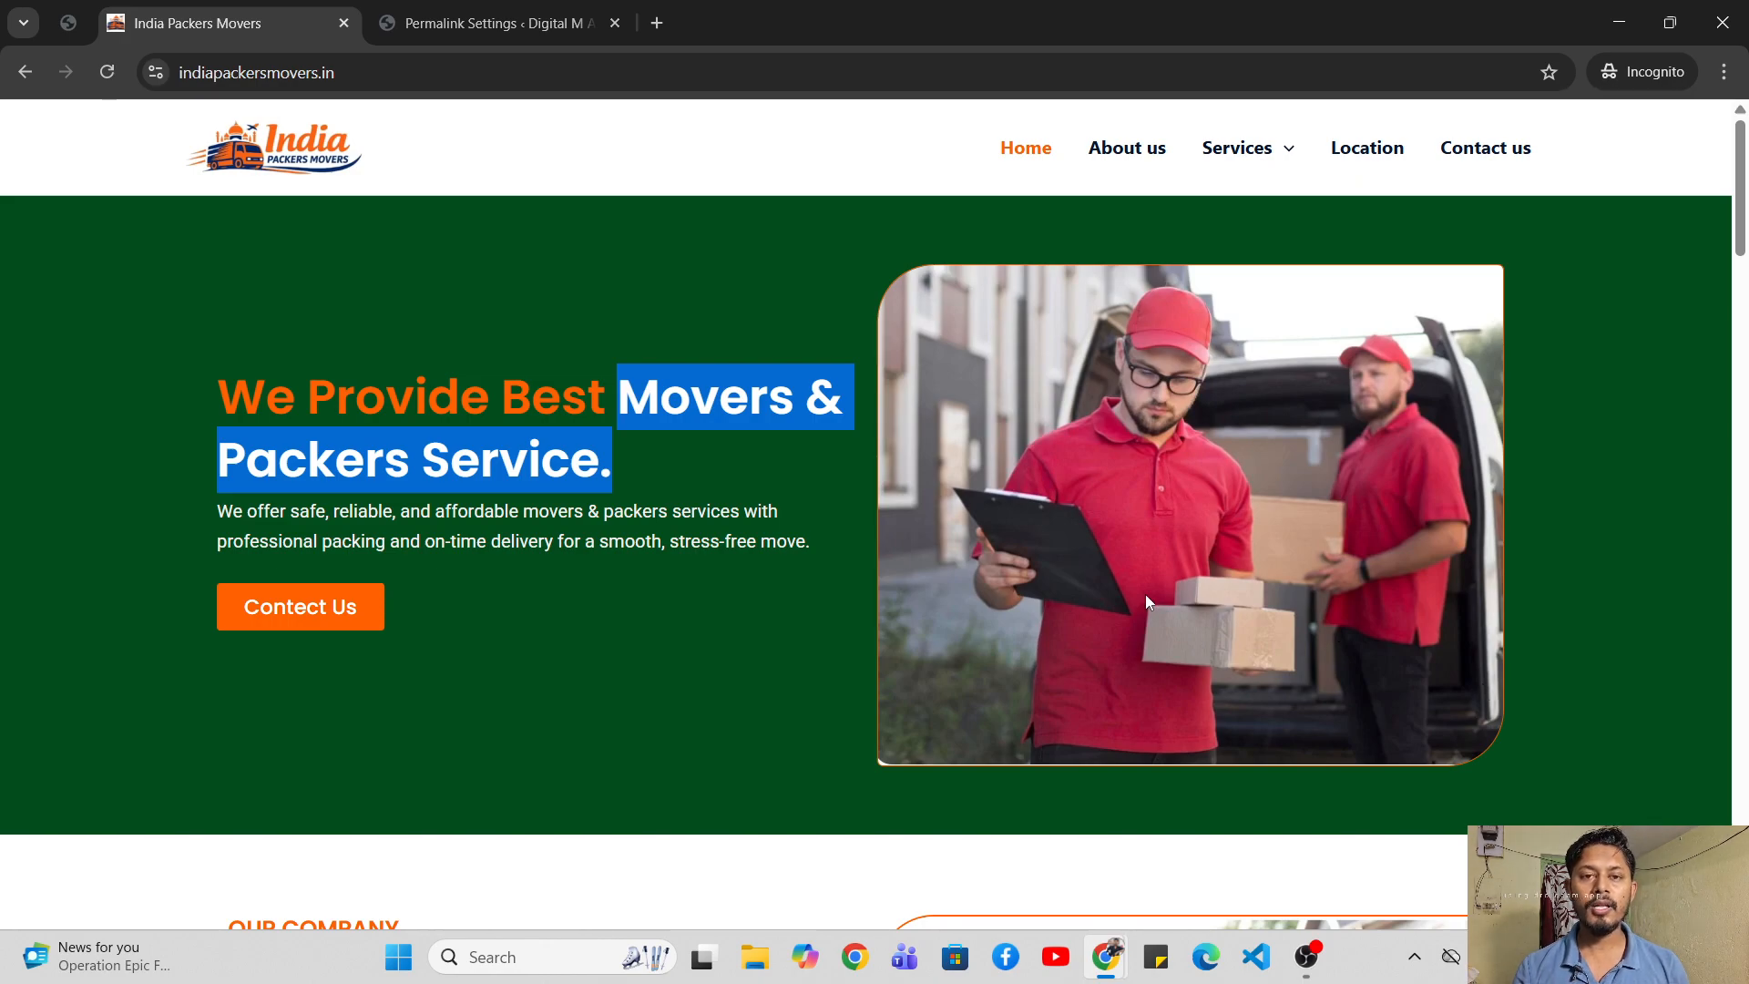
- In the WordPress admin's permalink settings, set the permalink structure to Post name and save the changes
{"action": "left_click", "coordinate": [472, 9]}
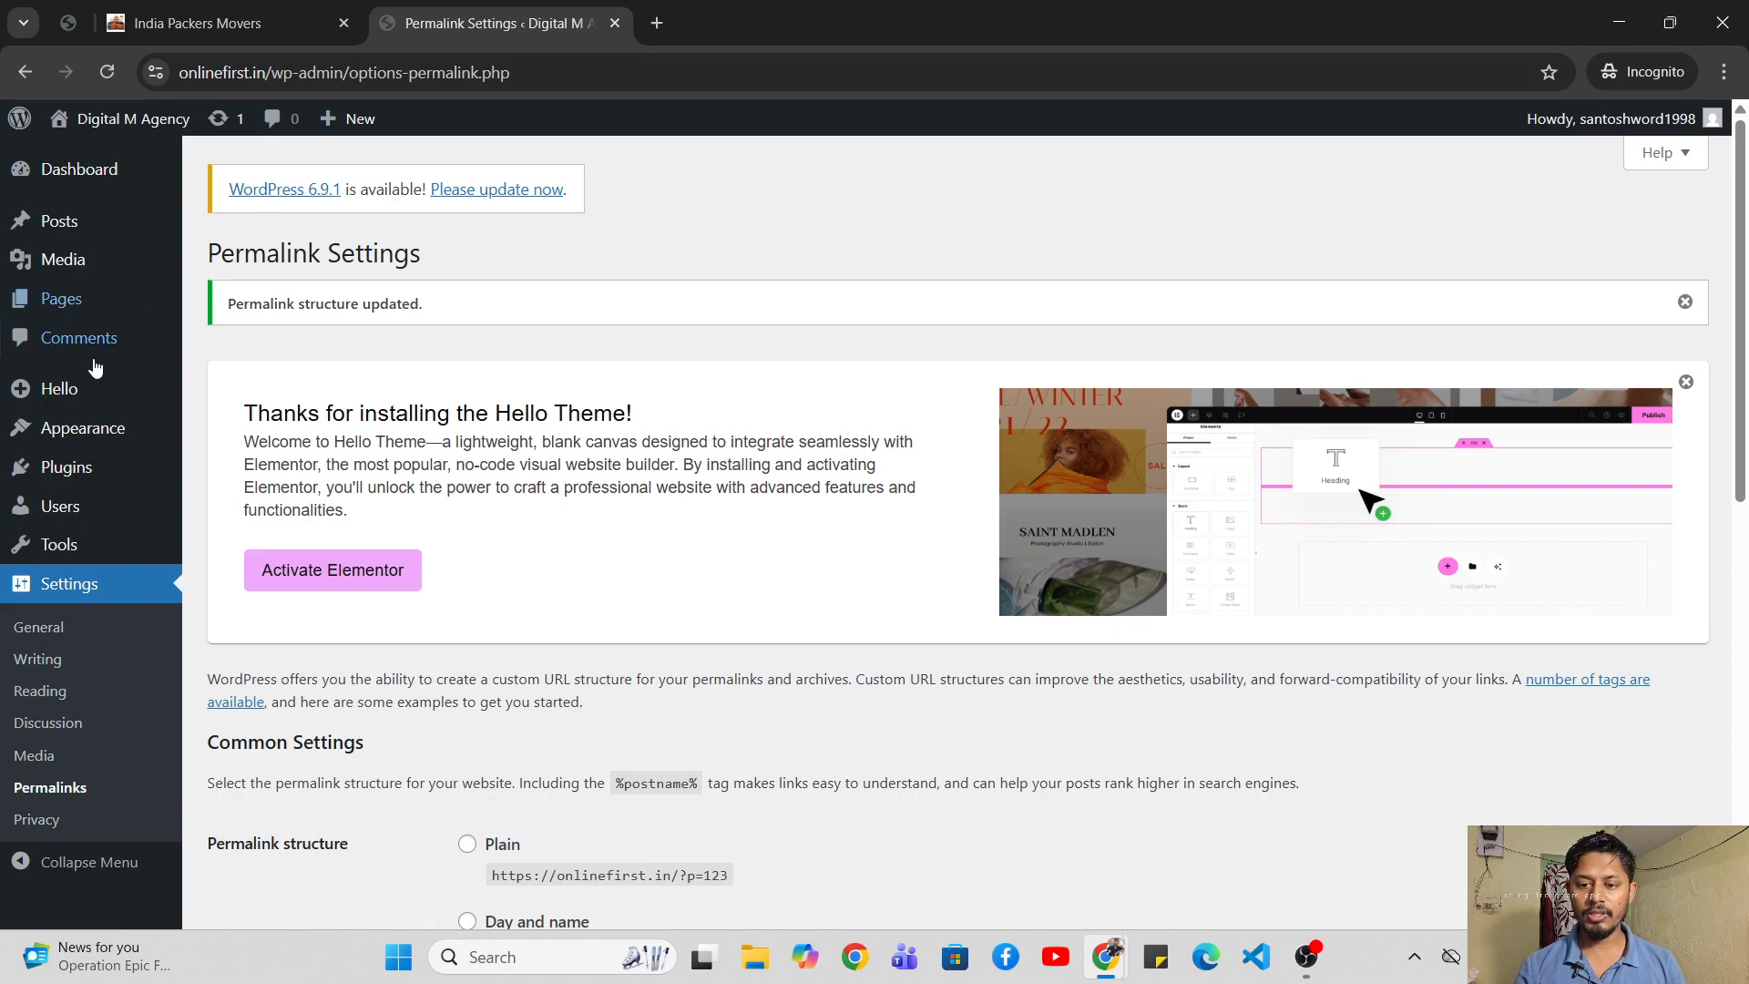
{"action": "mouse_move", "coordinate": [68, 432]}
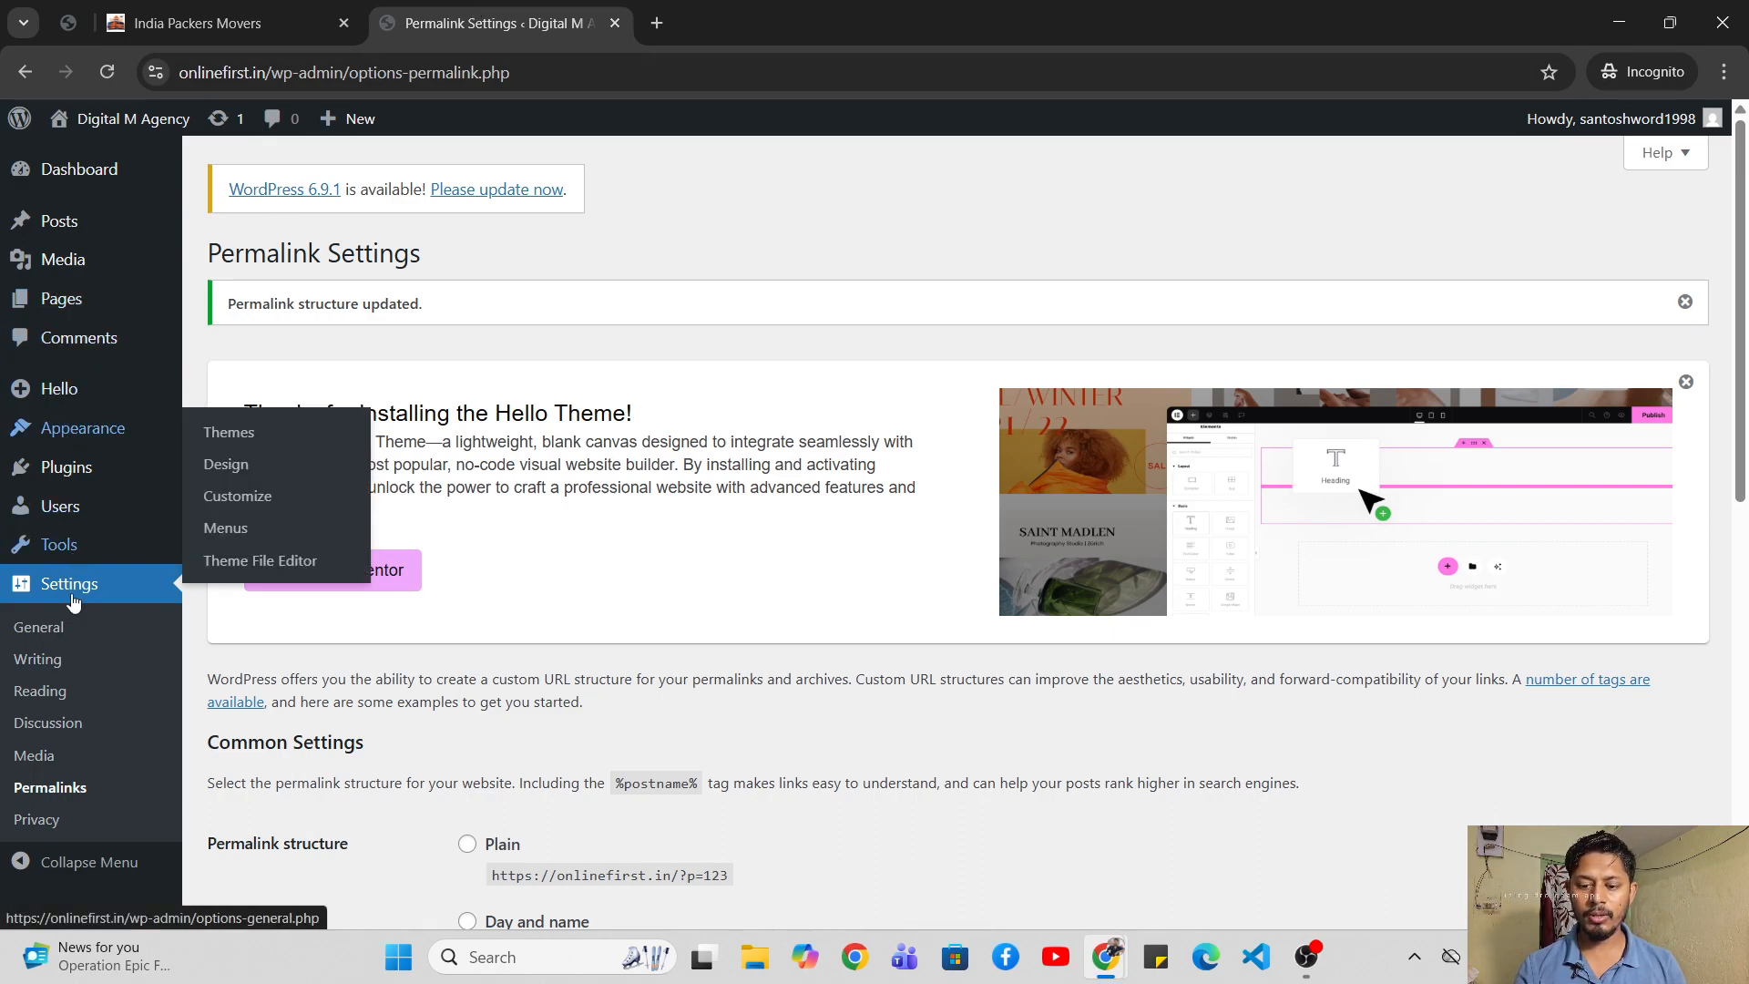
{"action": "left_click", "coordinate": [68, 797]}
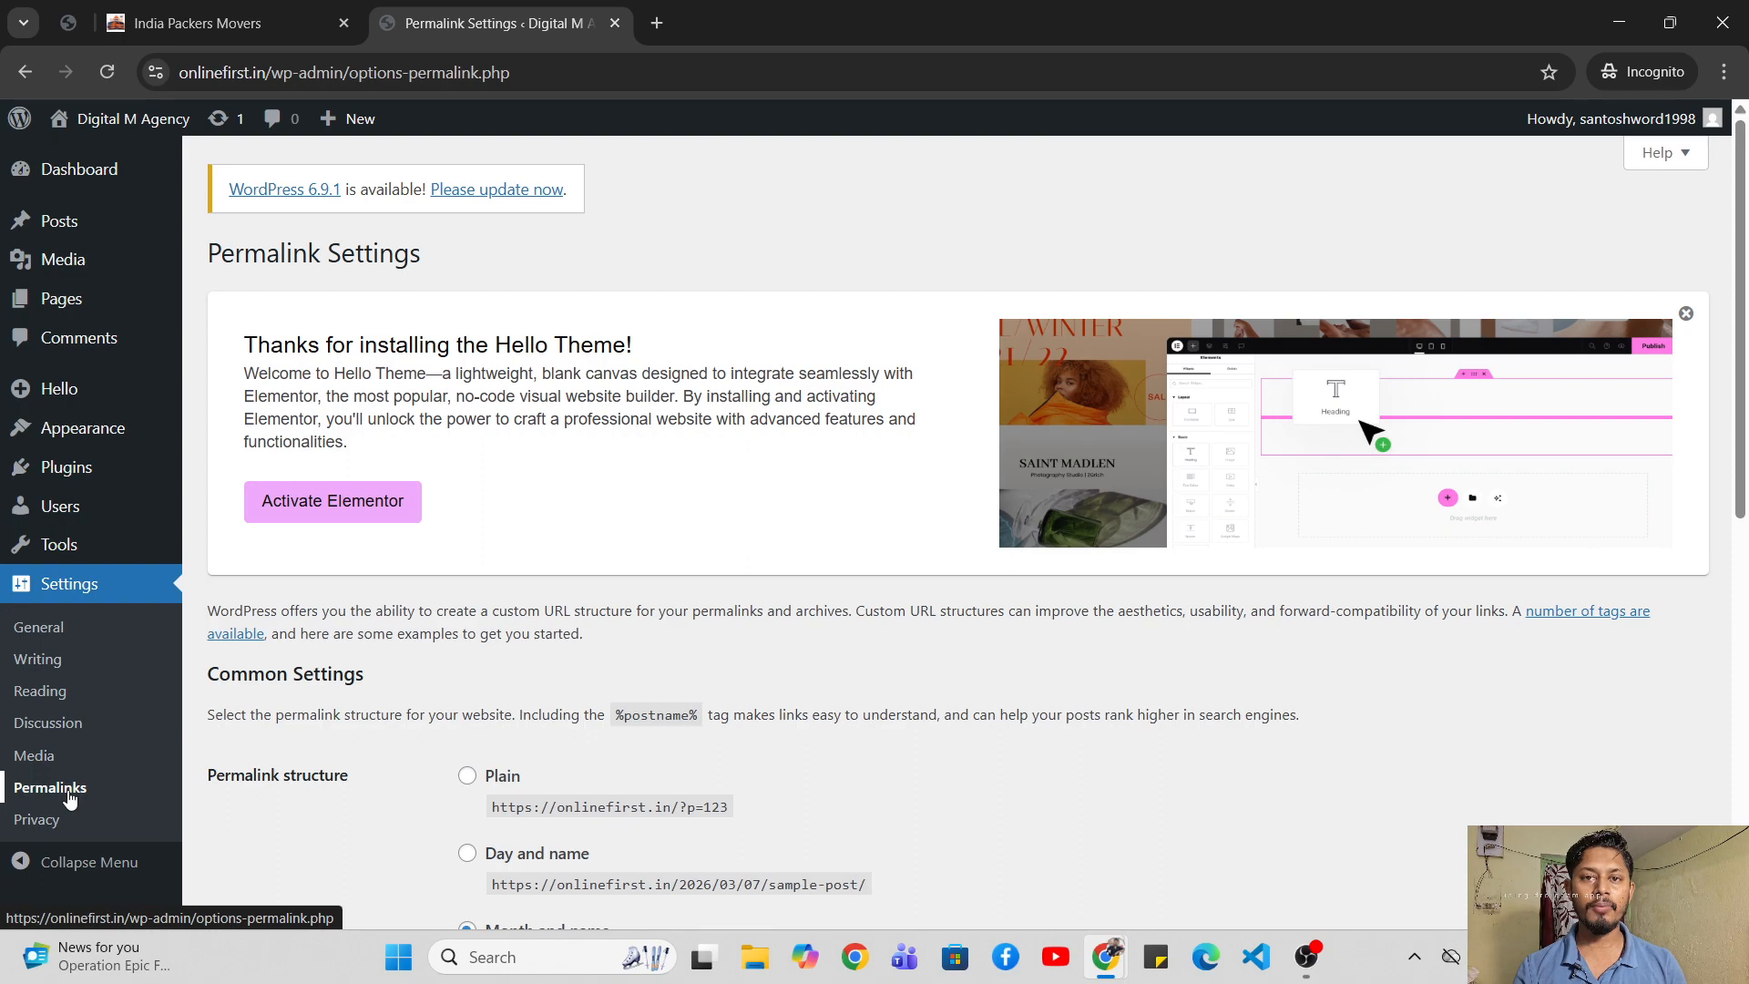
{"action": "scroll", "coordinate": [483, 683], "scroll_direction": "down", "scroll_amount": 7}
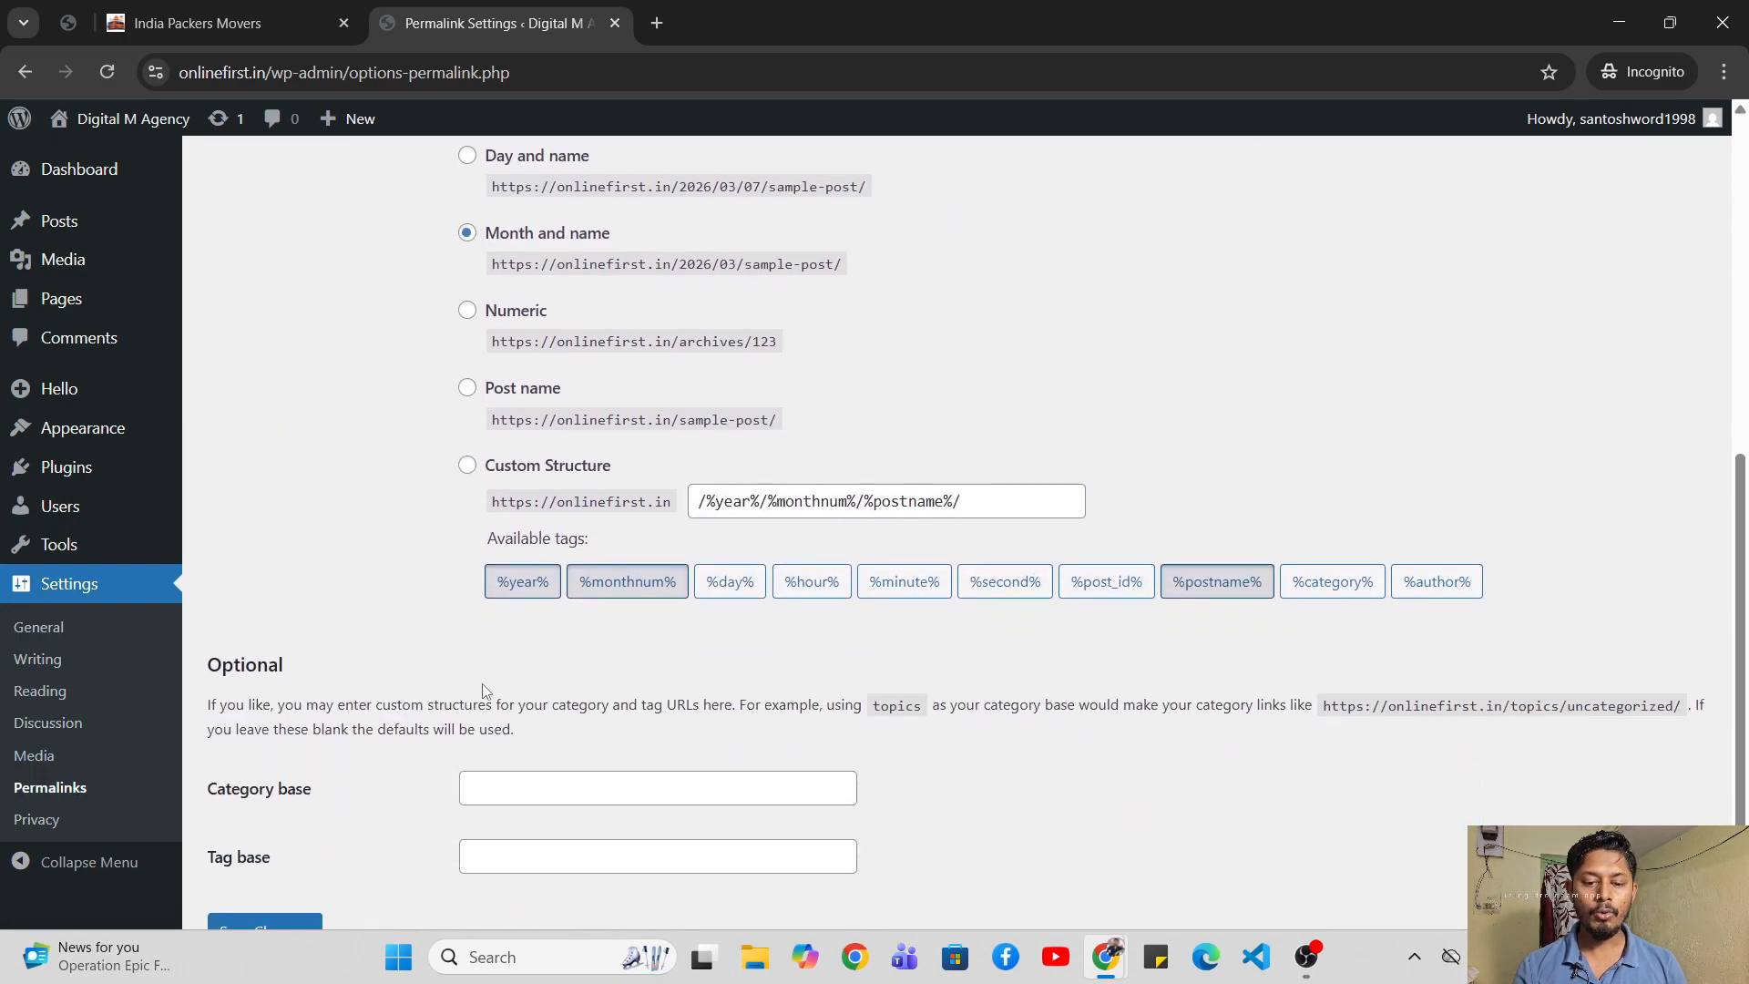
{"action": "left_click", "coordinate": [467, 386]}
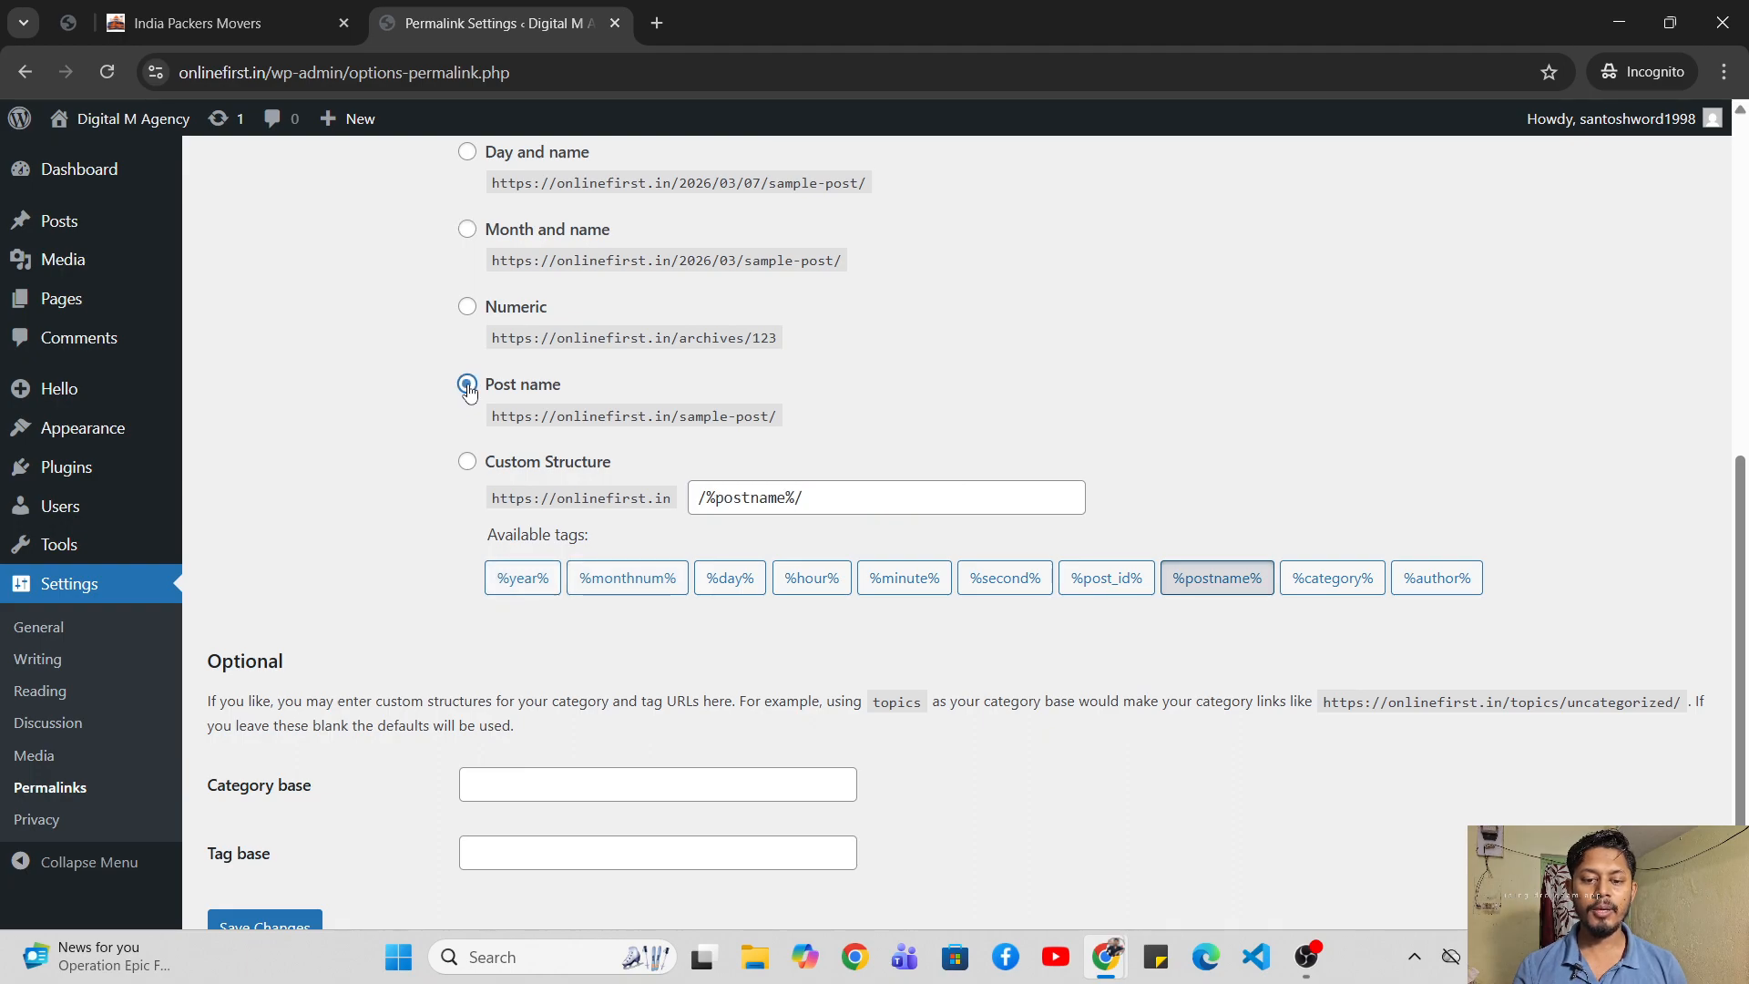
{"action": "scroll", "coordinate": [469, 390], "scroll_direction": "down", "scroll_amount": 1}
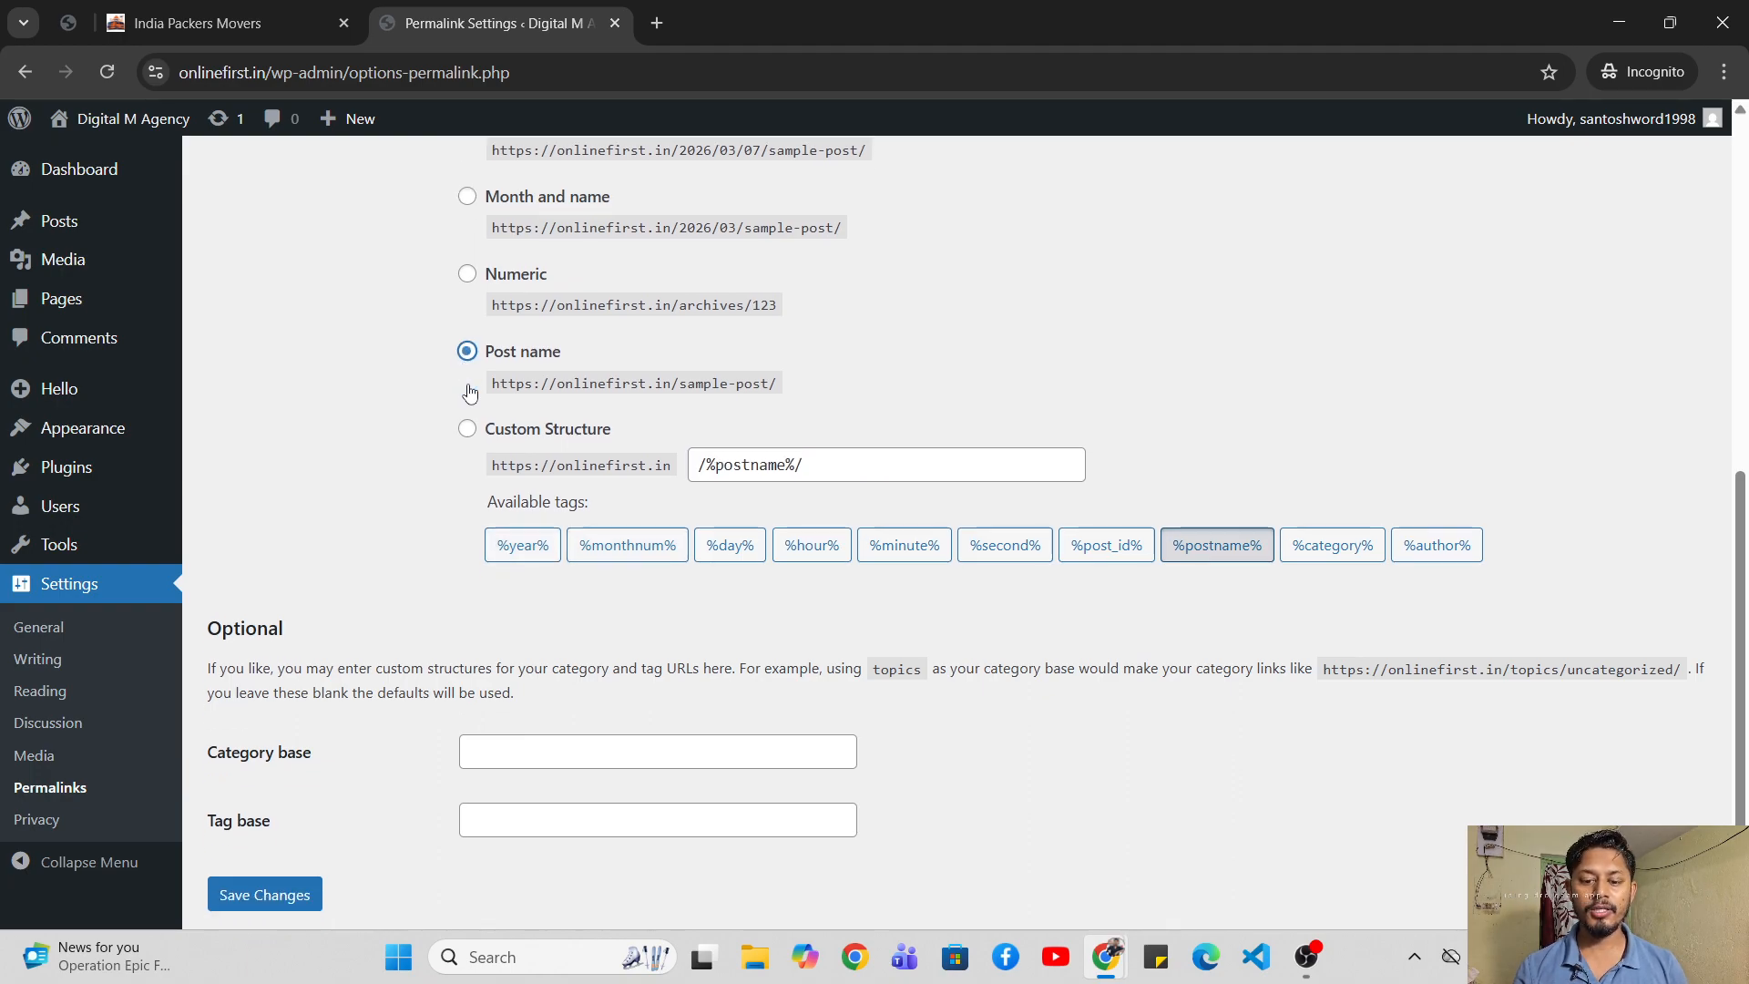
{"action": "left_click", "coordinate": [265, 821]}
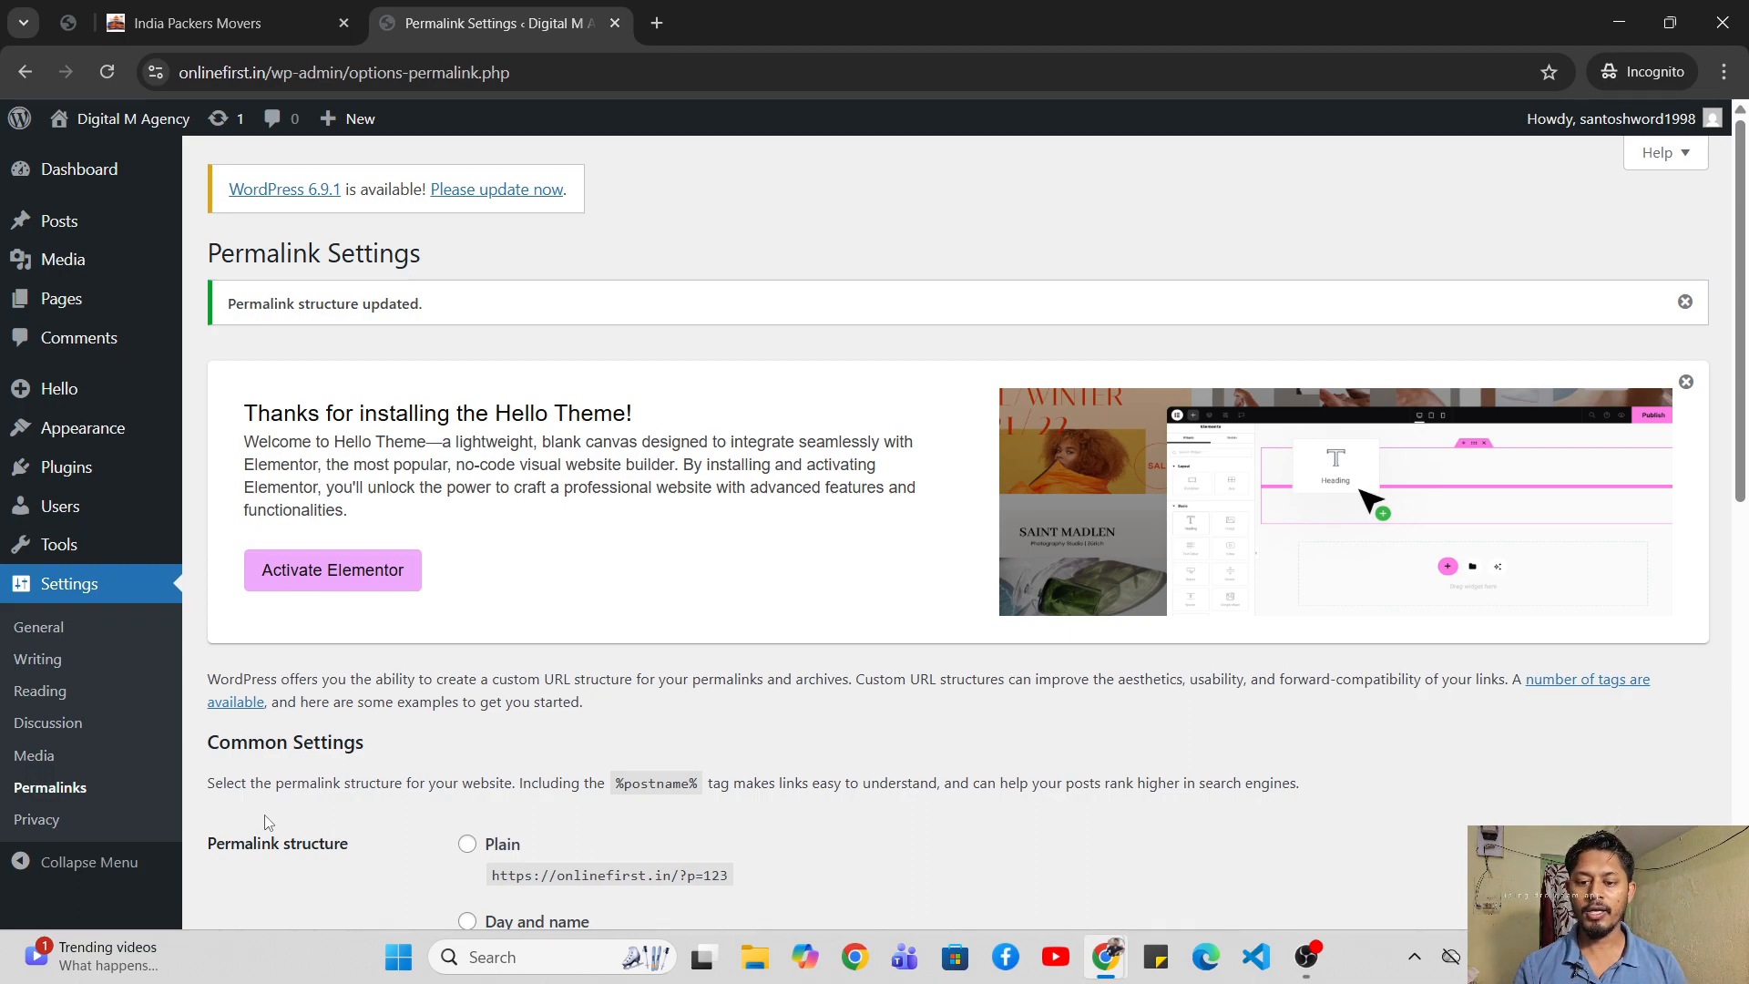
- Add the Astra theme from the popular themes, installing and activating it
{"action": "mouse_move", "coordinate": [76, 434]}
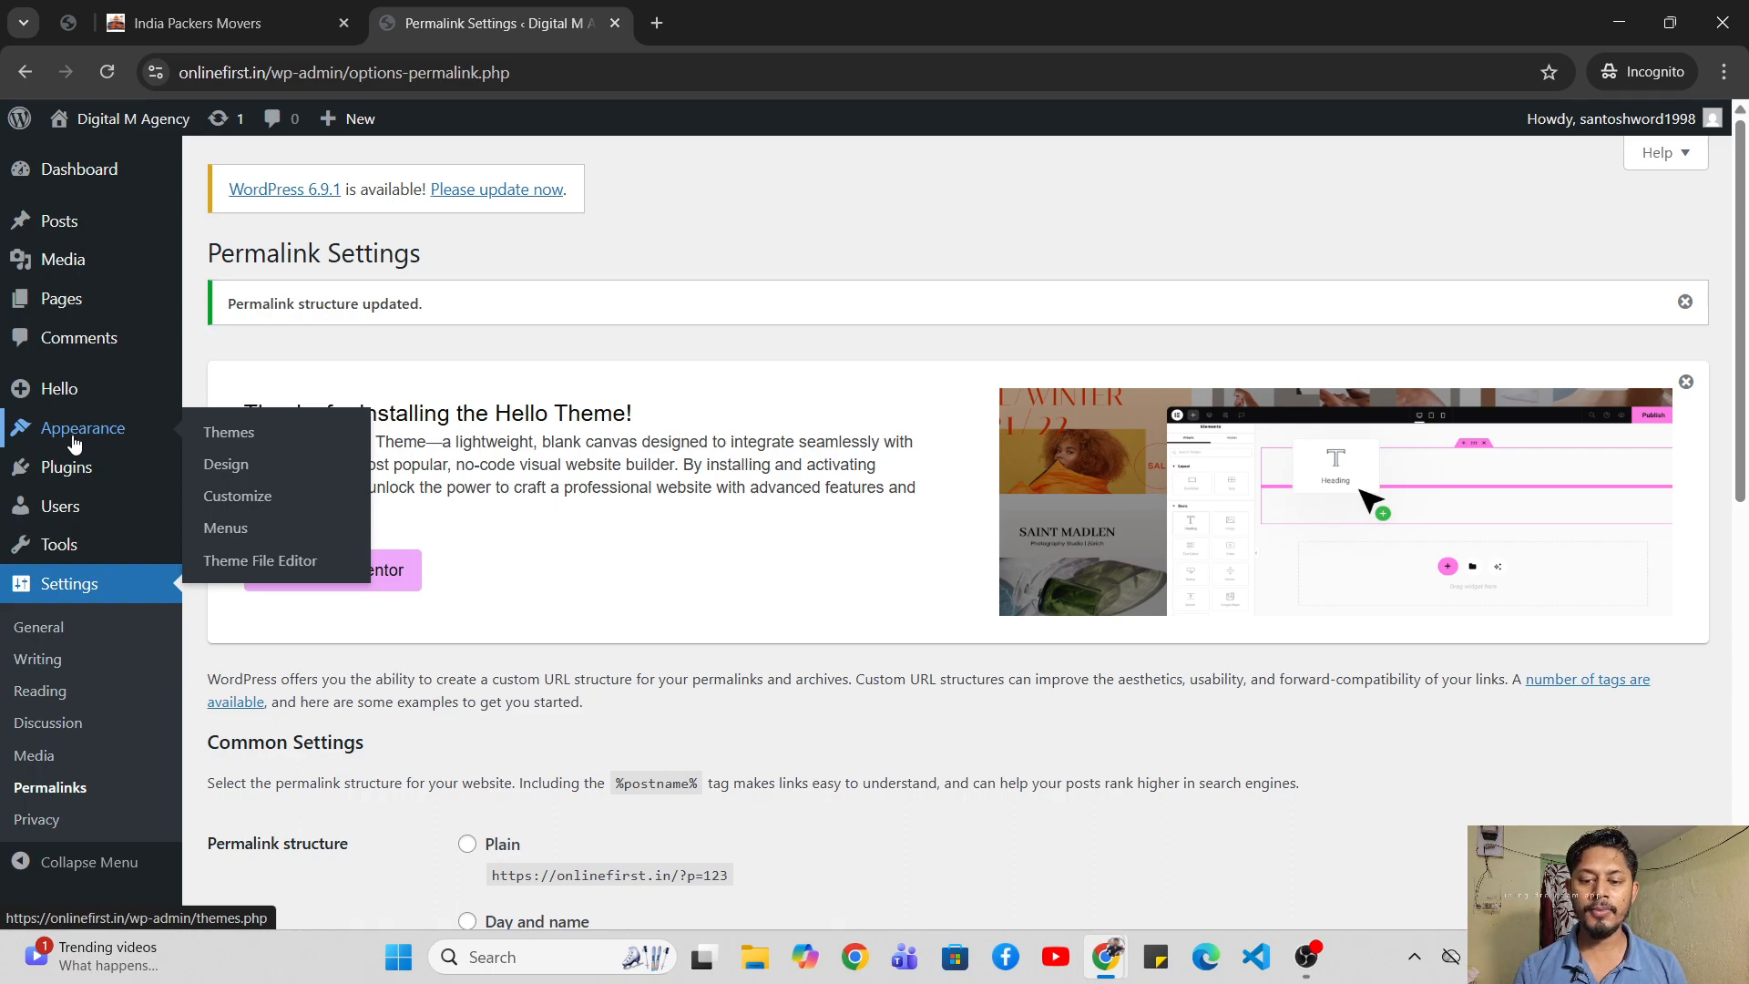
{"action": "left_click", "coordinate": [239, 437]}
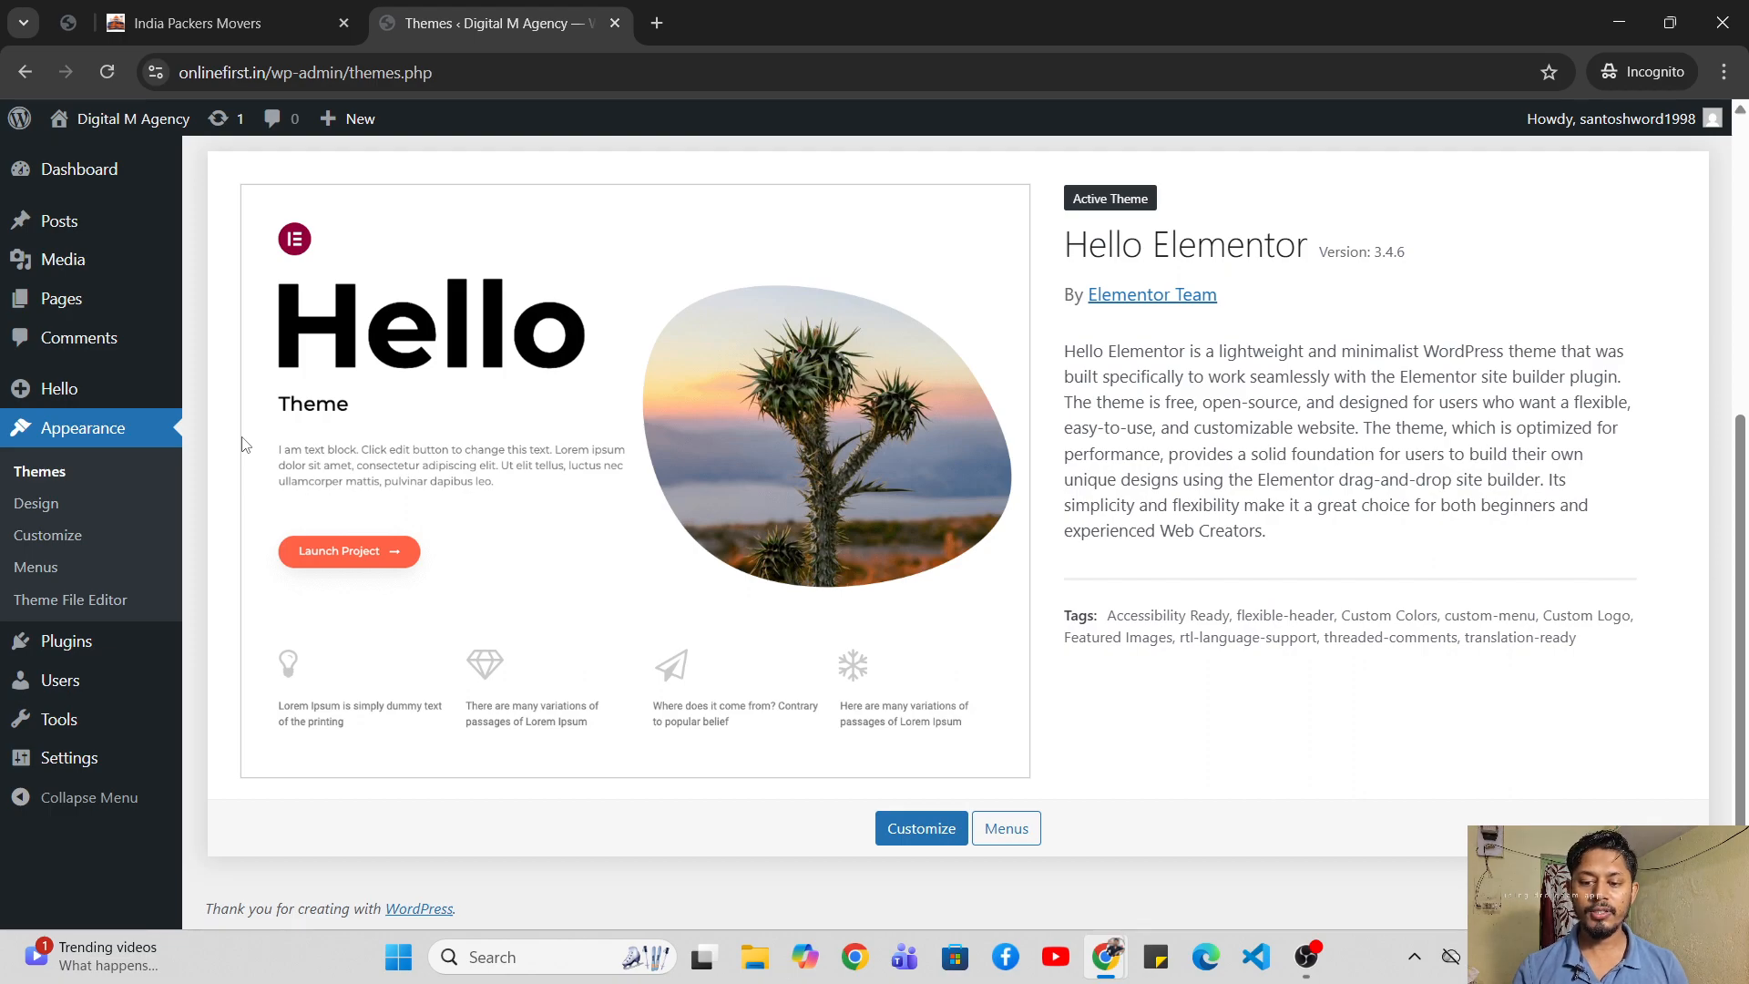
{"action": "scroll", "coordinate": [456, 434], "scroll_direction": "up", "scroll_amount": 2}
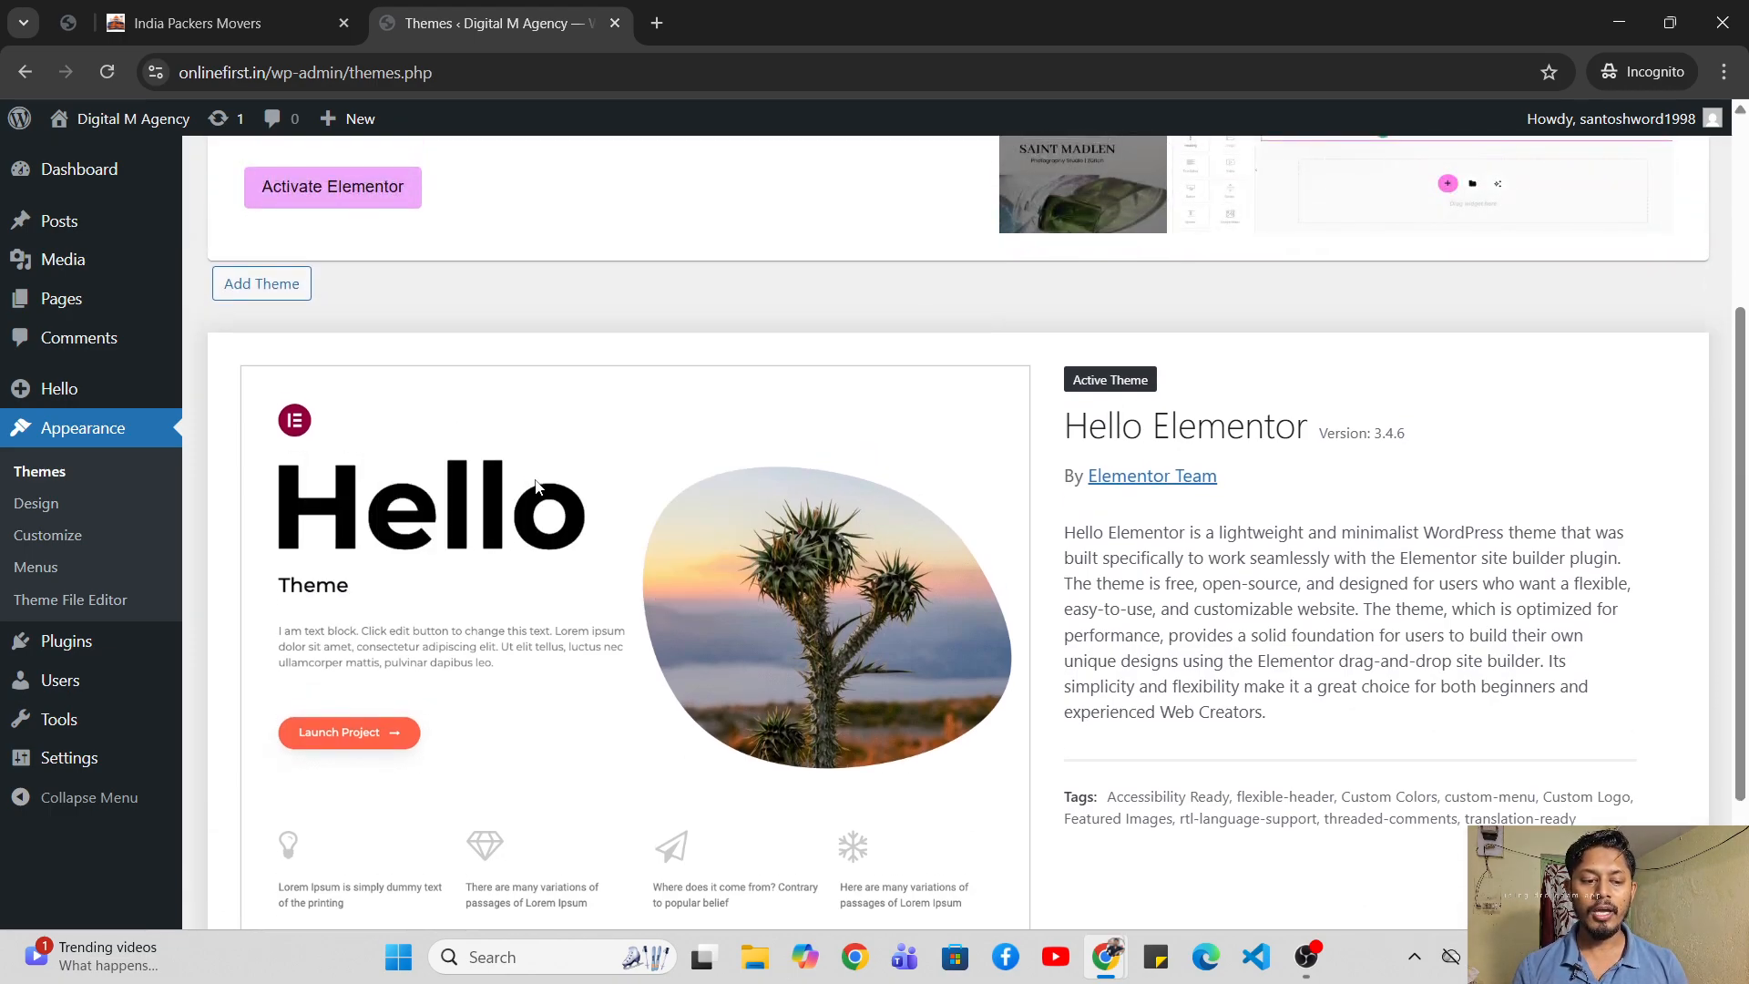
{"action": "scroll", "coordinate": [535, 487], "scroll_direction": "up", "scroll_amount": 3}
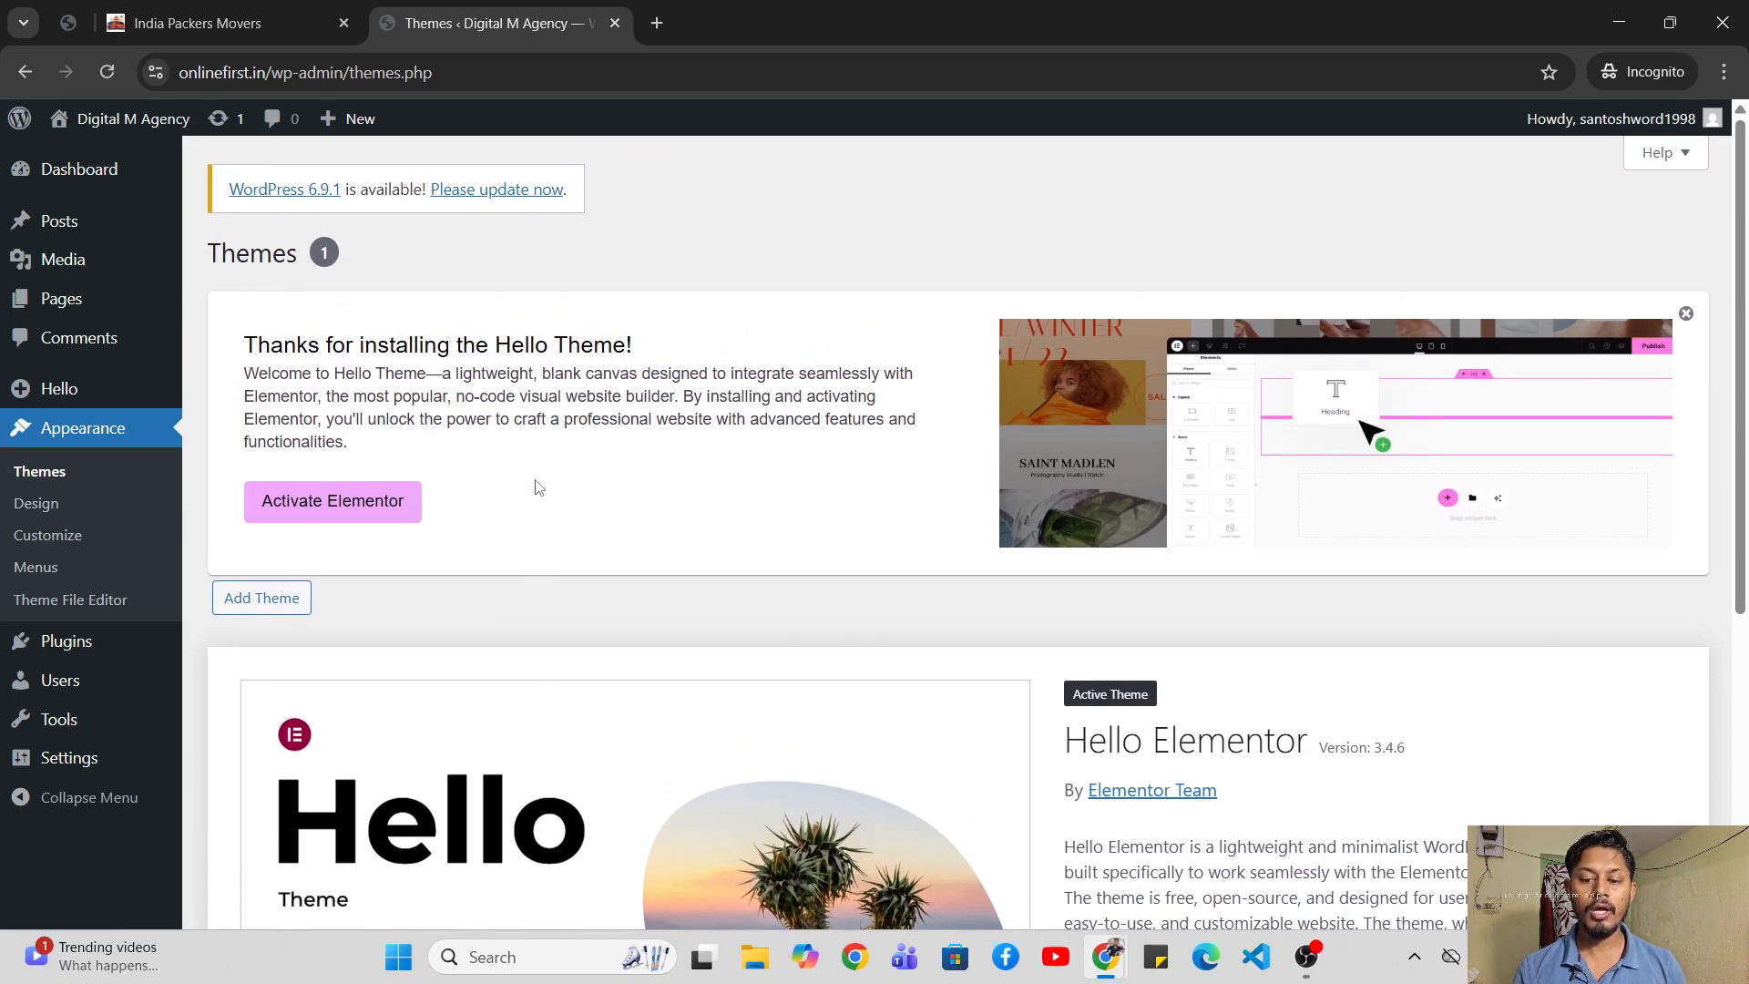
{"action": "scroll", "coordinate": [535, 486], "scroll_direction": "down", "scroll_amount": 3}
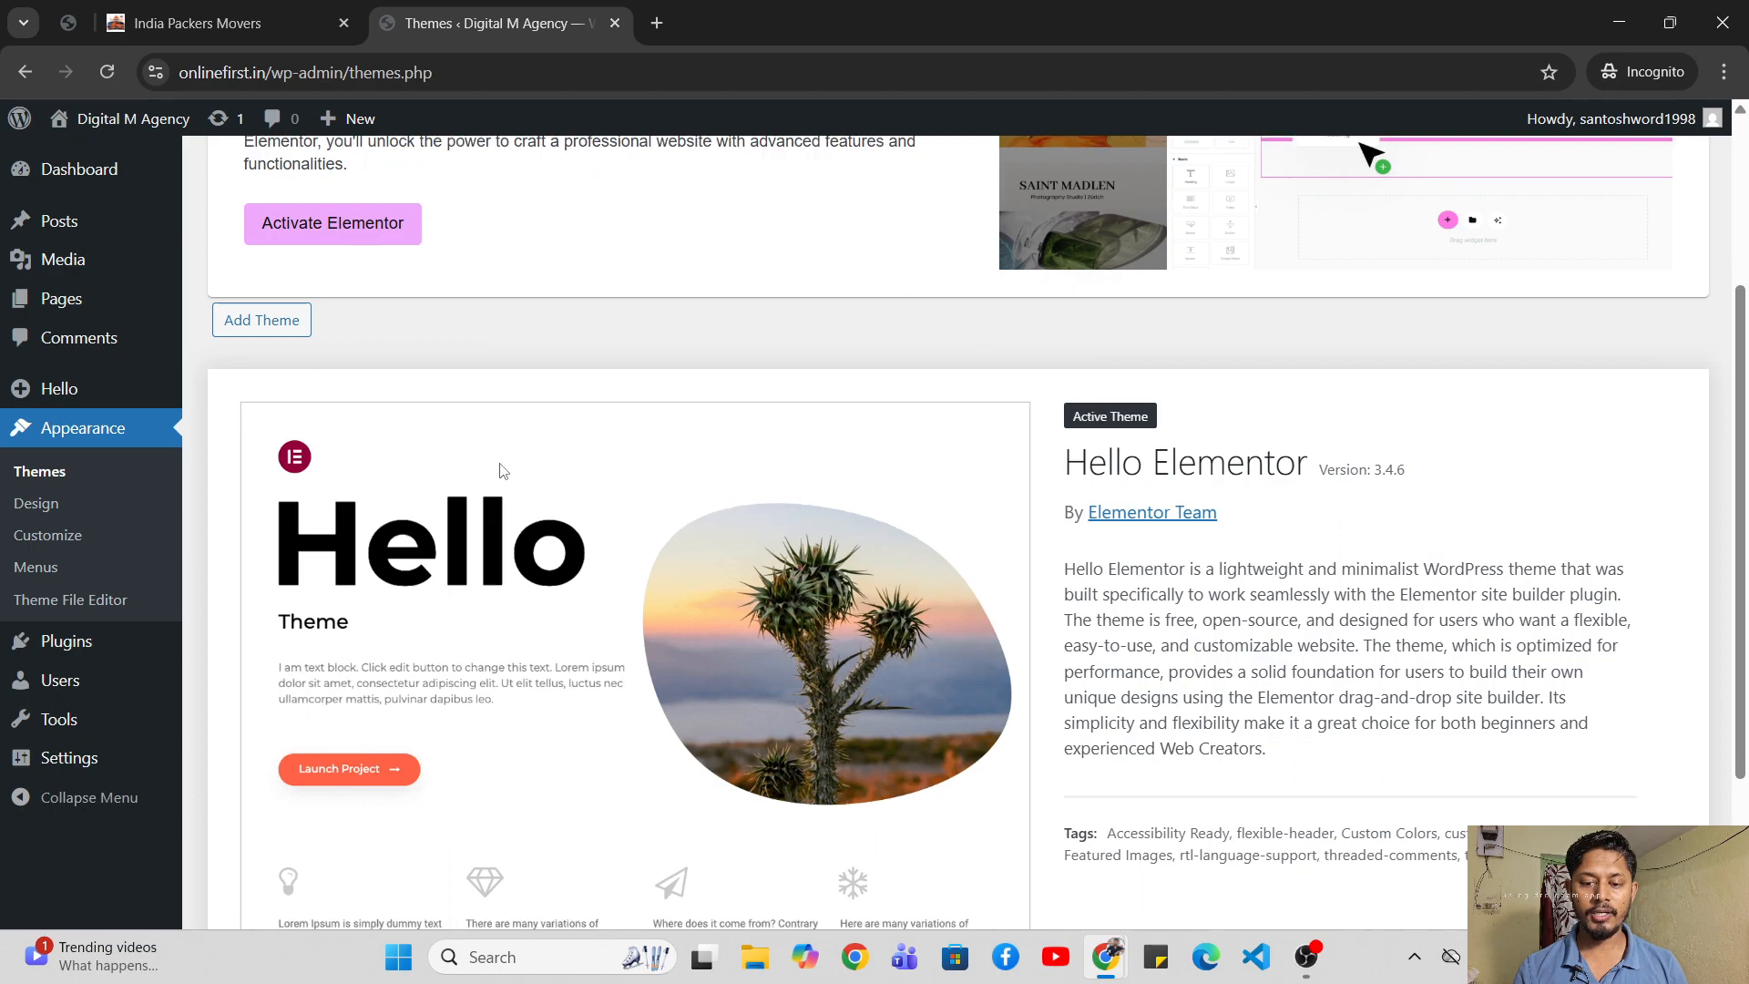
{"action": "left_click", "coordinate": [270, 322]}
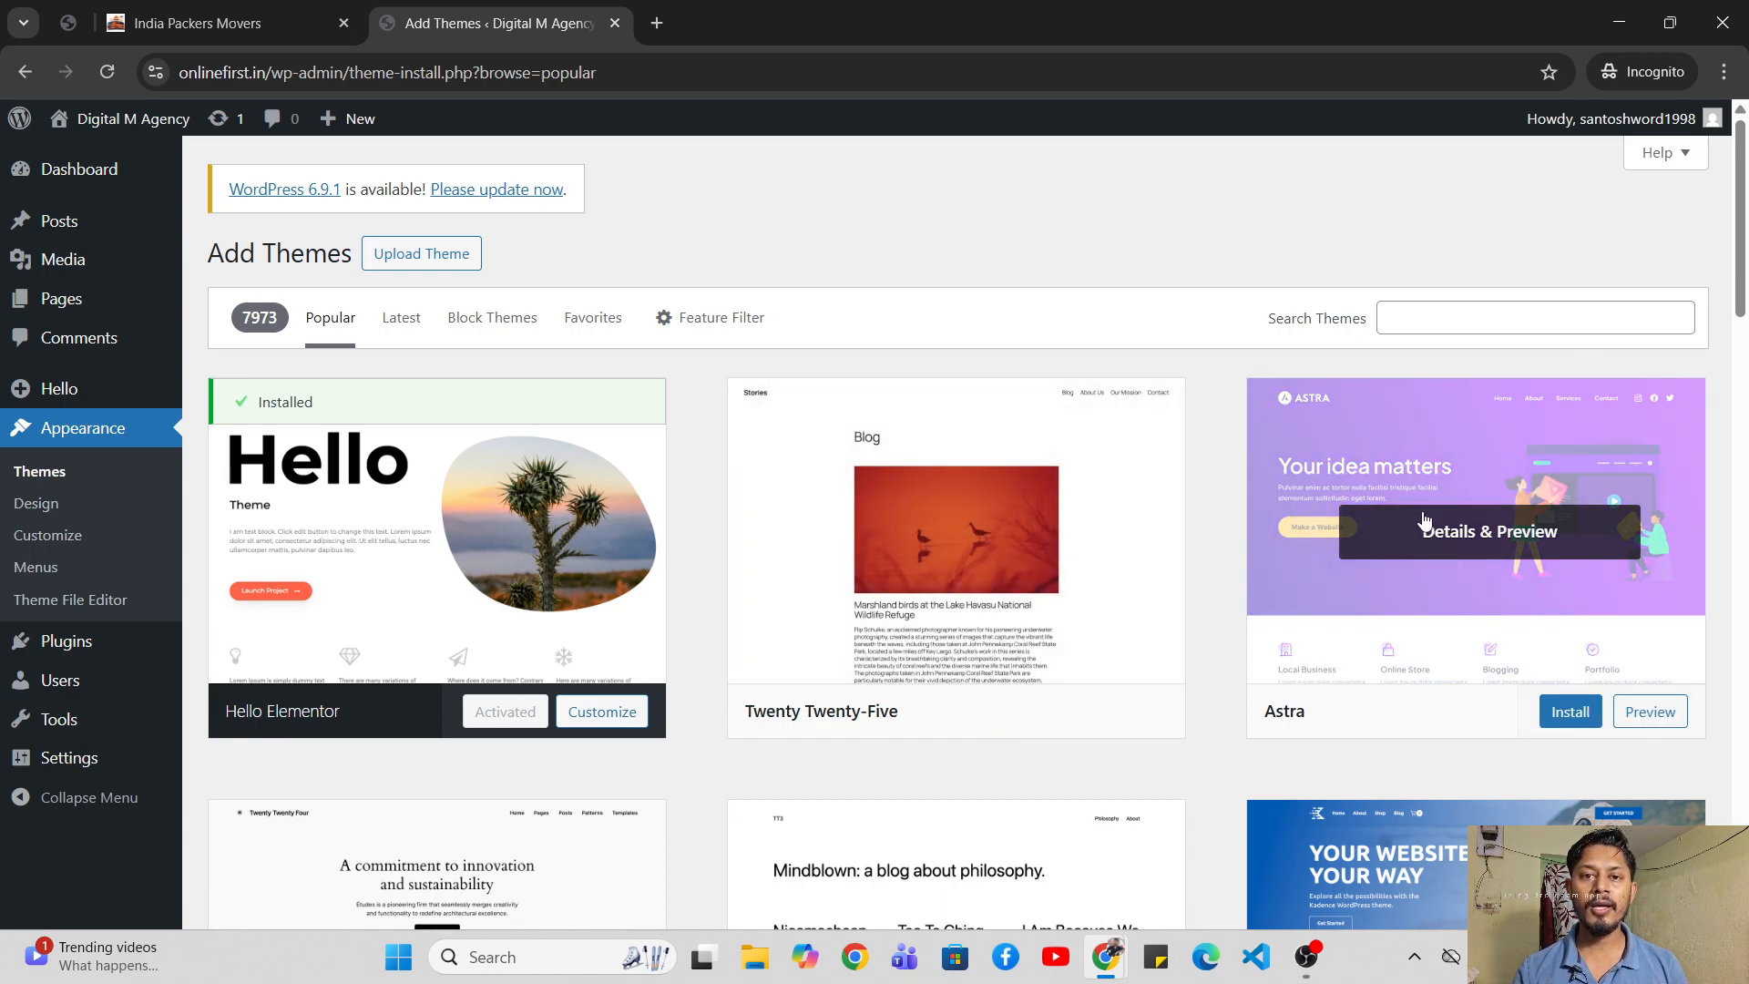
{"action": "left_click", "coordinate": [1567, 723]}
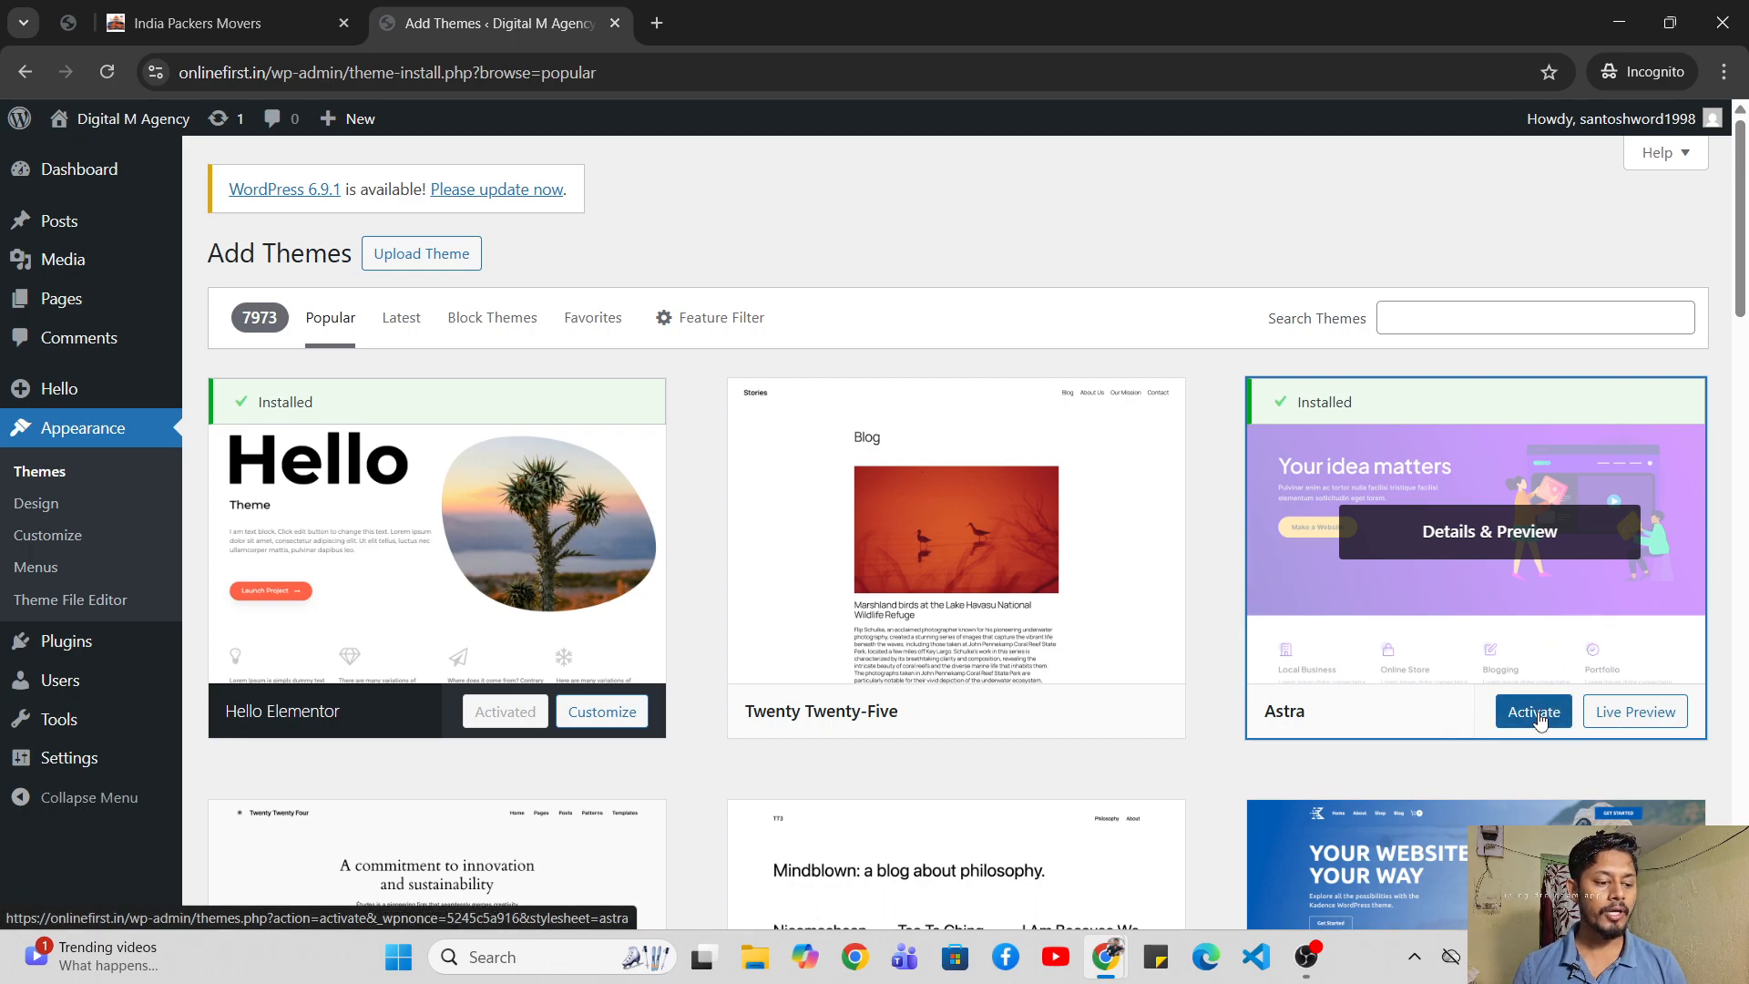
{"action": "left_click", "coordinate": [1536, 715]}
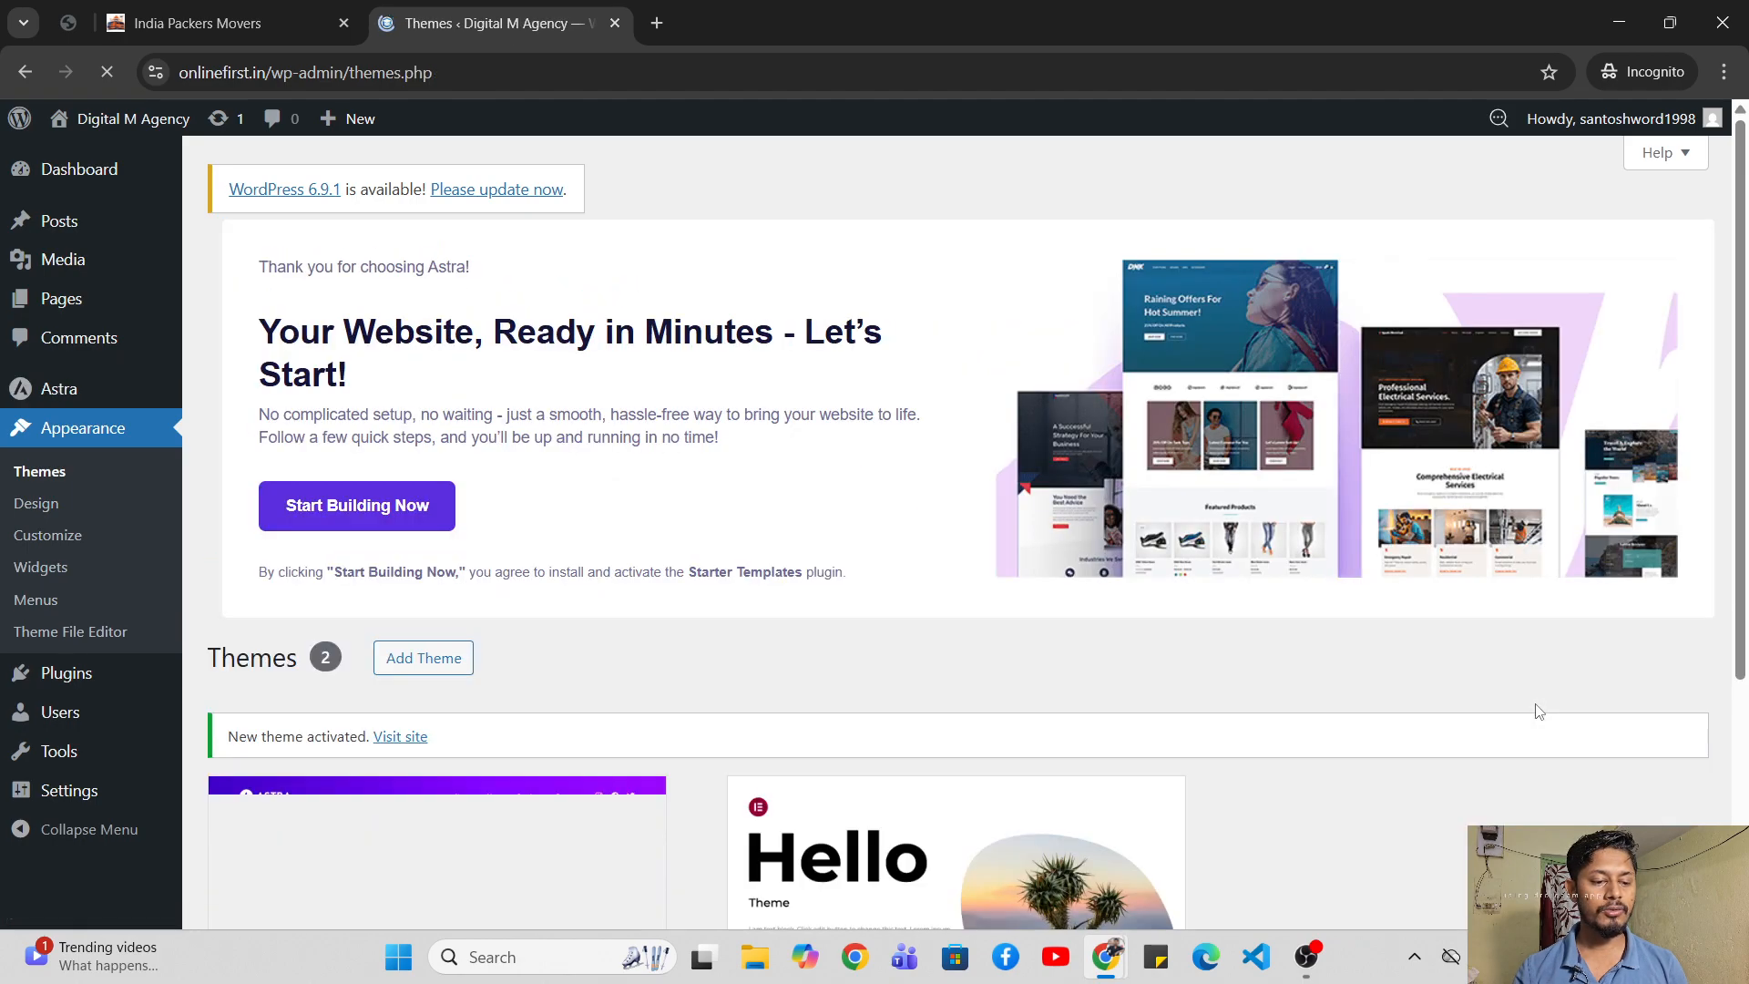
- Delete the inactive Hello Elementor theme from the installed themes
{"action": "scroll", "coordinate": [1210, 610], "scroll_direction": "down", "scroll_amount": 4}
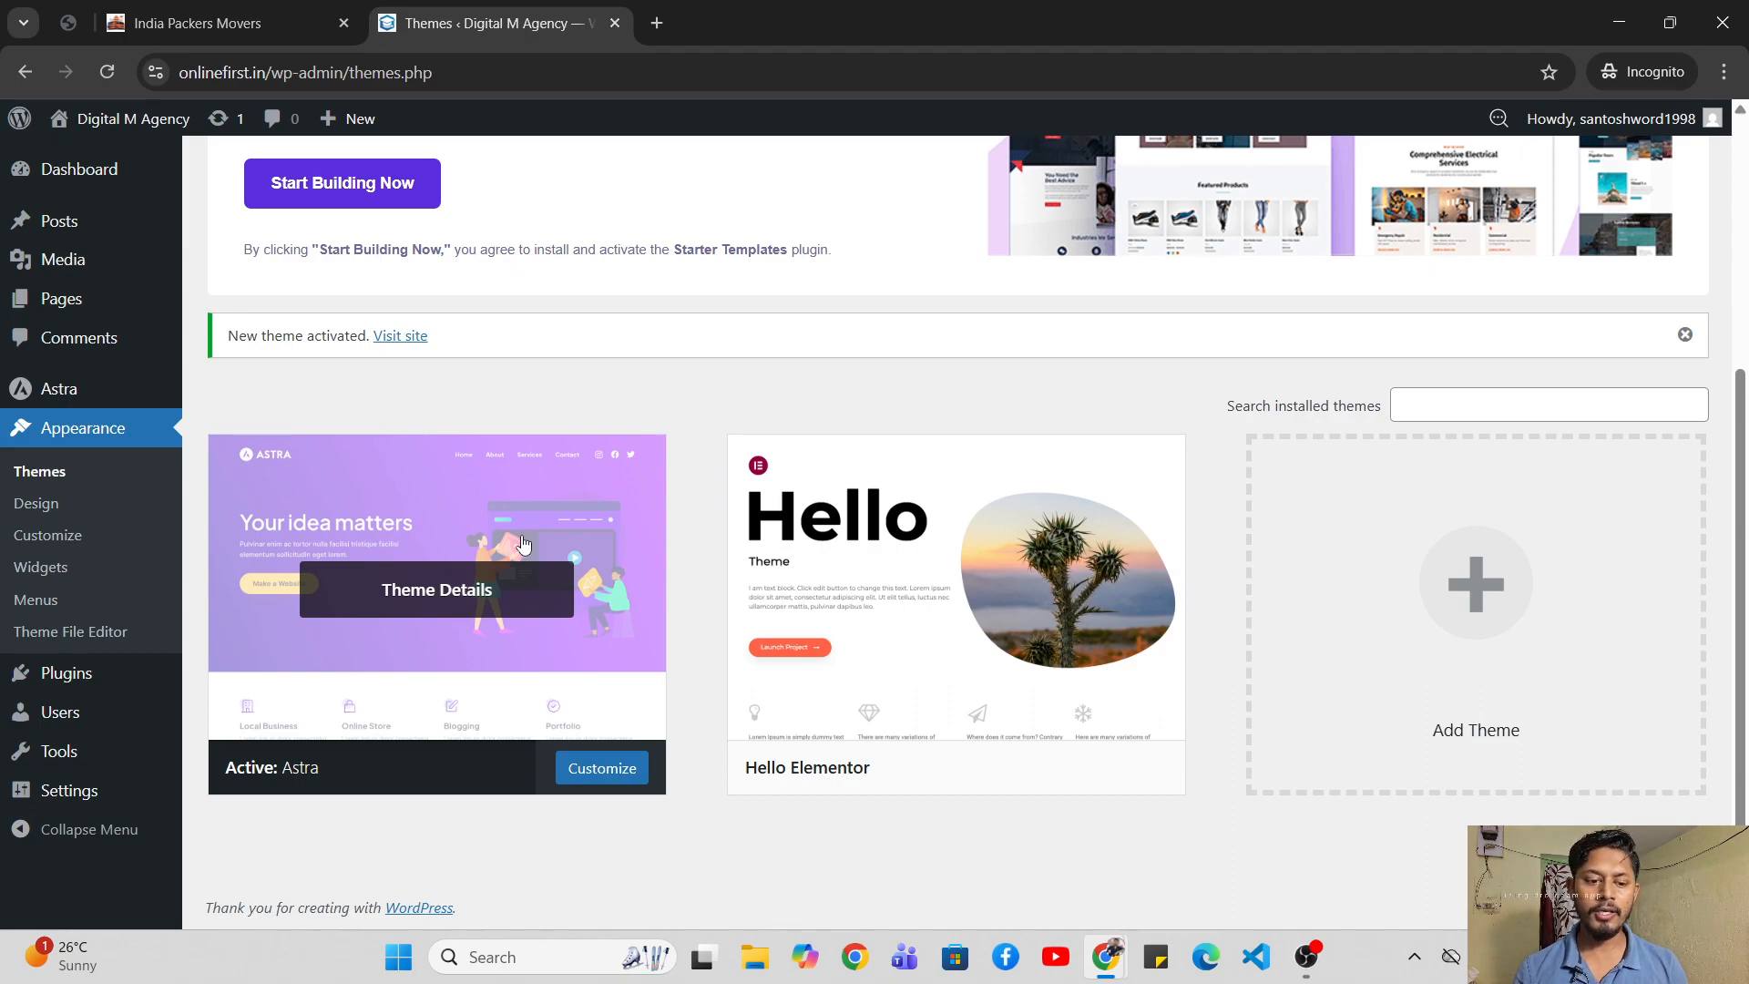
{"action": "left_click", "coordinate": [955, 591]}
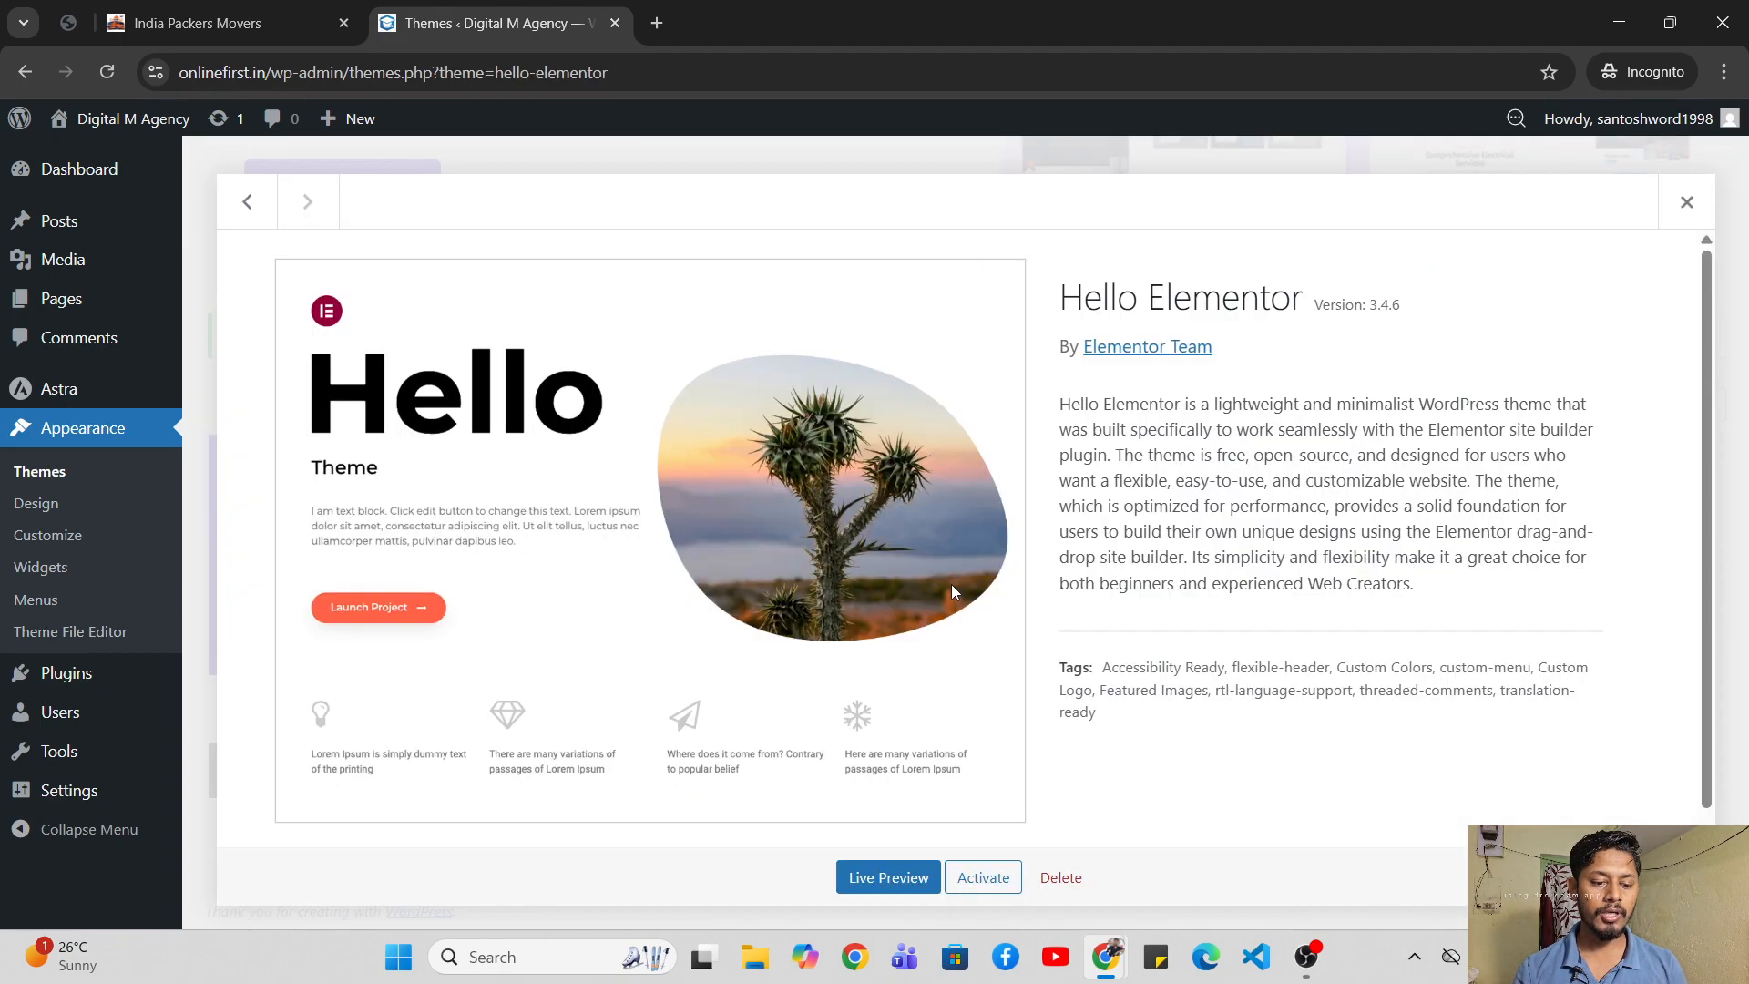
{"action": "left_click", "coordinate": [1071, 892]}
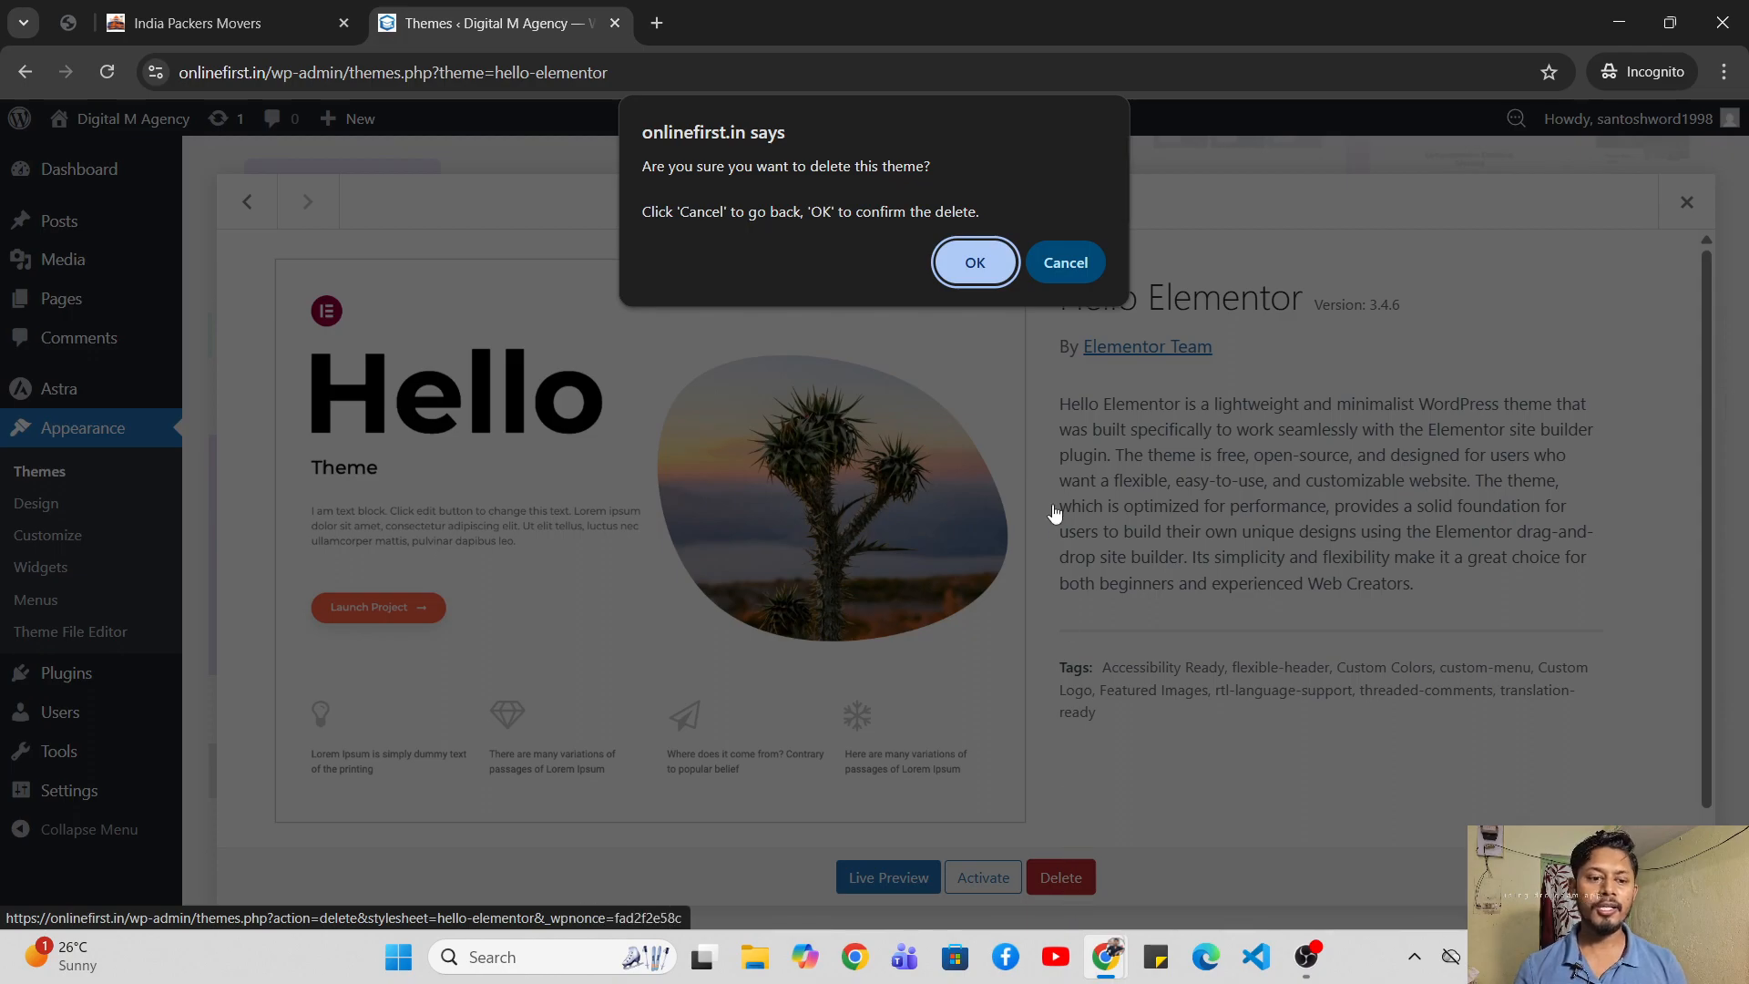
{"action": "left_click", "coordinate": [977, 263]}
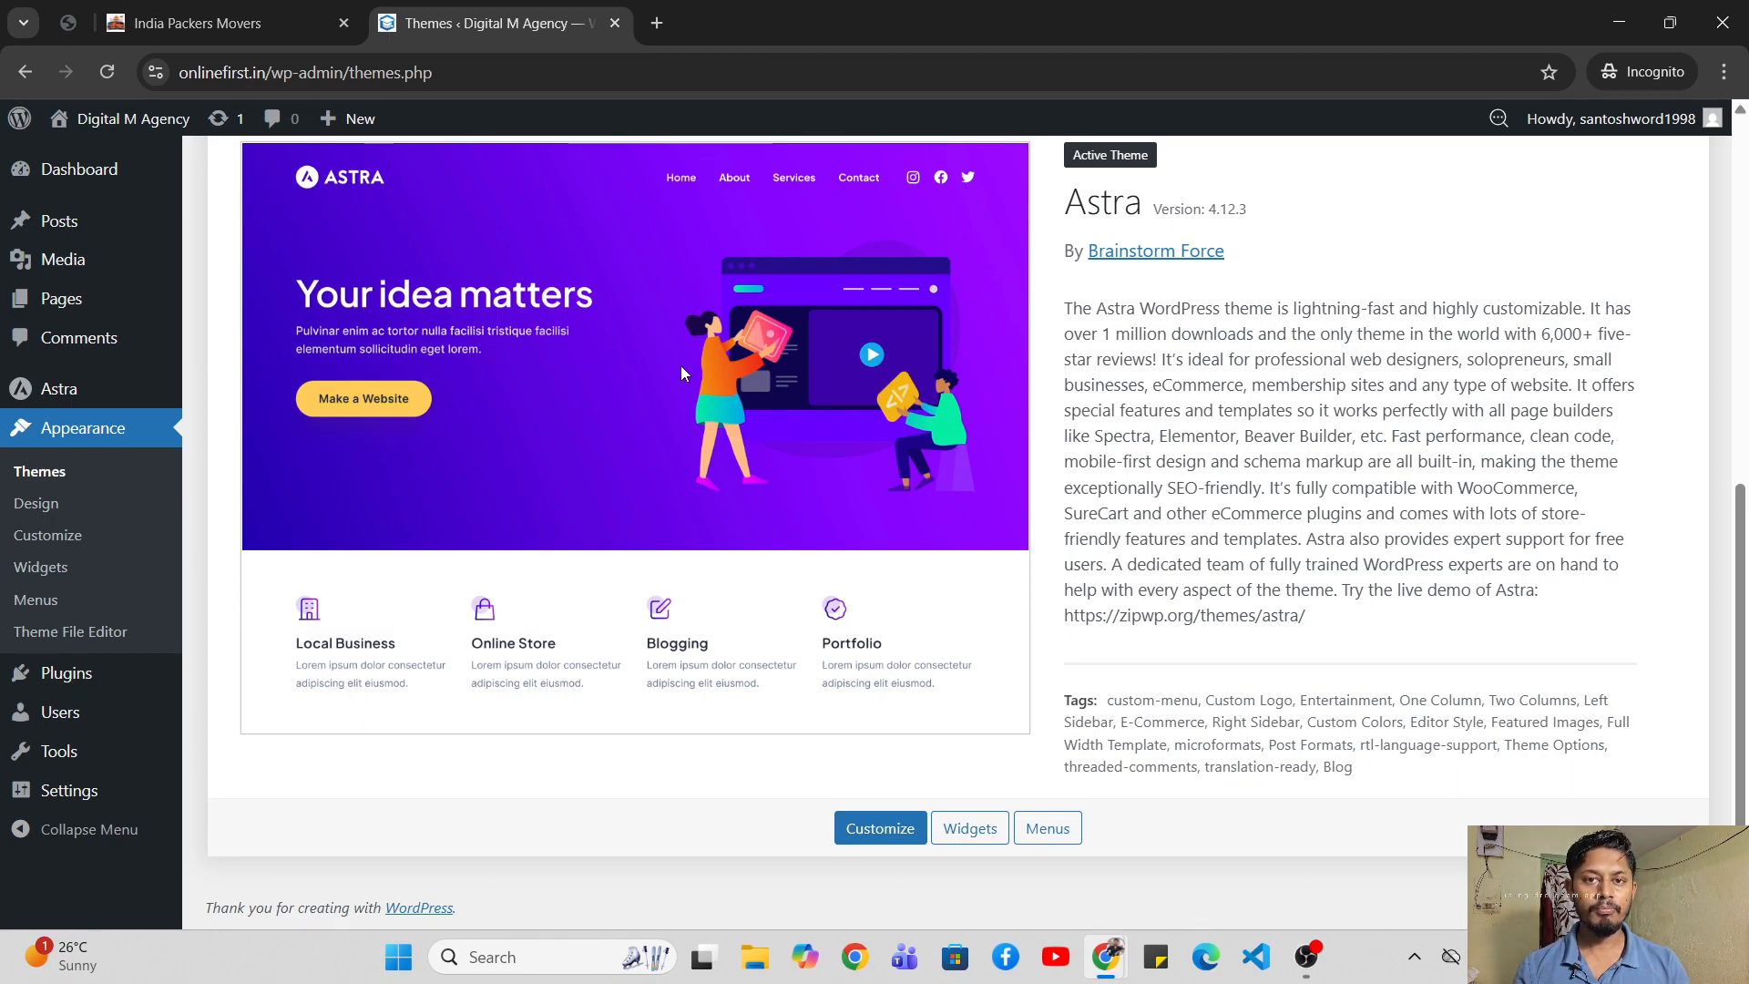
- Open the installed plugins list and copy the name of the Elementor plugin
{"action": "mouse_move", "coordinate": [135, 683]}
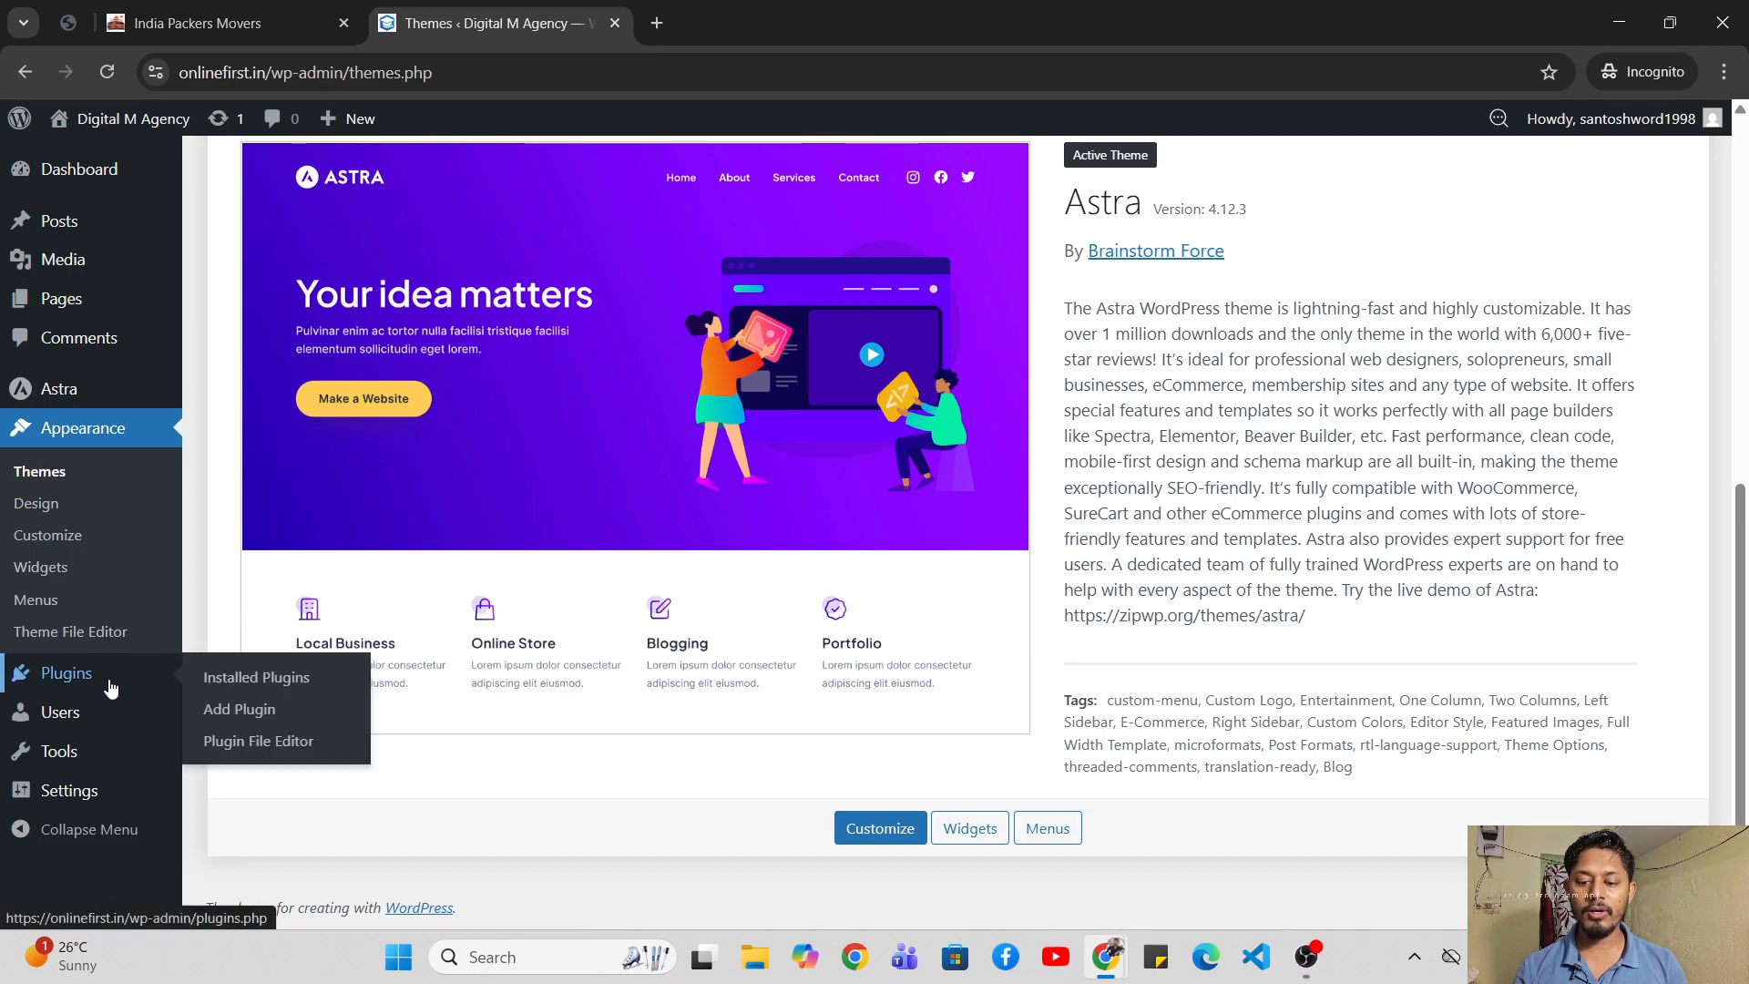
{"action": "left_click", "coordinate": [235, 685]}
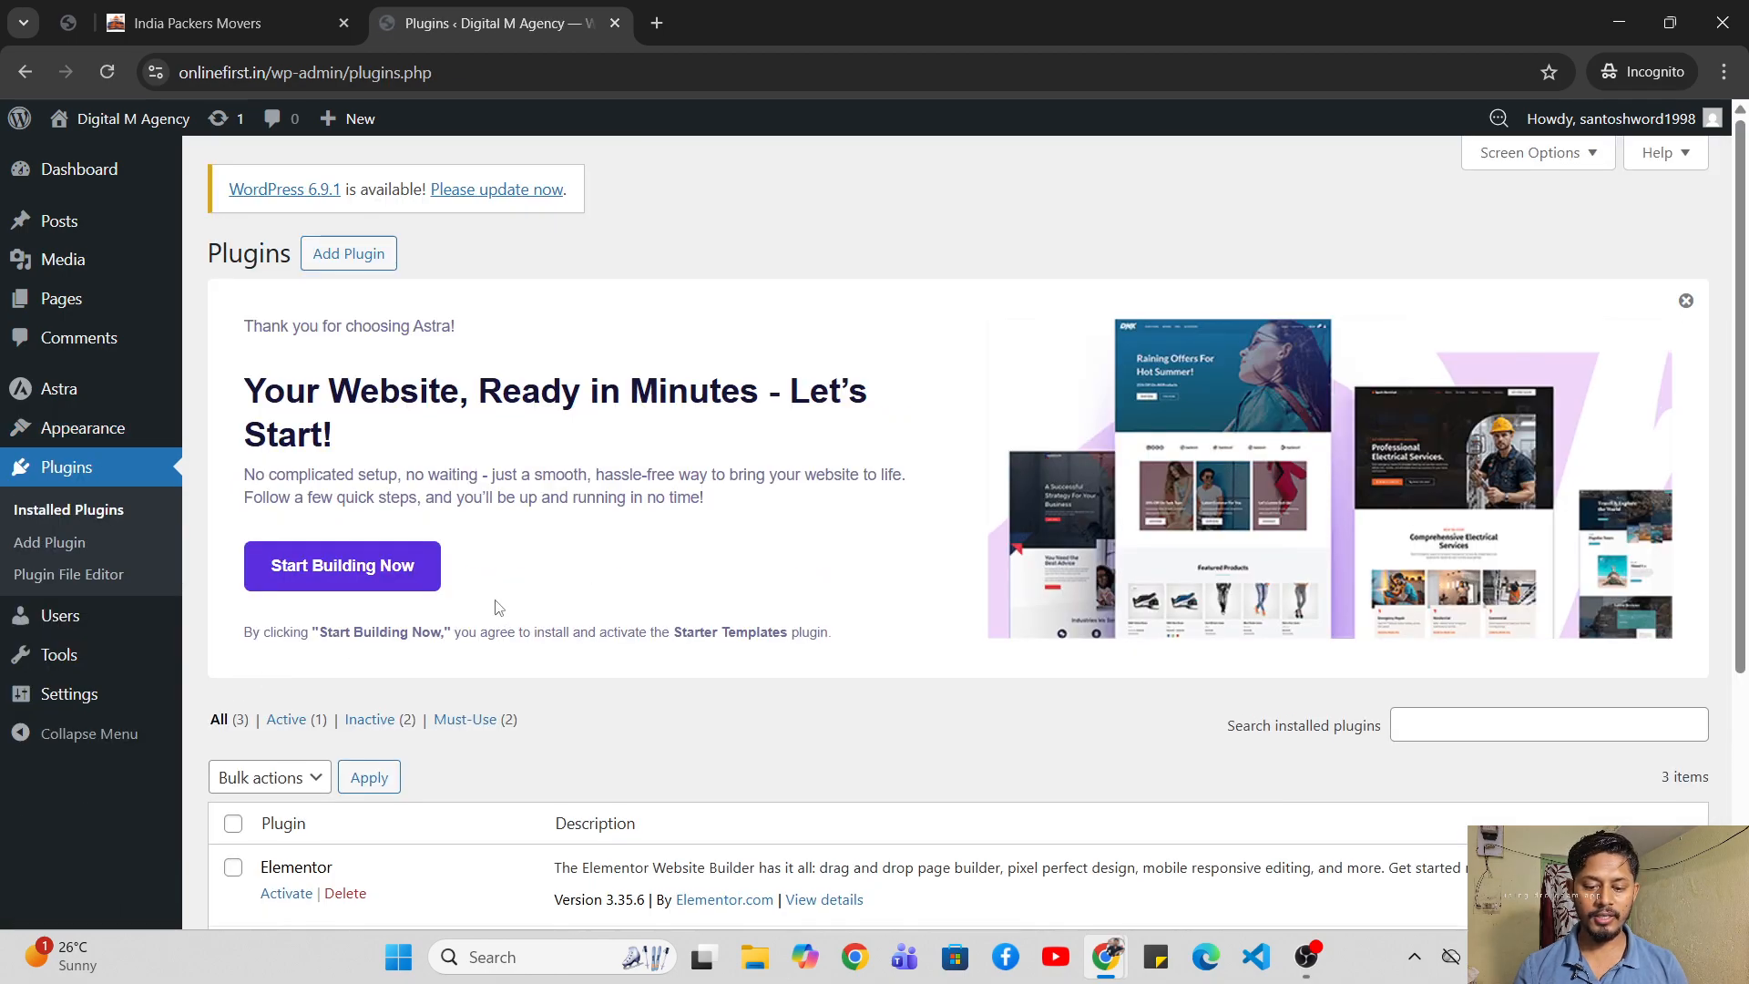
{"action": "scroll", "coordinate": [498, 608], "scroll_direction": "down", "scroll_amount": 3}
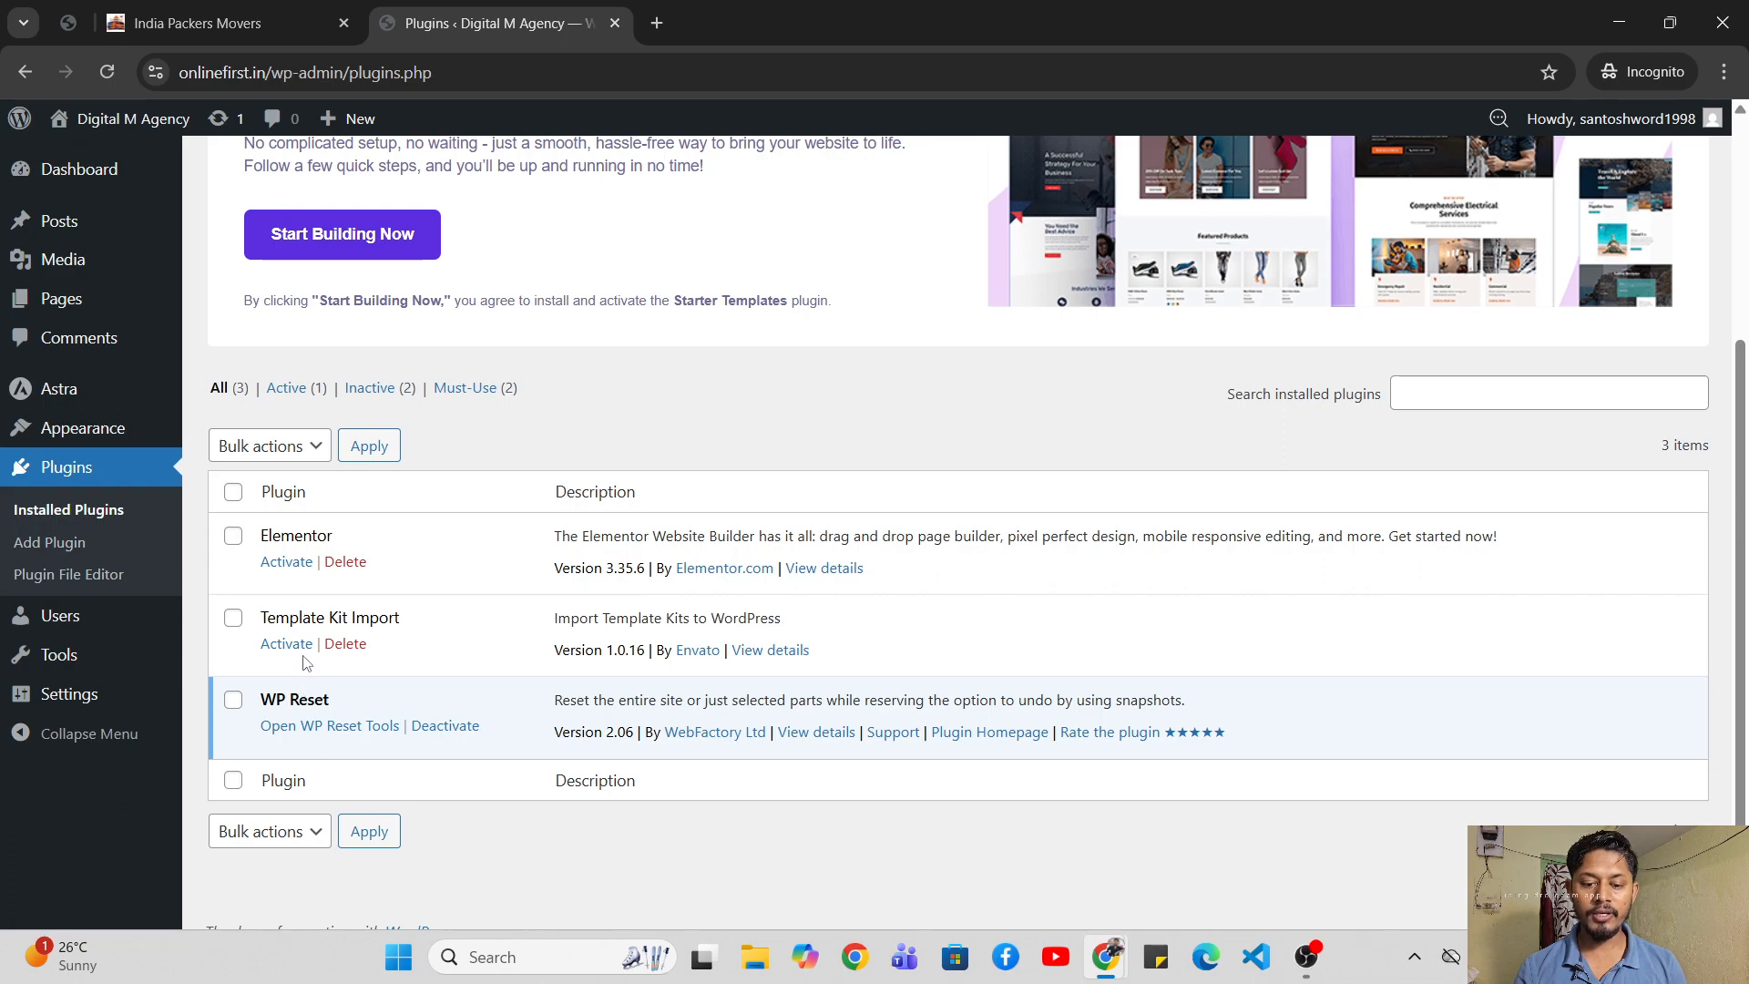
{"action": "left_click", "coordinate": [346, 562]}
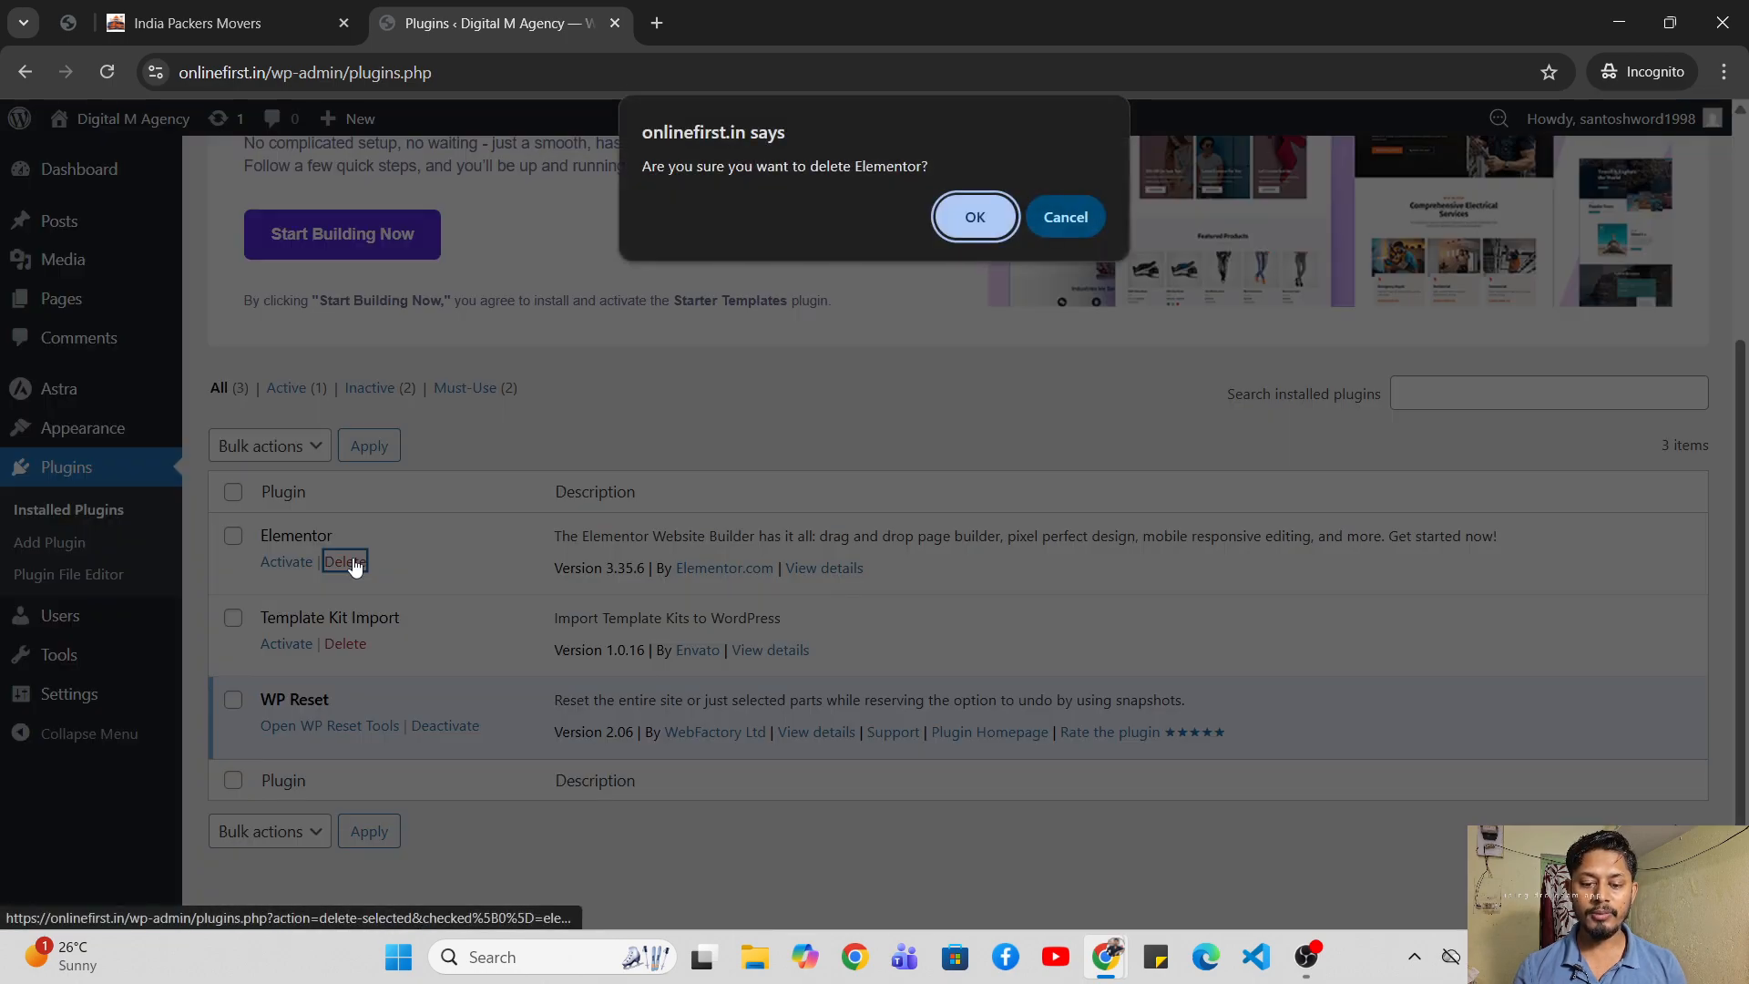
{"action": "left_click", "coordinate": [1059, 218]}
{"action": "double_click", "coordinate": [296, 536]}
{"action": "key", "text": "ctrl+c"}
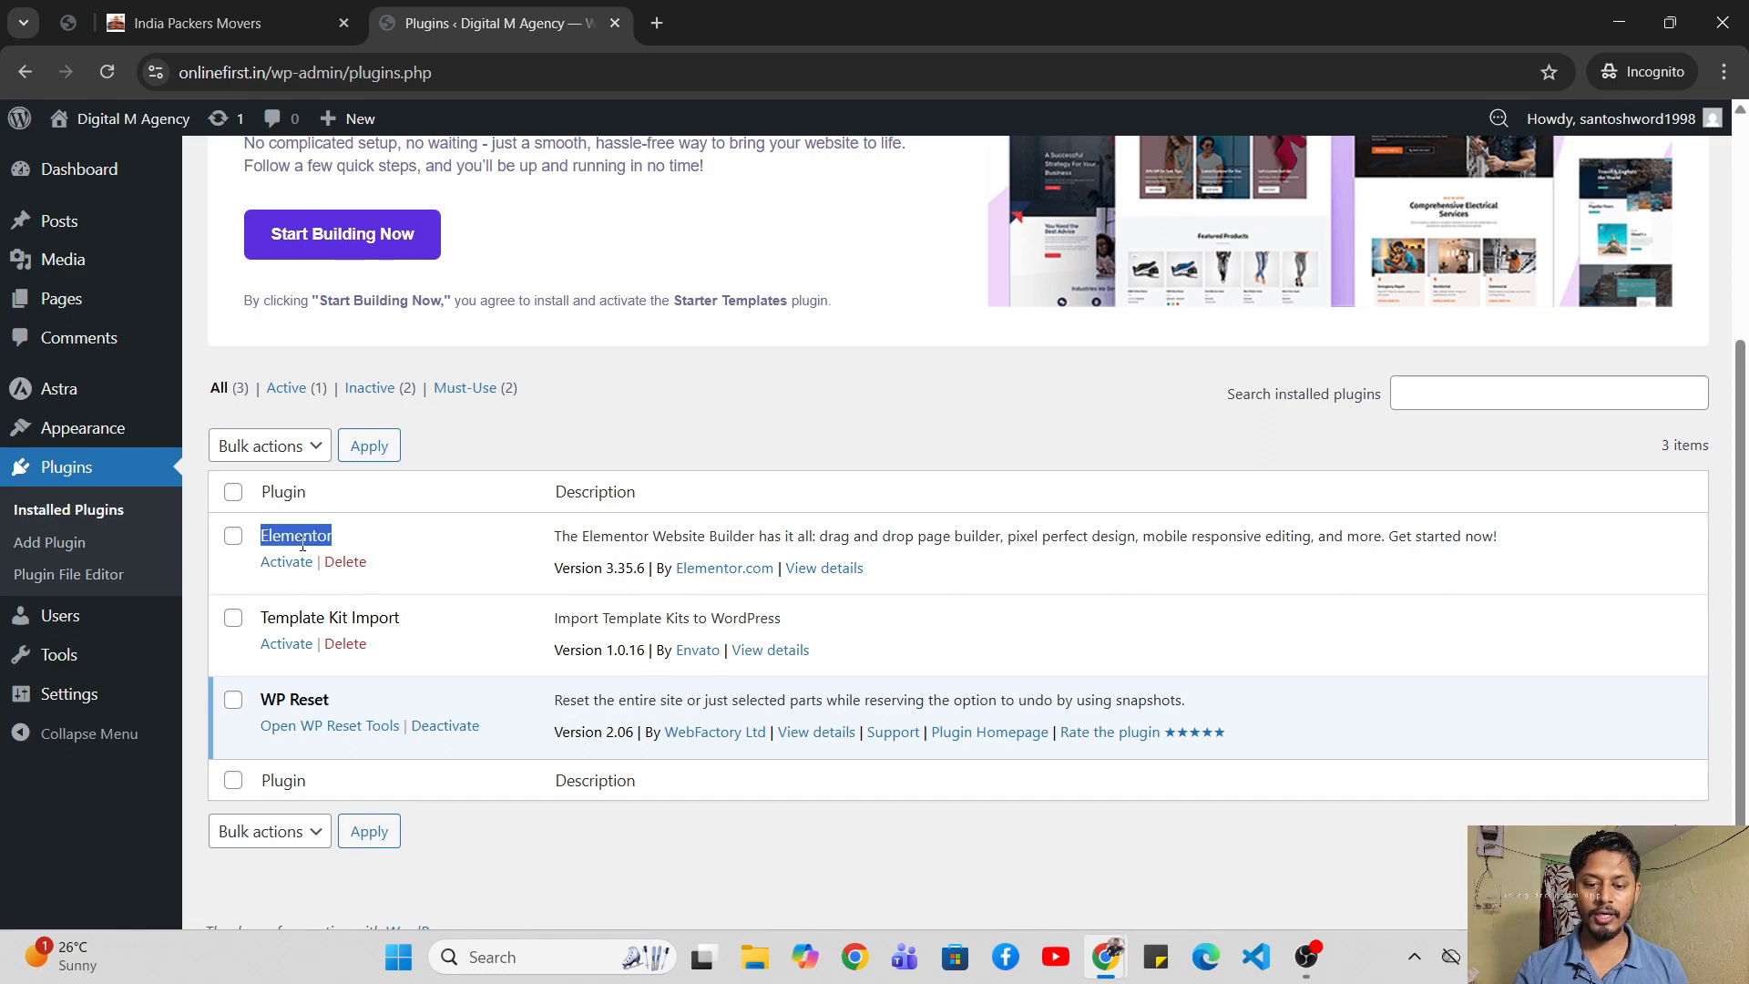
- Delete the inactive Template Kit Import and Elementor plugins from the site
{"action": "left_click", "coordinate": [344, 644]}
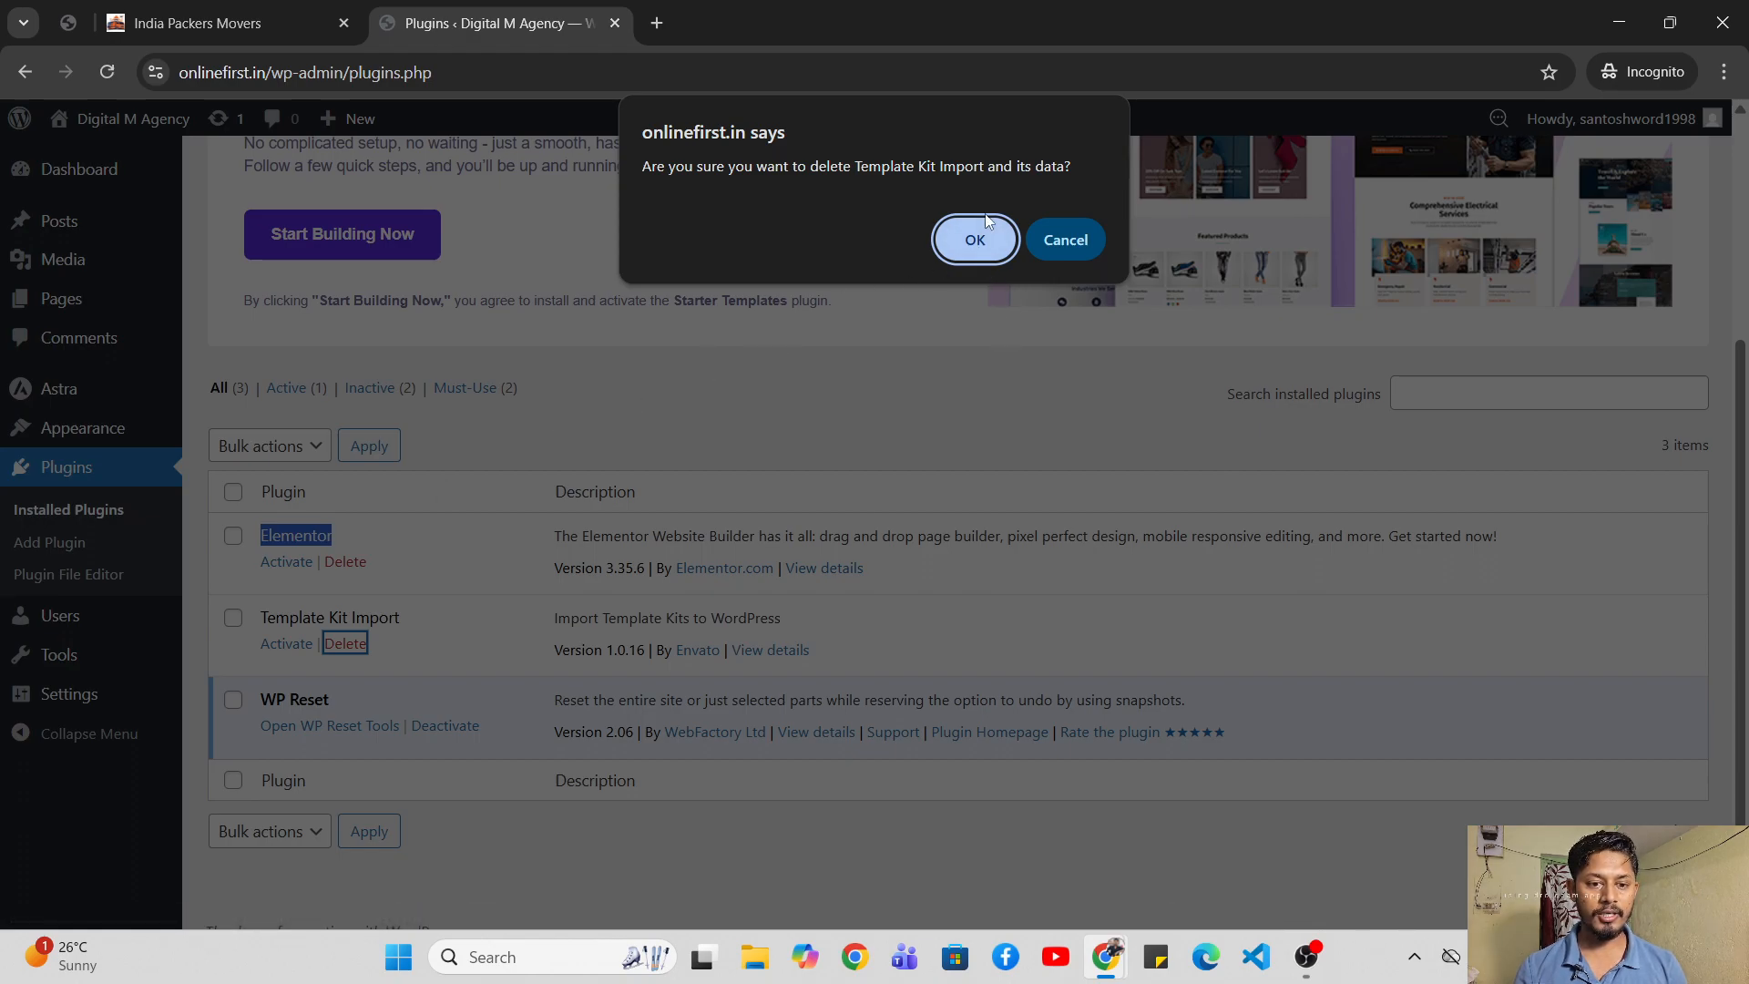
{"action": "left_click", "coordinate": [977, 252]}
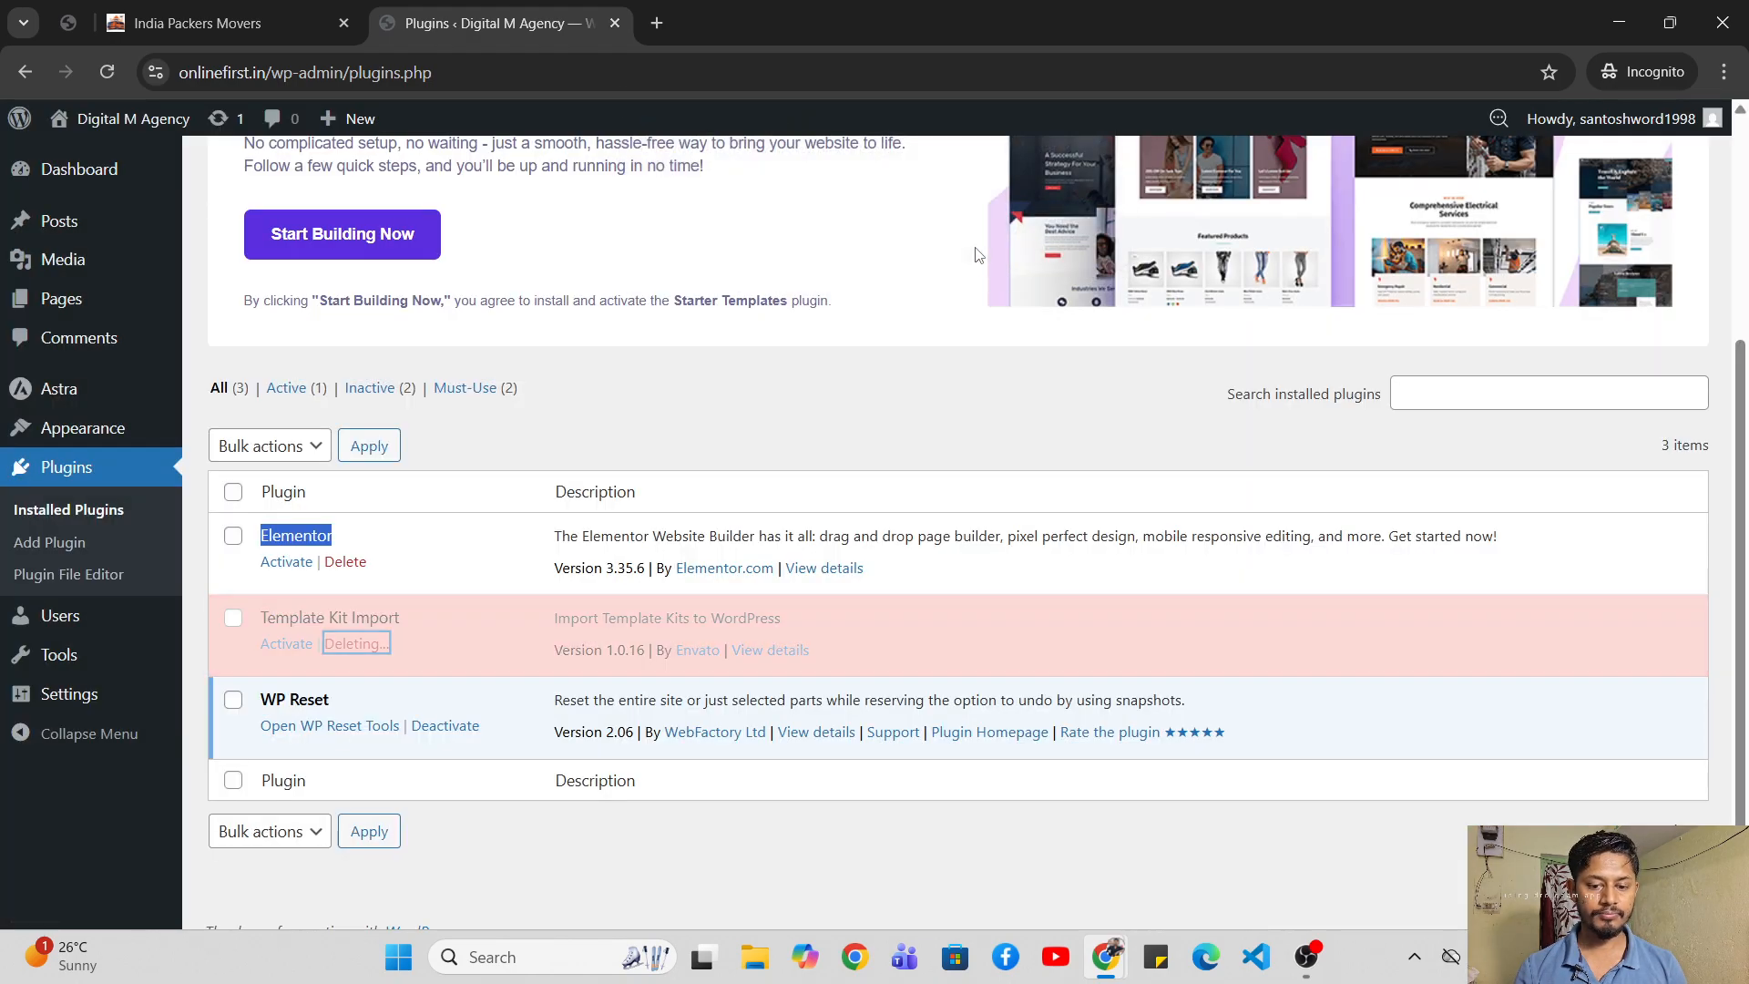
{"action": "left_click", "coordinate": [345, 575]}
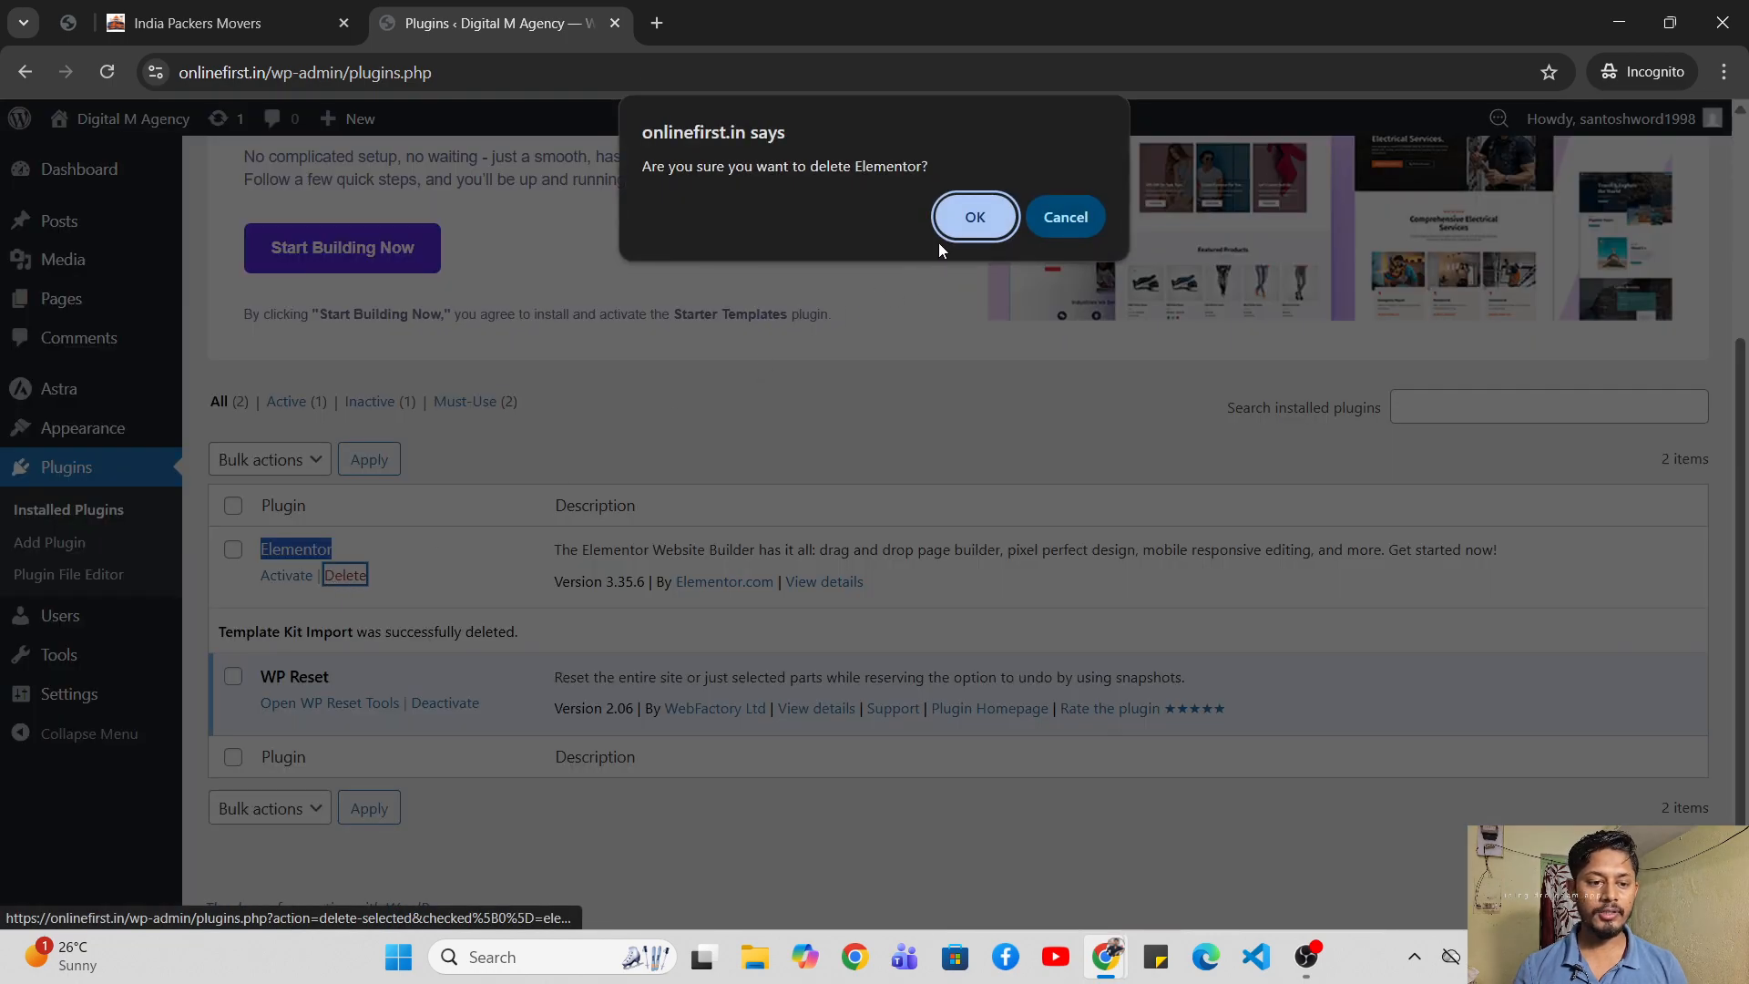
{"action": "left_click", "coordinate": [976, 217]}
{"action": "left_click_drag", "start_coordinate": [339, 478], "coordinate": [506, 417]}
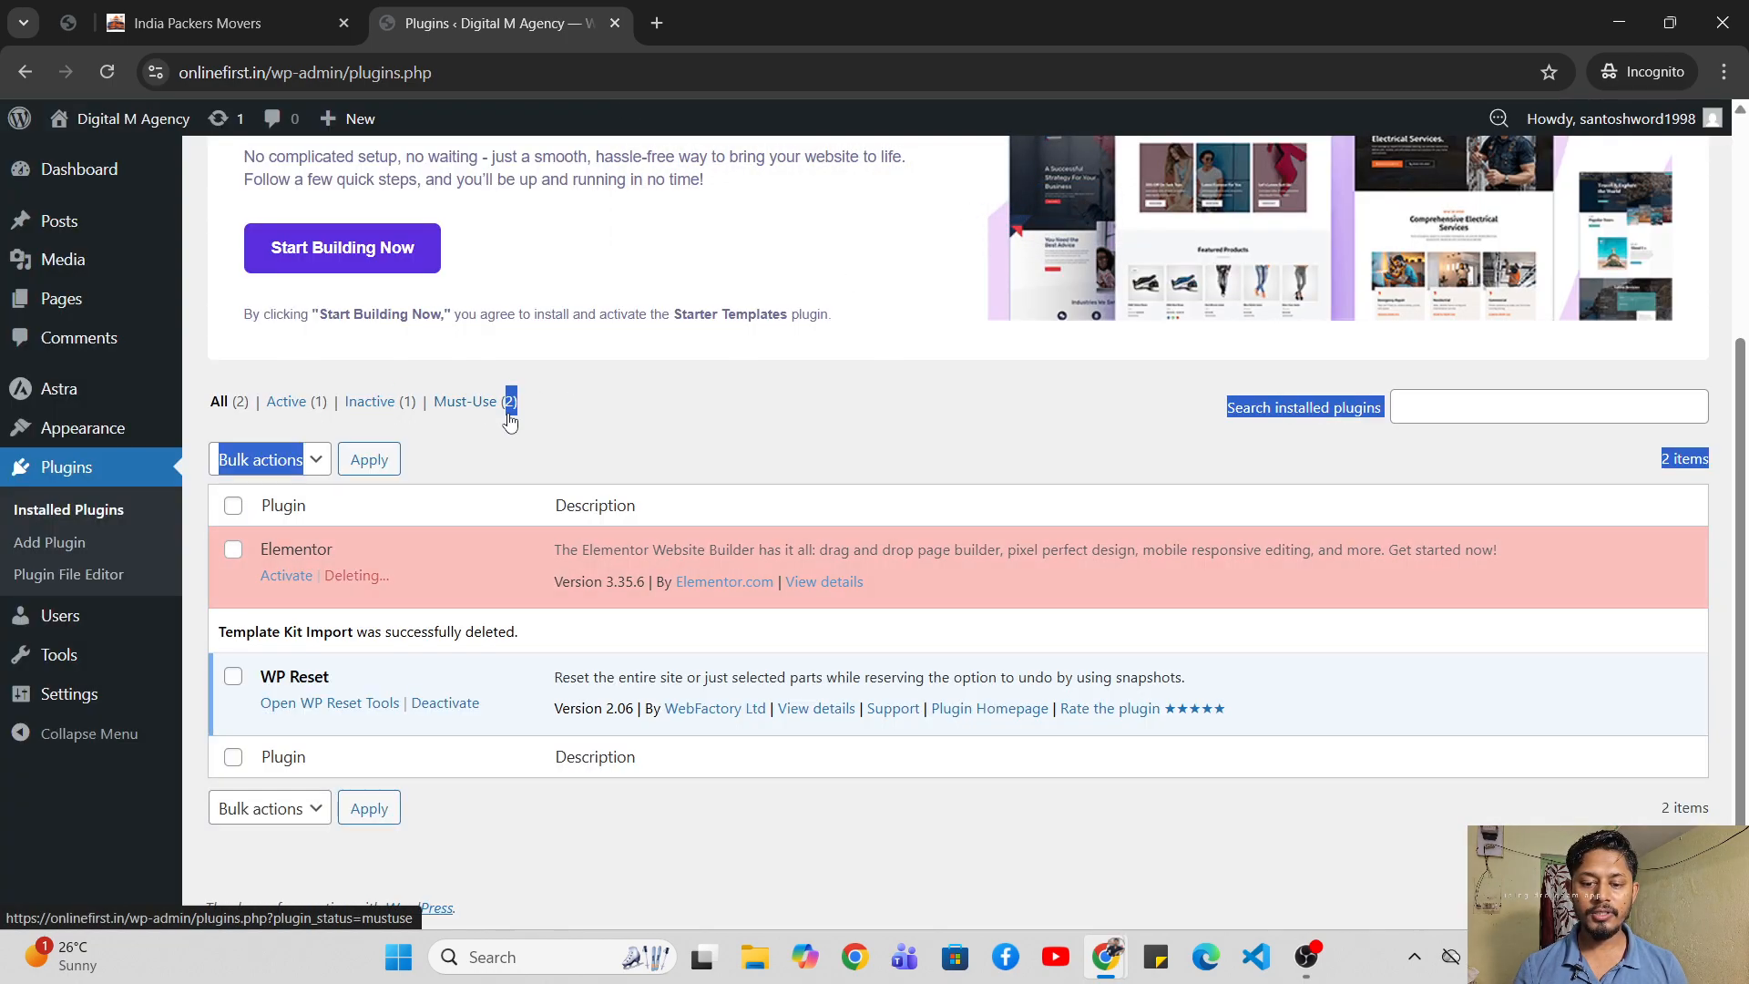
- Start adding a new plugin and search the plugin directory for Elementor using the copied name
{"action": "scroll", "coordinate": [510, 420], "scroll_direction": "up", "scroll_amount": 4}
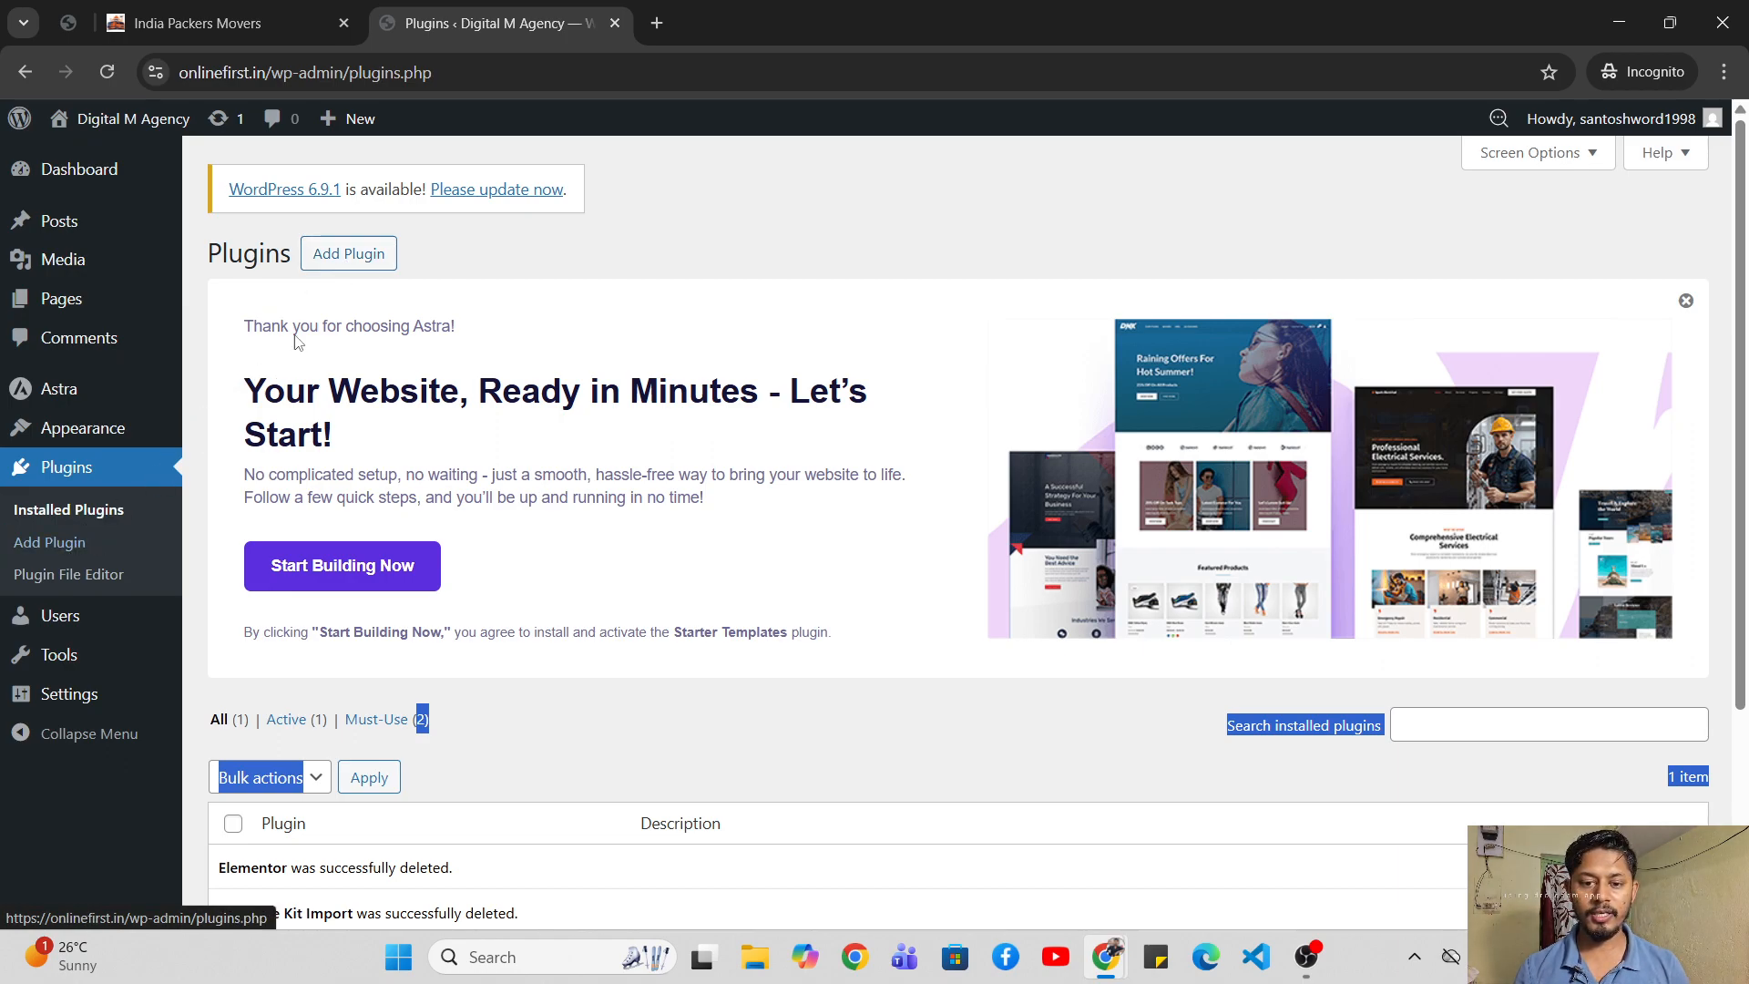
{"action": "left_click", "coordinate": [351, 269]}
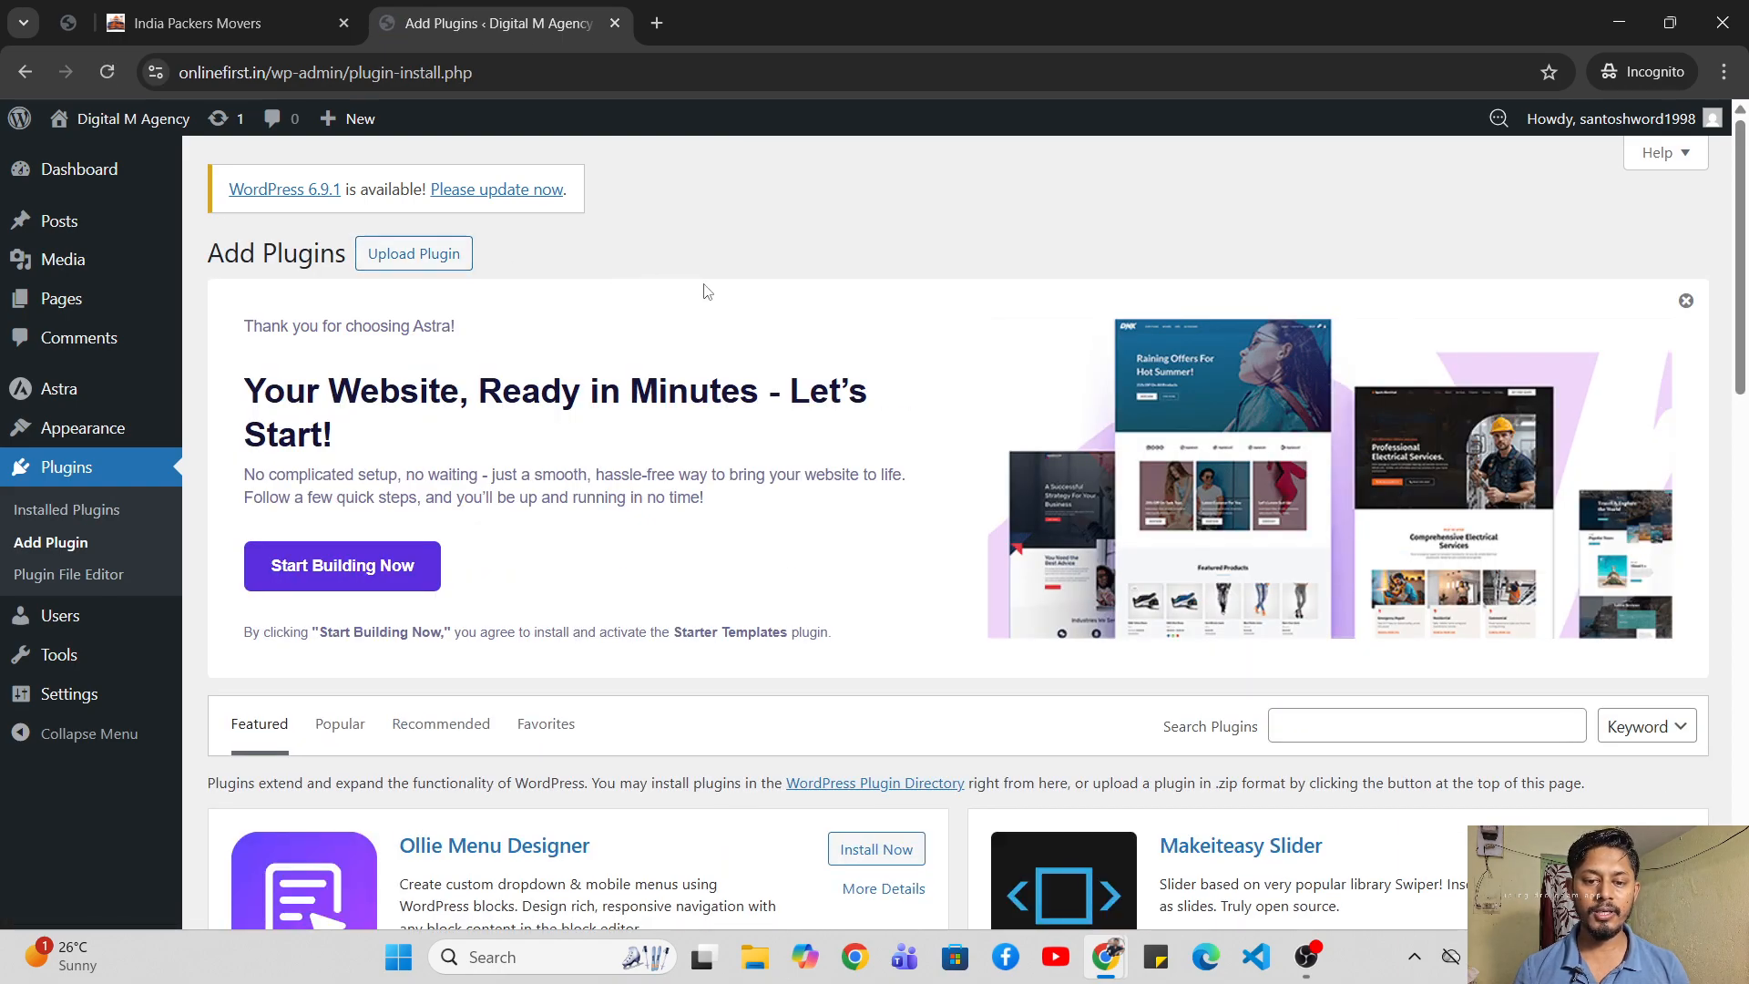
{"action": "scroll", "coordinate": [1257, 458], "scroll_direction": "down", "scroll_amount": 5}
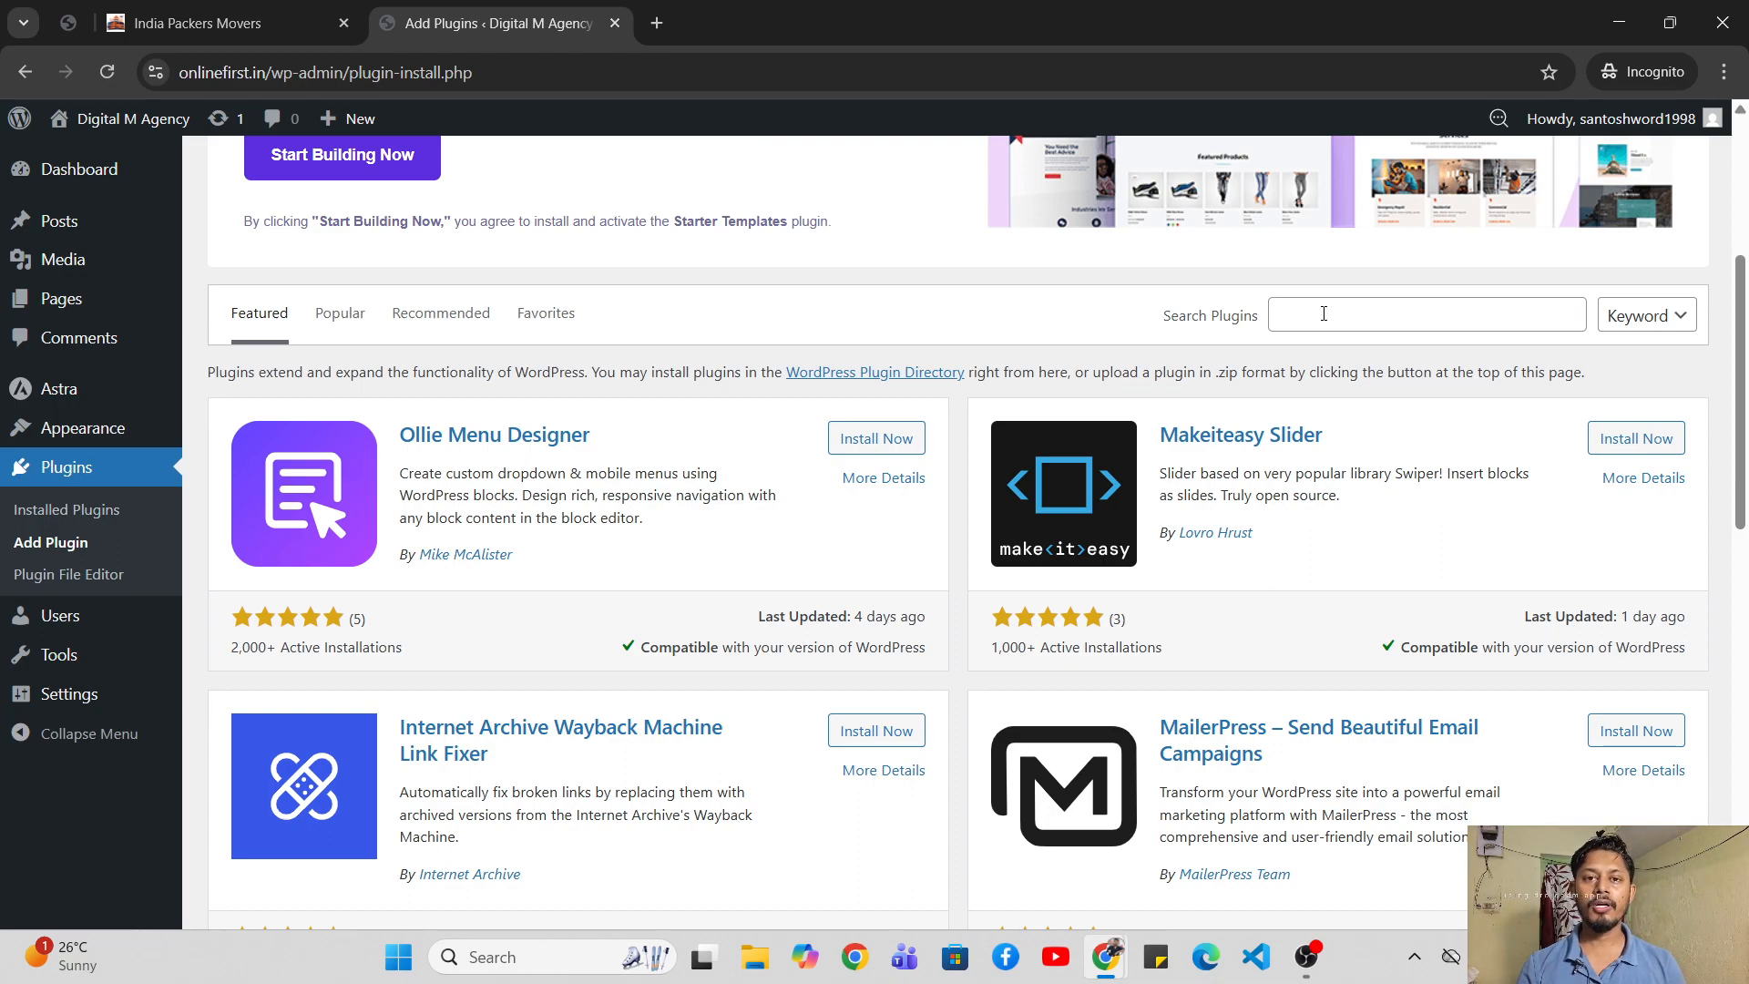
{"action": "left_click", "coordinate": [1323, 313]}
{"action": "key", "text": "ctrl+v"}
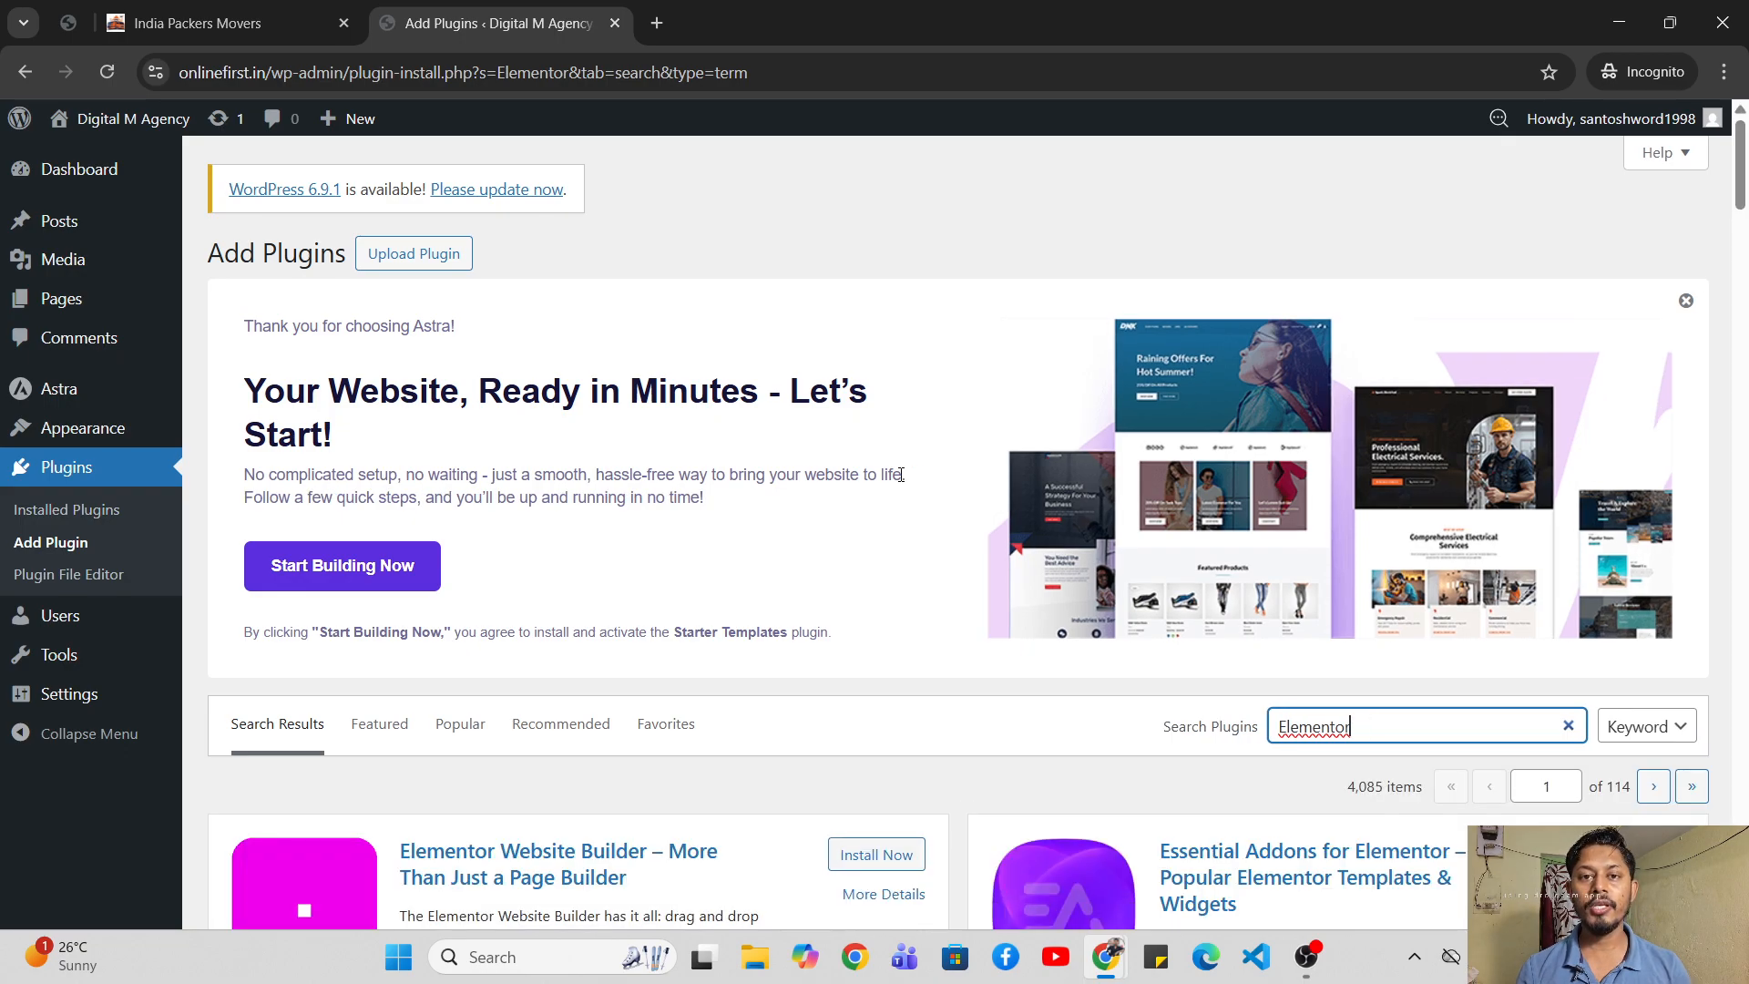
- Install and activate the Elementor Website Builder plugin from the search results
{"action": "scroll", "coordinate": [906, 365], "scroll_direction": "down", "scroll_amount": 8}
{"action": "scroll", "coordinate": [909, 327], "scroll_direction": "up", "scroll_amount": 1}
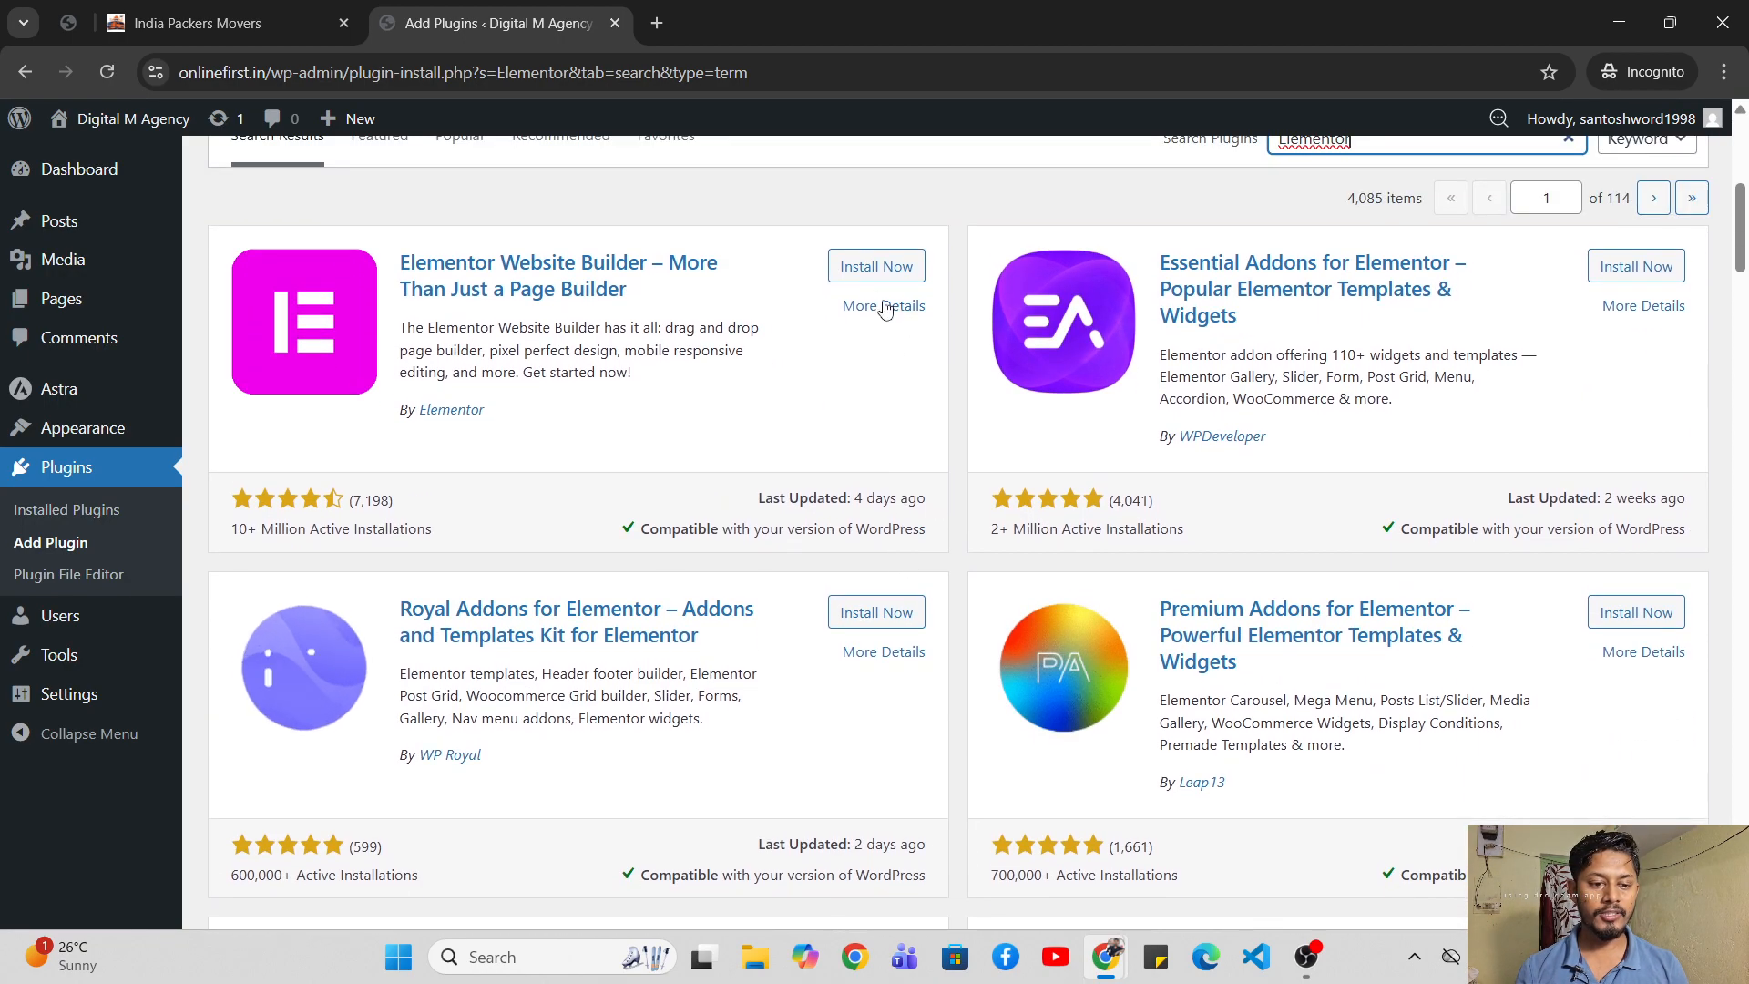
{"action": "left_click", "coordinate": [877, 267]}
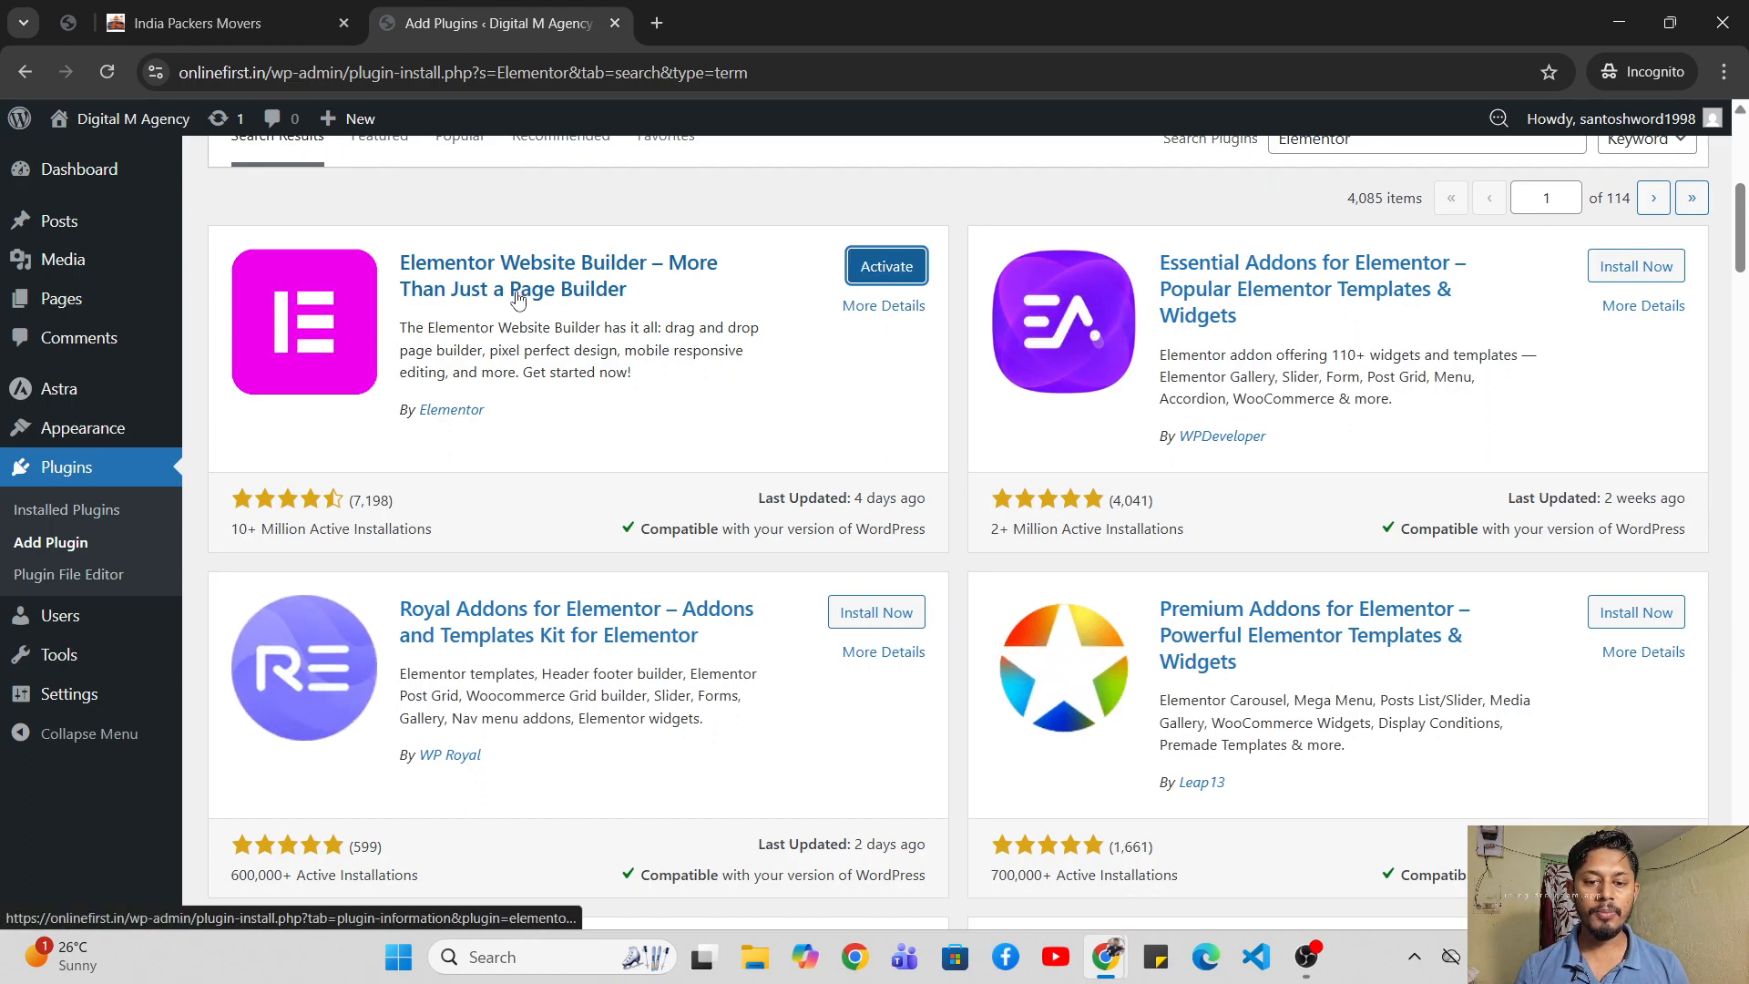
{"action": "left_click", "coordinate": [879, 269]}
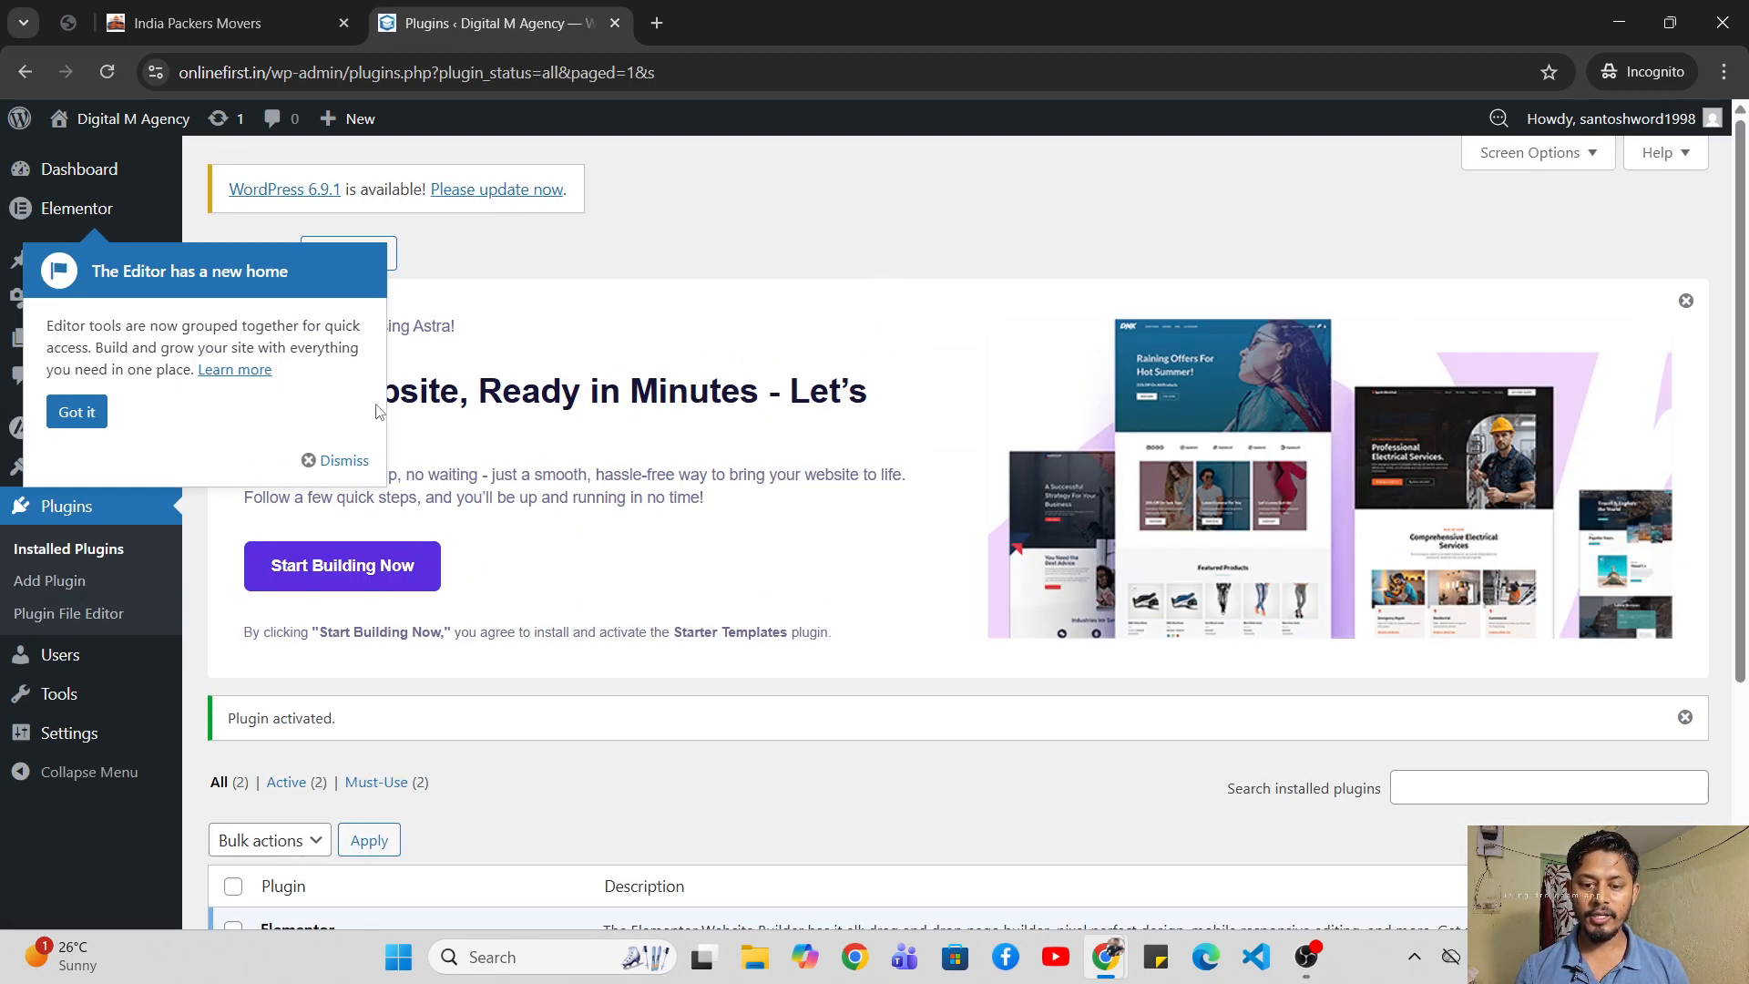
- Dismiss the Elementor editor notice, start adding another plugin and search the plugin directory for "Elementor kit"
{"action": "left_click", "coordinate": [337, 460]}
{"action": "scroll", "coordinate": [729, 434], "scroll_direction": "down", "scroll_amount": 3}
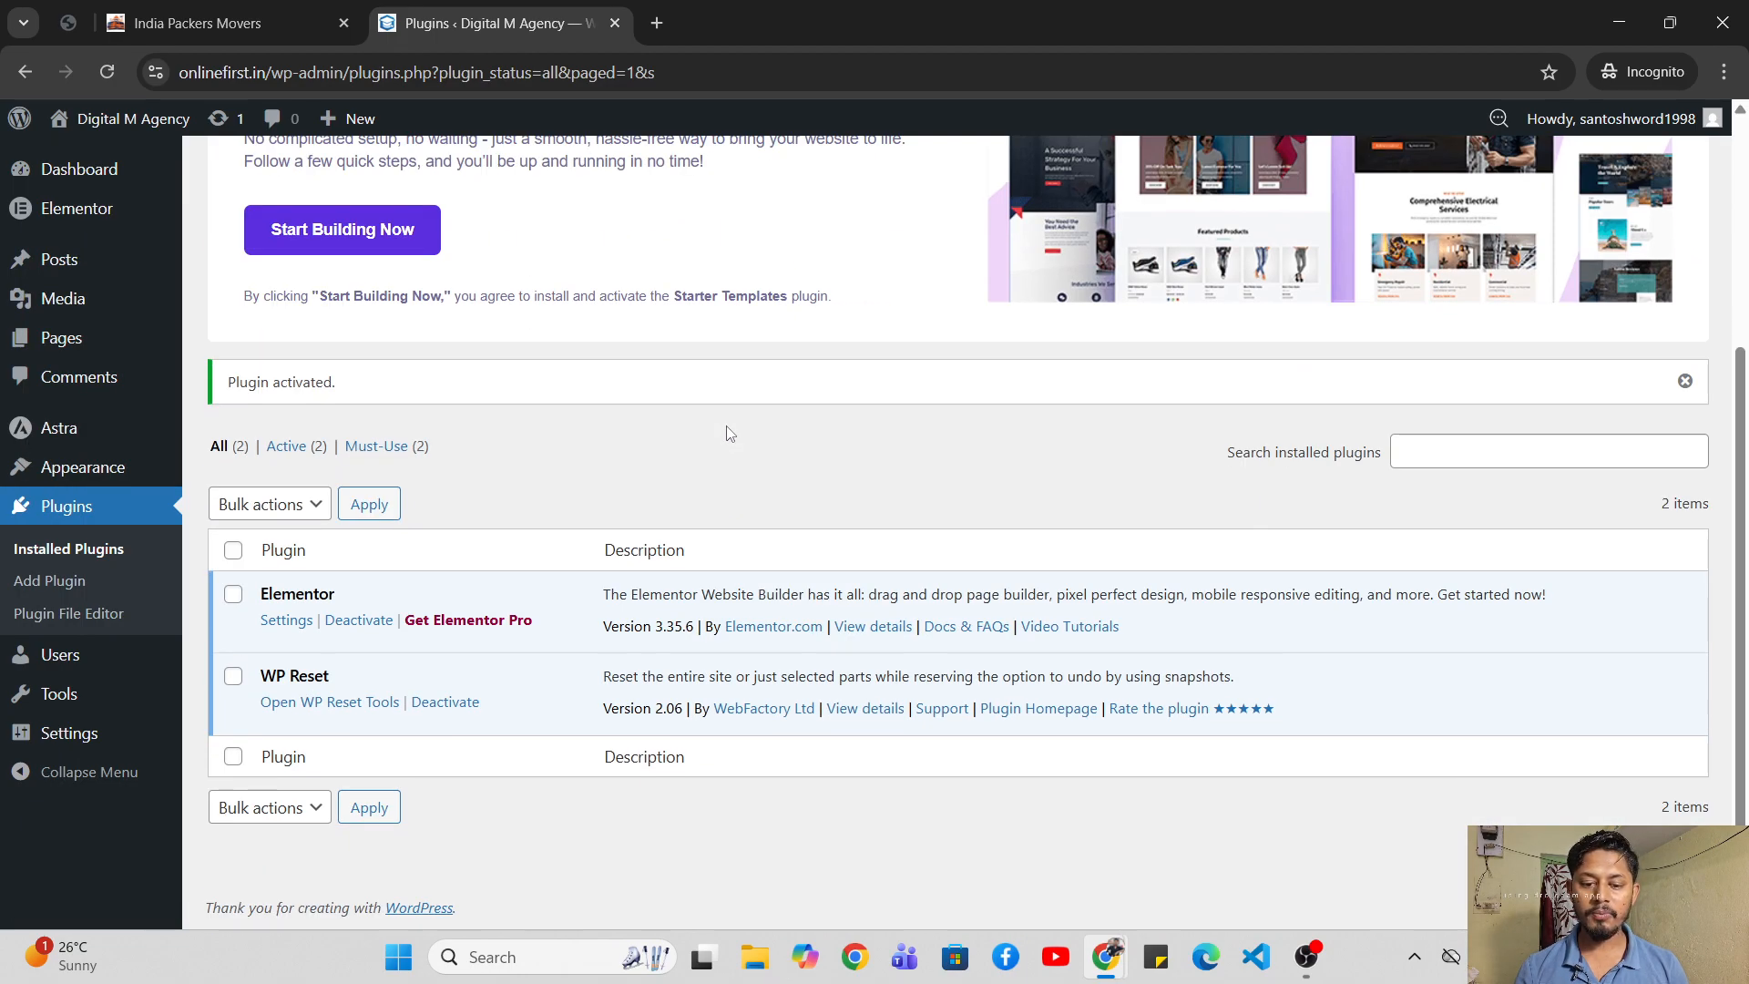
{"action": "scroll", "coordinate": [729, 434], "scroll_direction": "up", "scroll_amount": 3}
{"action": "left_click", "coordinate": [337, 196]}
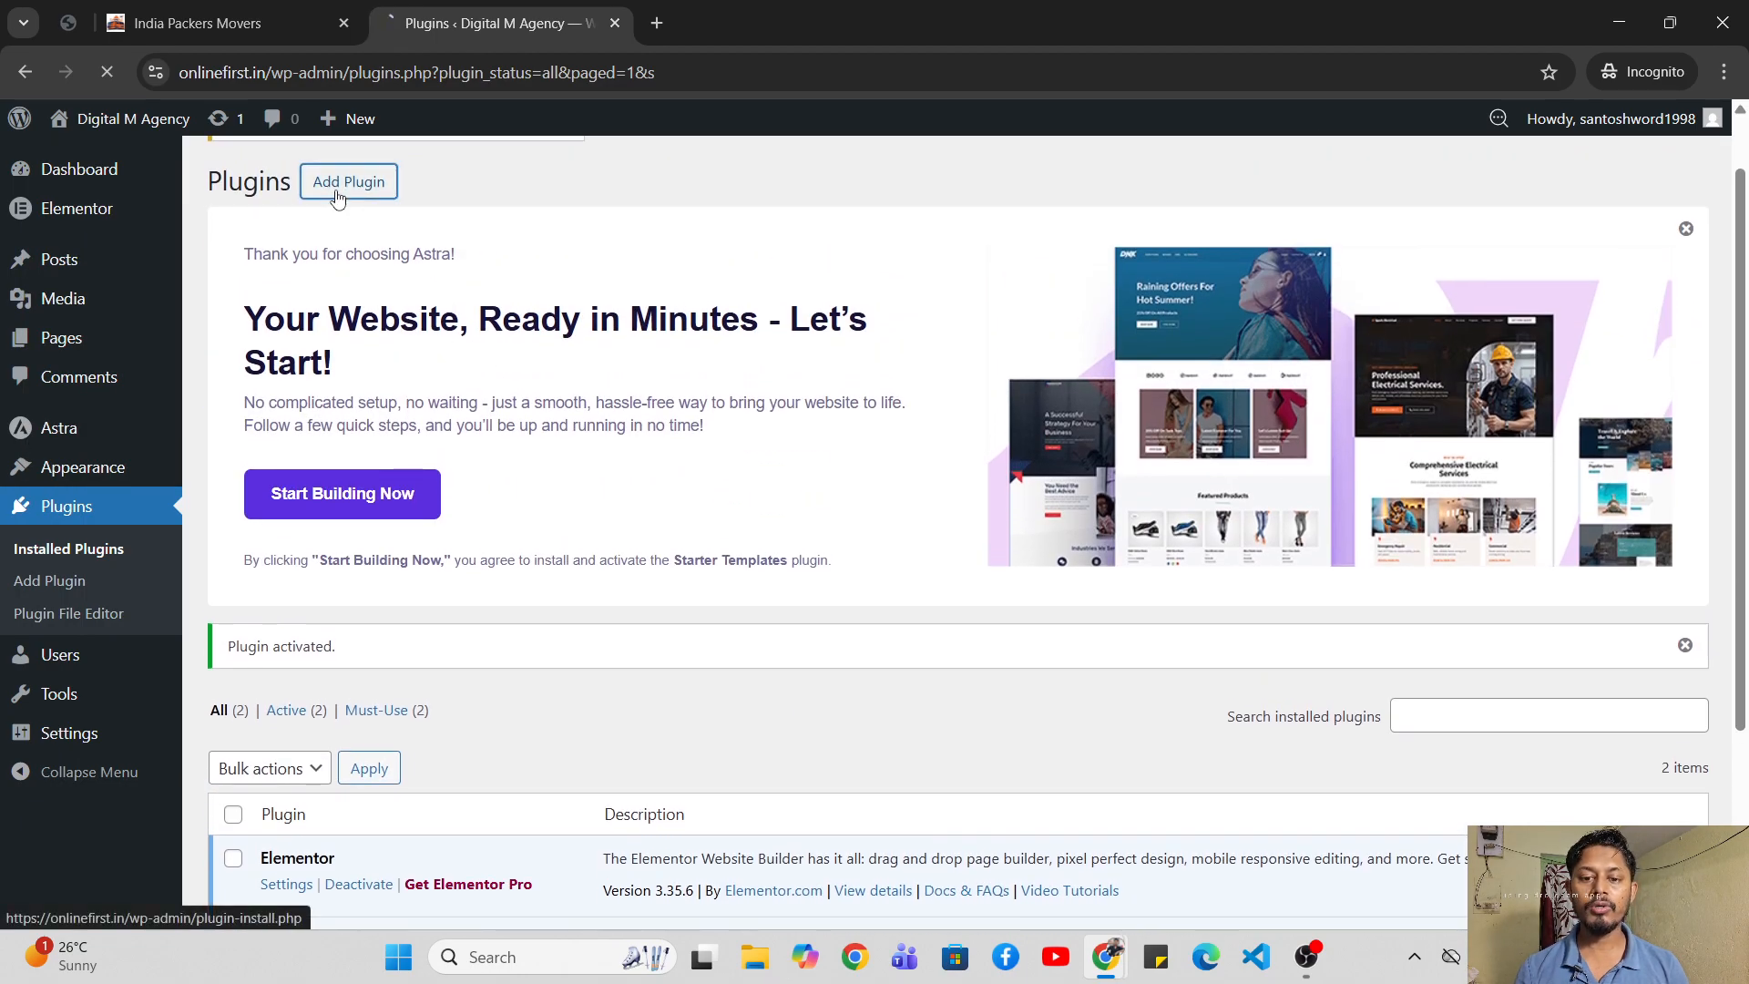
{"action": "scroll", "coordinate": [1110, 371], "scroll_direction": "down", "scroll_amount": 3}
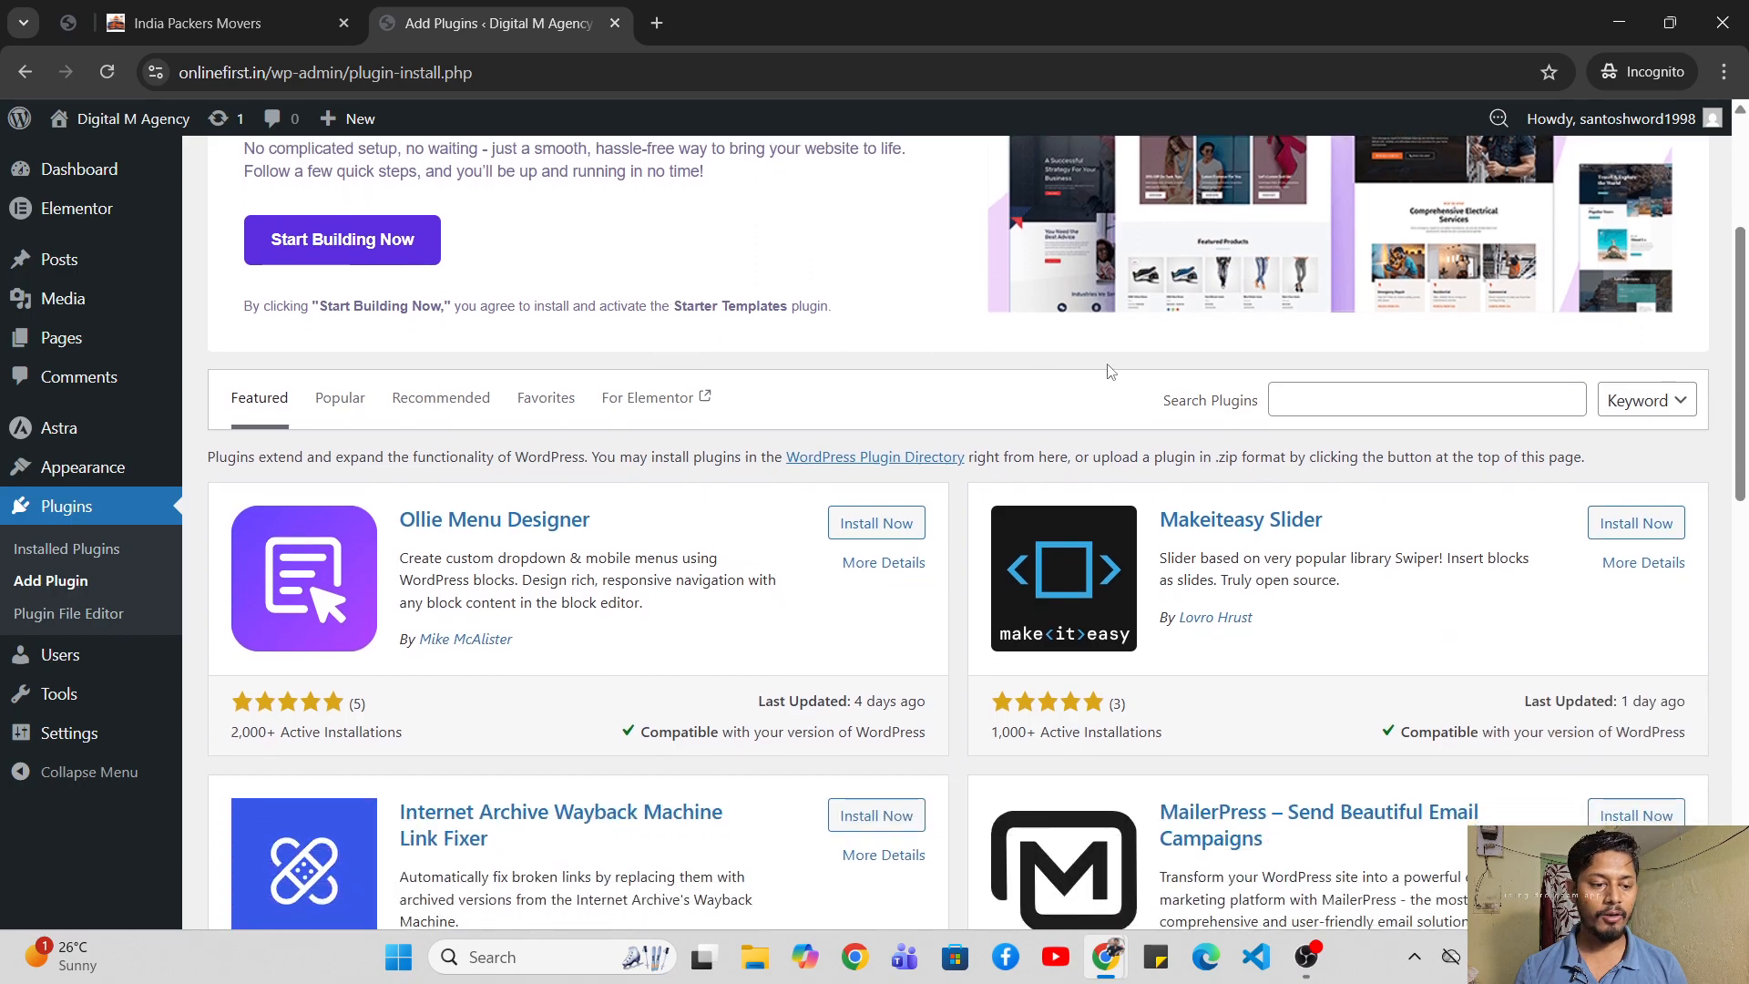
{"action": "left_click", "coordinate": [1305, 400]}
{"action": "type", "text": "Elementor kit"}
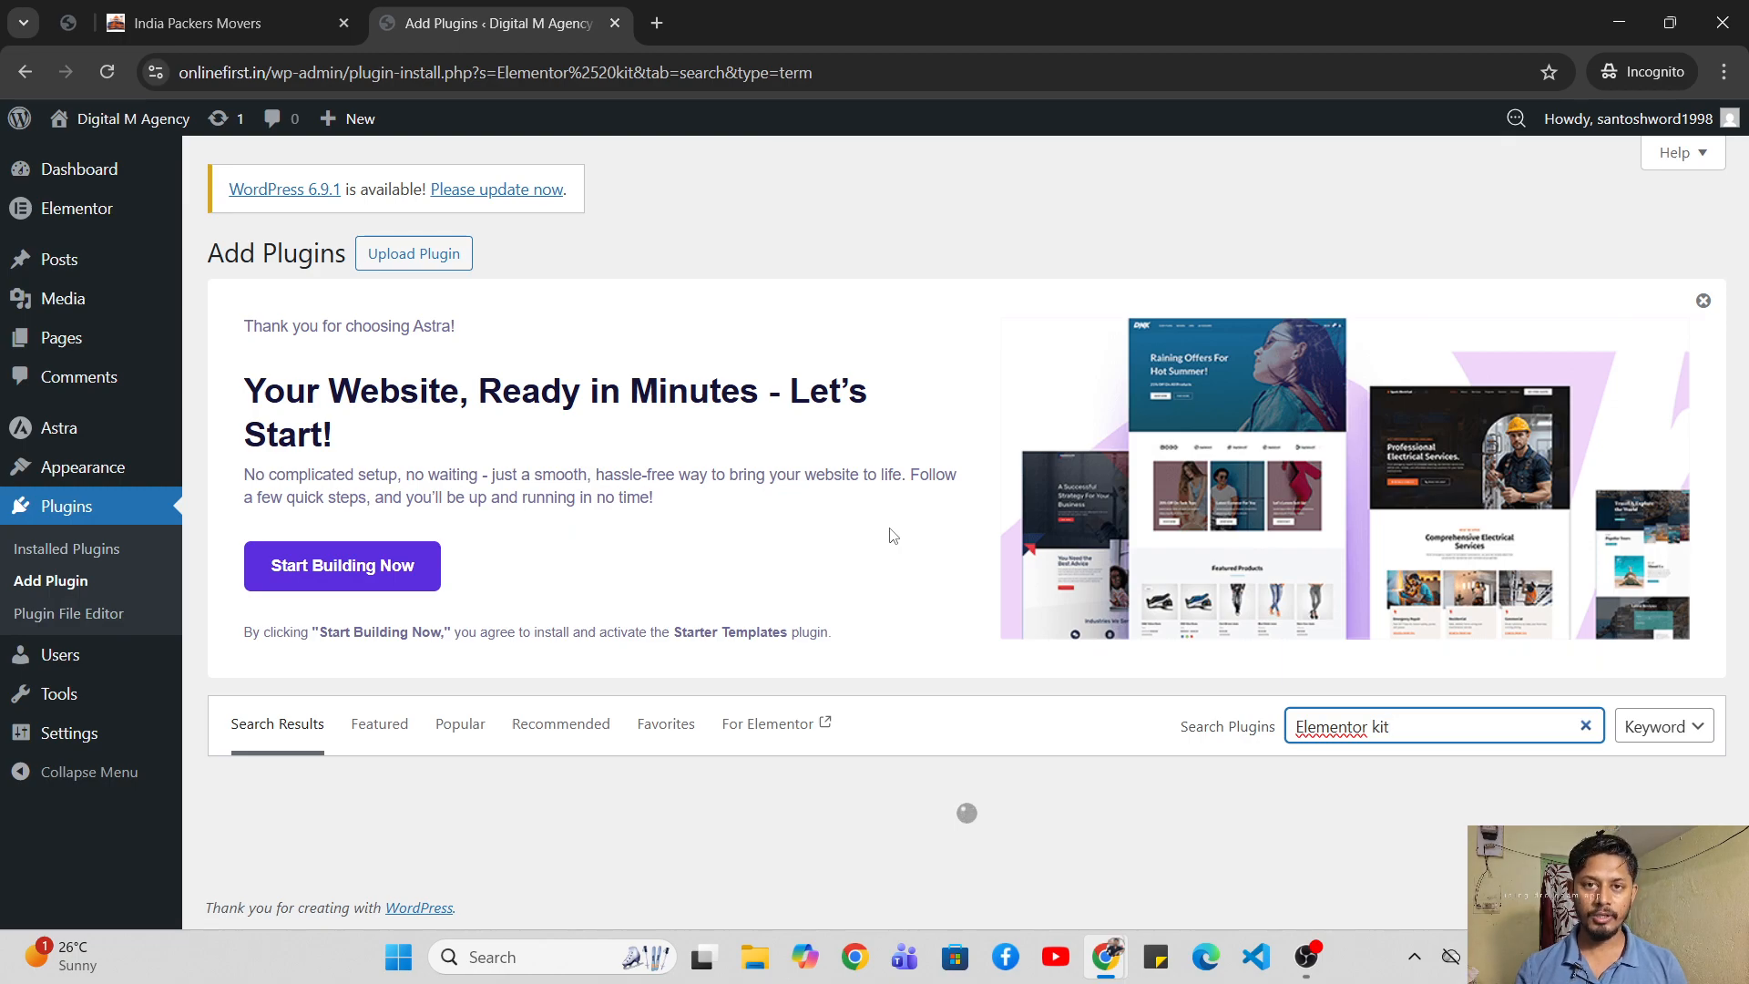
- Look through the first page of "Elementor kit" plugin results for a suitable template kit plugin
{"action": "scroll", "coordinate": [893, 536], "scroll_direction": "down", "scroll_amount": 10}
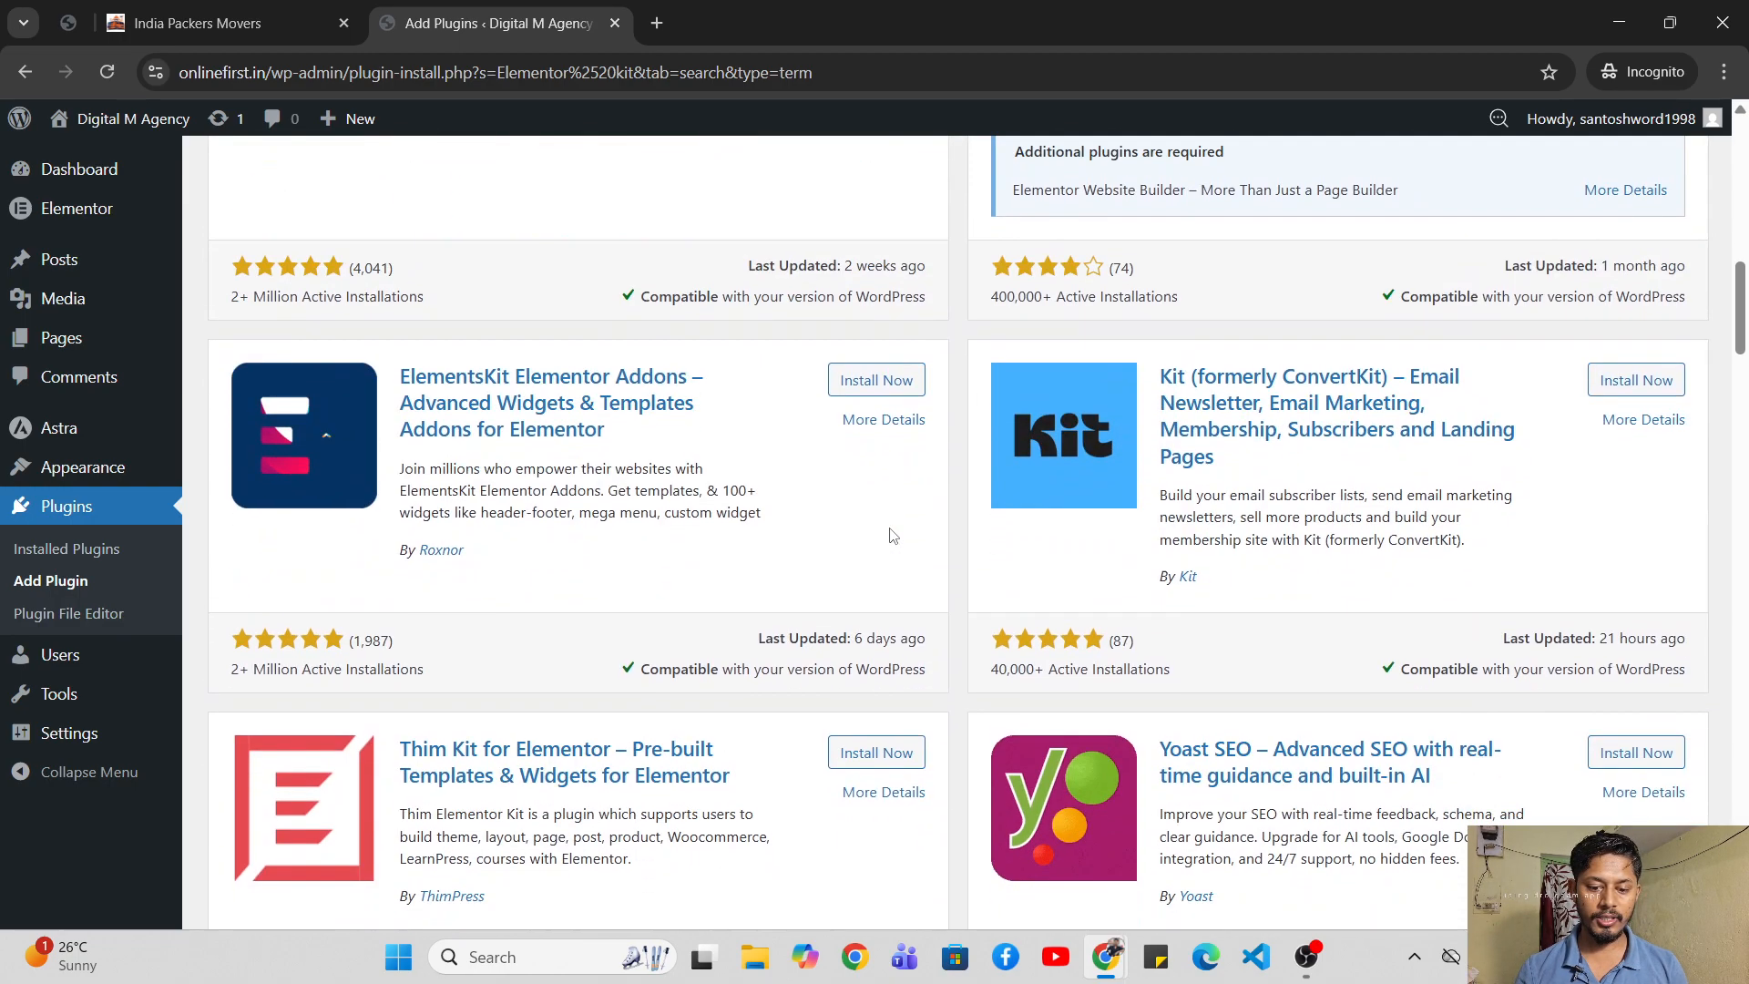
{"action": "scroll", "coordinate": [892, 535], "scroll_direction": "down", "scroll_amount": 20}
{"action": "scroll", "coordinate": [893, 536], "scroll_direction": "down", "scroll_amount": 20}
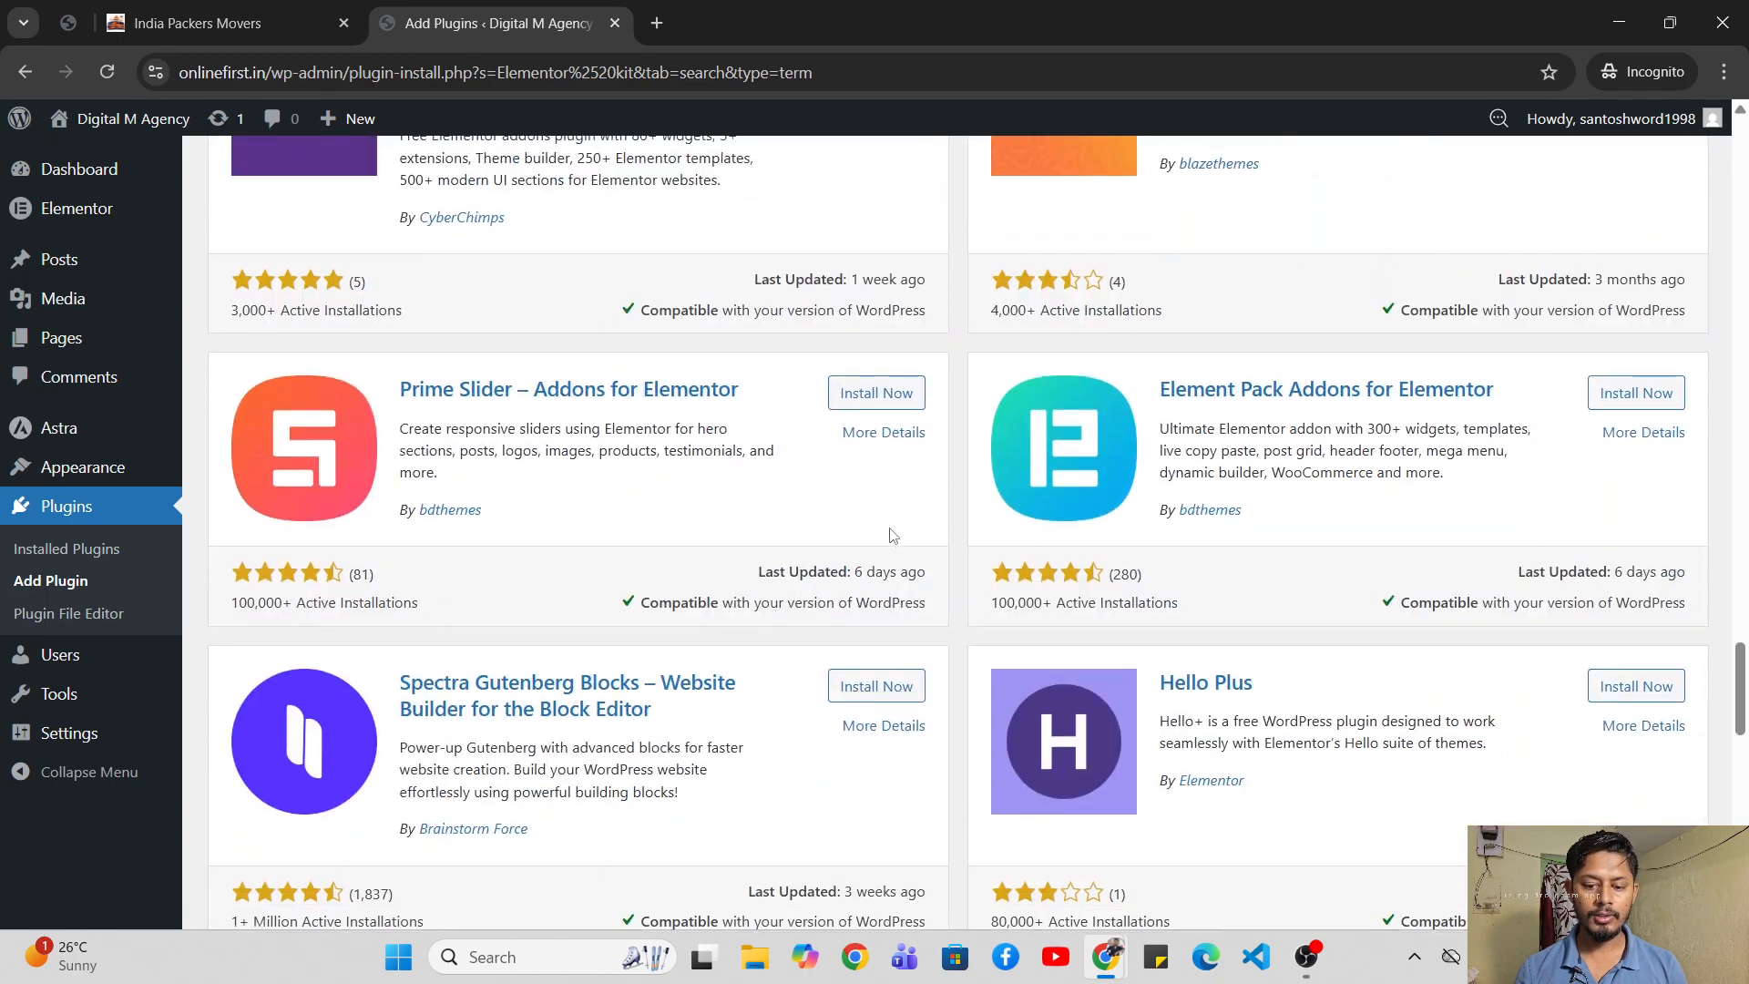
{"action": "scroll", "coordinate": [892, 536], "scroll_direction": "down", "scroll_amount": 20}
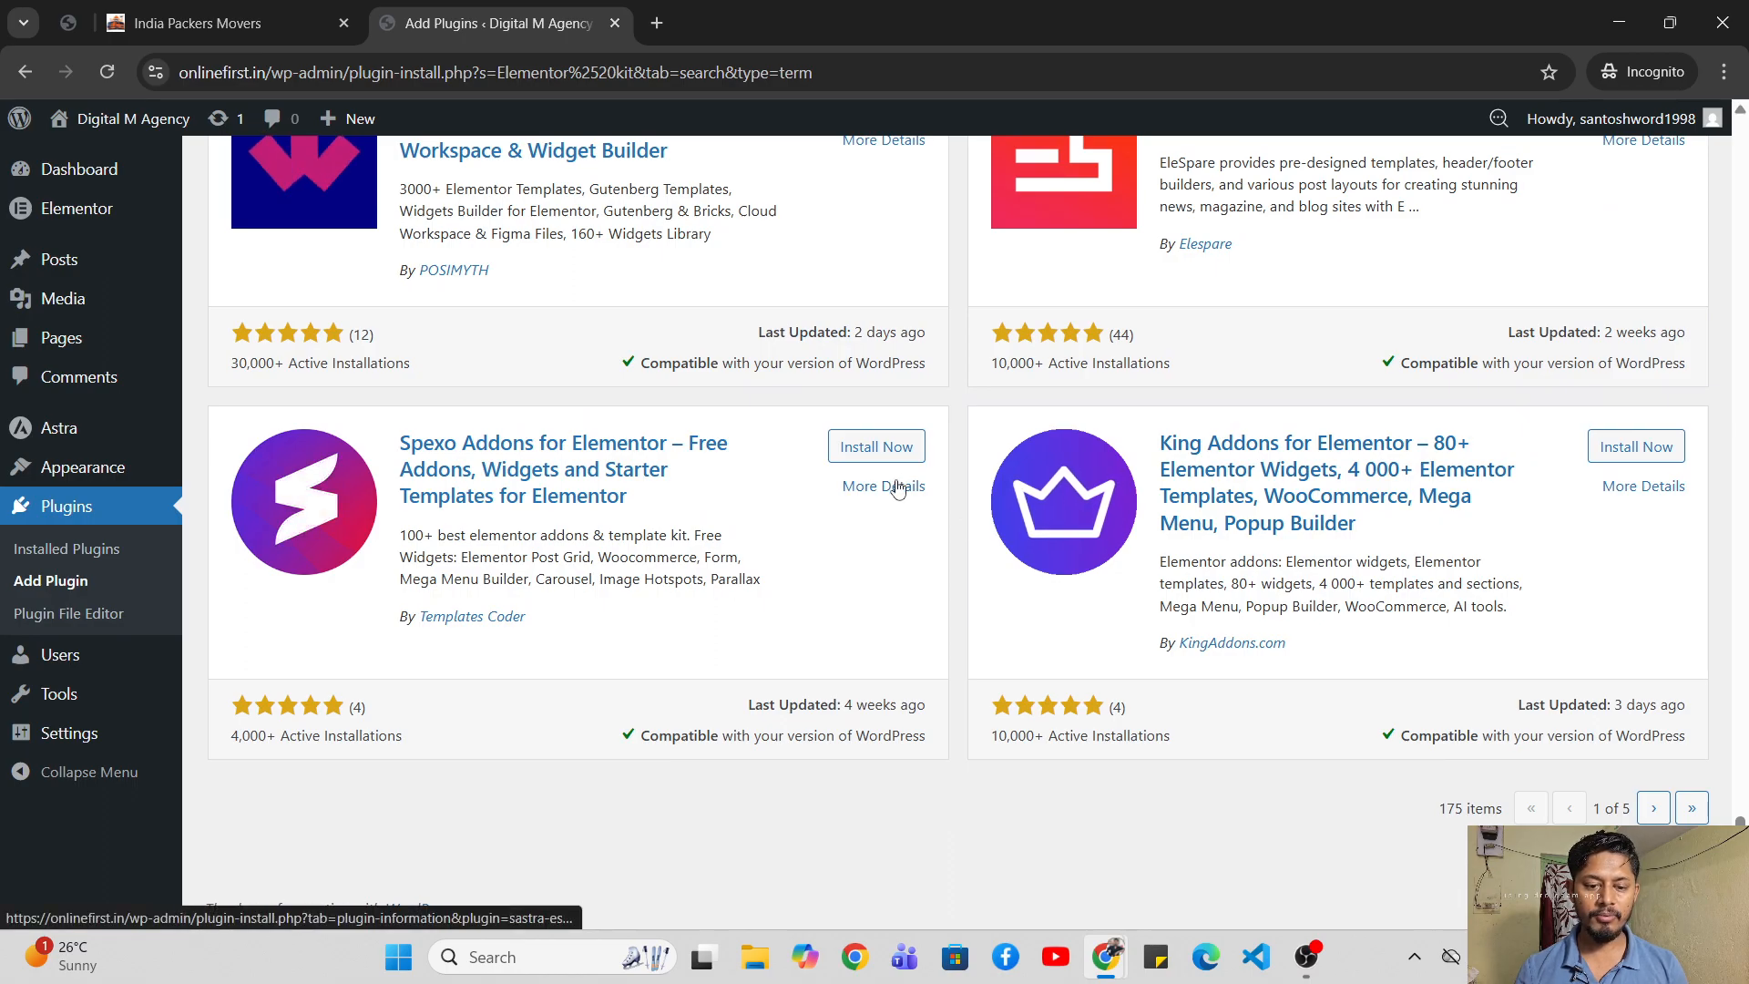
{"action": "scroll", "coordinate": [897, 489], "scroll_direction": "up", "scroll_amount": 20}
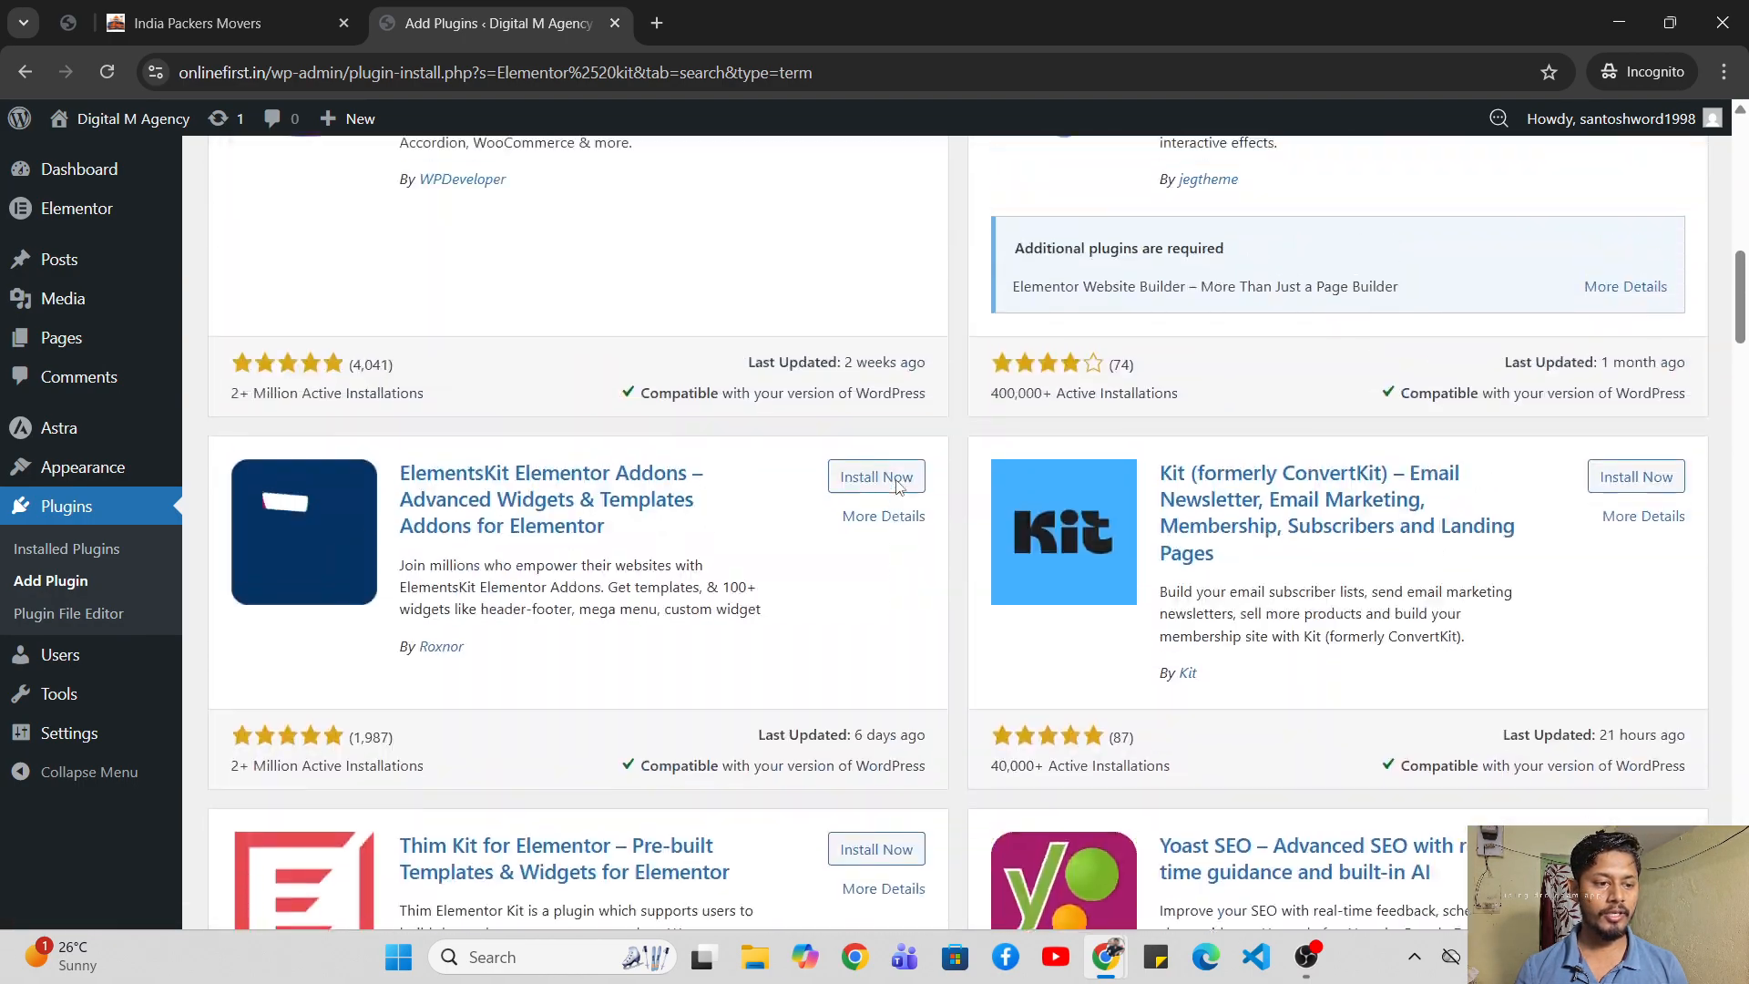
{"action": "scroll", "coordinate": [897, 489], "scroll_direction": "up", "scroll_amount": 10}
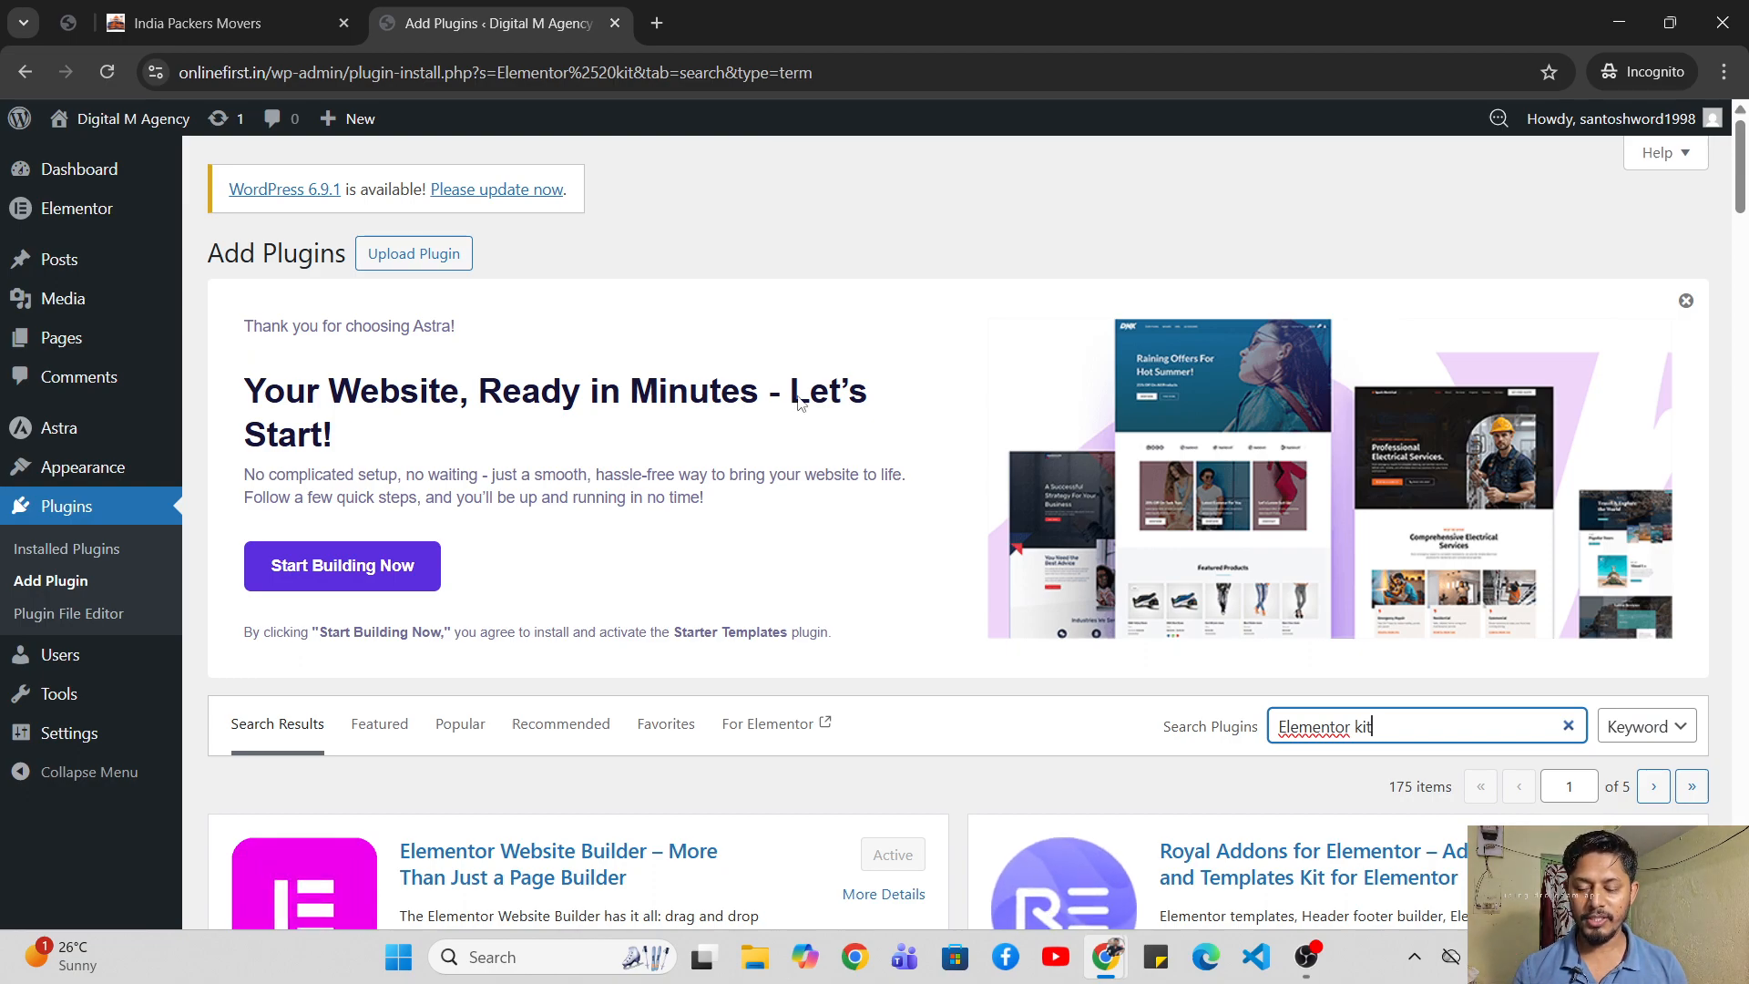
- Open the site's list of pages and check the navigation menu of the India Packers Movers reference site for the required pages
{"action": "mouse_move", "coordinate": [82, 338]}
{"action": "left_click", "coordinate": [262, 344]}
{"action": "scroll", "coordinate": [719, 522], "scroll_direction": "down", "scroll_amount": 1}
{"action": "scroll", "coordinate": [719, 522], "scroll_direction": "down", "scroll_amount": 3}
{"action": "left_click", "coordinate": [232, 26]}
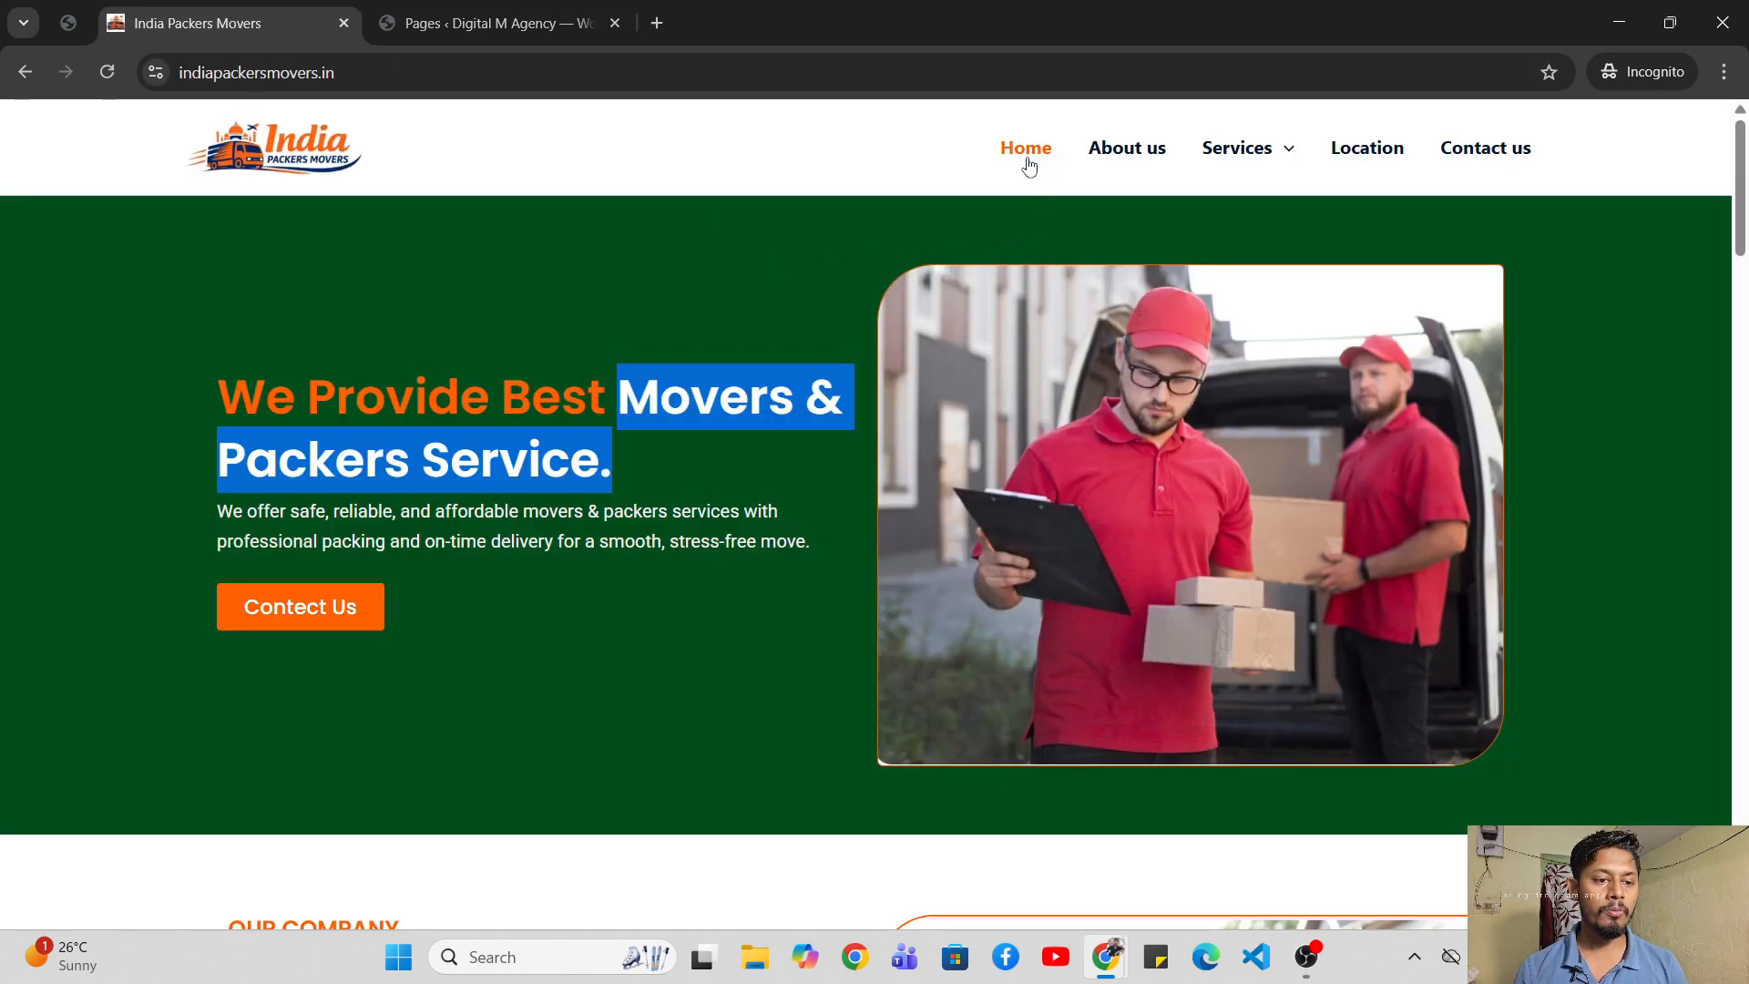
{"action": "mouse_move", "coordinate": [1255, 154]}
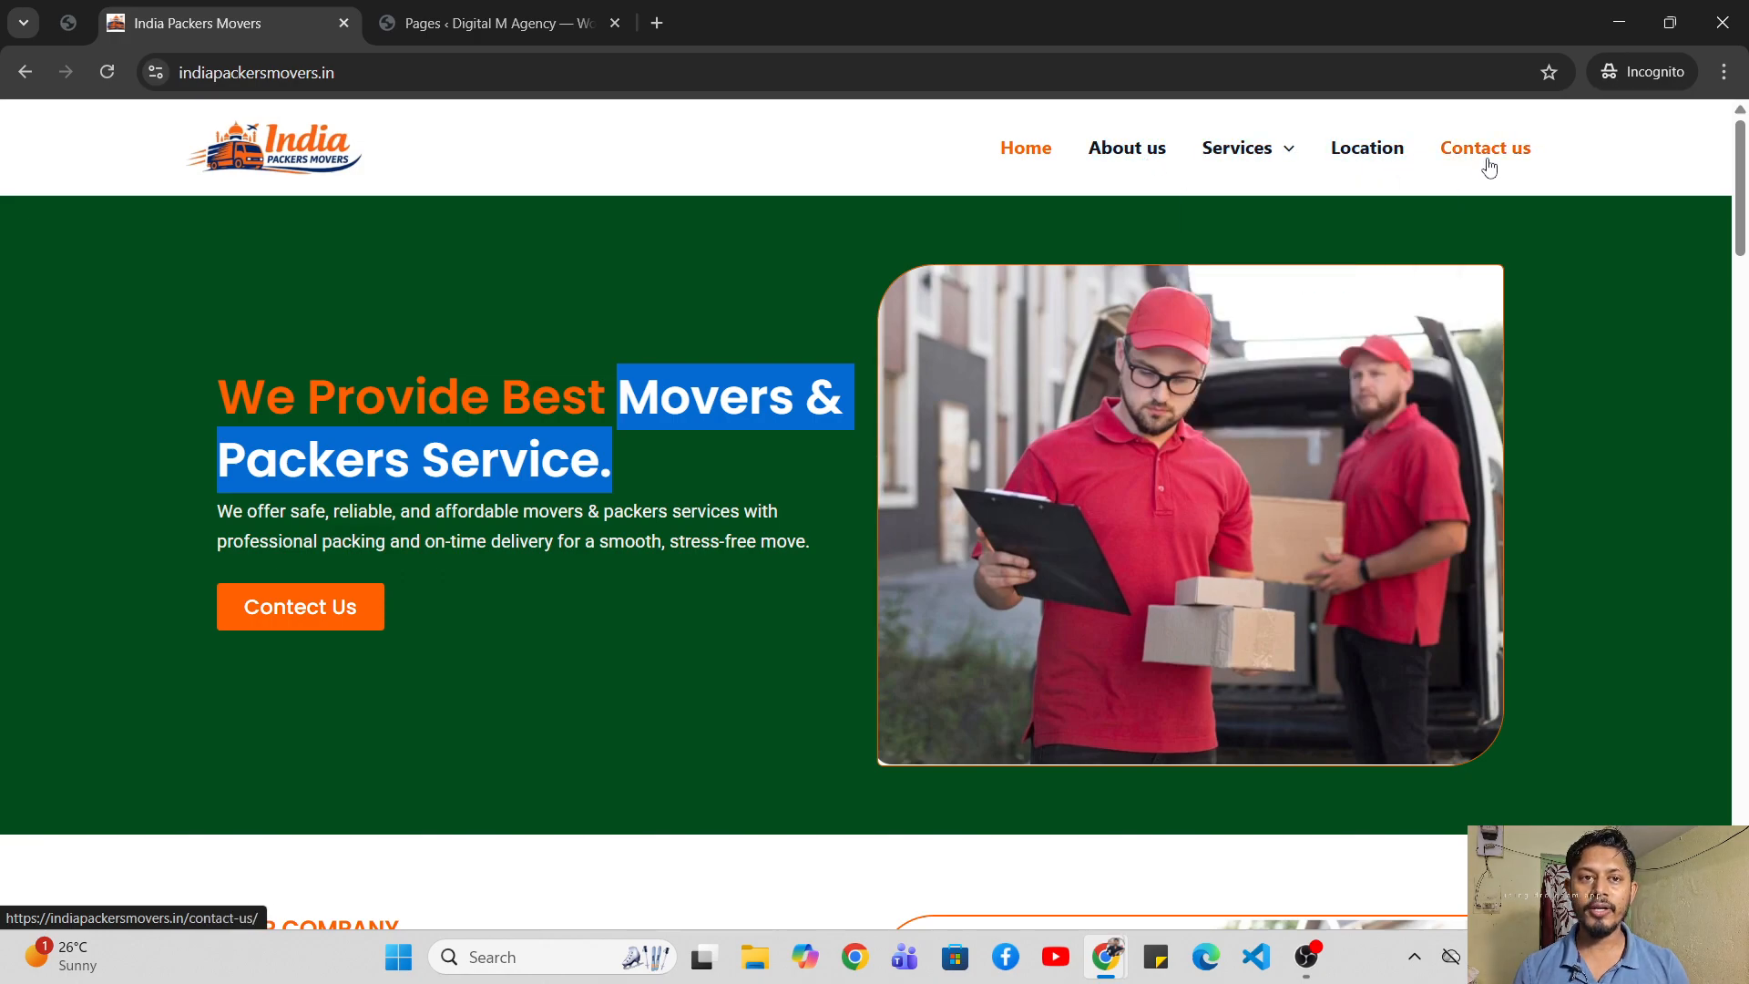
{"action": "left_click", "coordinate": [516, 11]}
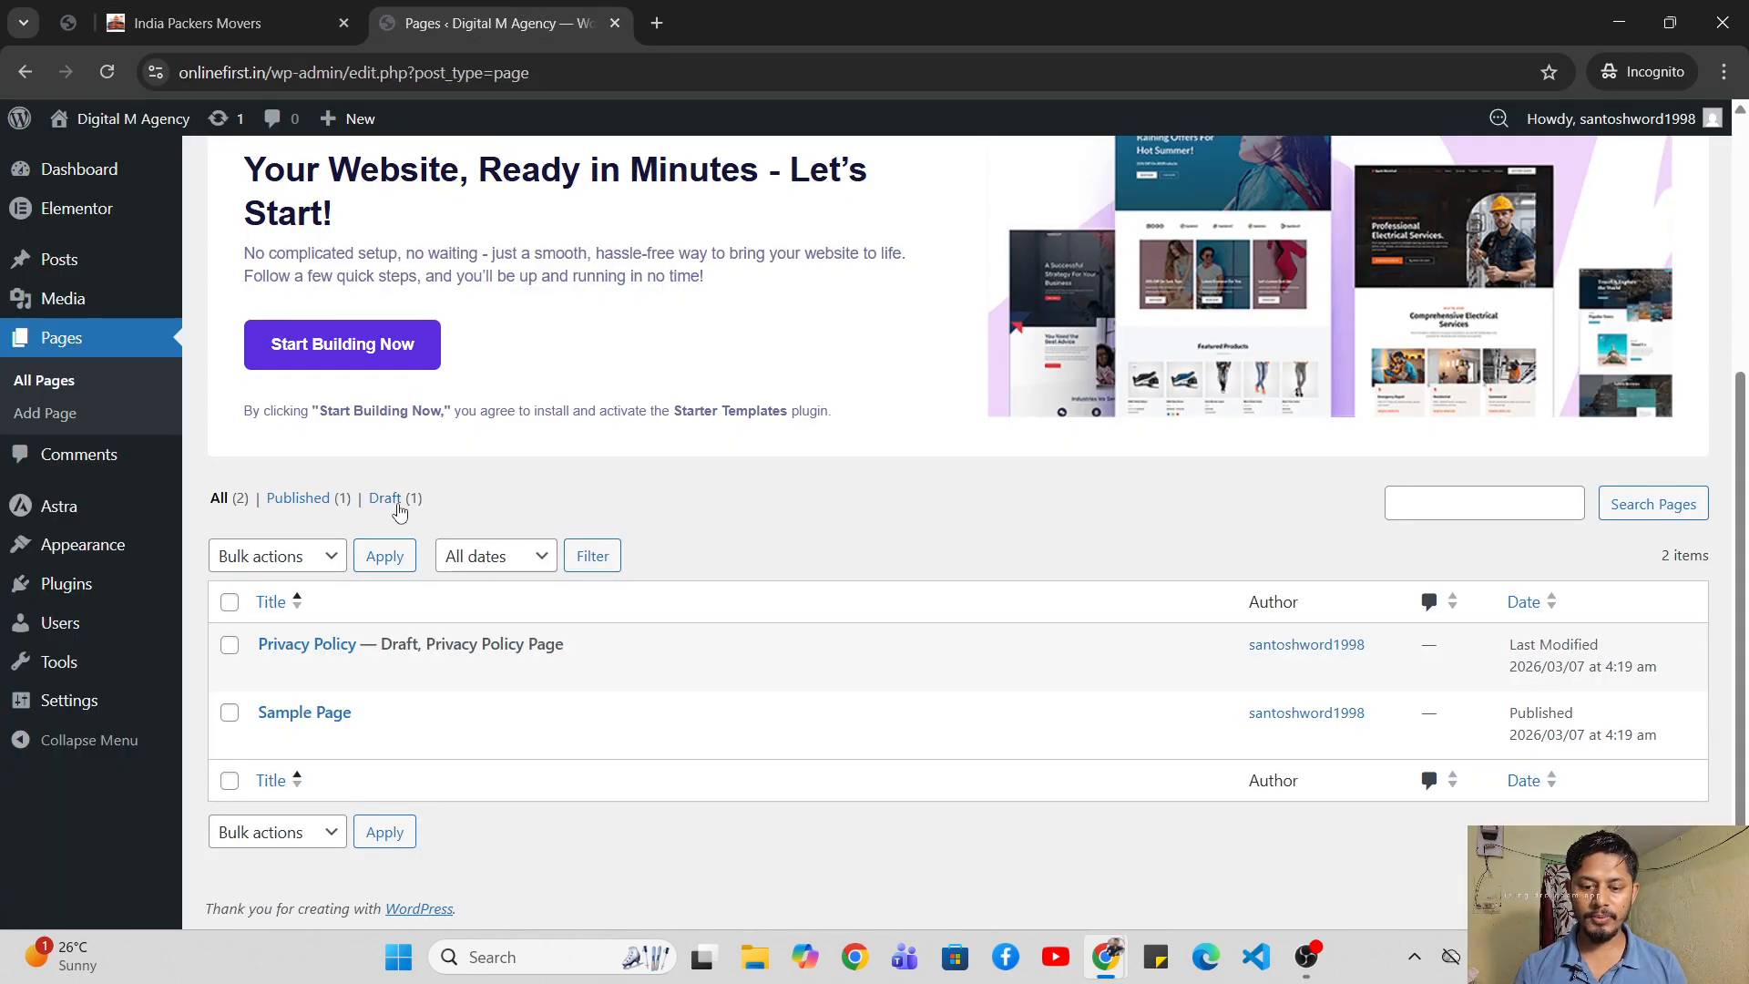
- Add a new page, dismiss the editor's welcome guide, title the page "Home" and publish it
{"action": "scroll", "coordinate": [401, 510], "scroll_direction": "up", "scroll_amount": 5}
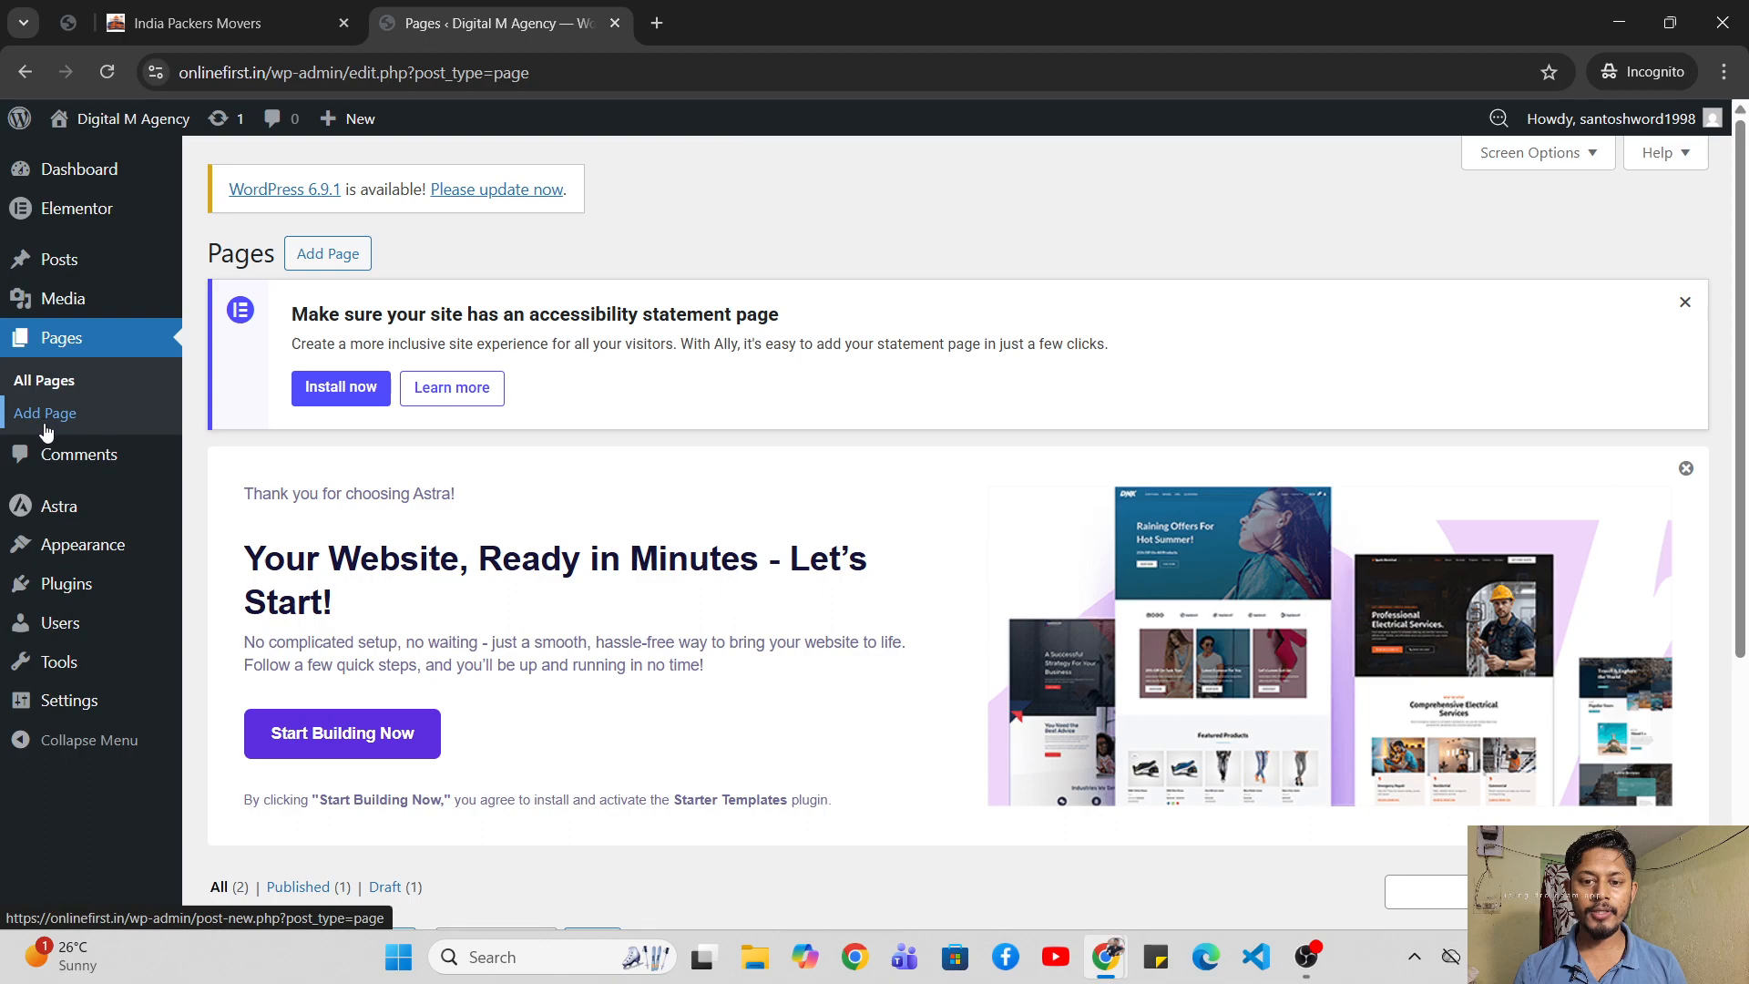
{"action": "left_click", "coordinate": [329, 266]}
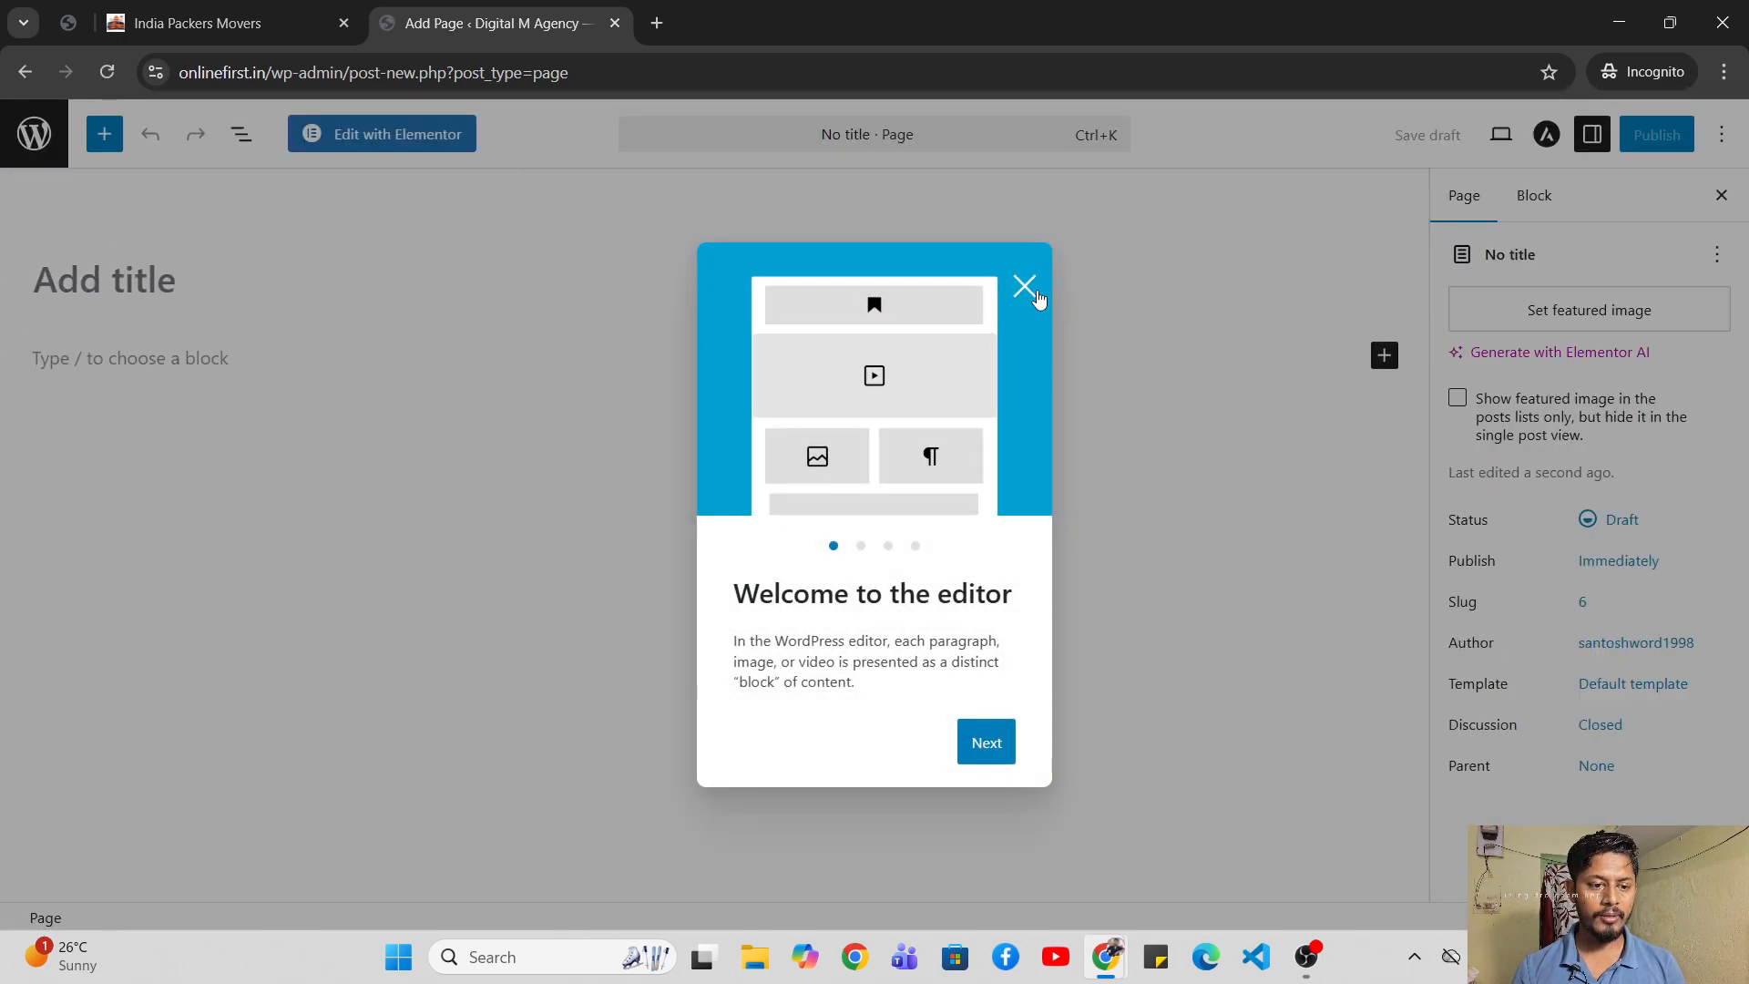
{"action": "left_click", "coordinate": [988, 742]}
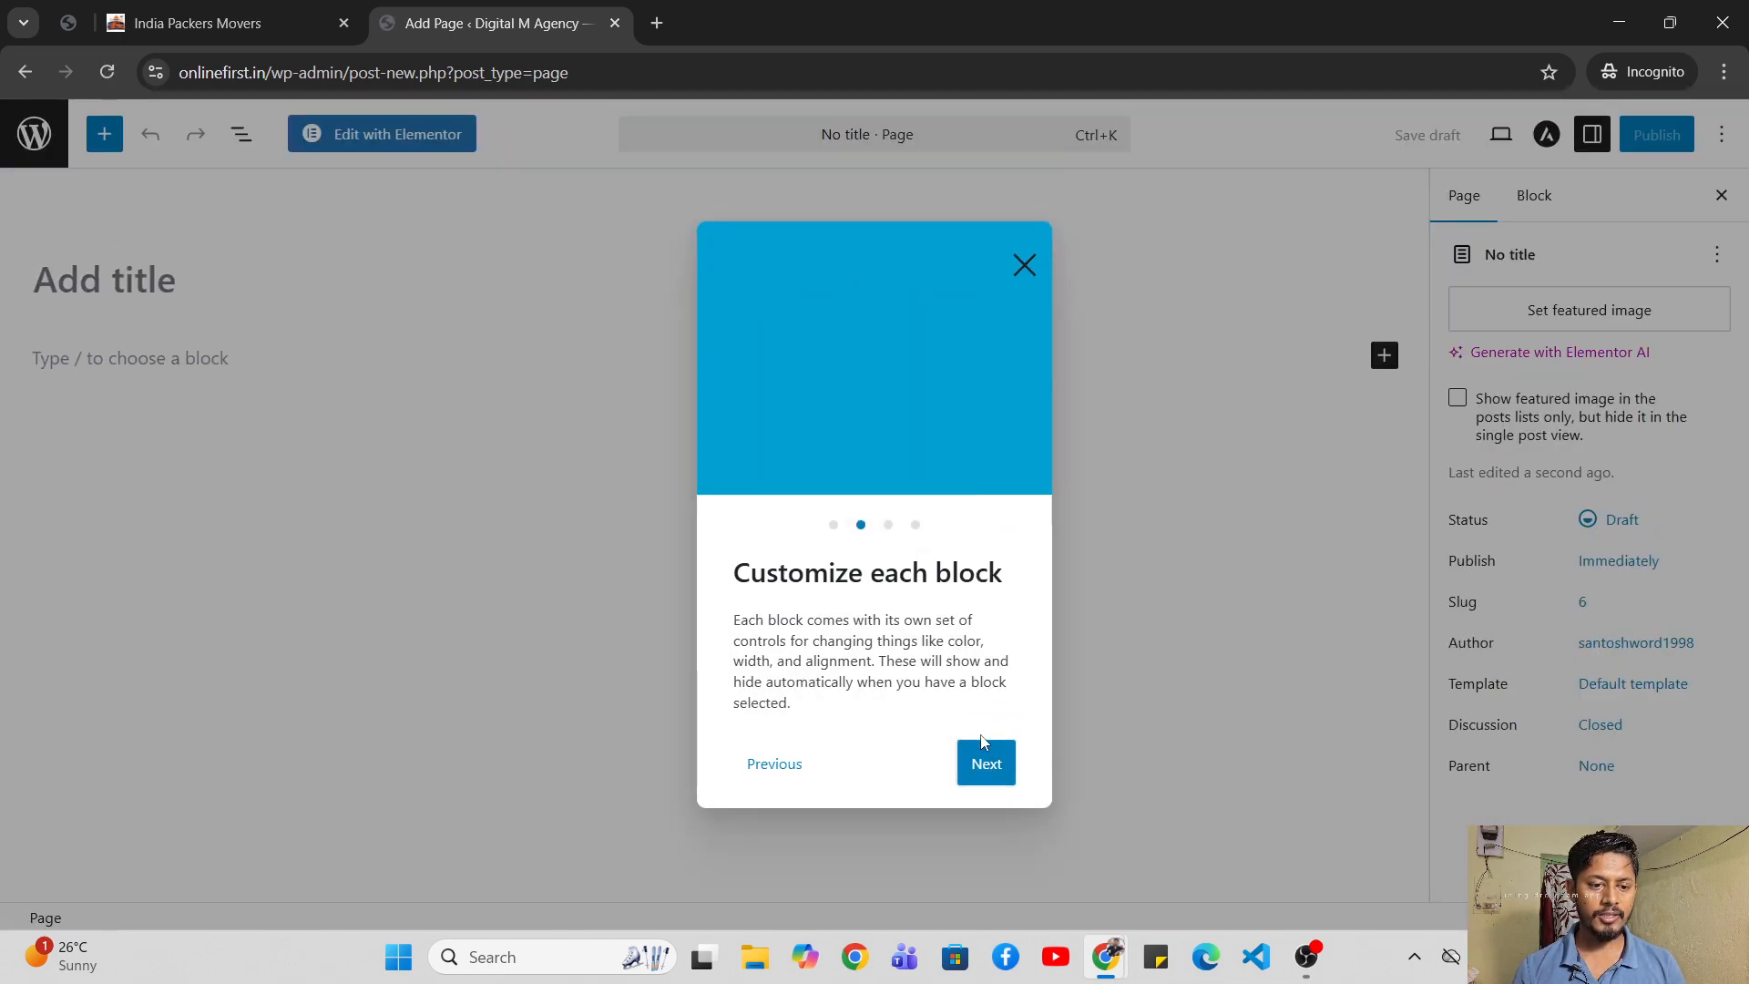
{"action": "left_click", "coordinate": [1024, 267]}
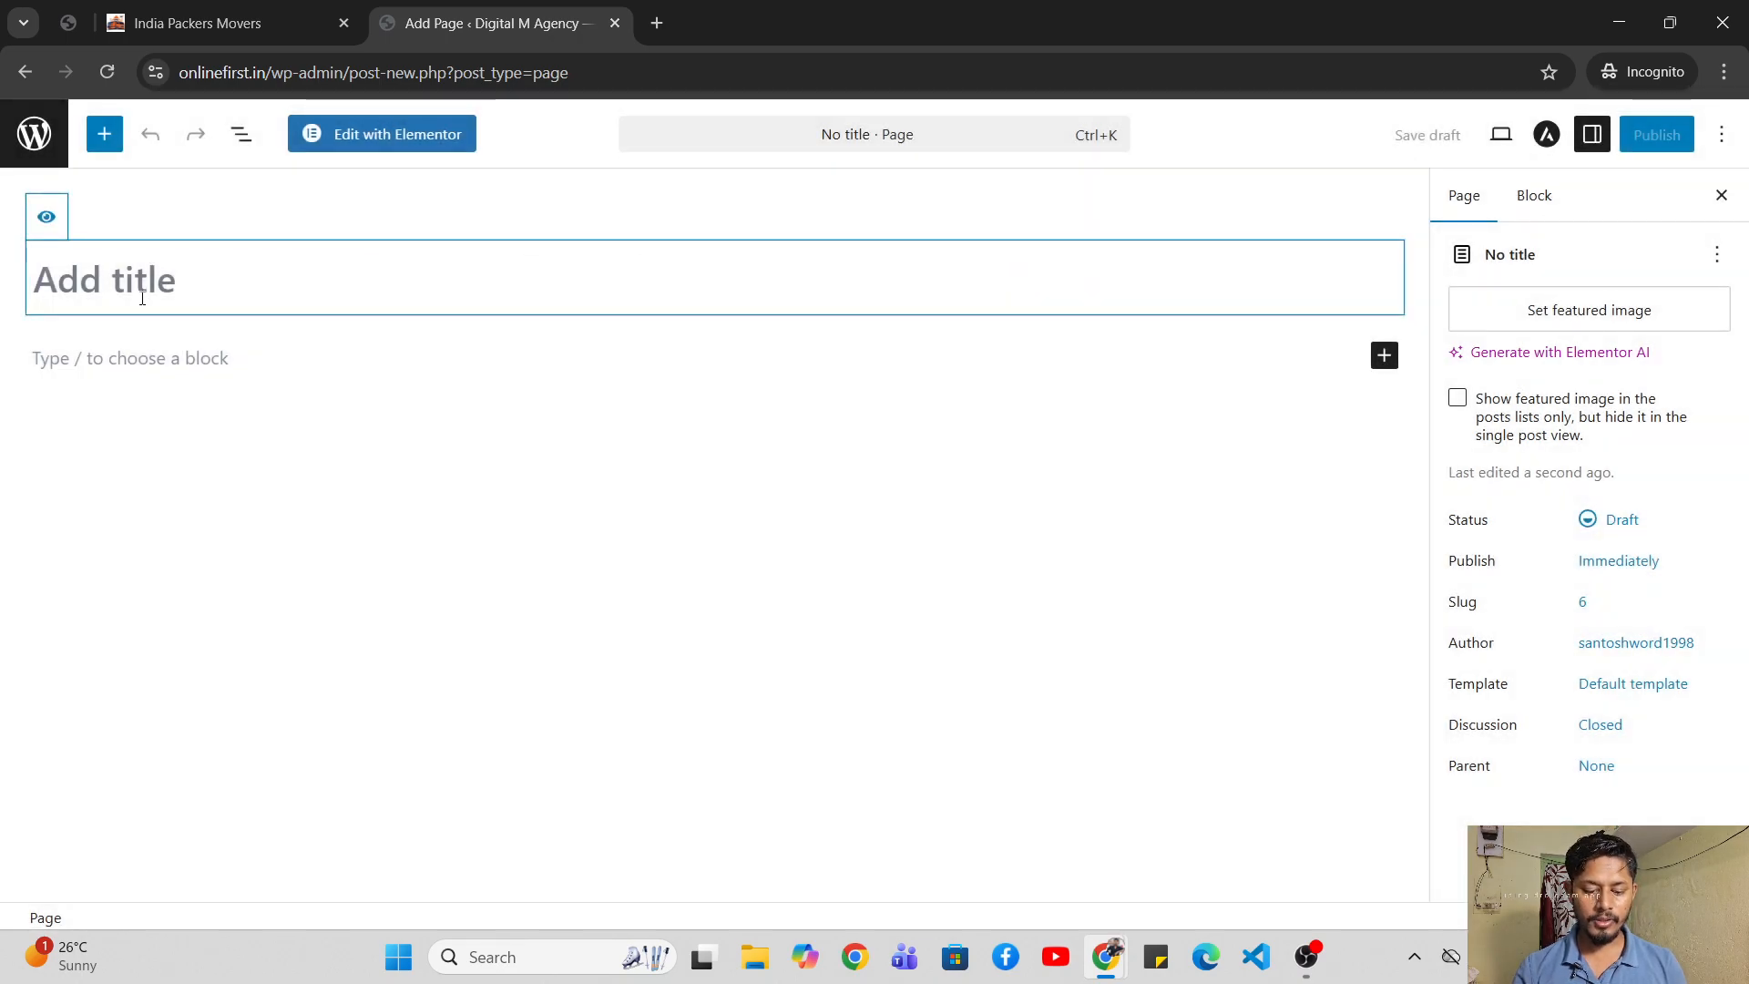
{"action": "key", "text": "Caps_Lock"}
{"action": "type", "text": "Home"}
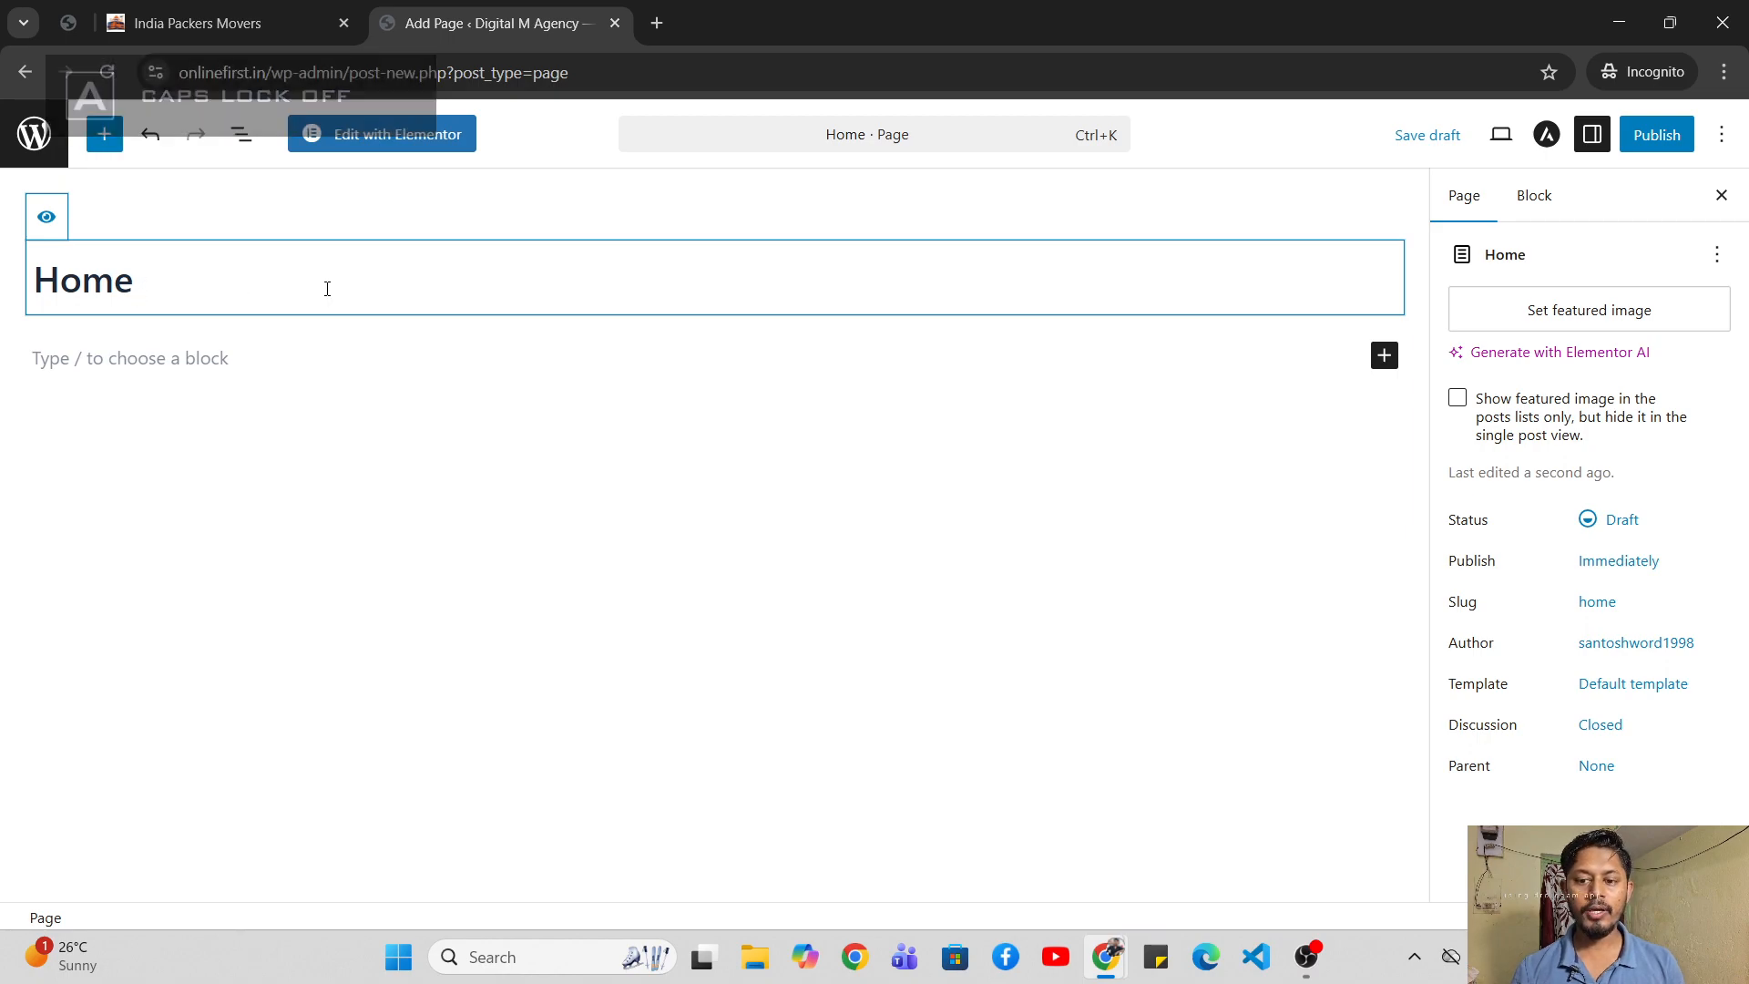
{"action": "left_click", "coordinate": [1656, 144]}
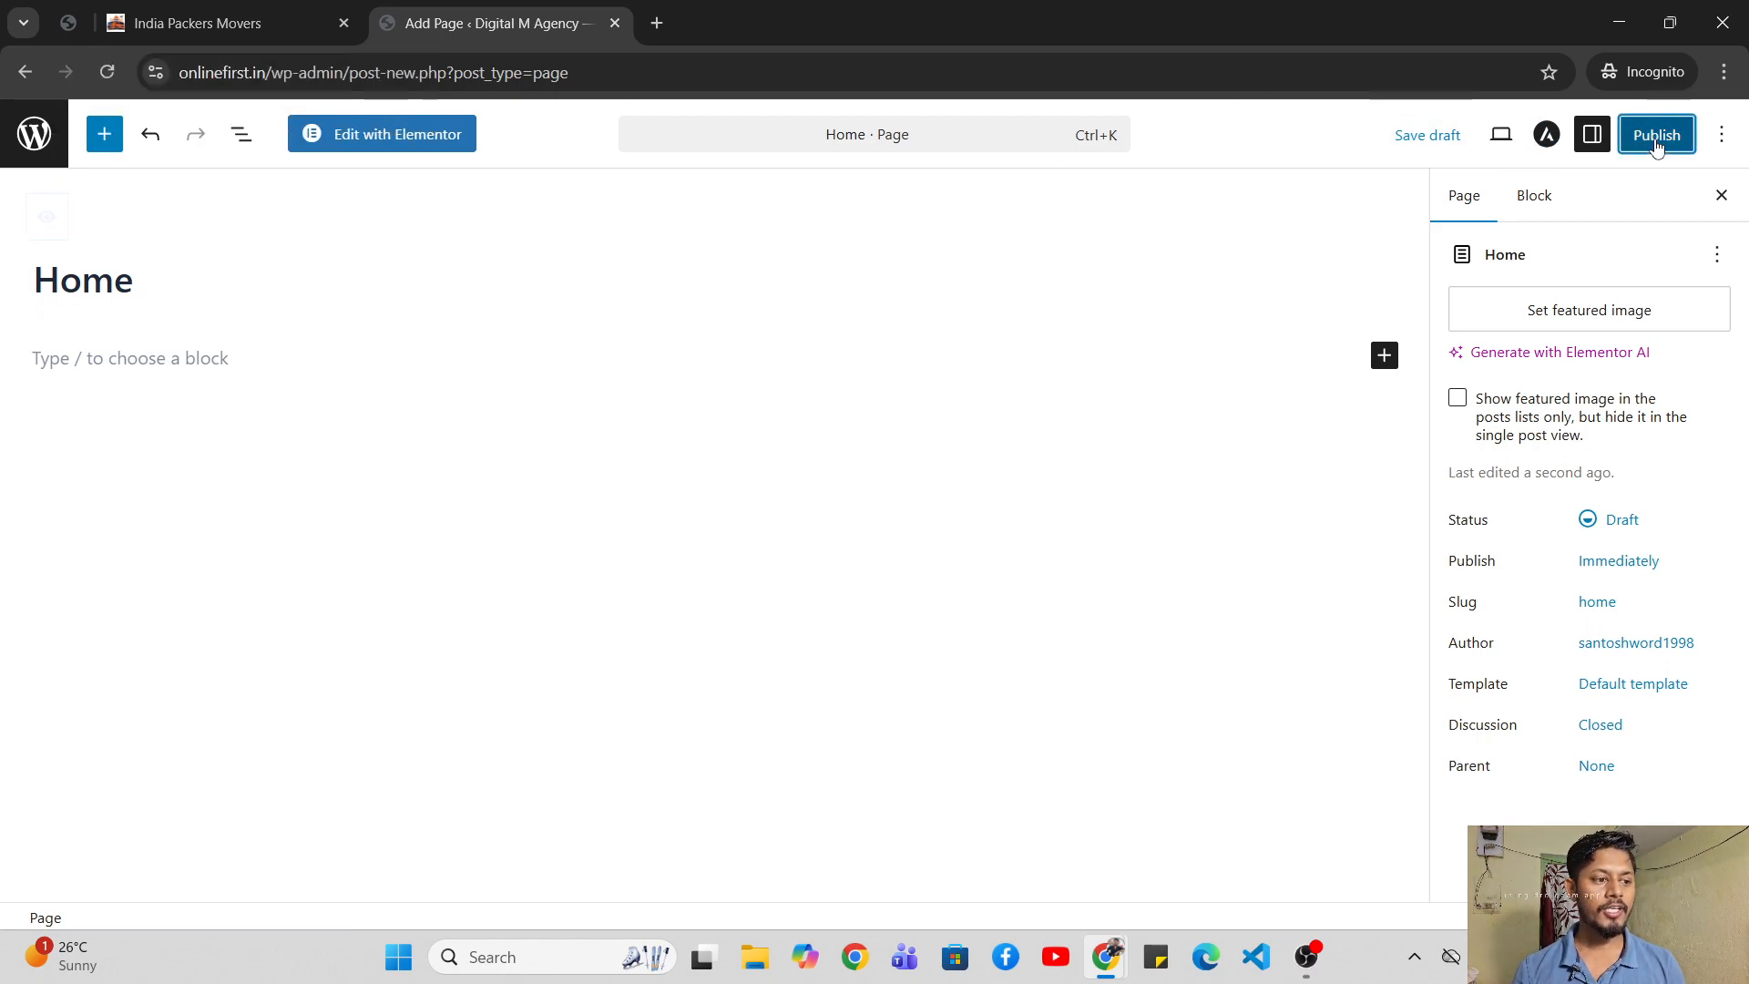
{"action": "left_click", "coordinate": [1658, 142]}
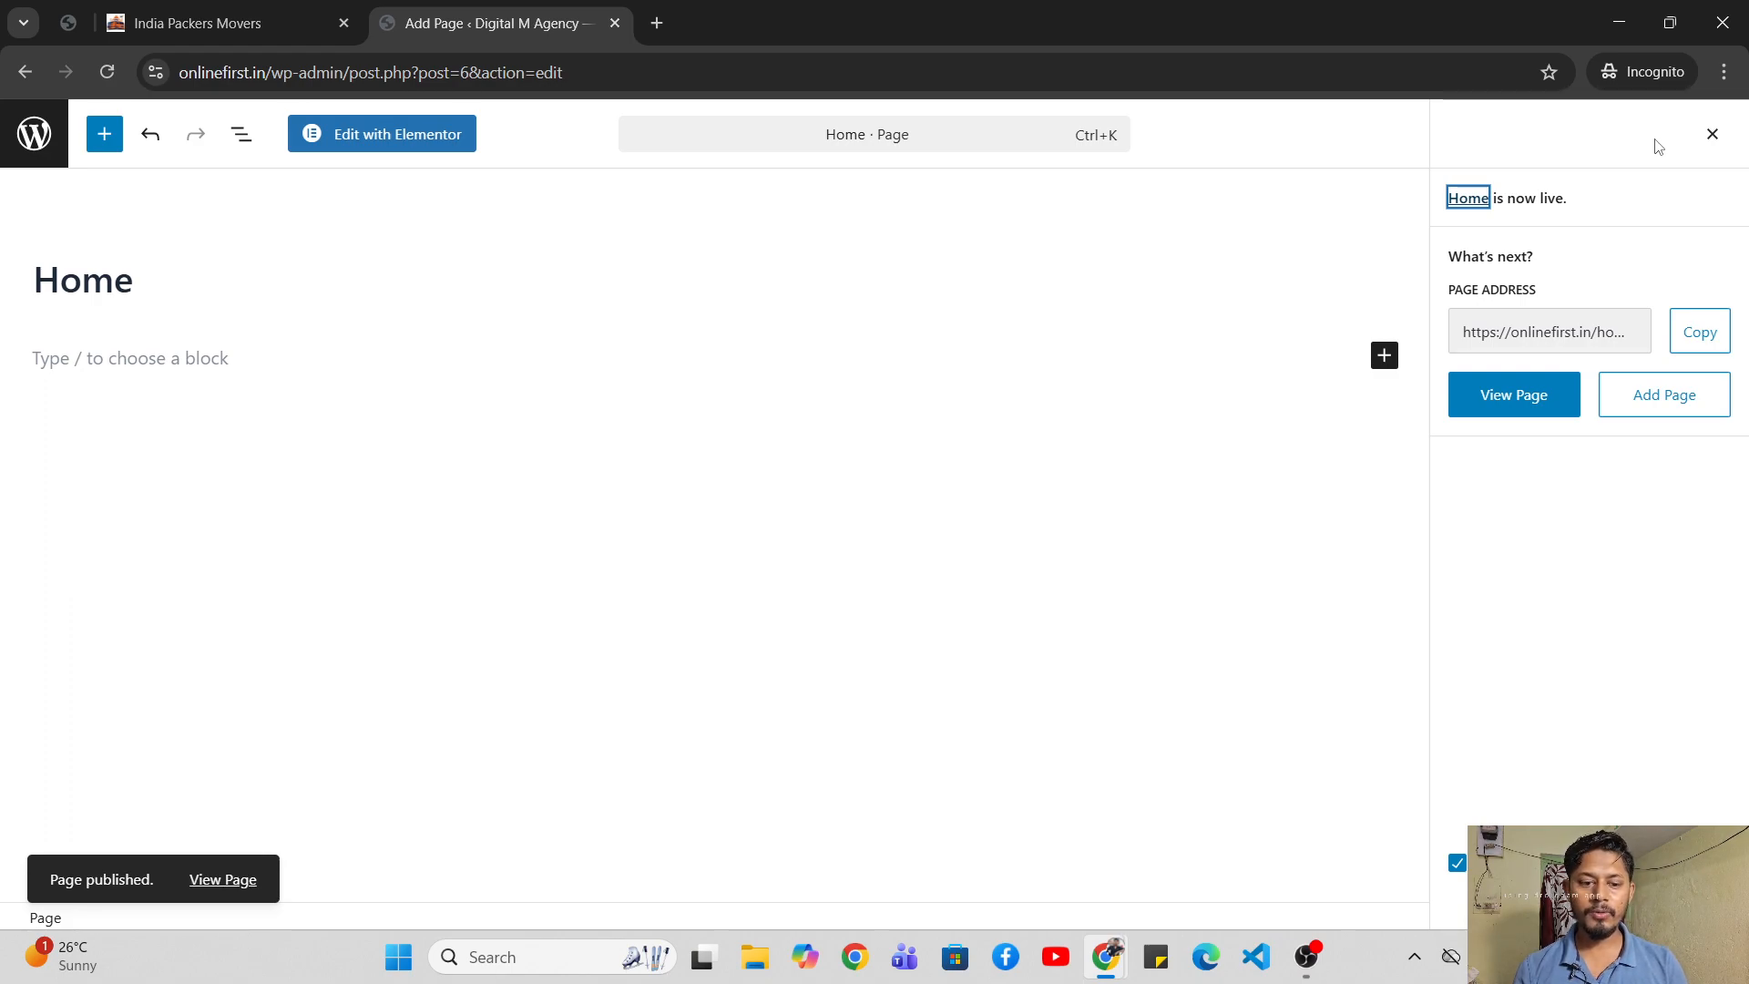
- Add another page titled "About us", following the reference site's menu, and publish it
{"action": "left_click", "coordinate": [1687, 399]}
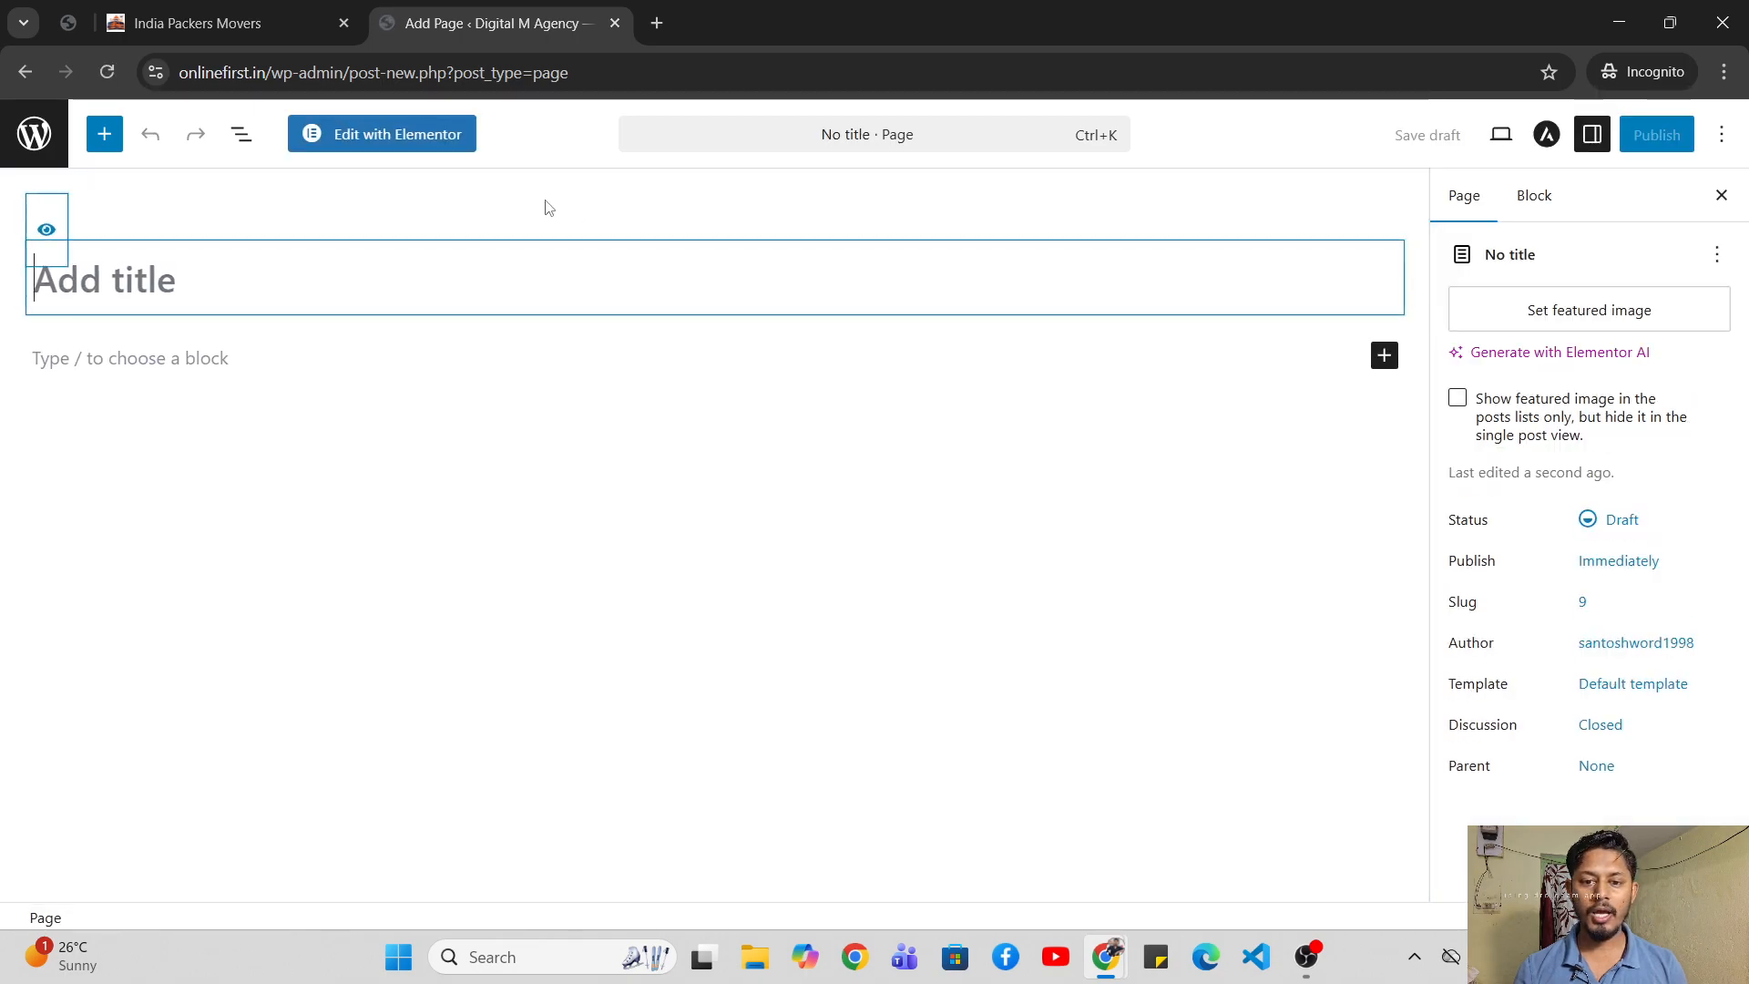
{"action": "left_click", "coordinate": [222, 16]}
{"action": "left_click", "coordinate": [450, 13]}
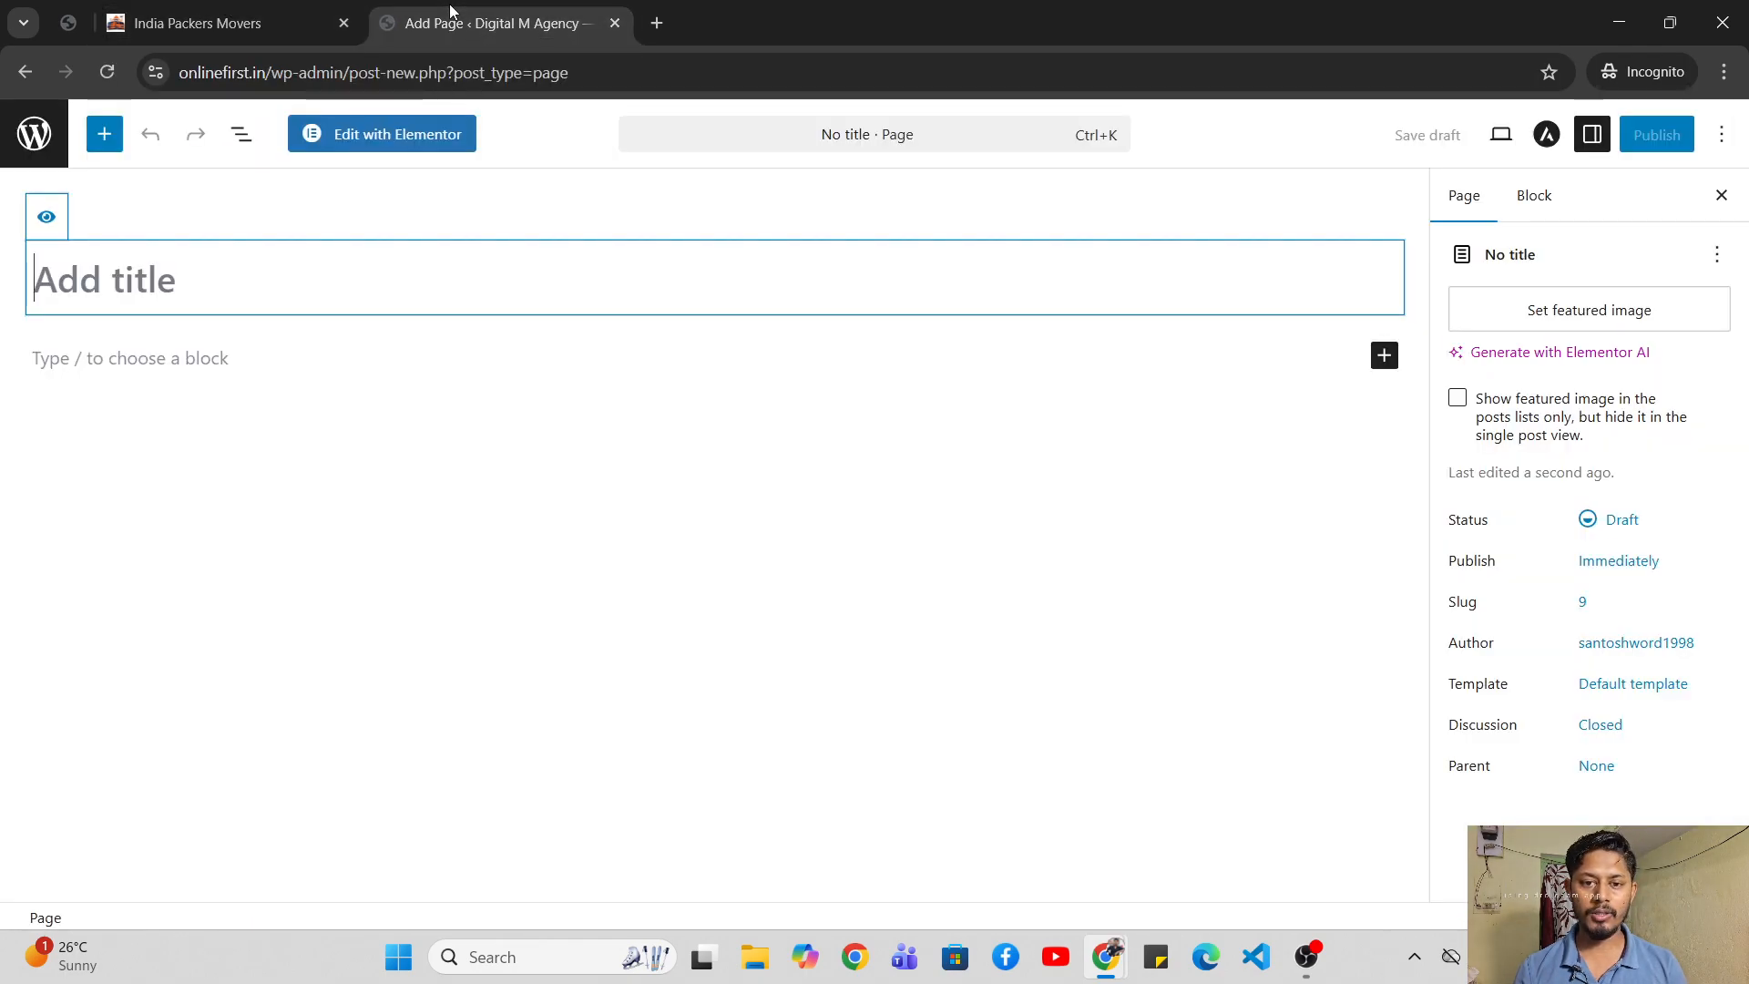
{"action": "key", "text": "Caps_Lock"}
{"action": "type", "text": "A"}
{"action": "key", "text": "Caps_Lock"}
{"action": "type", "text": "b"}
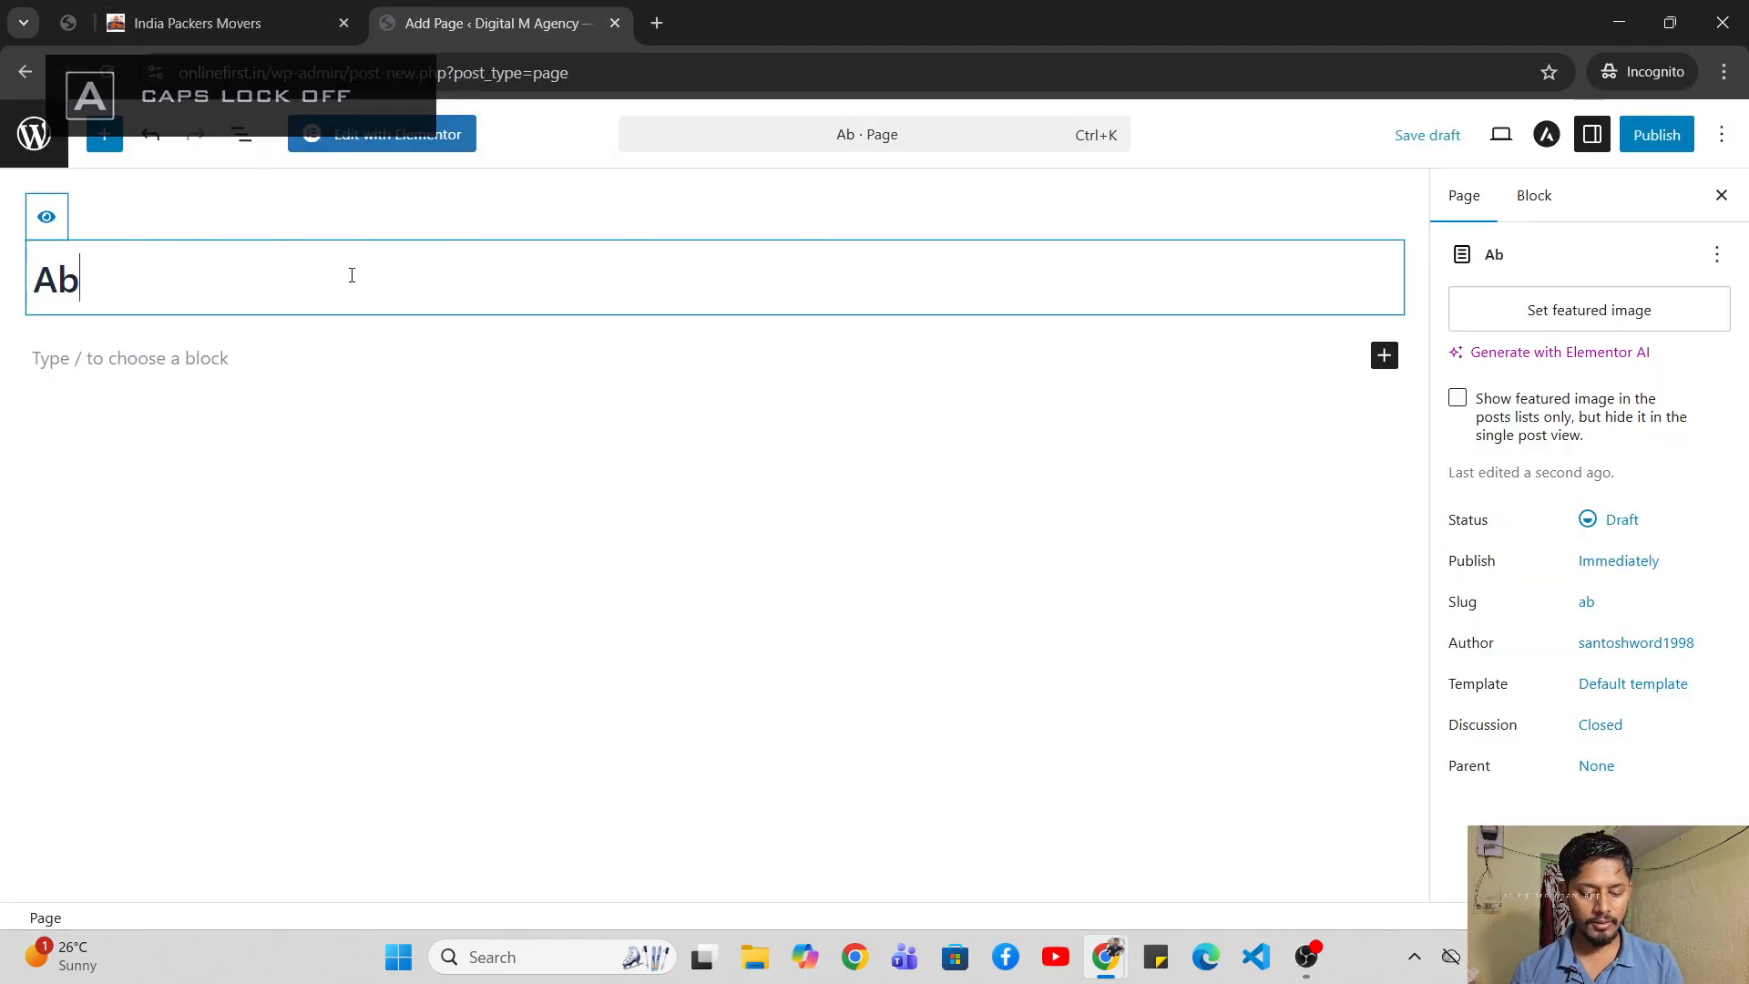
{"action": "type", "text": "out us"}
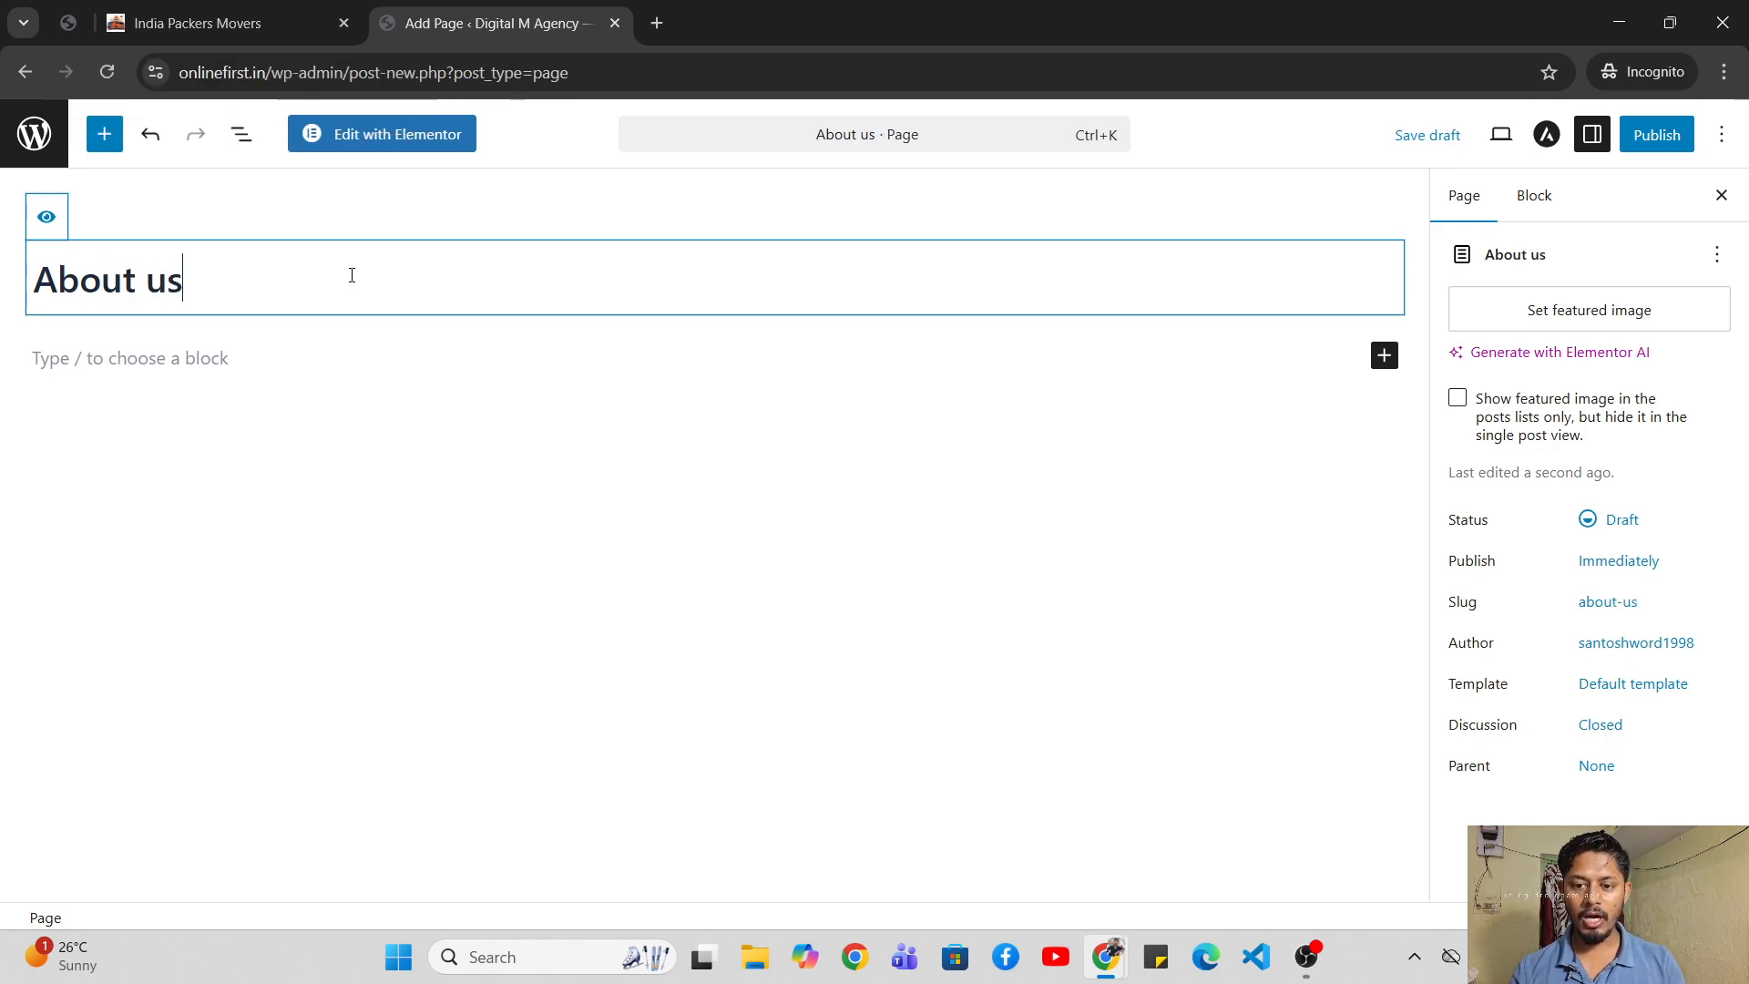
{"action": "left_click", "coordinate": [1656, 134]}
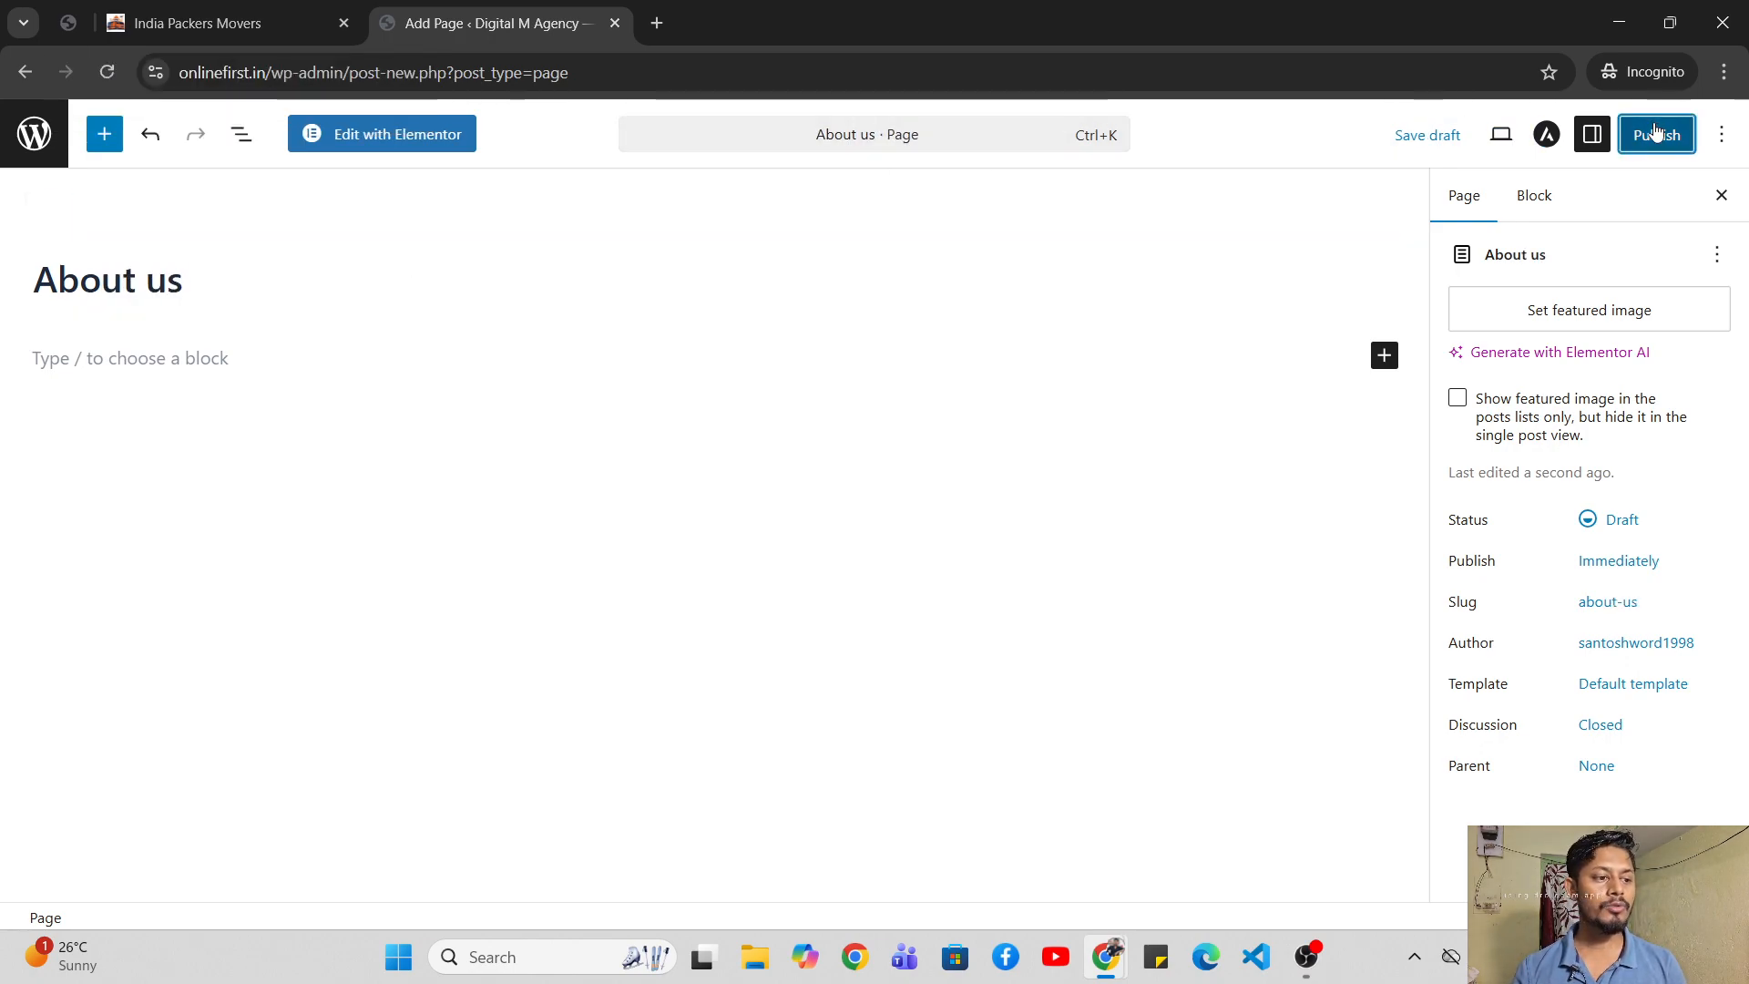
{"action": "left_click", "coordinate": [1656, 133]}
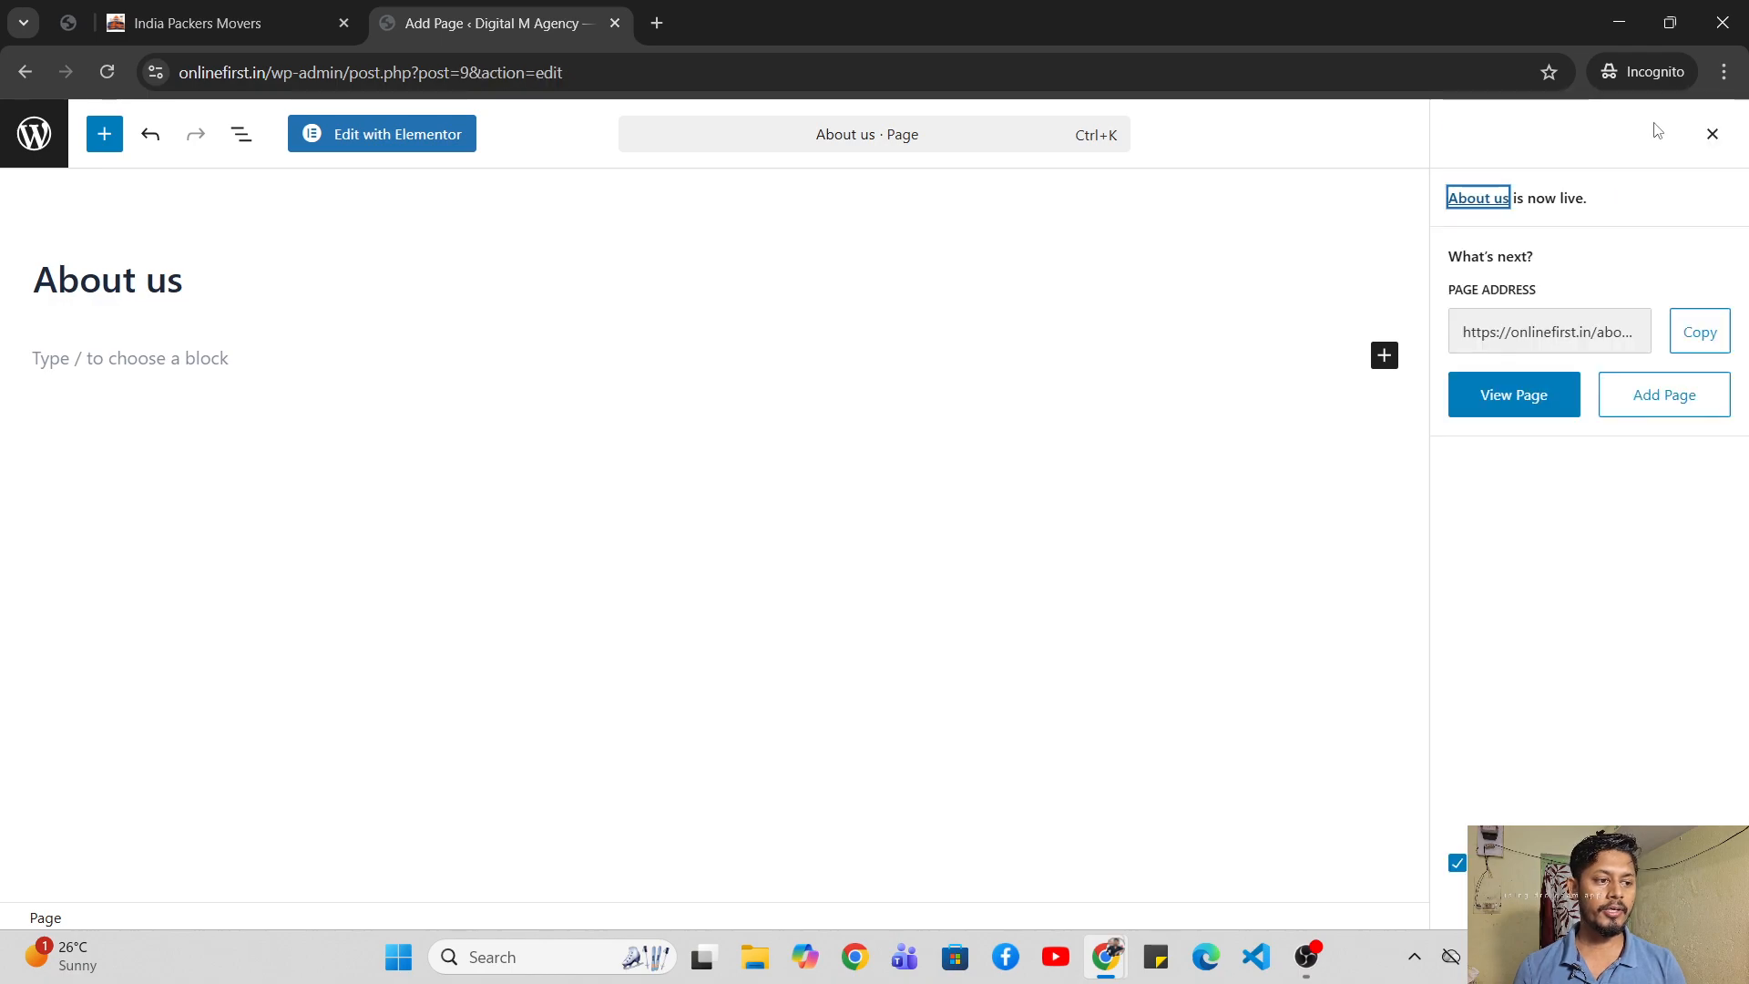
- Add another page titled "Services", following the reference site's menu, and publish it
{"action": "left_click", "coordinate": [1678, 414]}
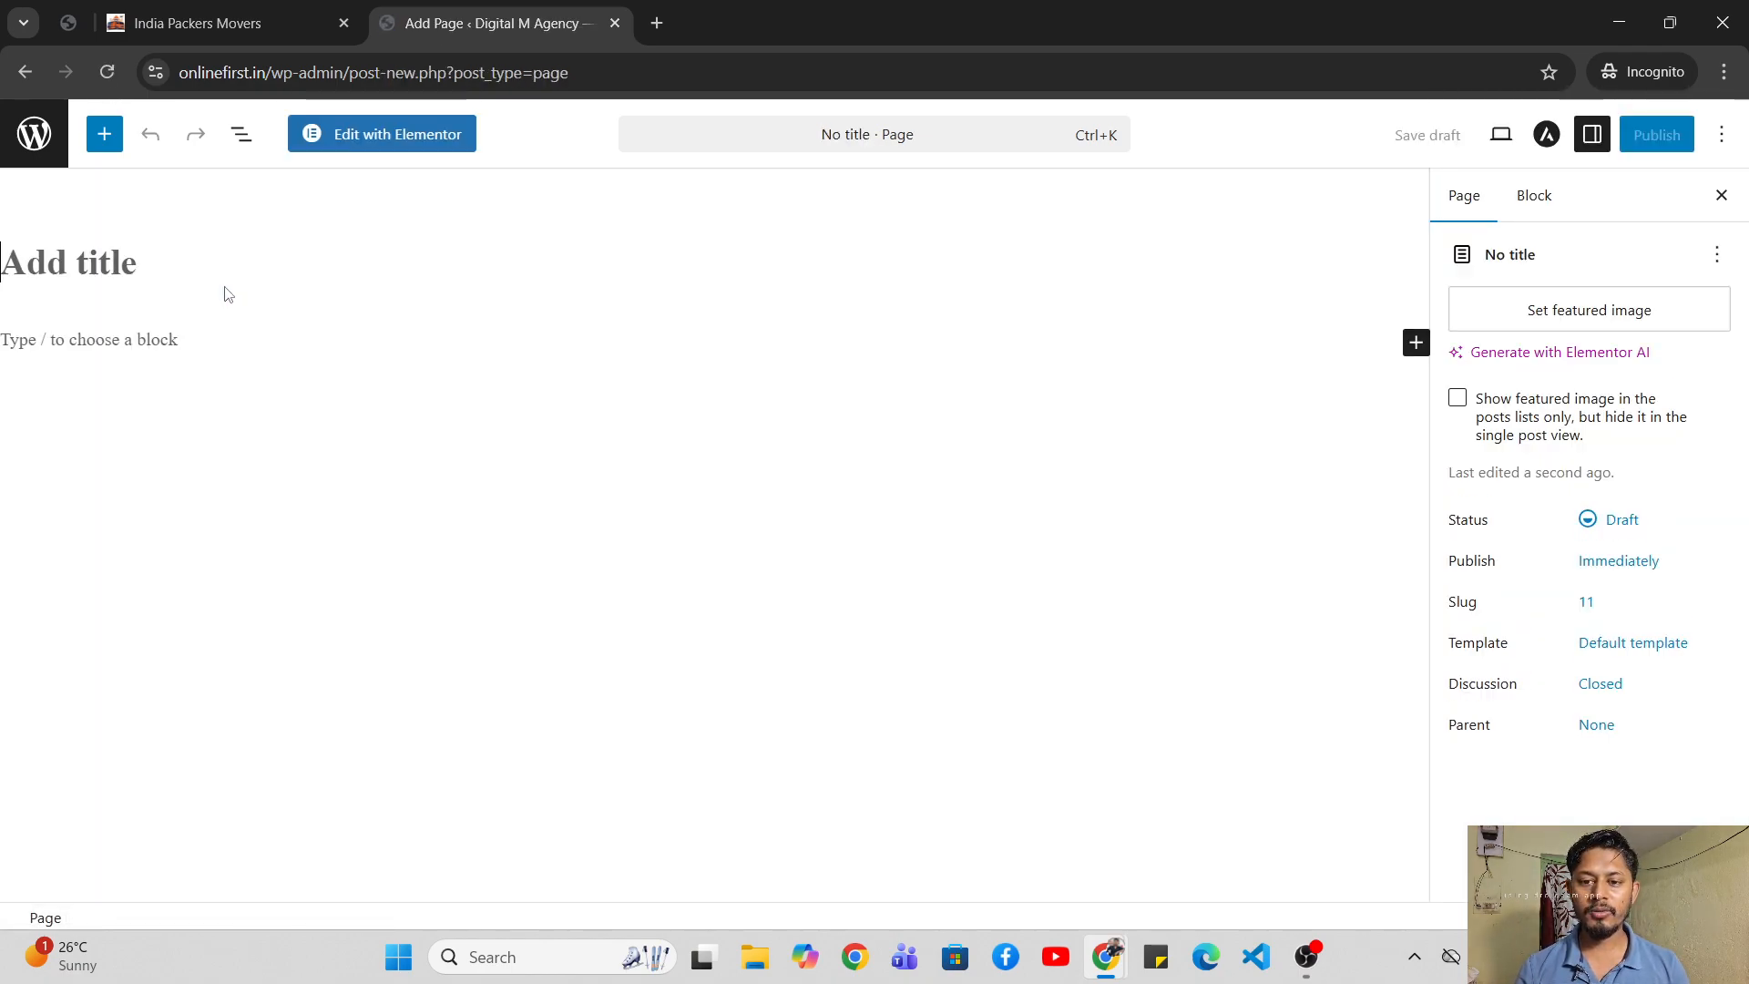
{"action": "left_click", "coordinate": [208, 11]}
{"action": "left_click", "coordinate": [428, 9]}
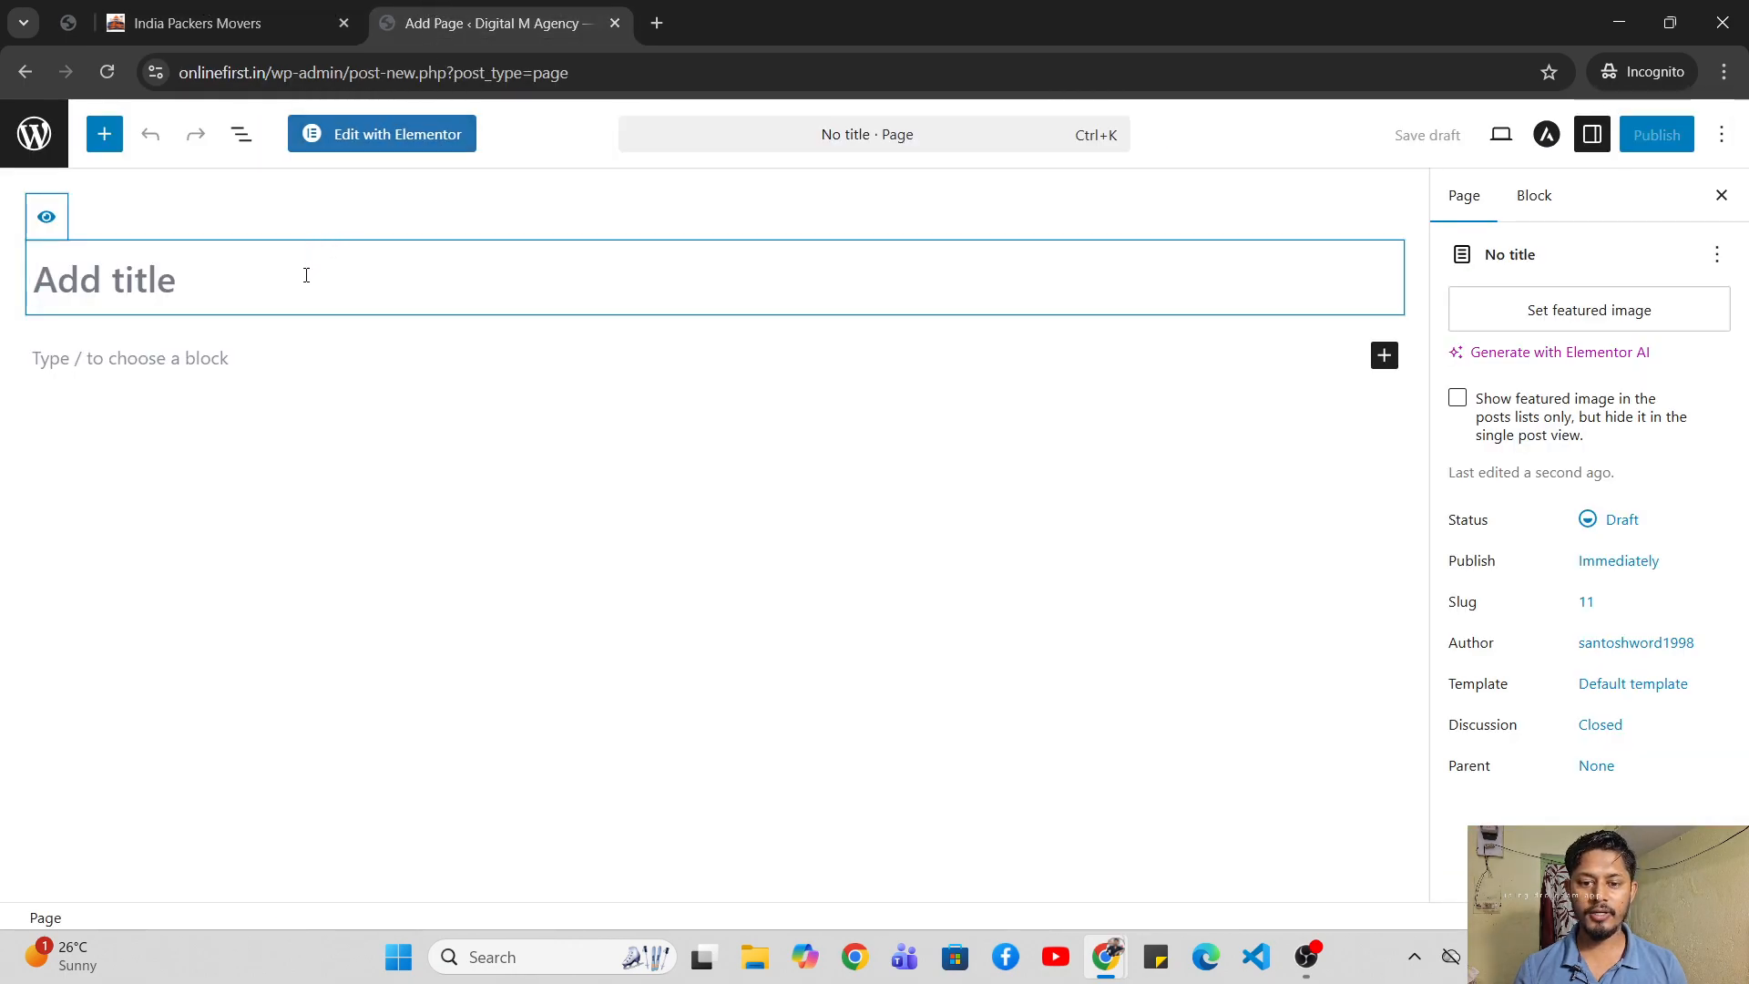
{"action": "key", "text": "Caps_Lock"}
{"action": "type", "text": "S"}
{"action": "key", "text": "Caps_Lock"}
{"action": "type", "text": "ervices"}
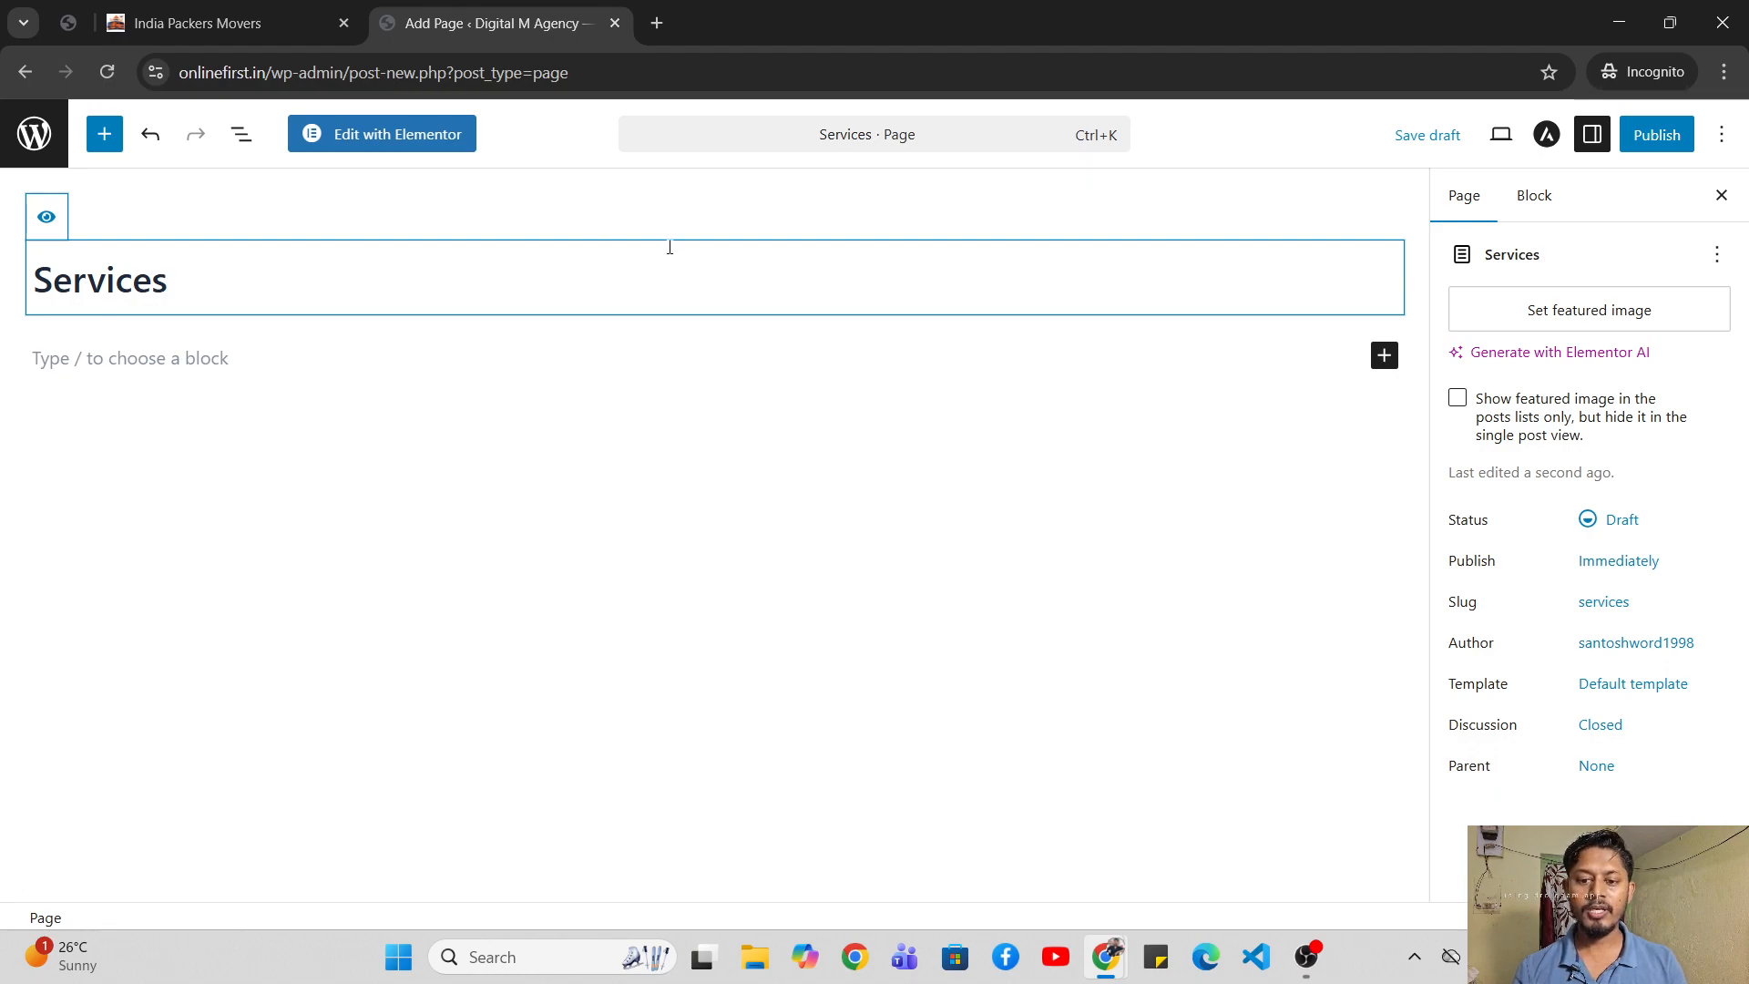
{"action": "left_click", "coordinate": [1666, 137]}
{"action": "left_click", "coordinate": [1660, 135]}
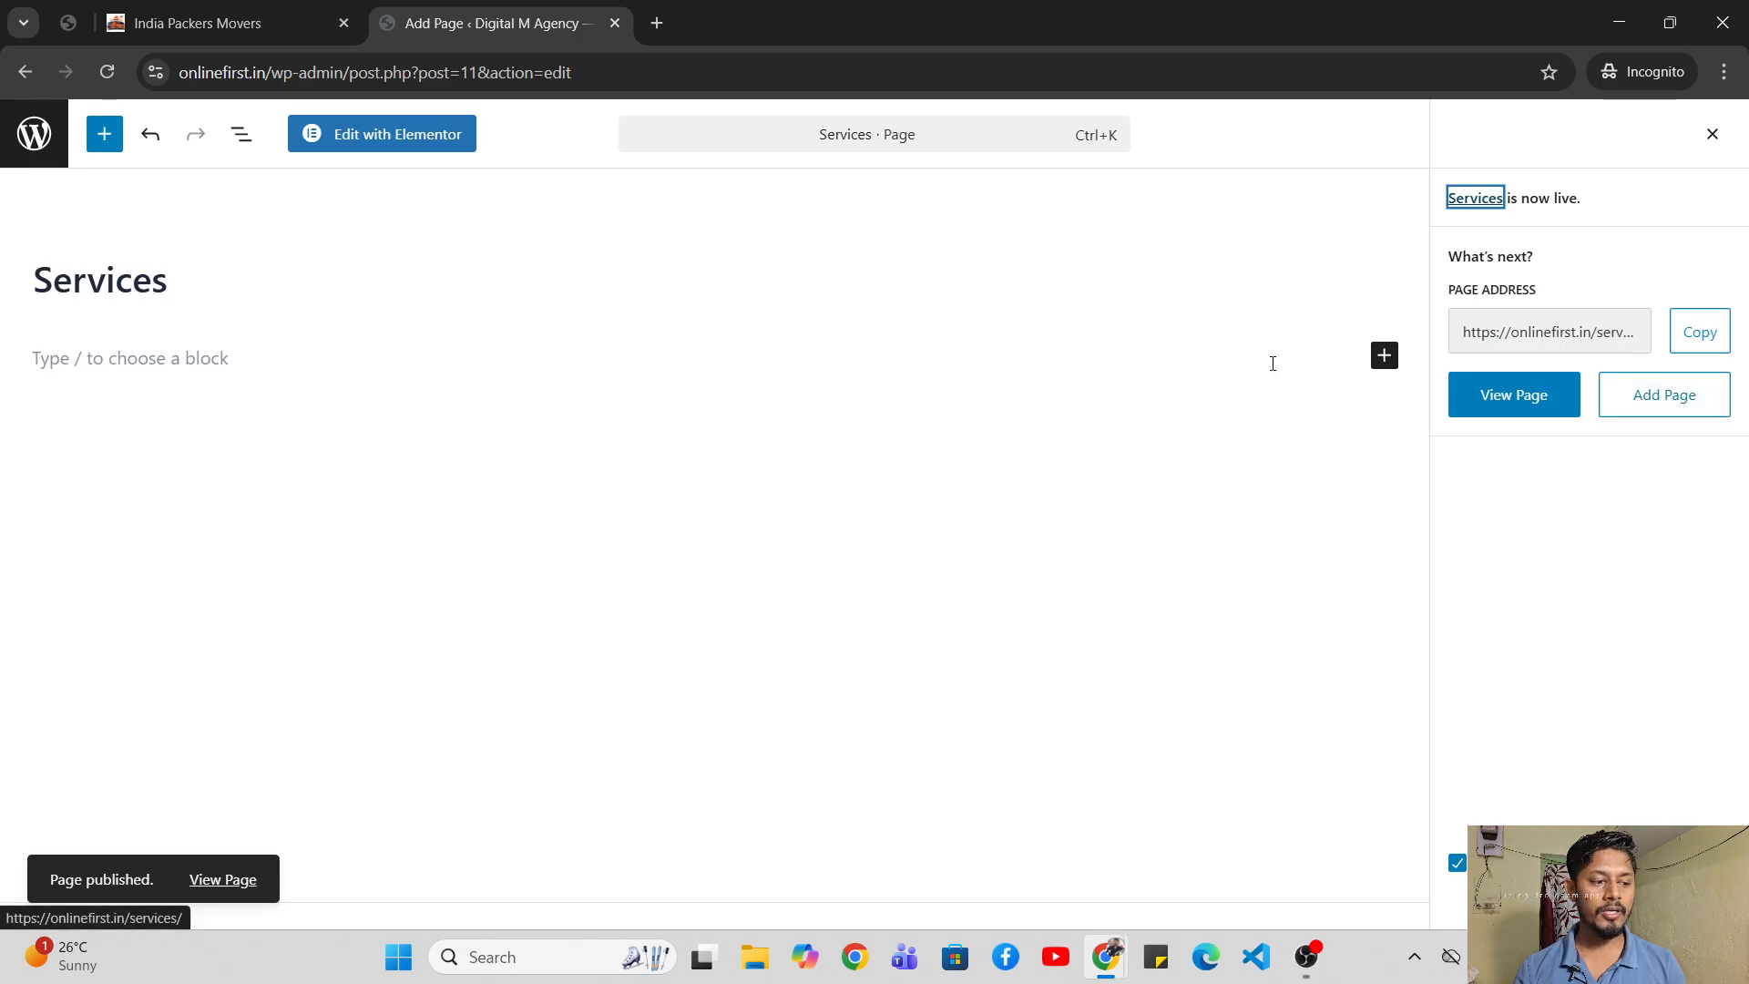
- Add another page titled "Location" and publish it
{"action": "left_click", "coordinate": [1651, 394]}
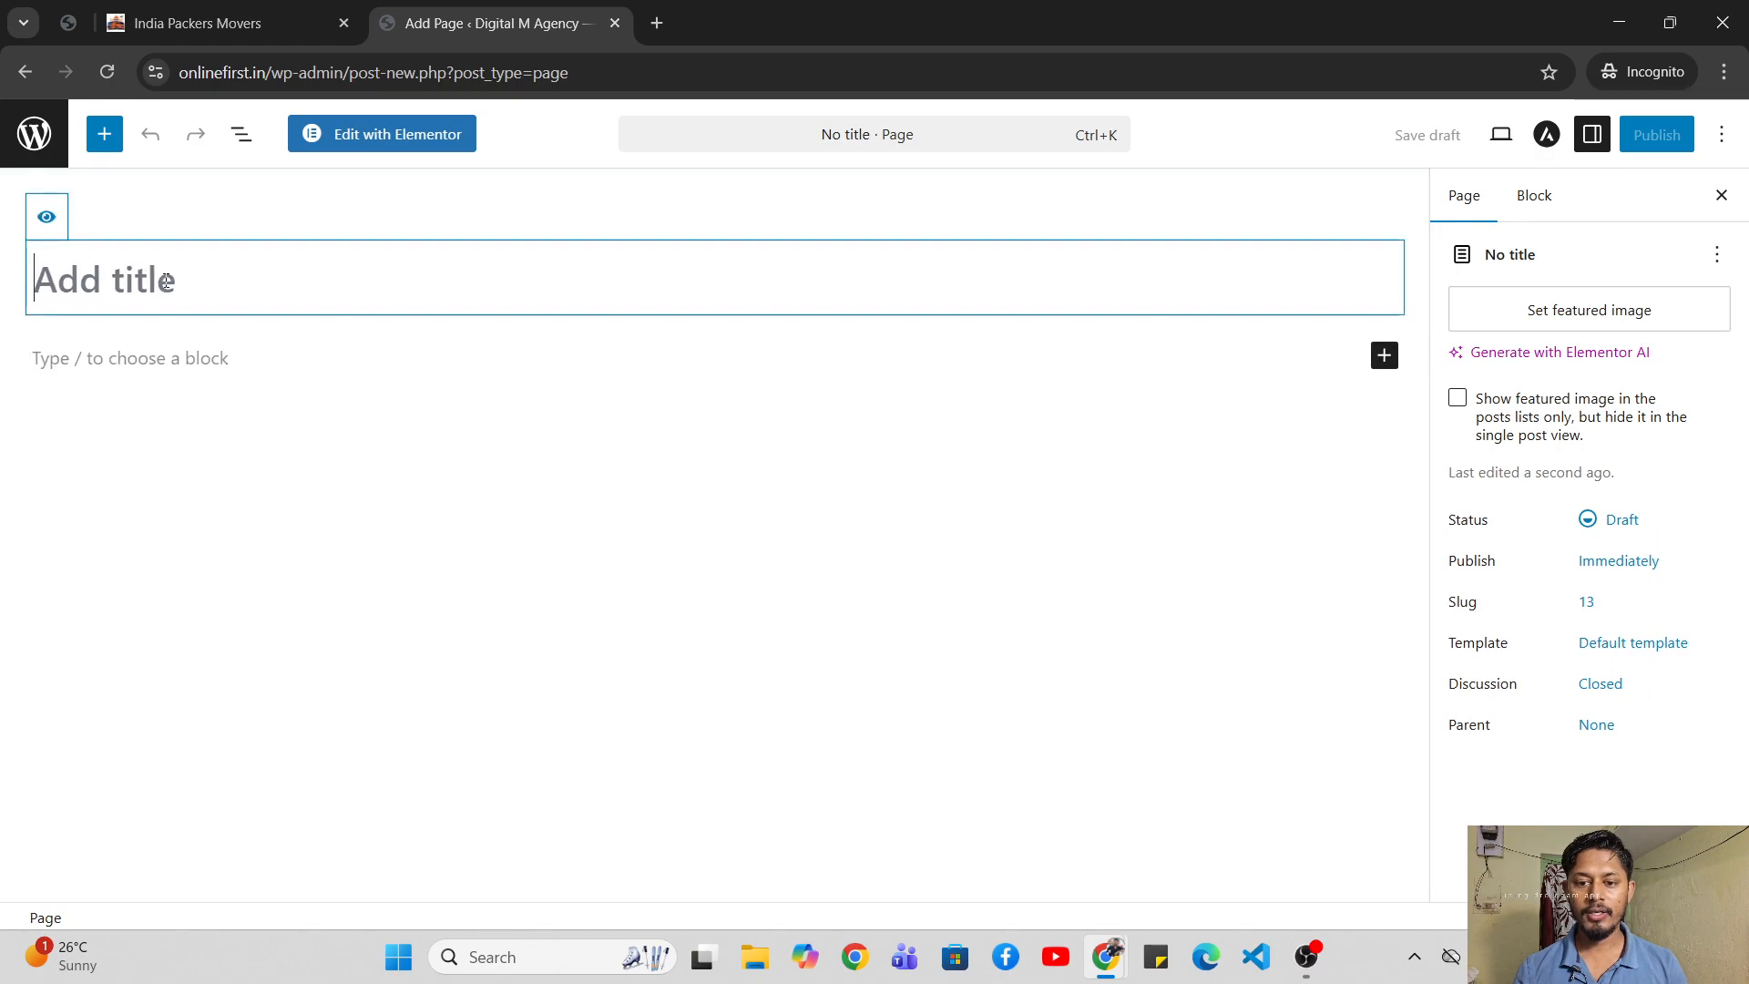
{"action": "key", "text": "Caps_Lock"}
{"action": "type", "text": "L"}
{"action": "key", "text": "Caps_Lock"}
{"action": "type", "text": "ocation"}
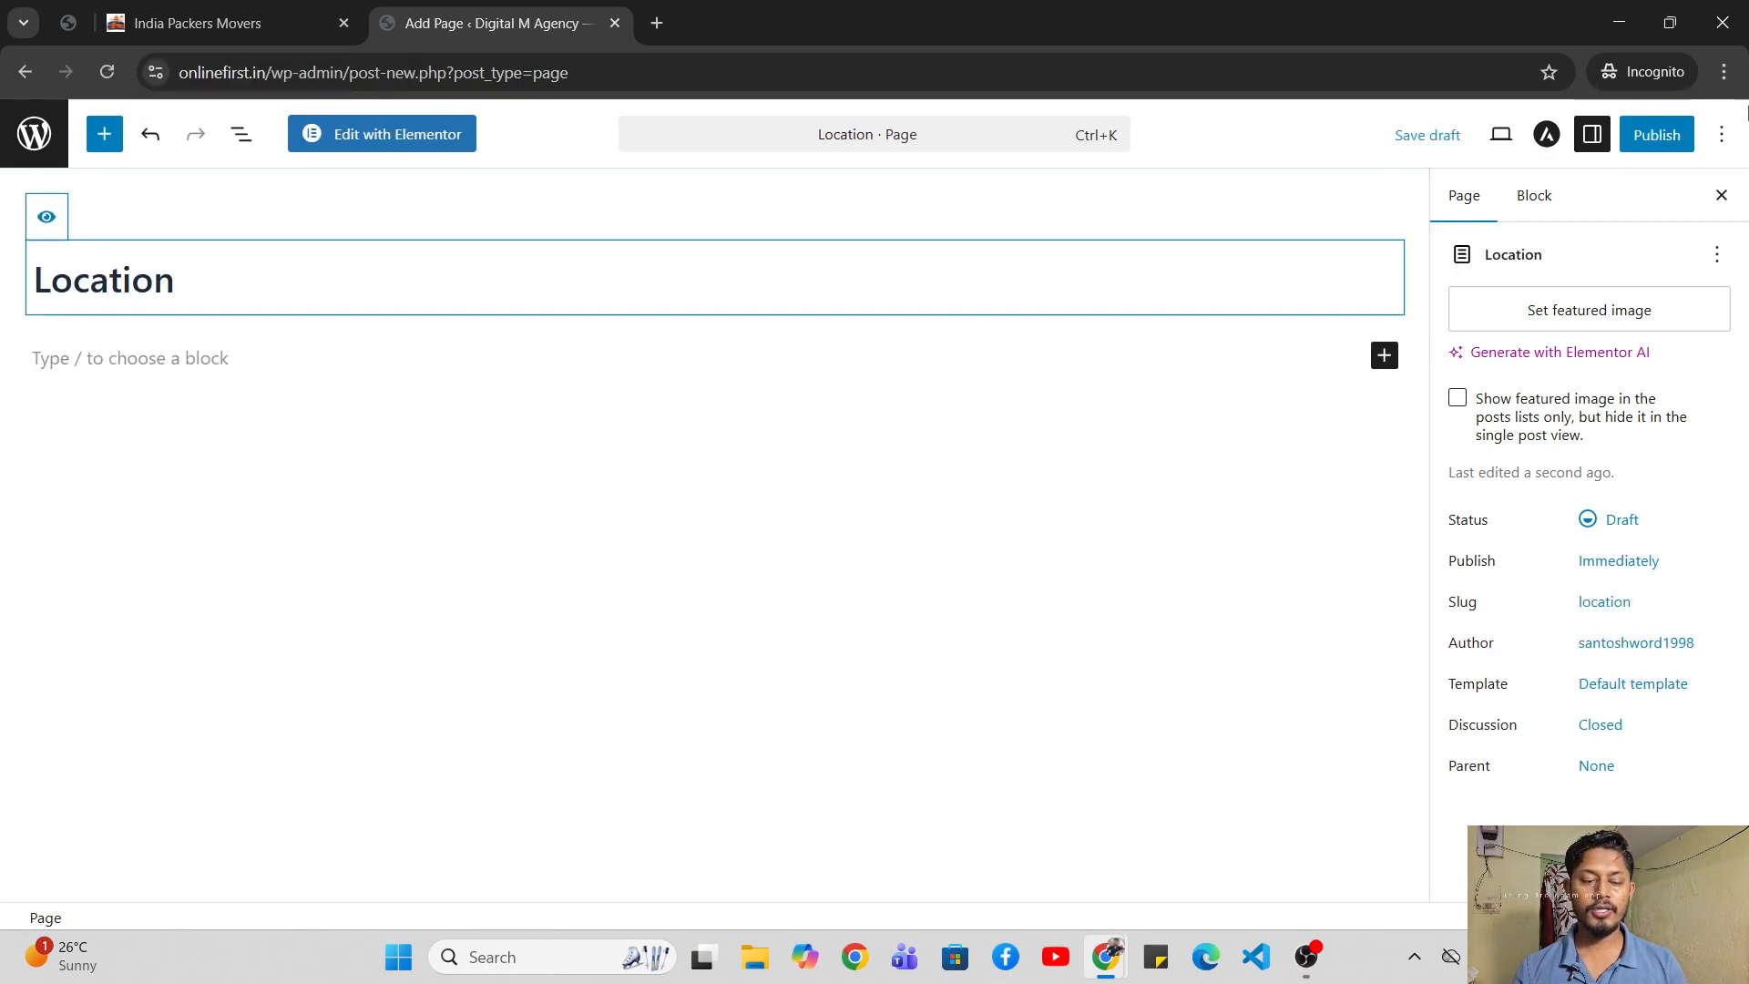
{"action": "left_click", "coordinate": [1643, 146]}
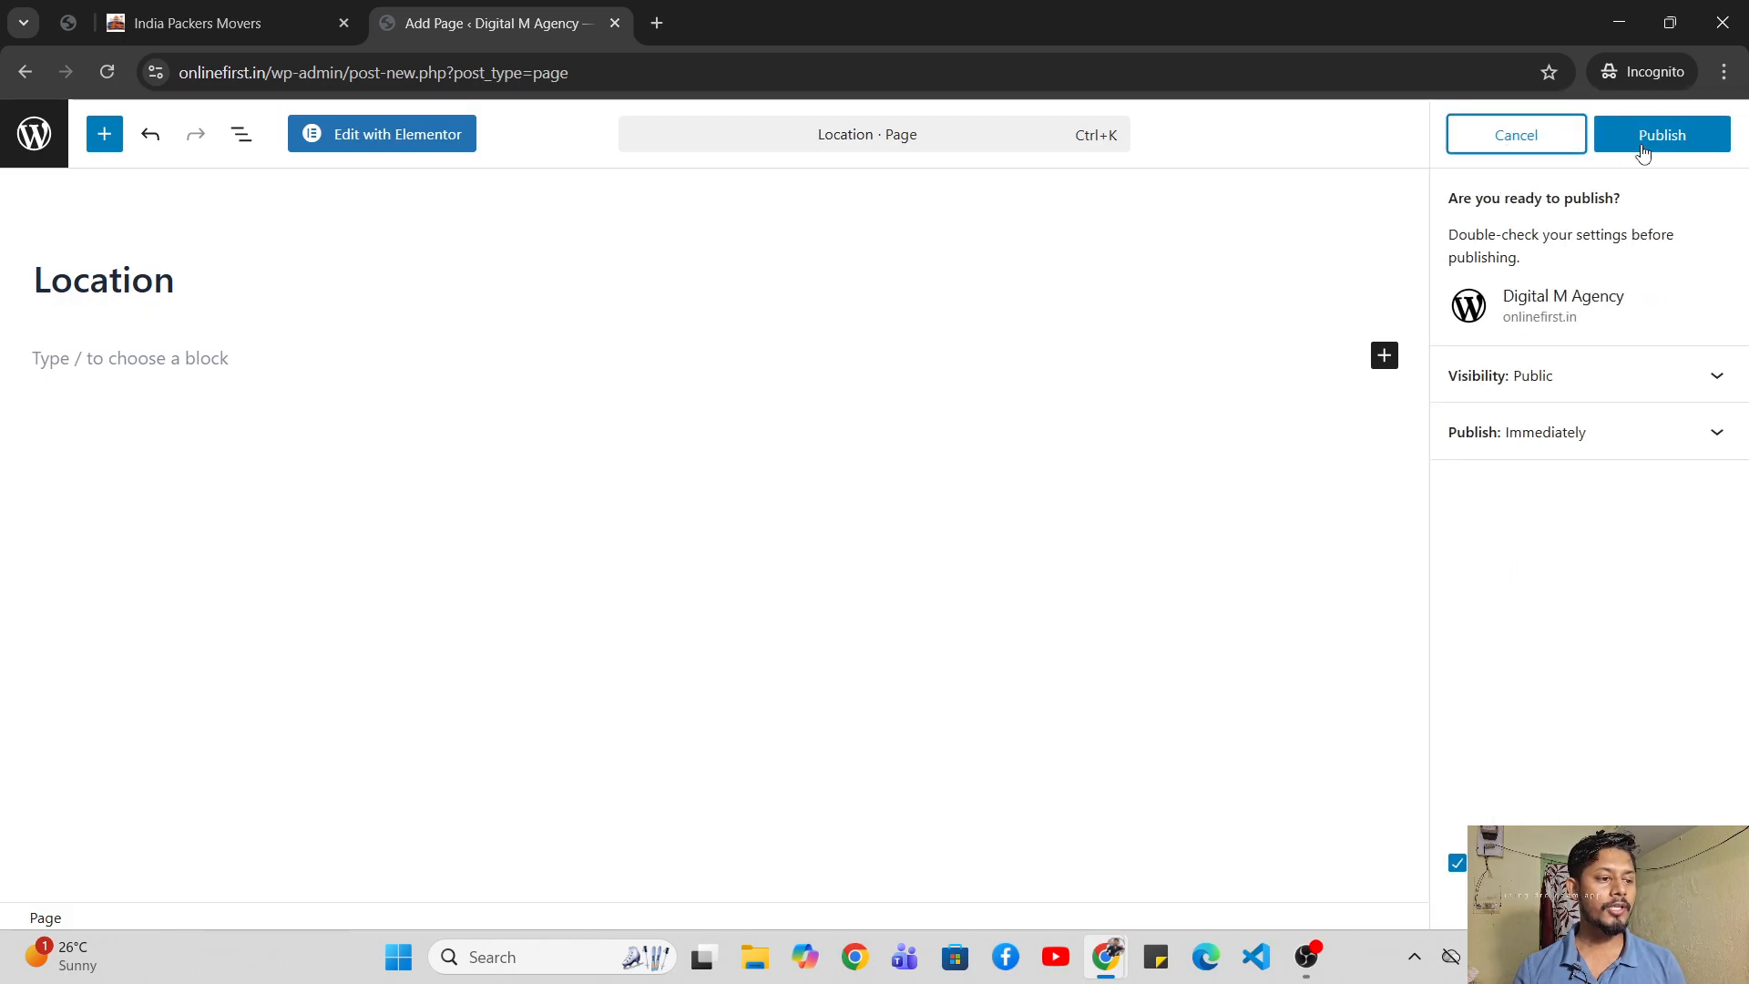
{"action": "left_click", "coordinate": [1642, 150]}
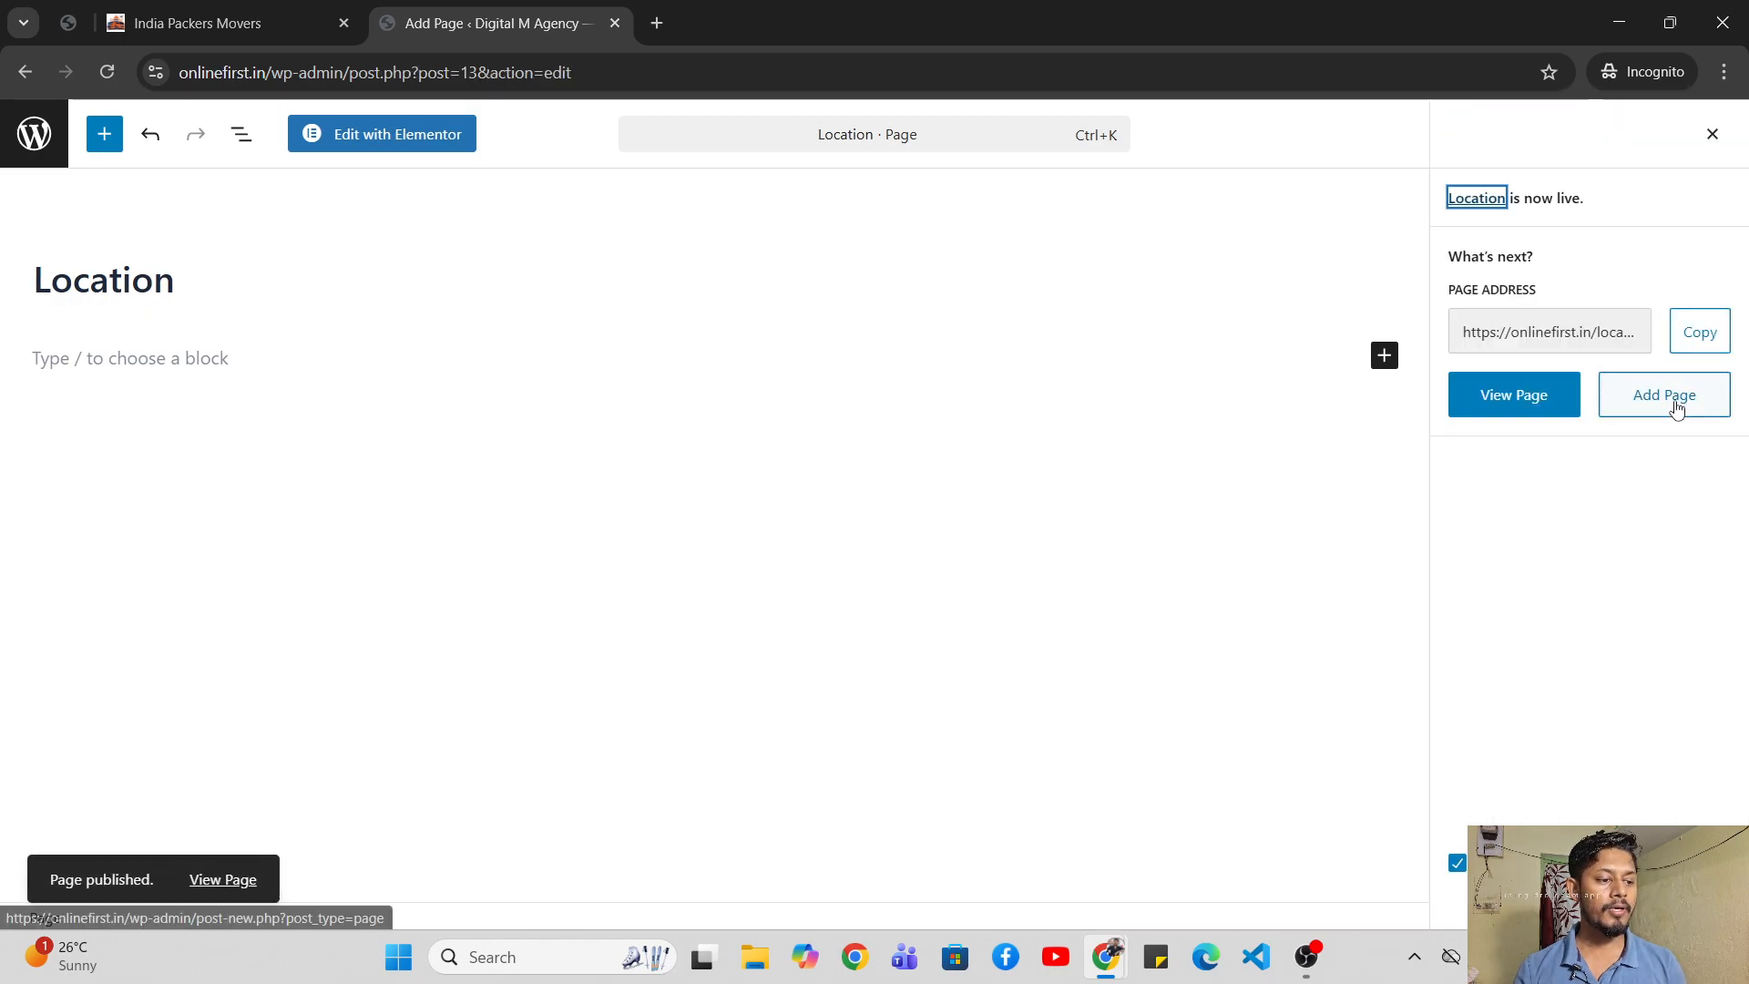
- Add another page titled "Contact us", correcting the misspelled word in the title, and publish it
{"action": "left_click", "coordinate": [1677, 409]}
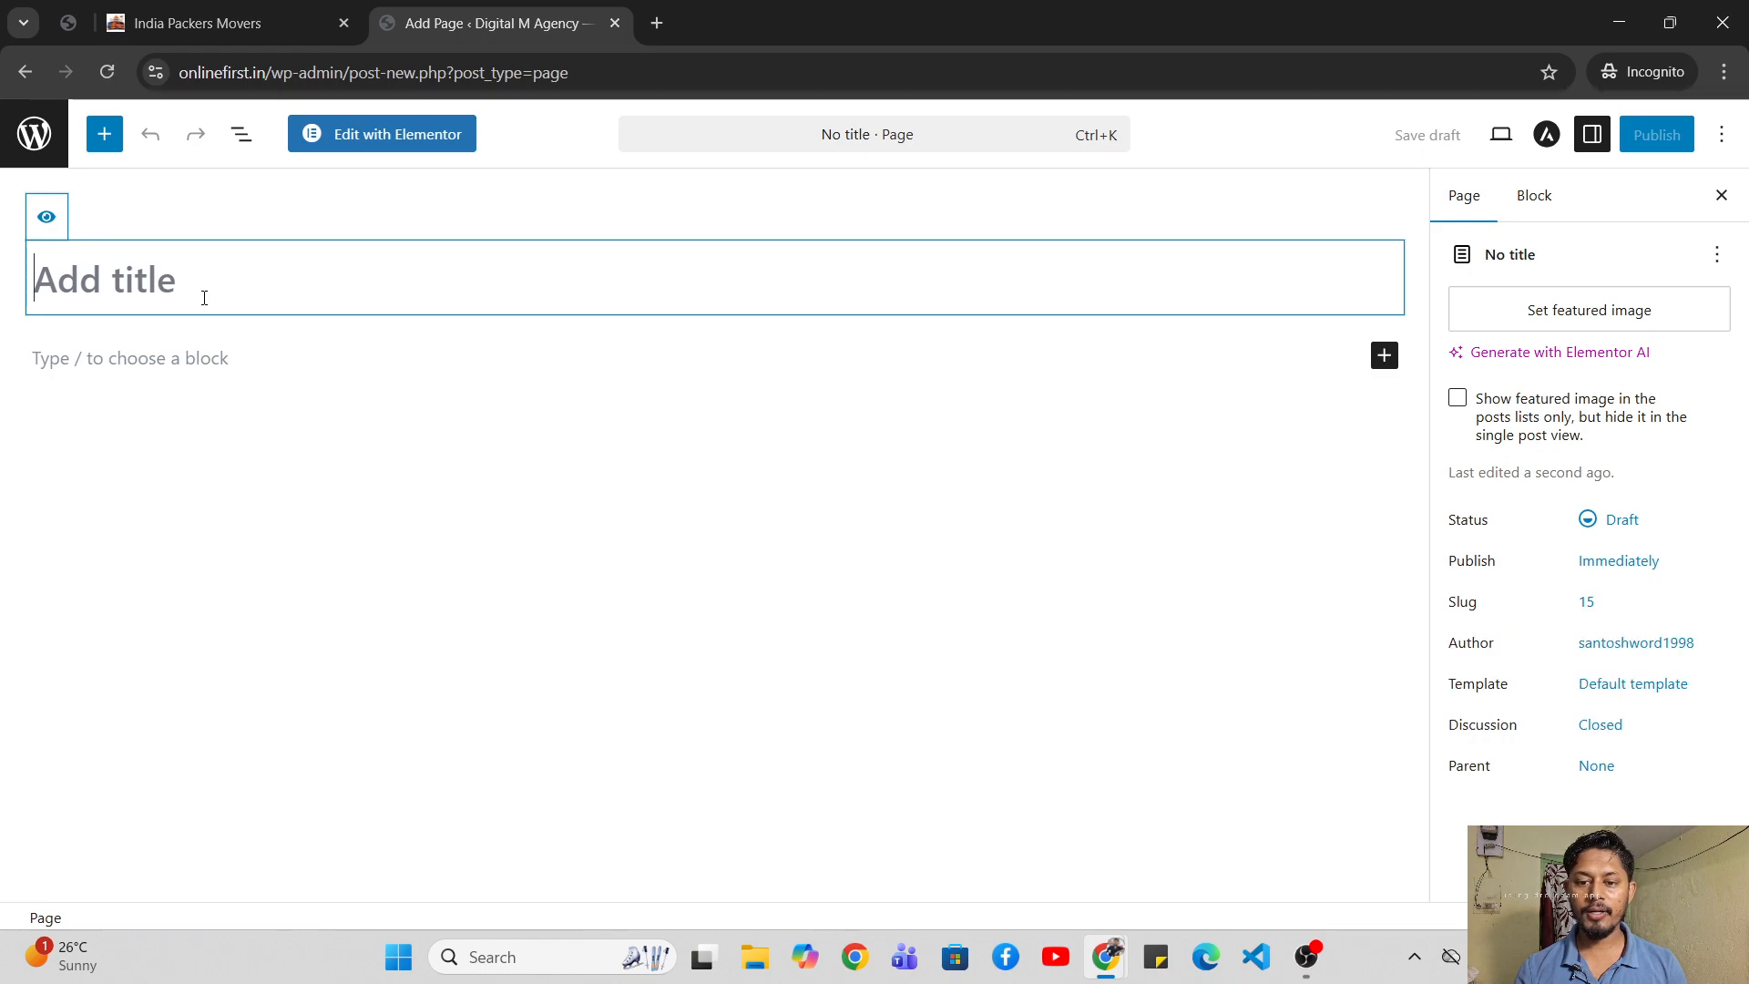
{"action": "key", "text": "Caps_Lock"}
{"action": "type", "text": "C"}
{"action": "key", "text": "Caps_Lock"}
{"action": "type", "text": "ontect us"}
{"action": "right_click", "coordinate": [93, 300]}
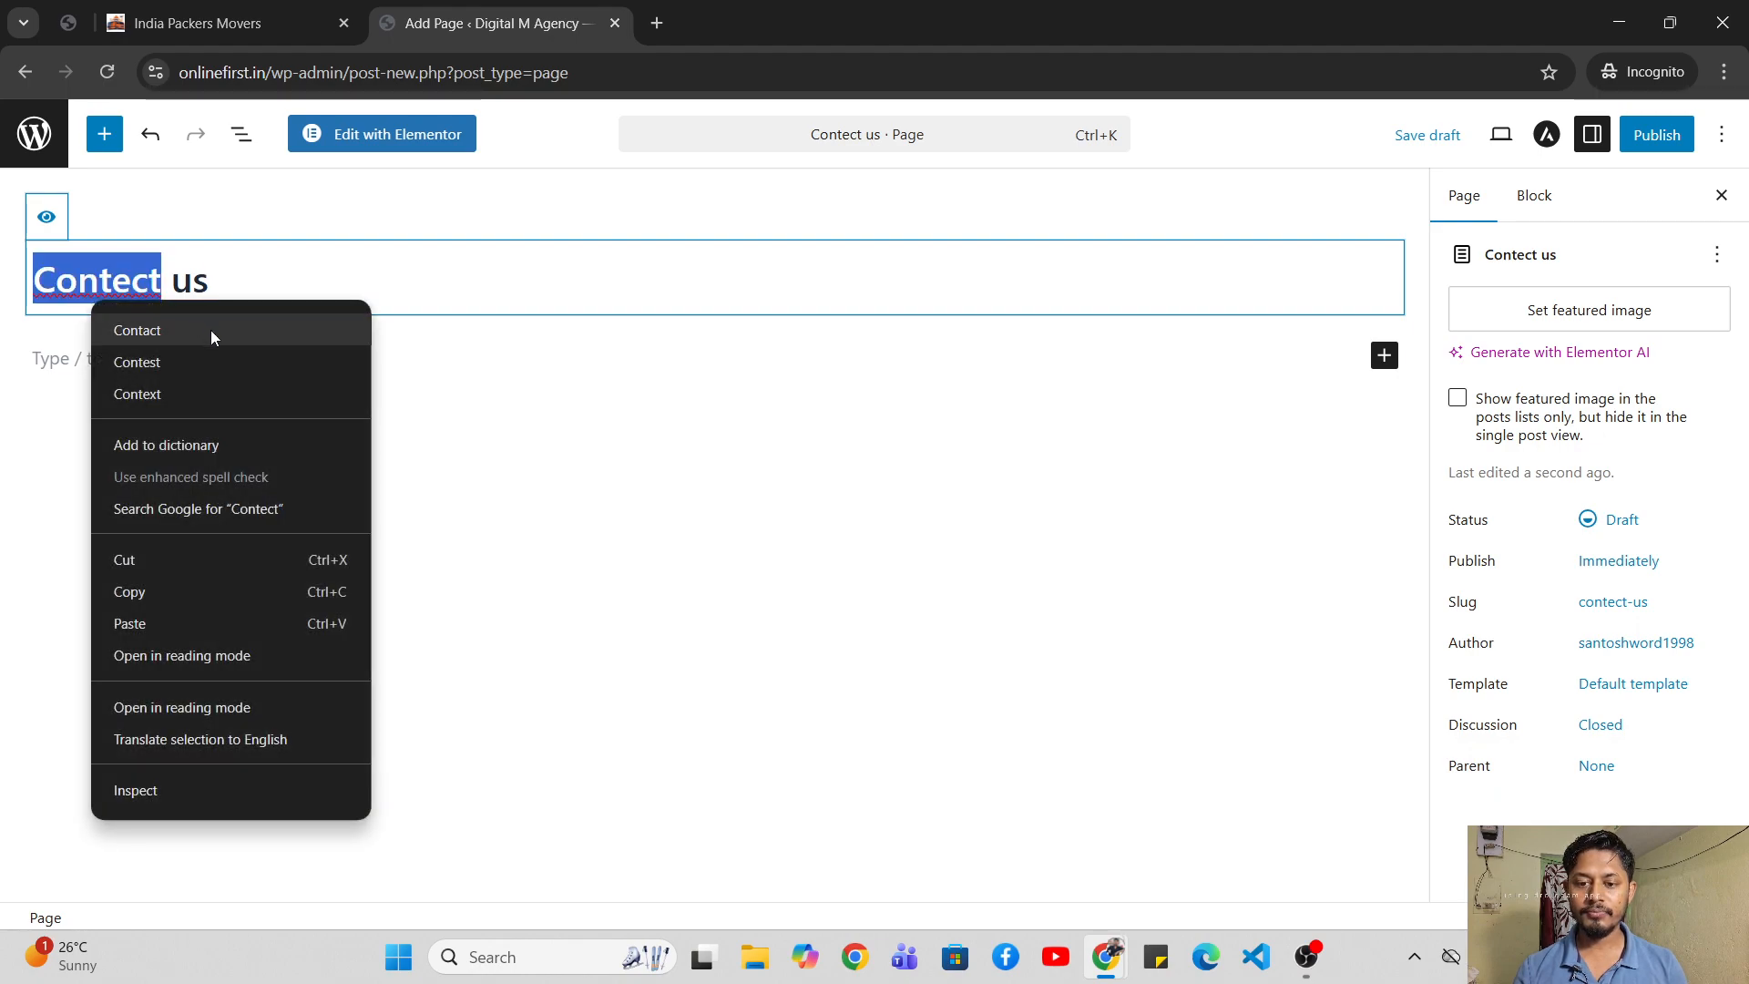
{"action": "left_click", "coordinate": [212, 333]}
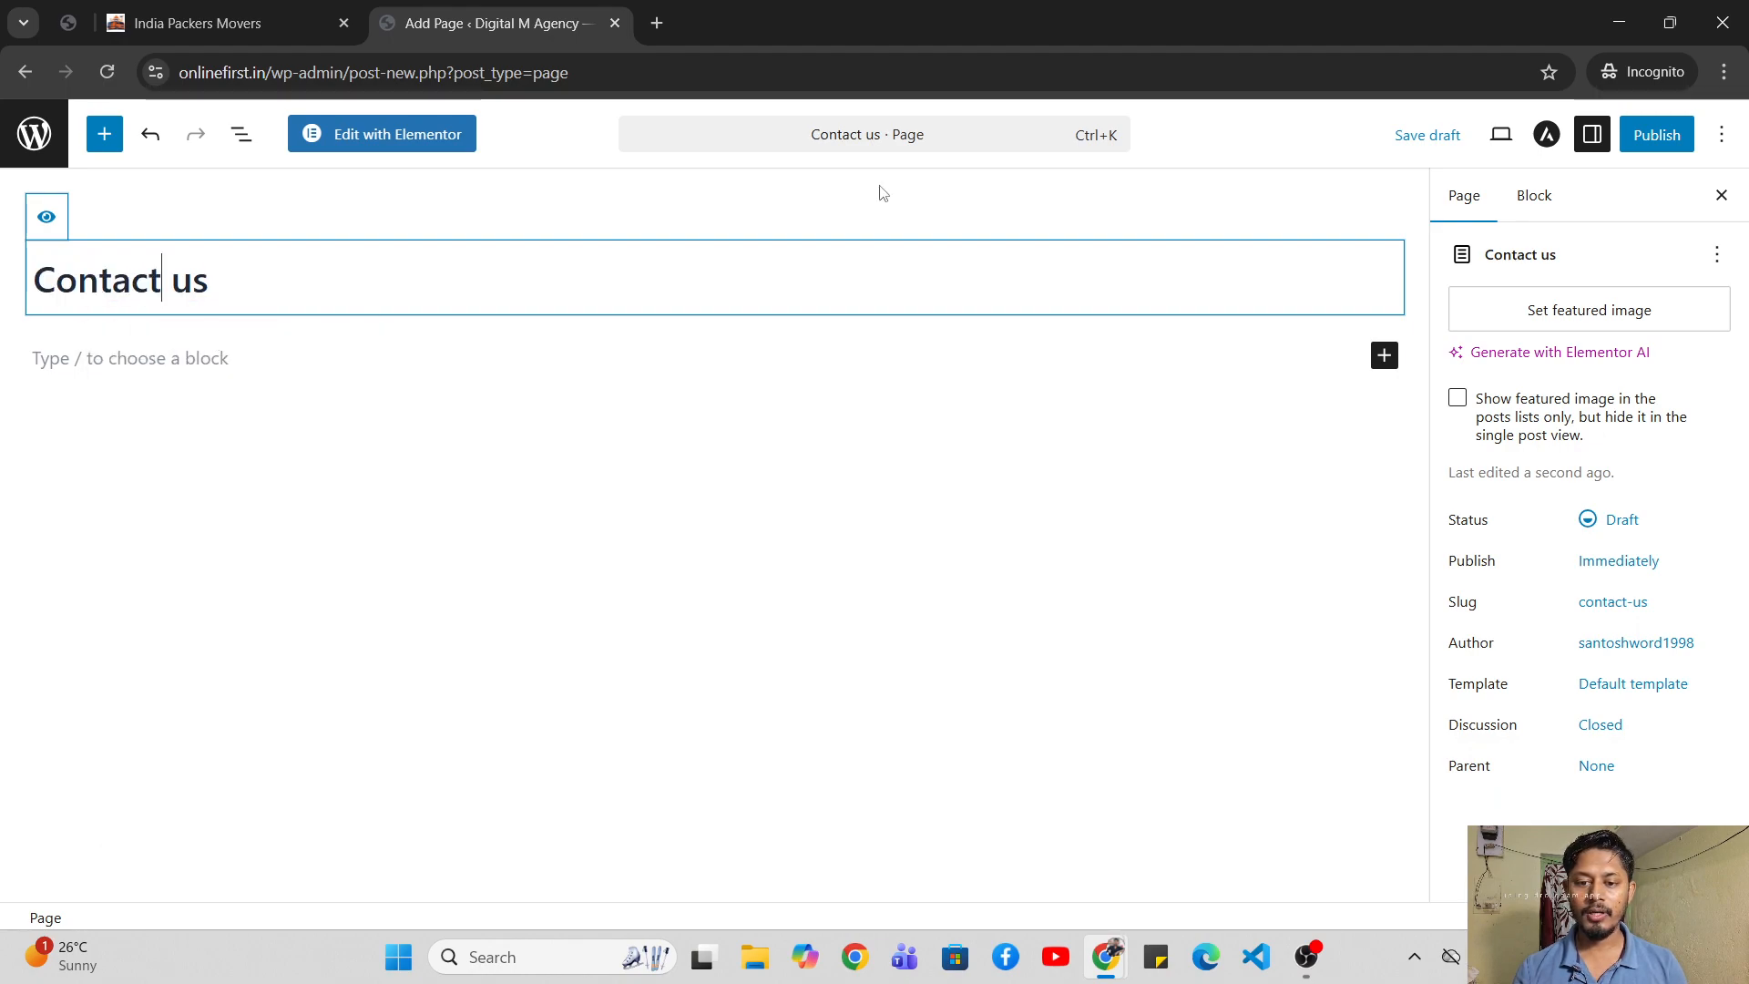
{"action": "left_click", "coordinate": [1649, 141]}
{"action": "left_click", "coordinate": [1646, 146]}
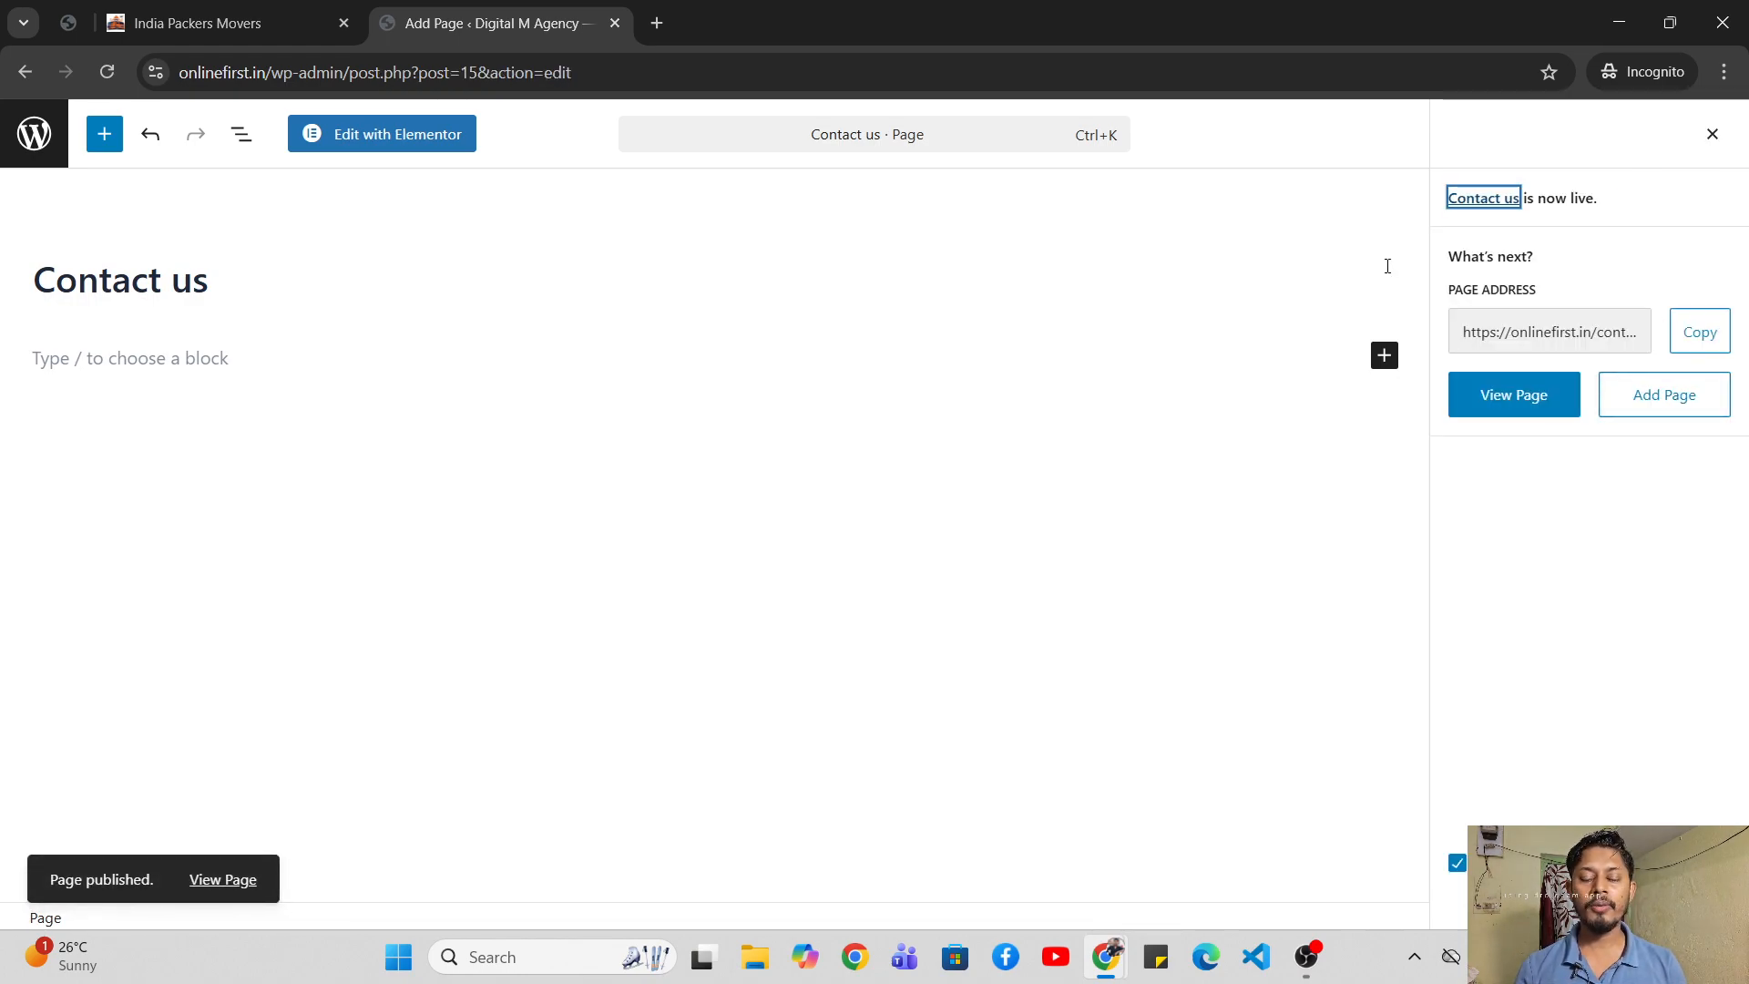
- Check the reference site's menu, return to the admin page list and review the created pages
{"action": "left_click", "coordinate": [218, 23]}
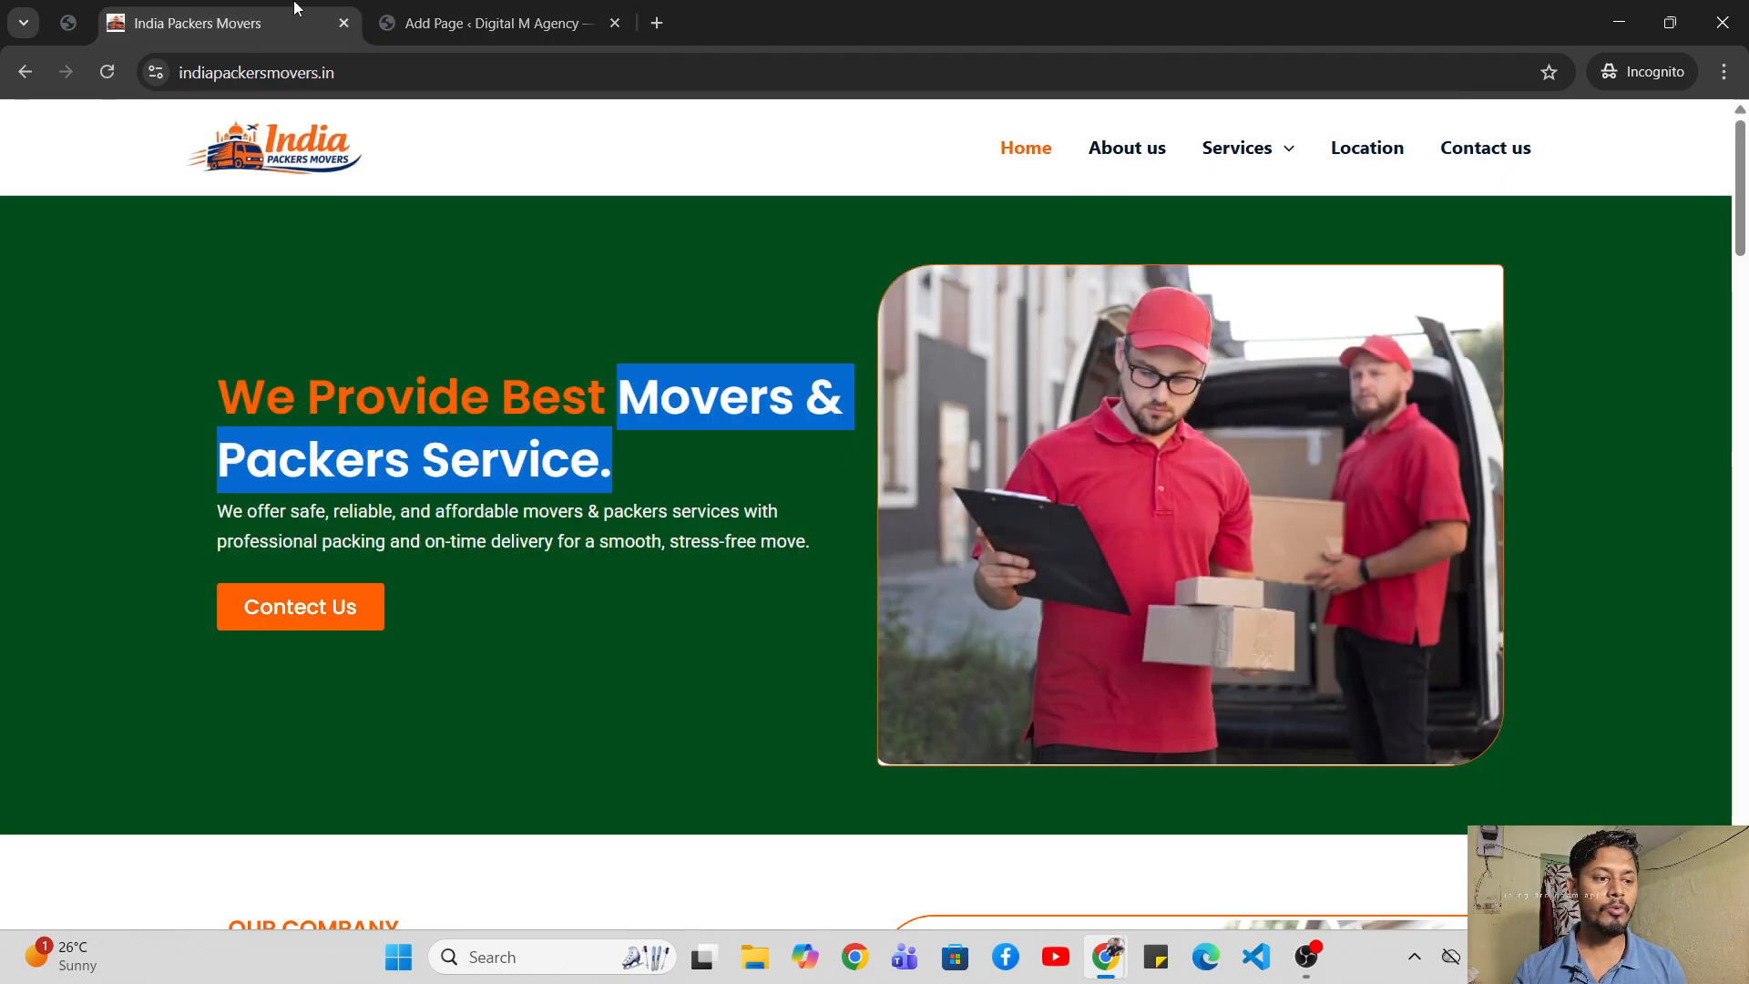
{"action": "left_click", "coordinate": [449, 7]}
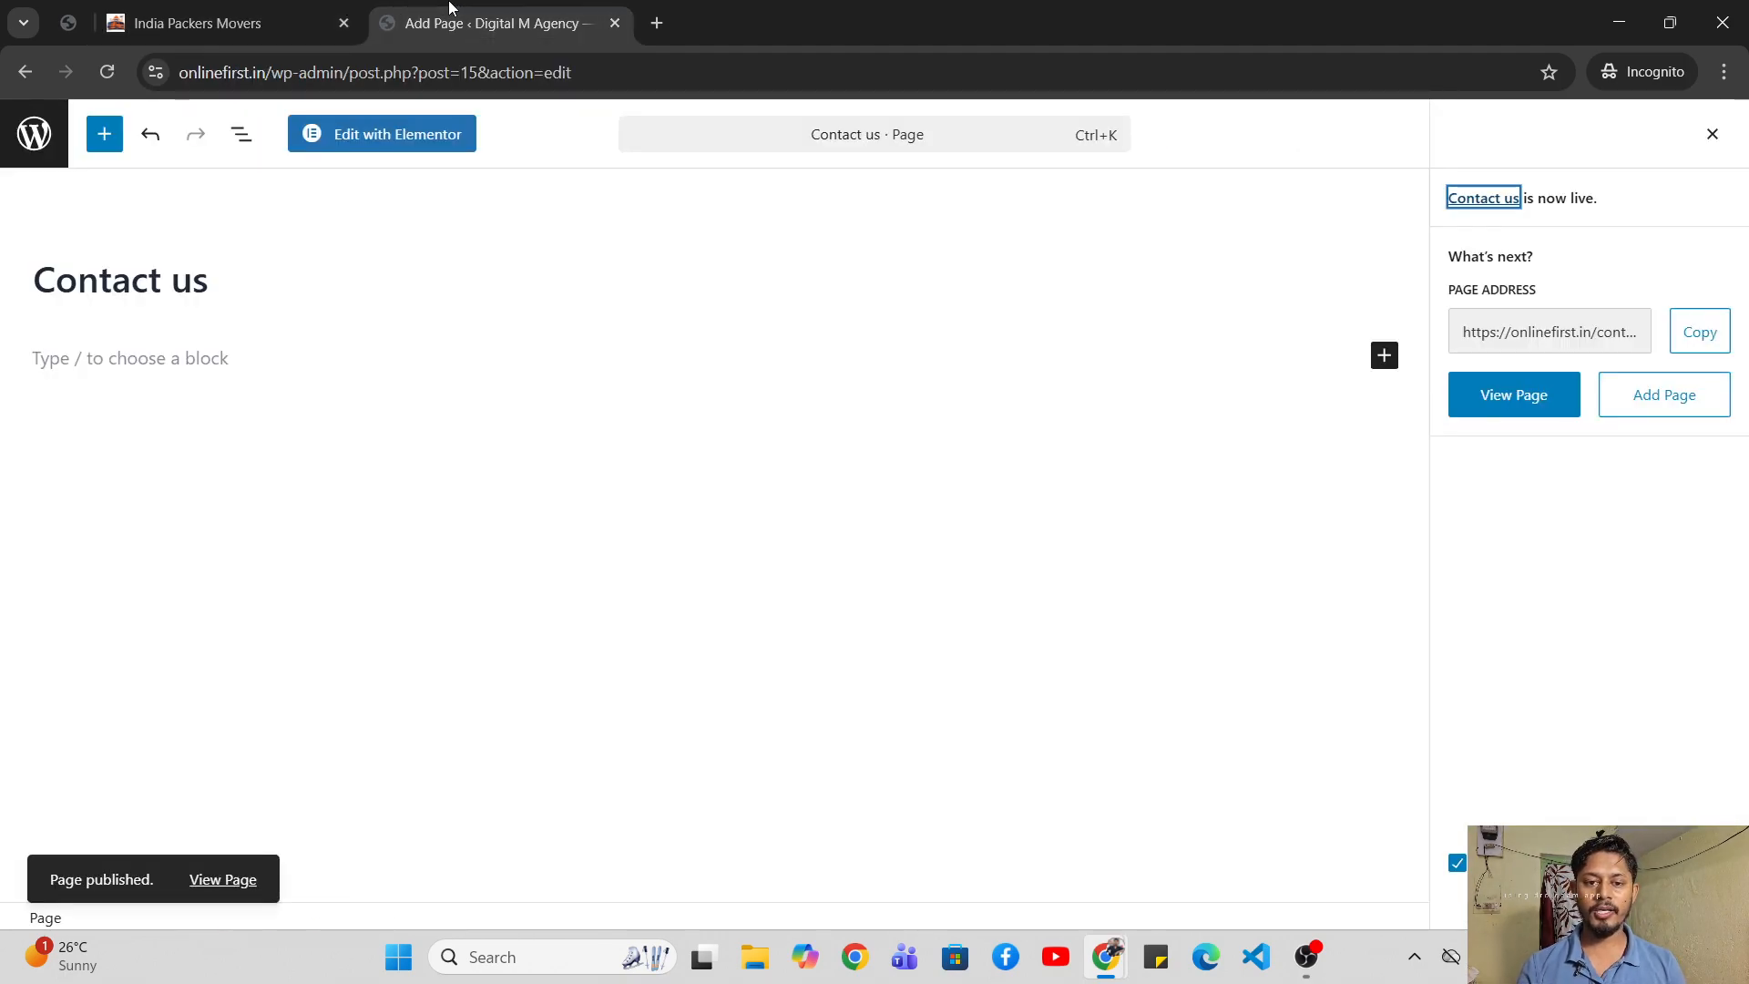
{"action": "left_click", "coordinate": [39, 141]}
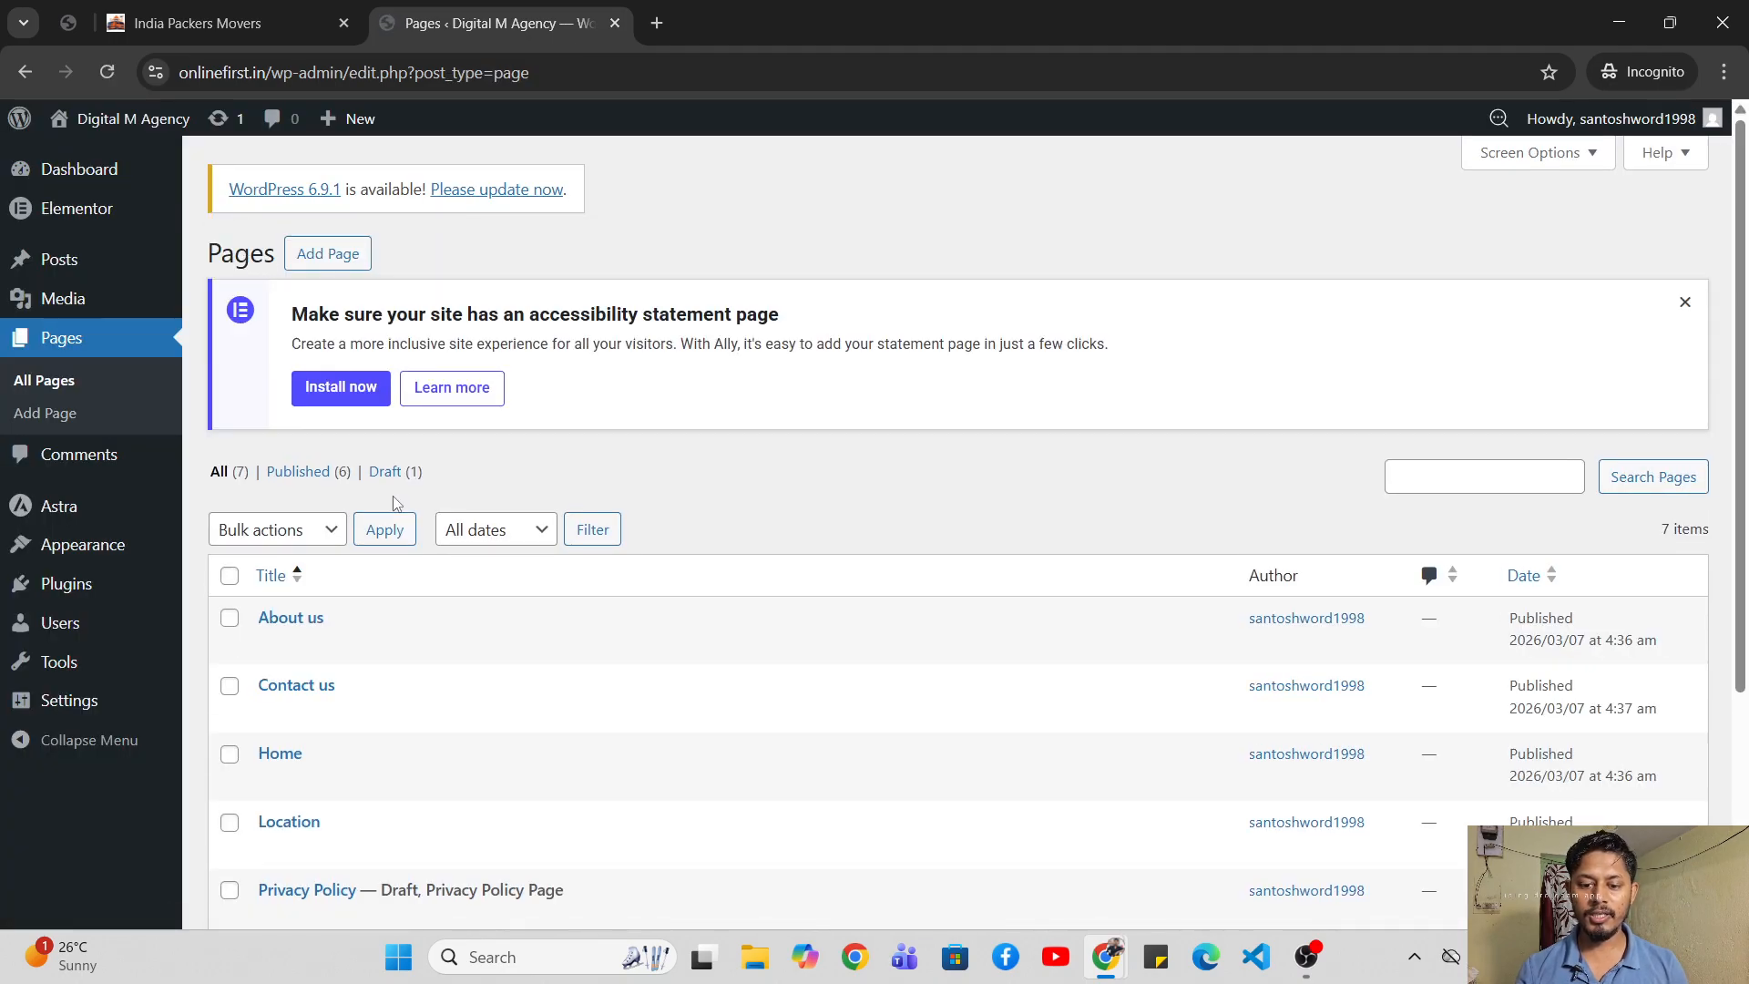
{"action": "scroll", "coordinate": [397, 503], "scroll_direction": "down", "scroll_amount": 3}
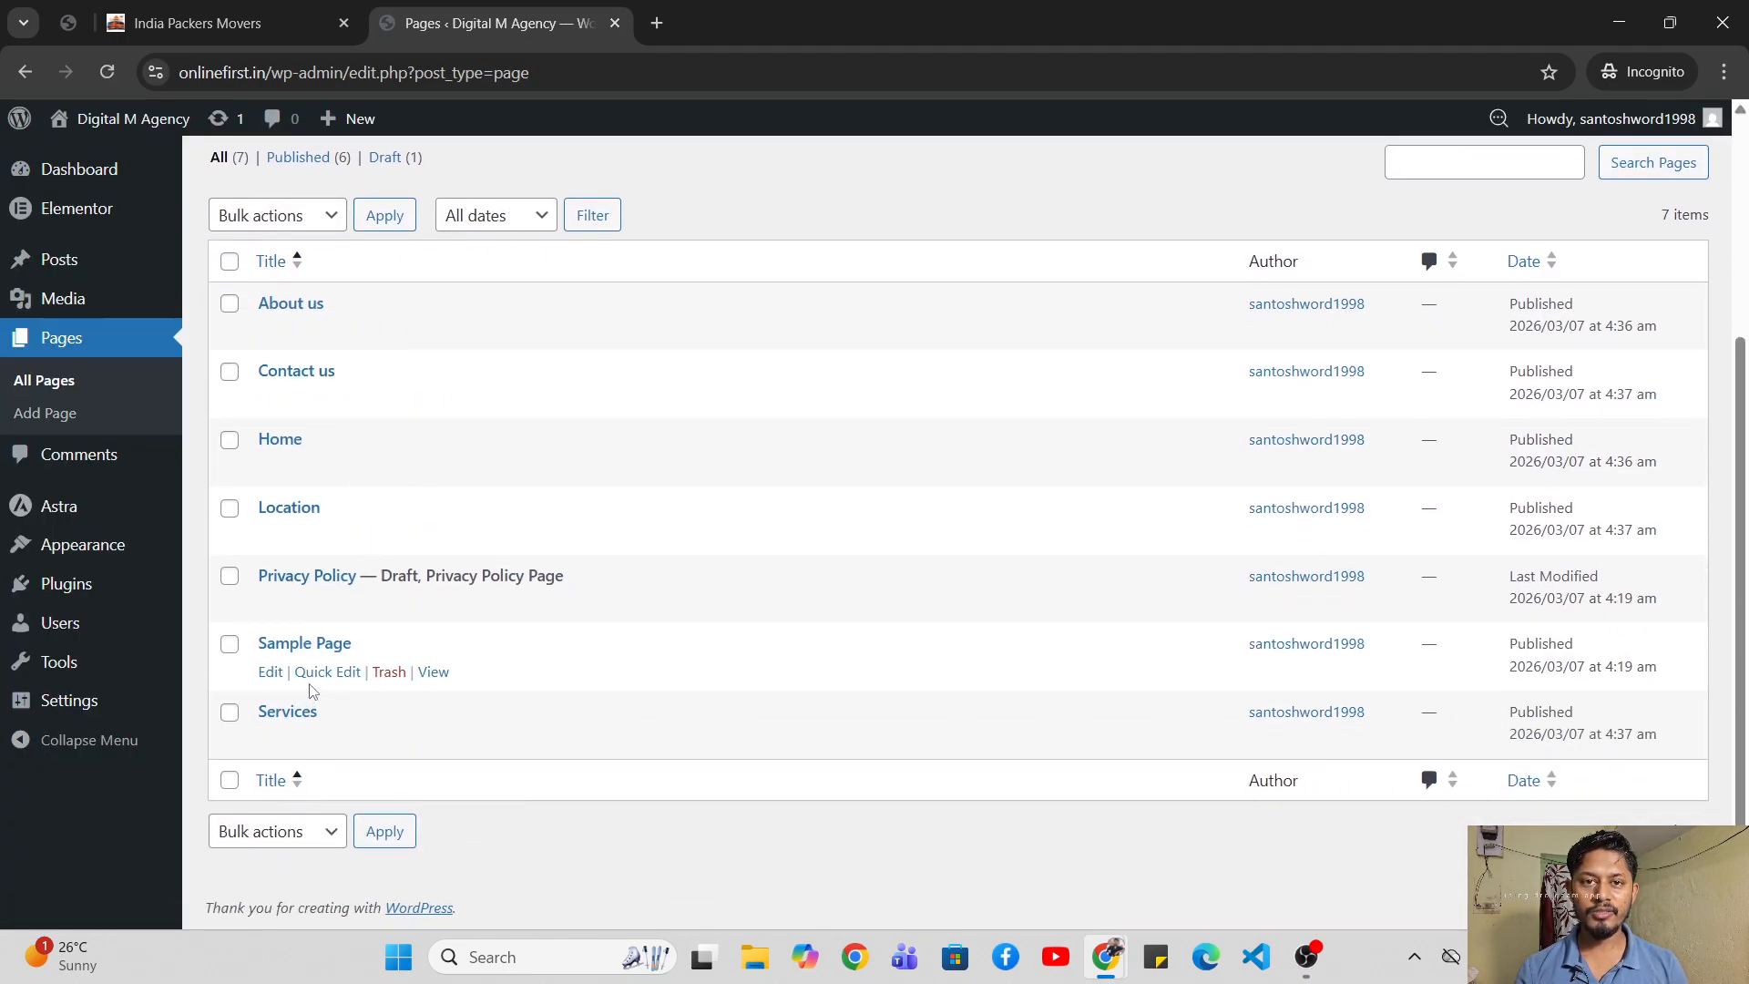
{"action": "scroll", "coordinate": [296, 264], "scroll_direction": "up", "scroll_amount": 3}
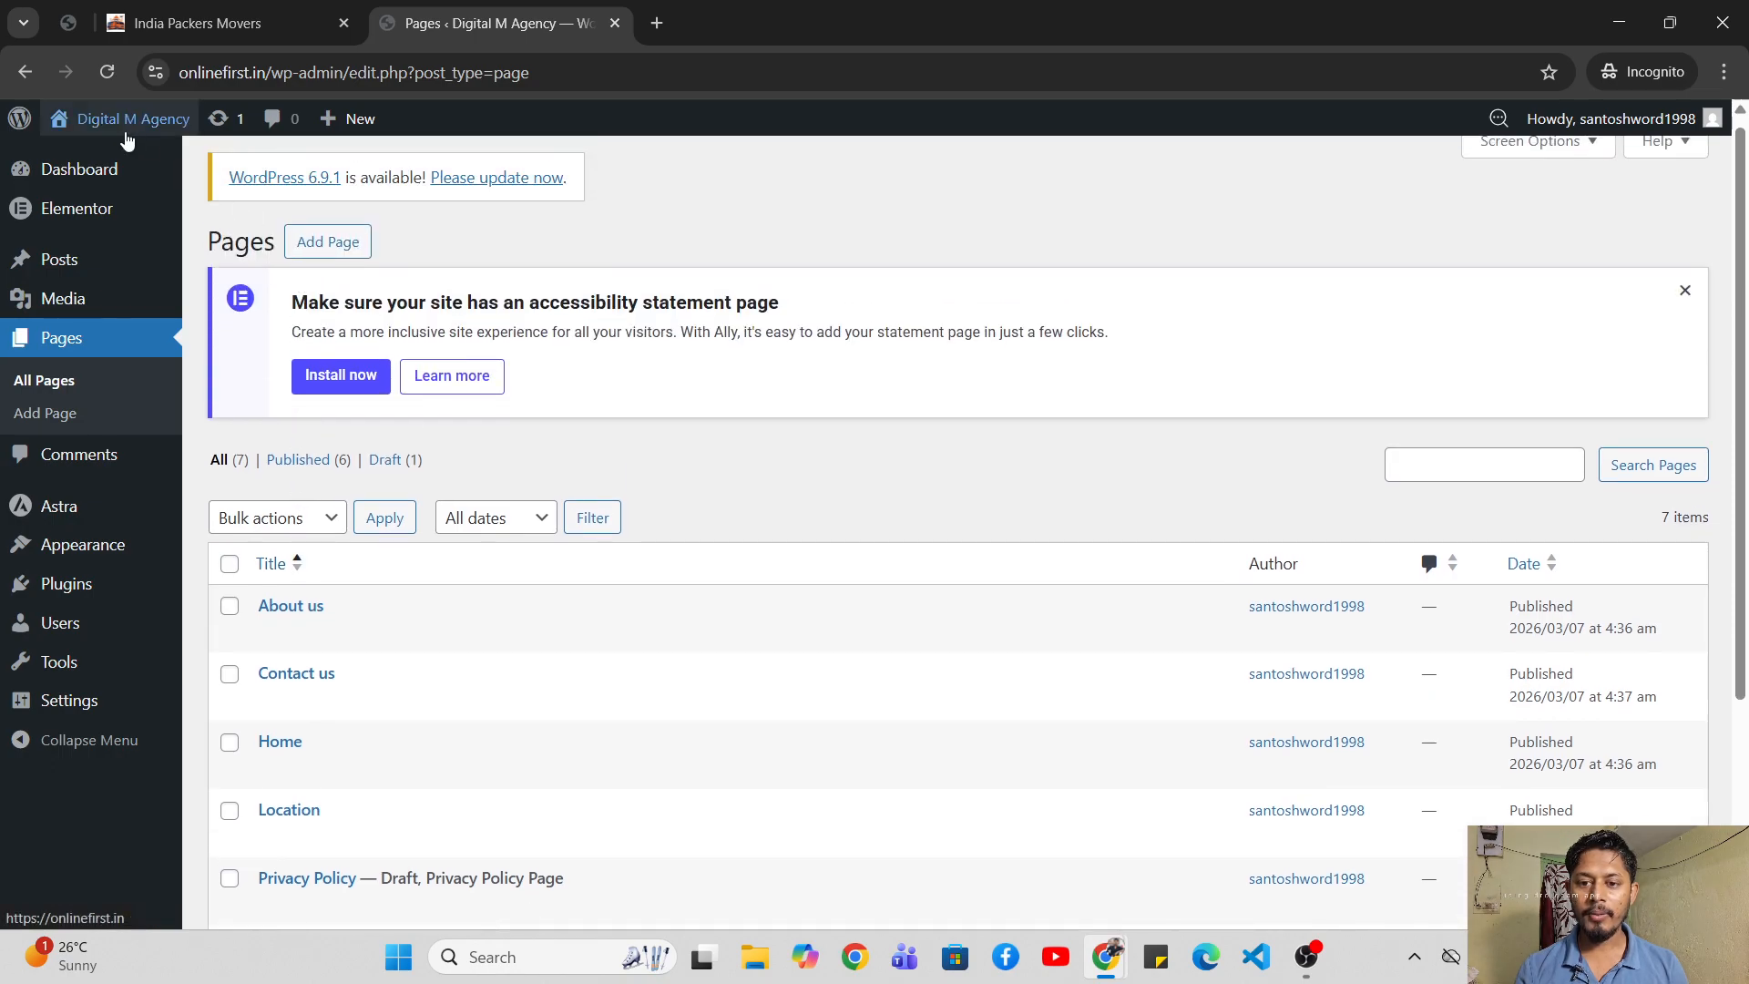
- Open the live site in a new browser tab and compare its menu and front page content with the reference site
{"action": "mouse_move", "coordinate": [125, 132]}
{"action": "right_click", "coordinate": [91, 161]}
{"action": "left_click", "coordinate": [186, 181]}
{"action": "left_click", "coordinate": [822, 2]}
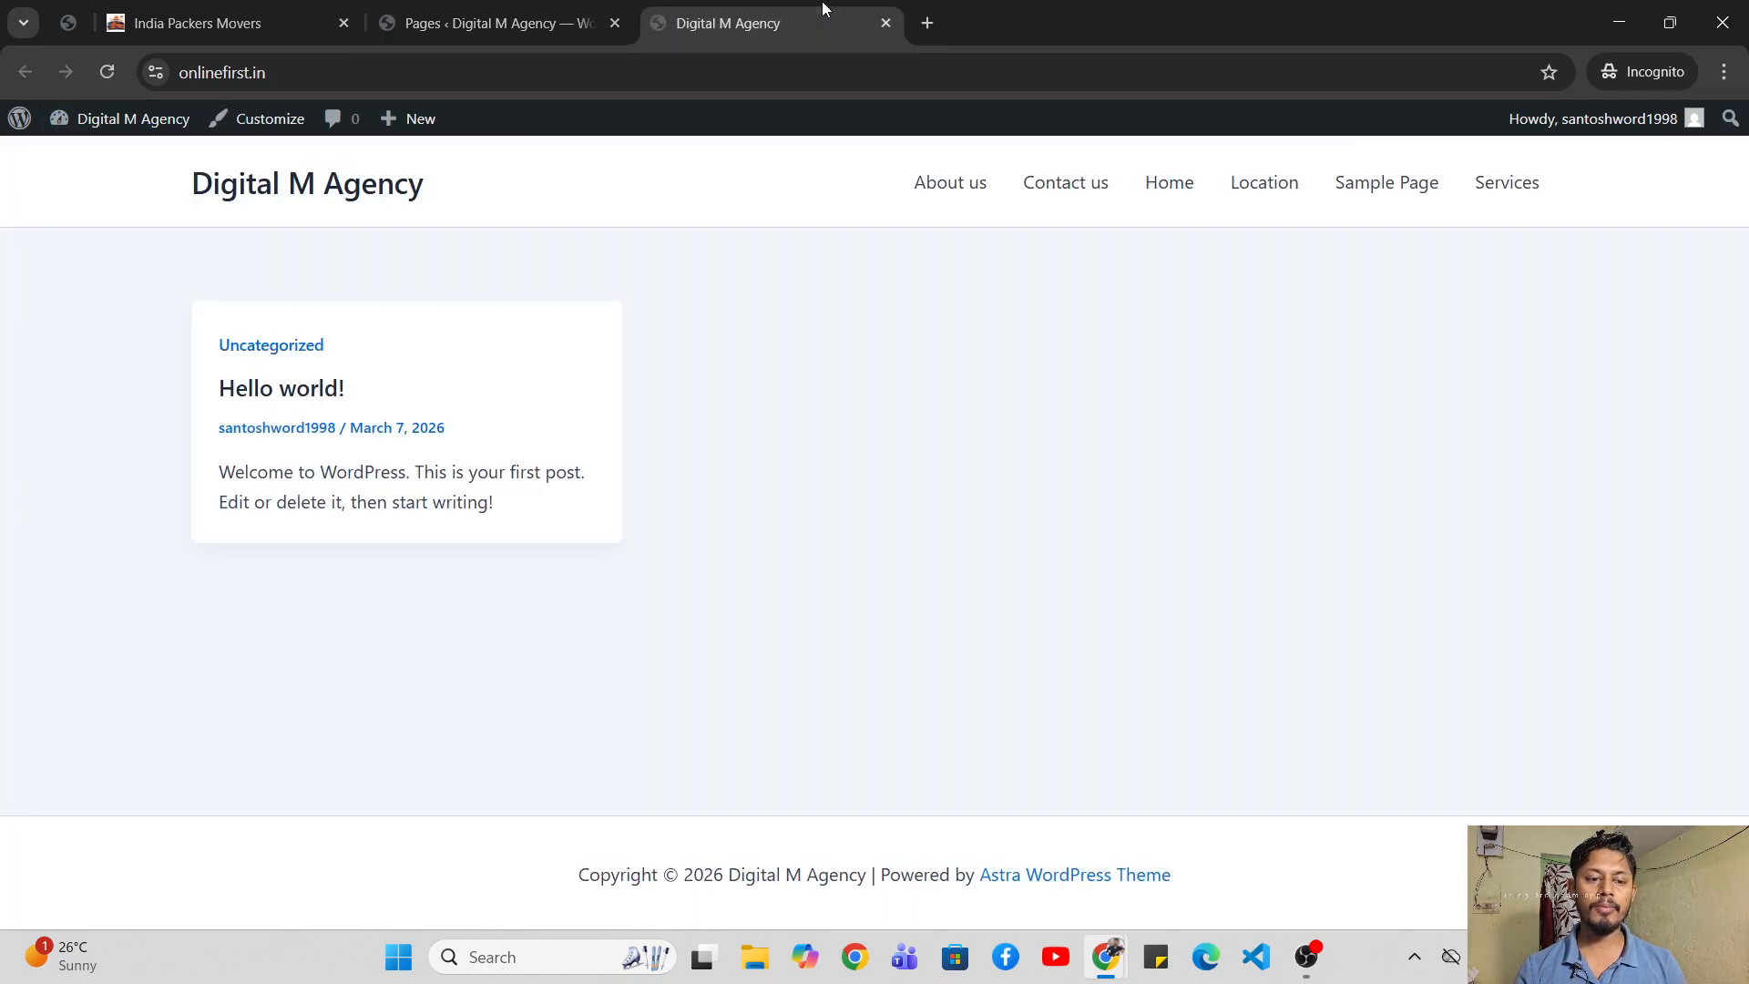
{"action": "left_click", "coordinate": [115, 70]}
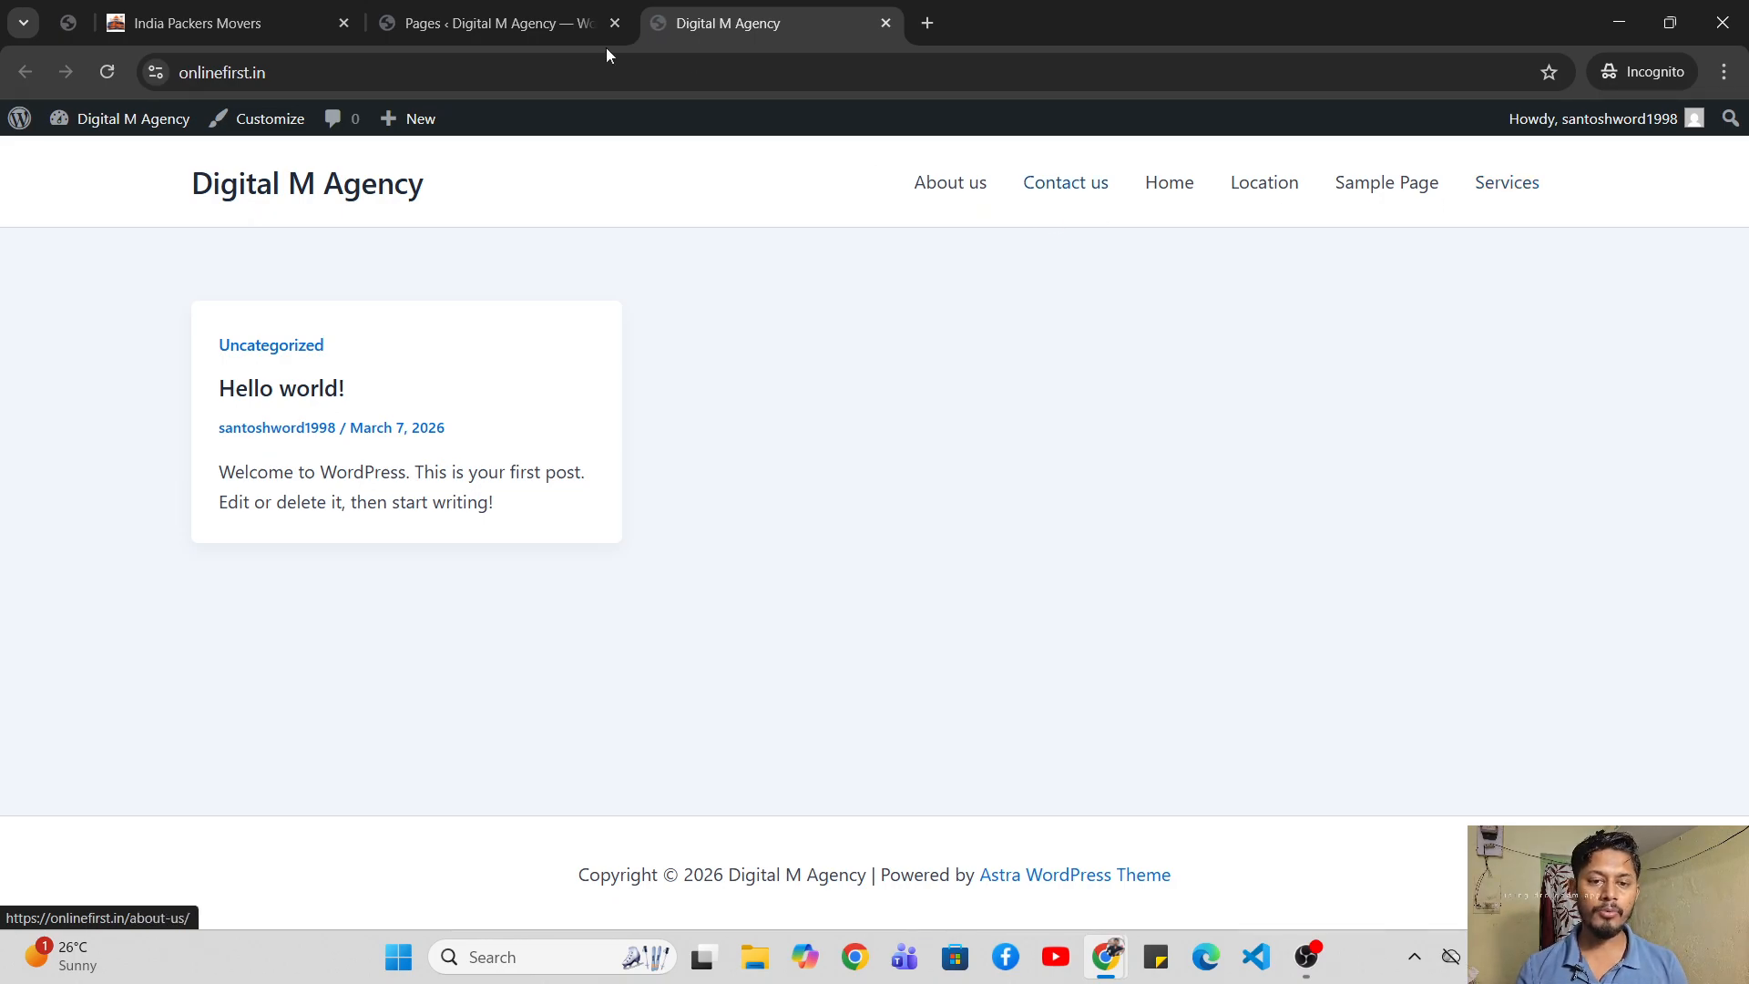
{"action": "left_click", "coordinate": [248, 17]}
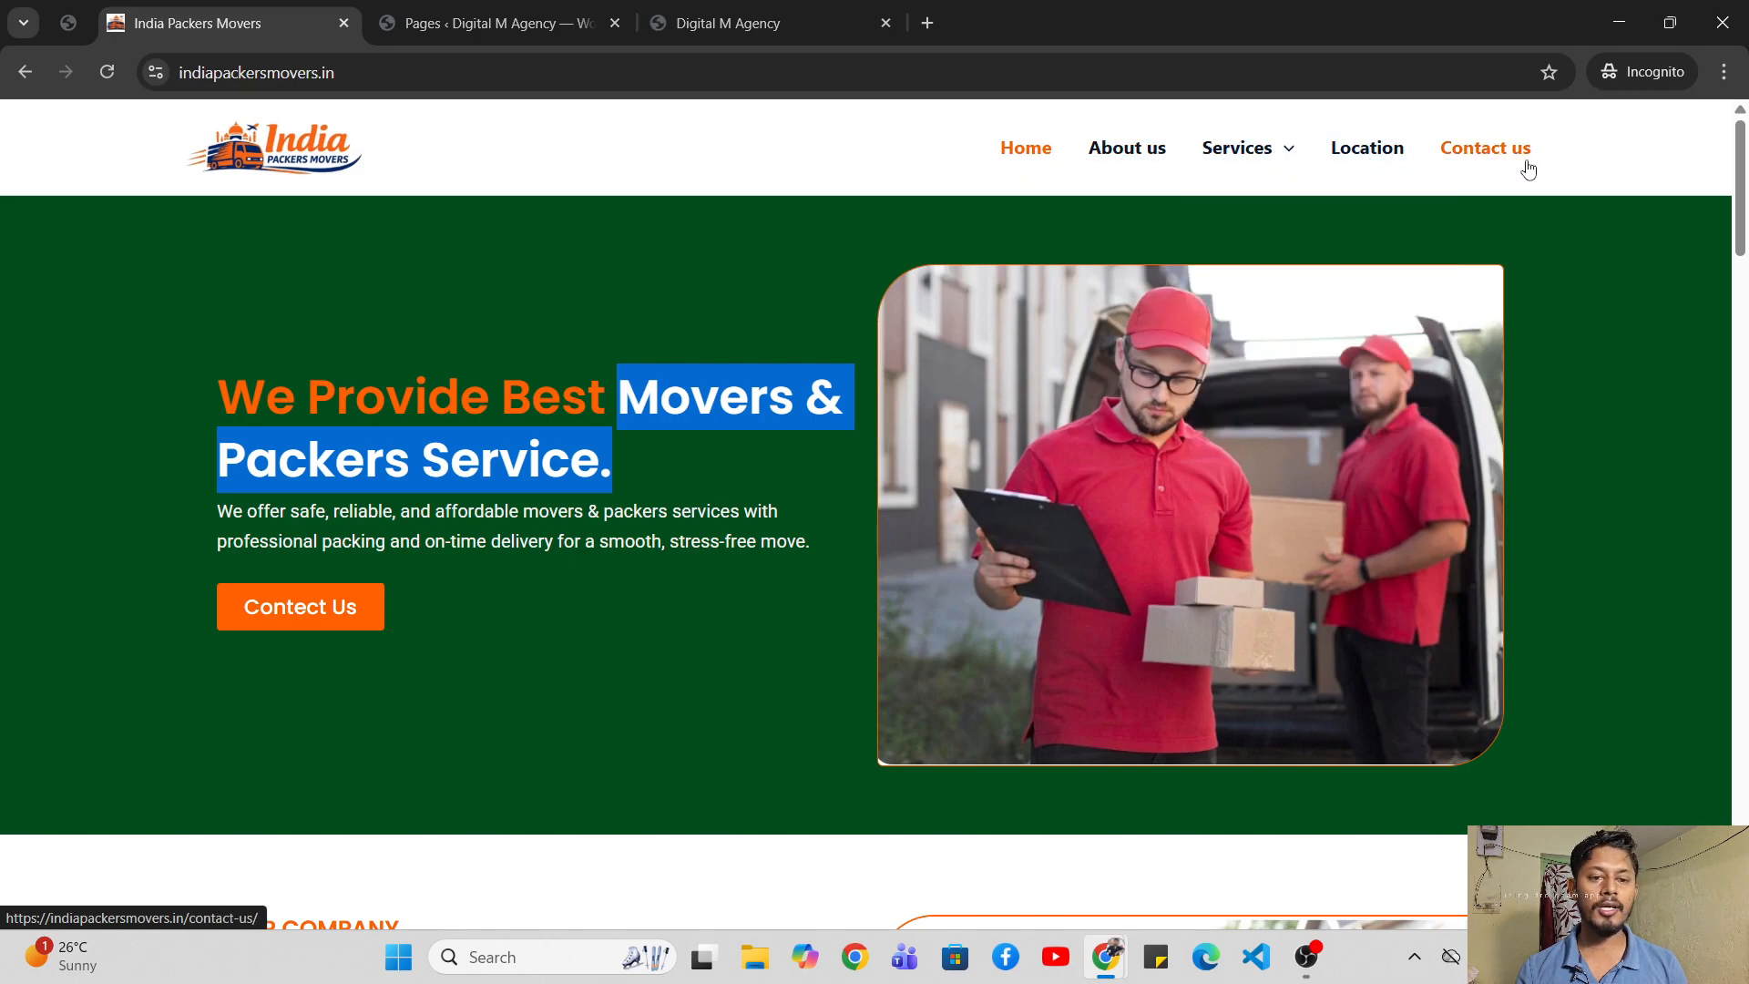
{"action": "left_click", "coordinate": [711, 11]}
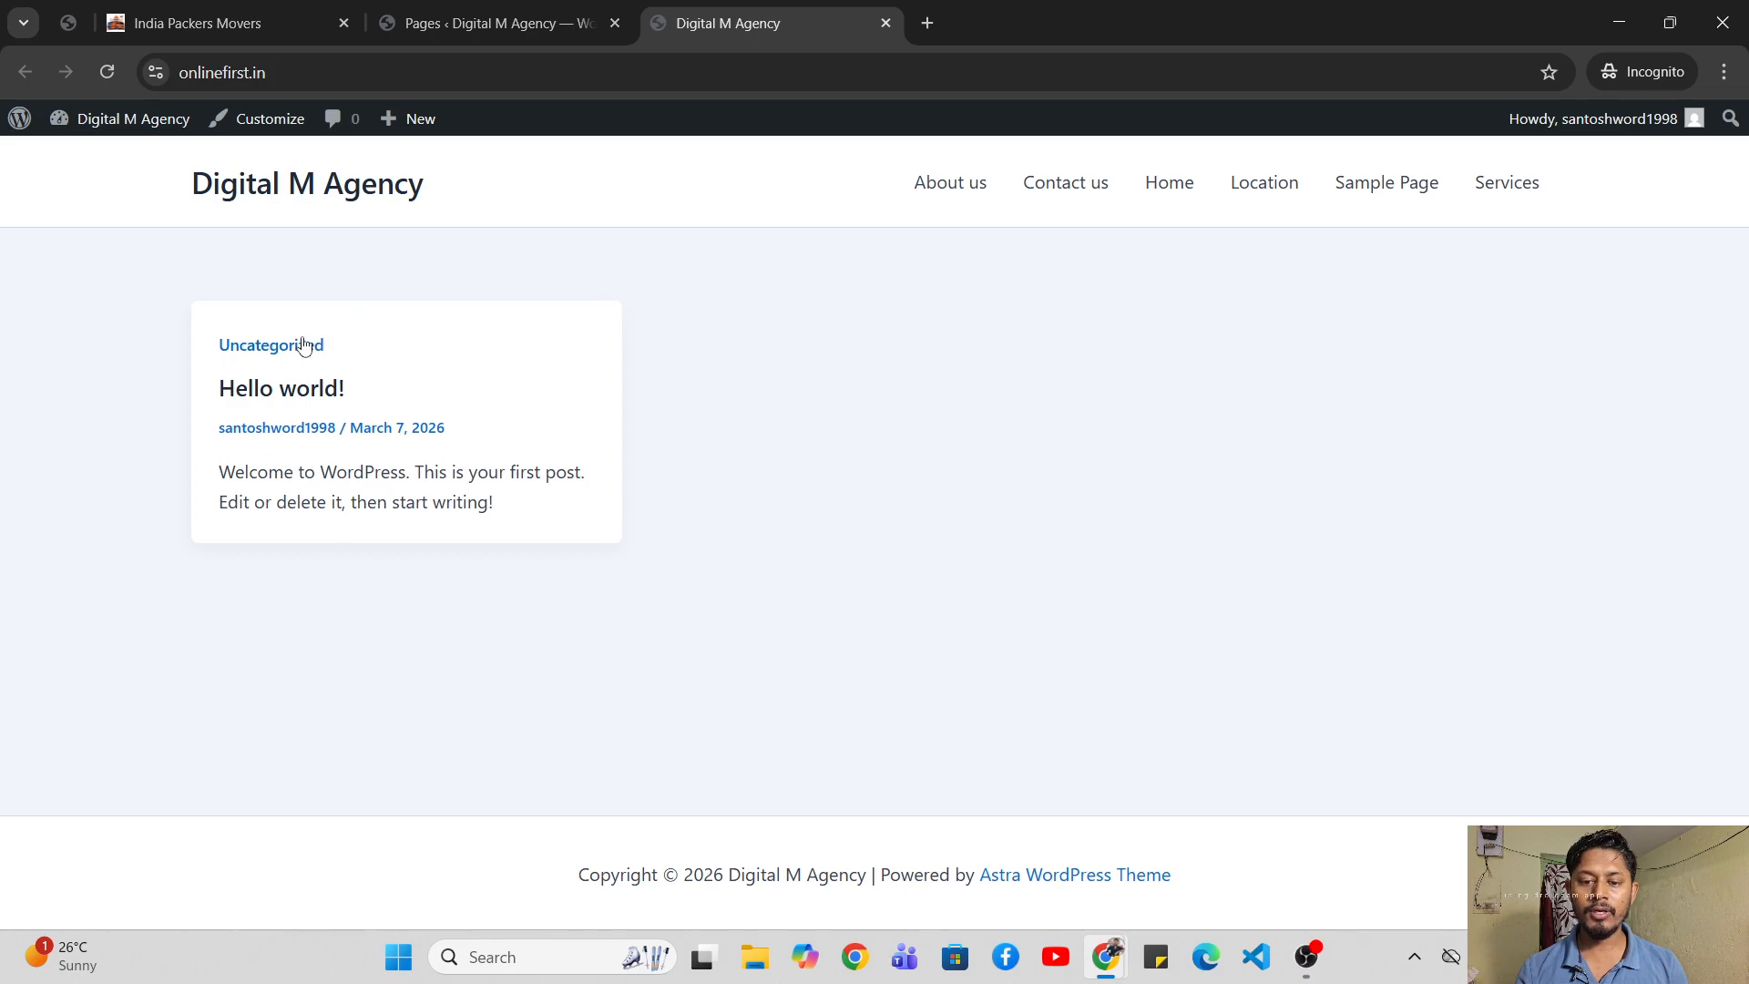
{"action": "left_click", "coordinate": [430, 8]}
{"action": "left_click", "coordinate": [729, 25]}
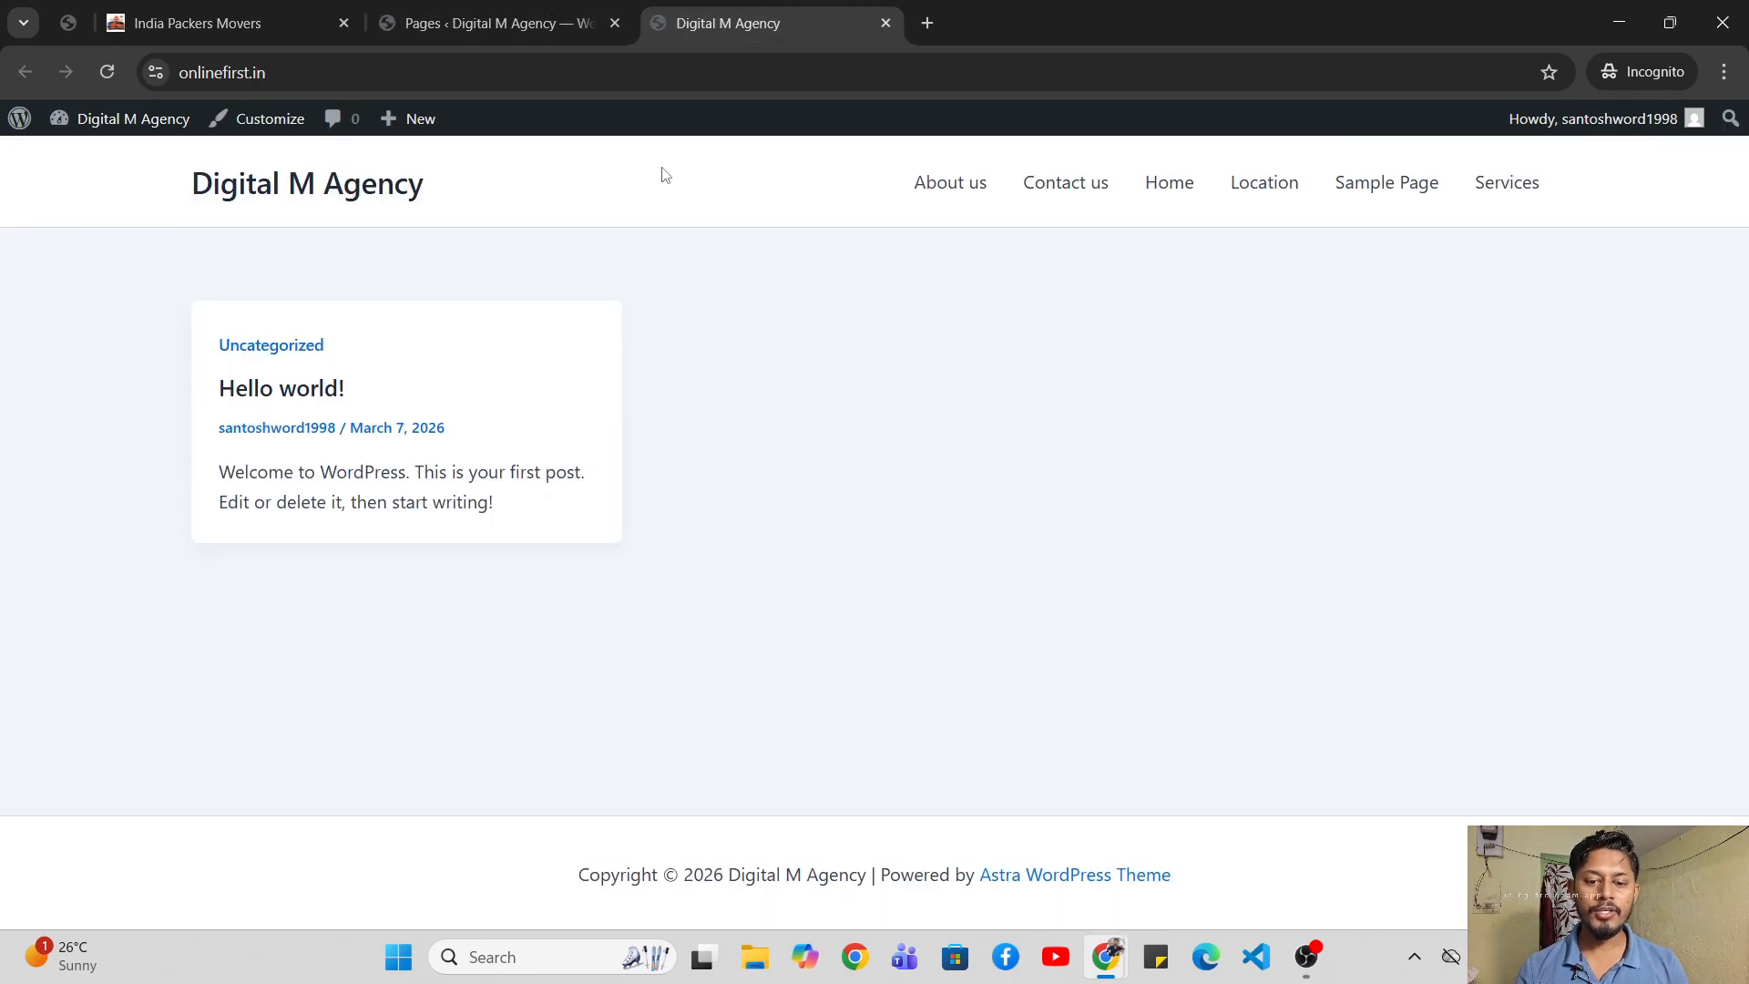
{"action": "left_click_drag", "start_coordinate": [210, 388], "coordinate": [382, 392]}
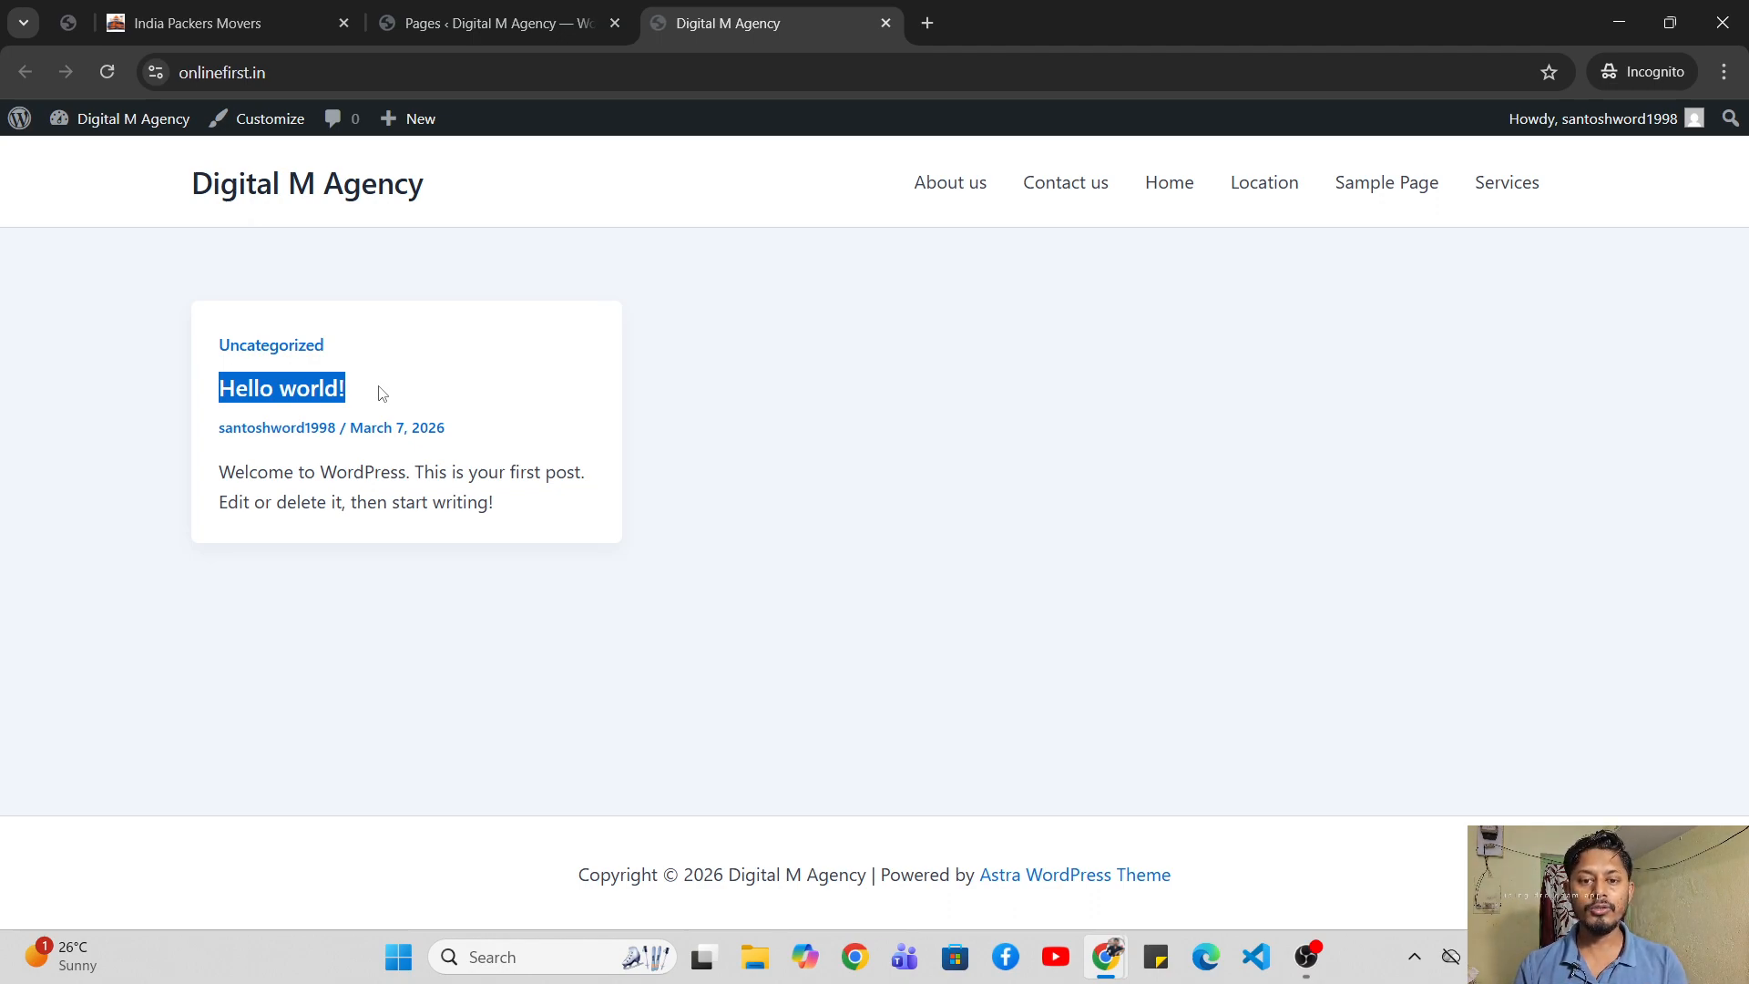
- In the Reading settings, make the homepage display a static page, choose Home as the homepage and save the changes
{"action": "left_click", "coordinate": [492, 23]}
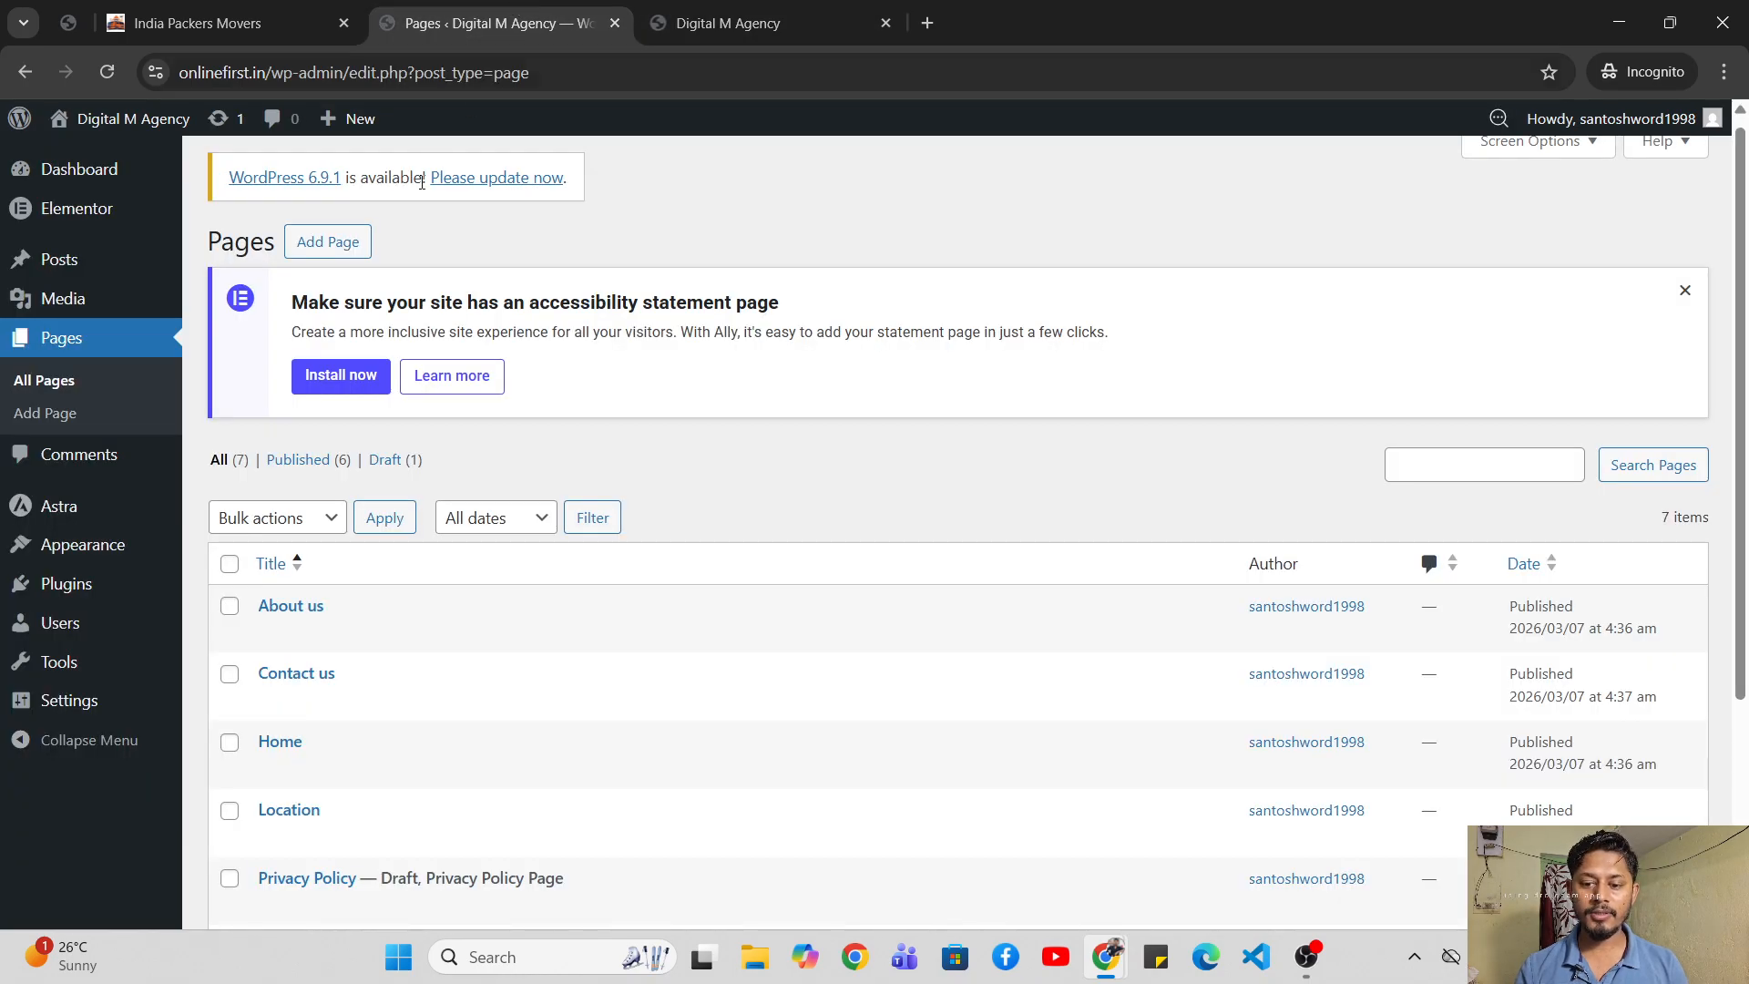
{"action": "mouse_move", "coordinate": [80, 701]}
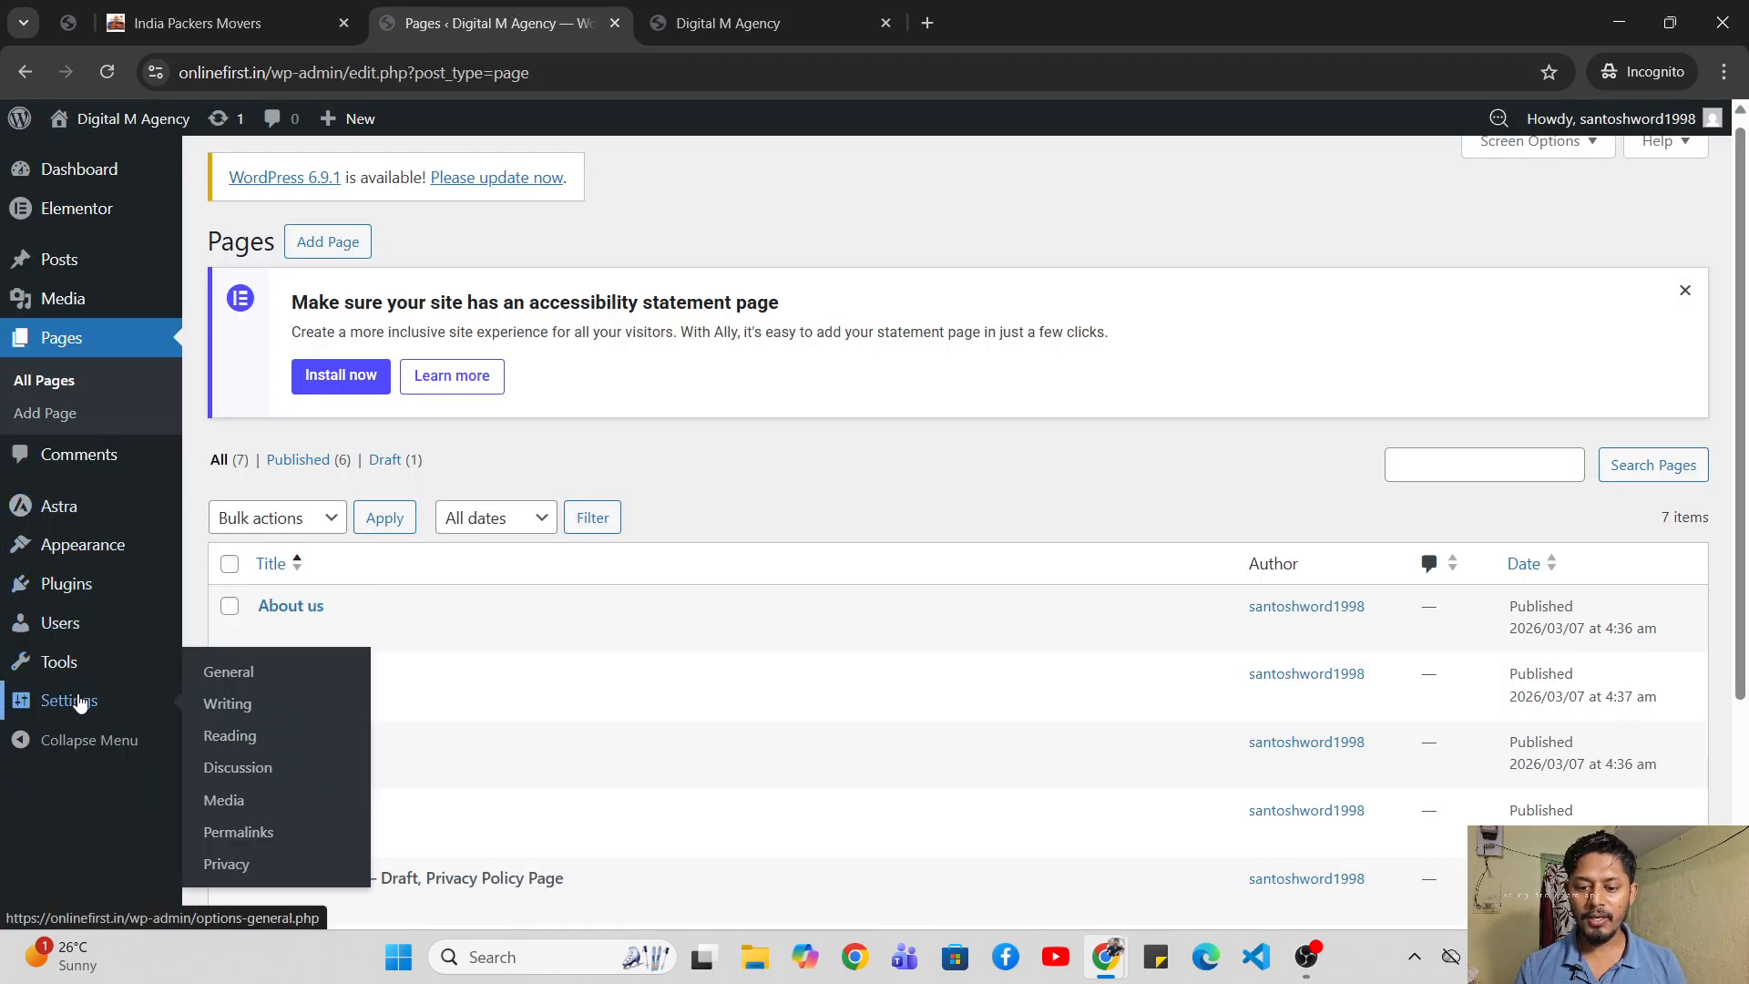
{"action": "left_click", "coordinate": [226, 737]}
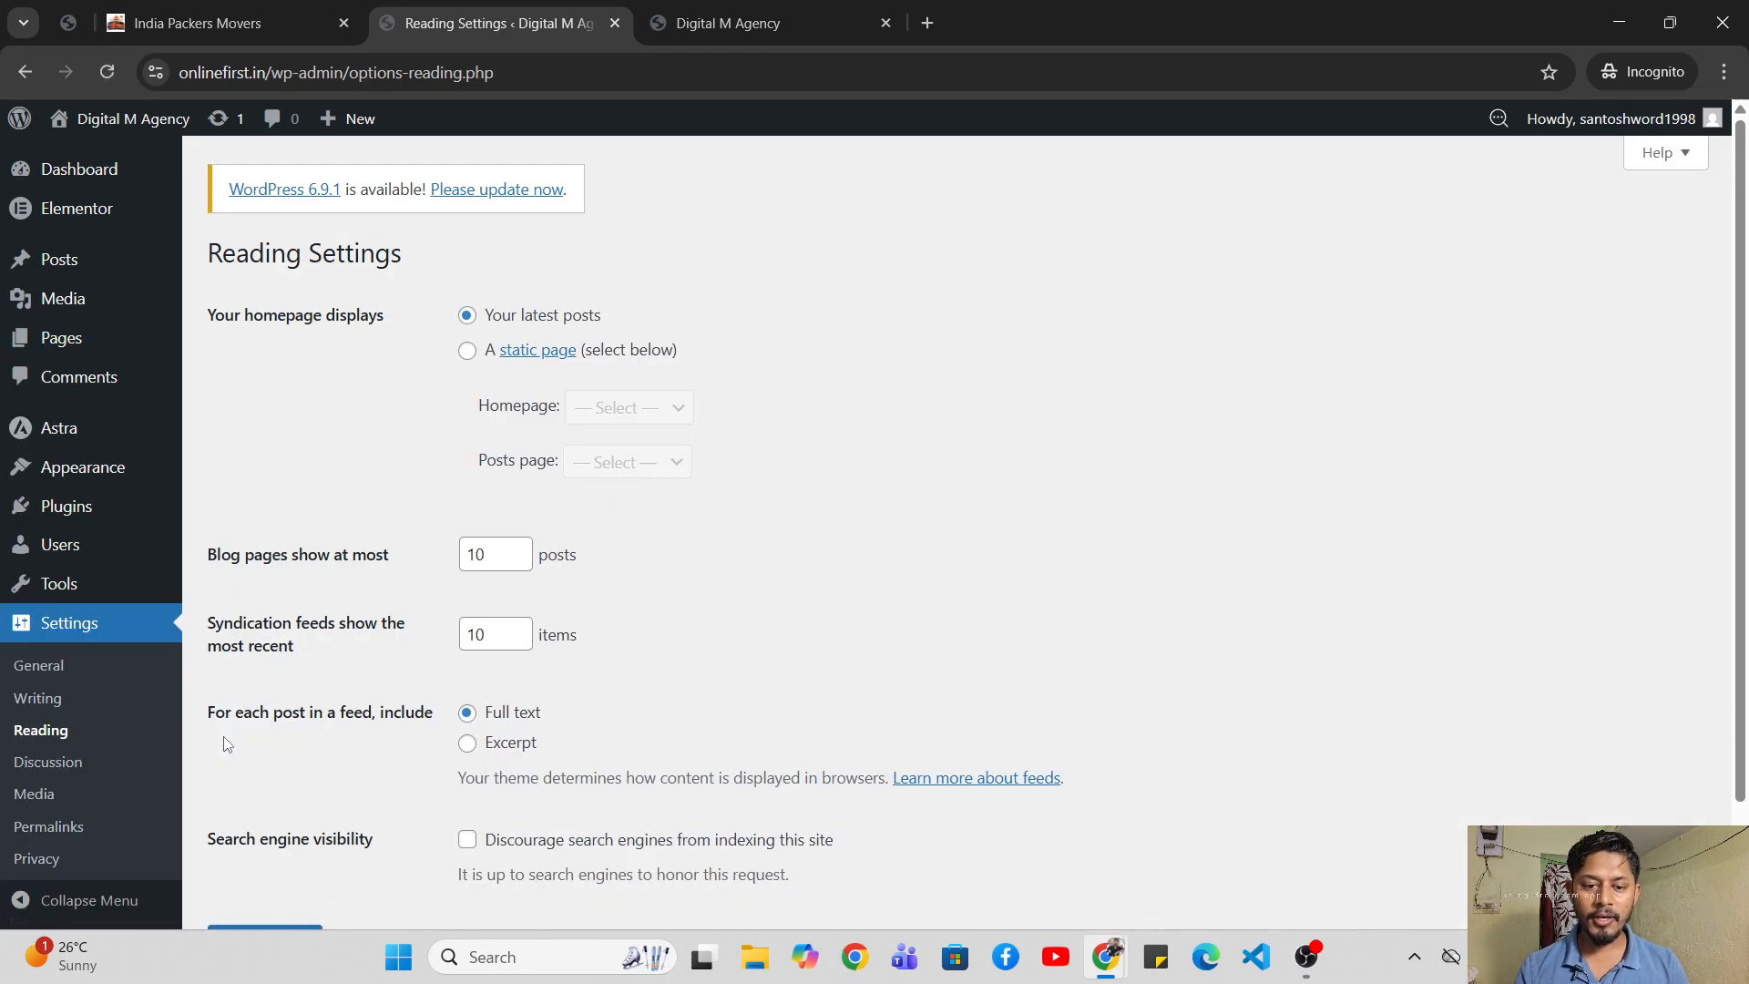
{"action": "left_click_drag", "start_coordinate": [200, 320], "coordinate": [384, 330]}
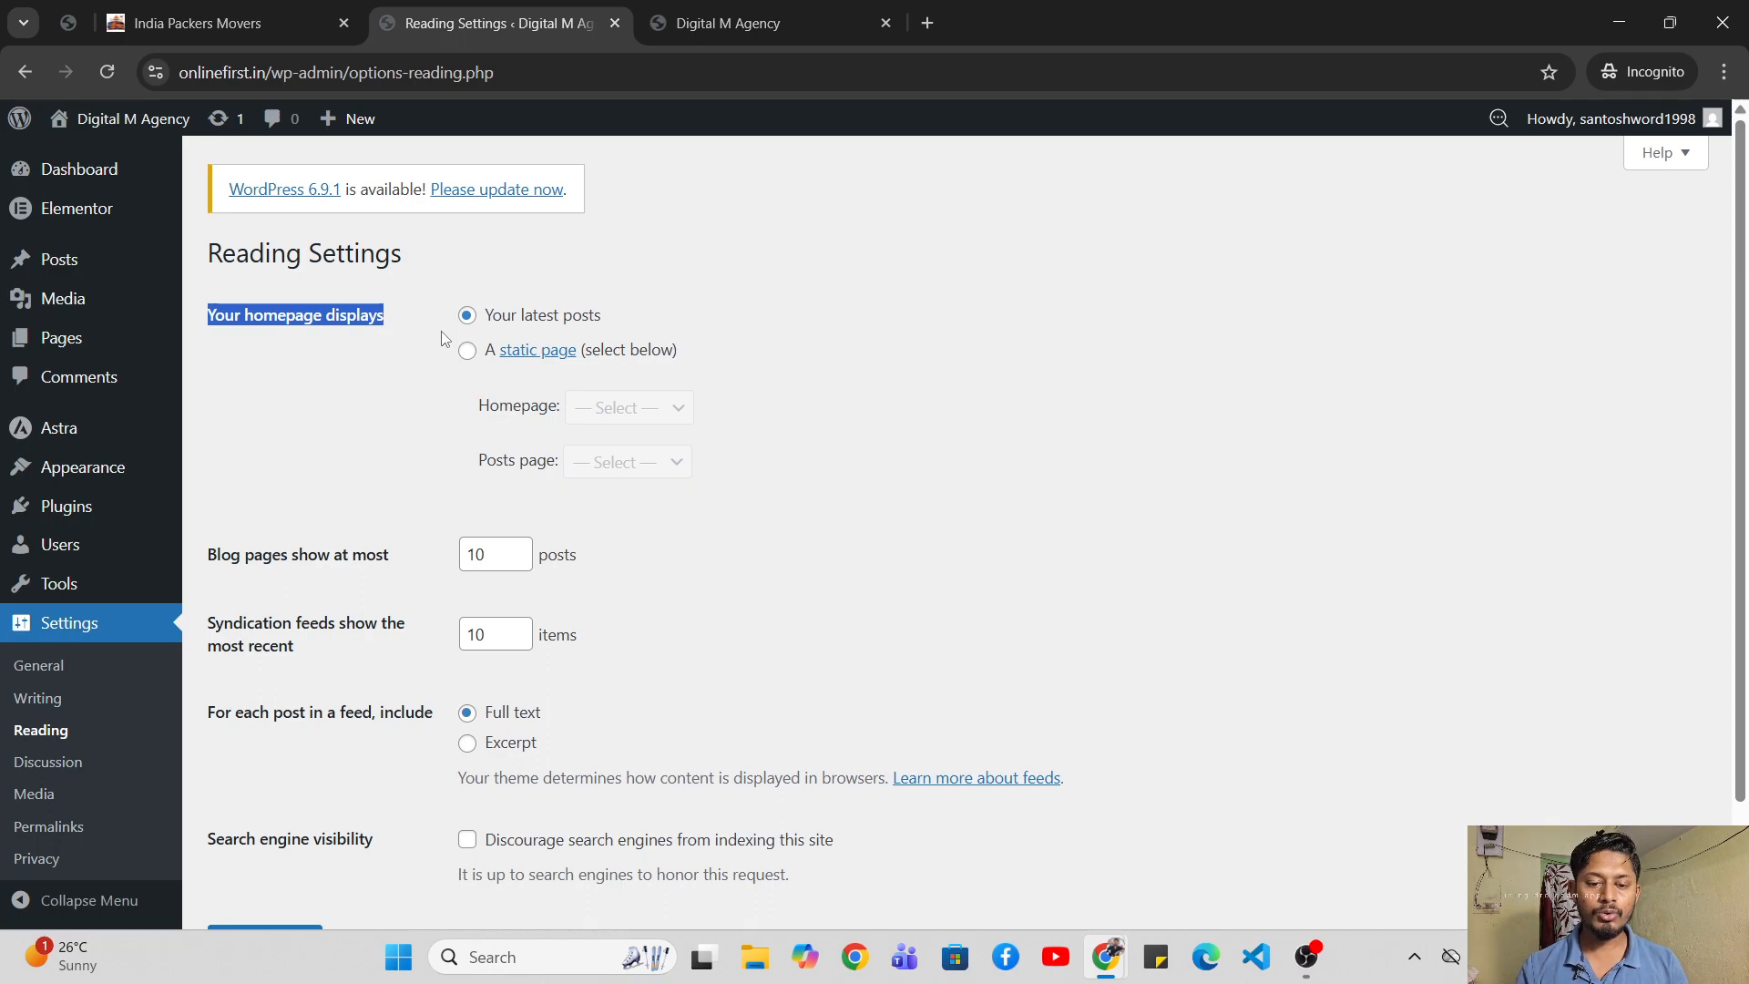
{"action": "left_click", "coordinate": [467, 353]}
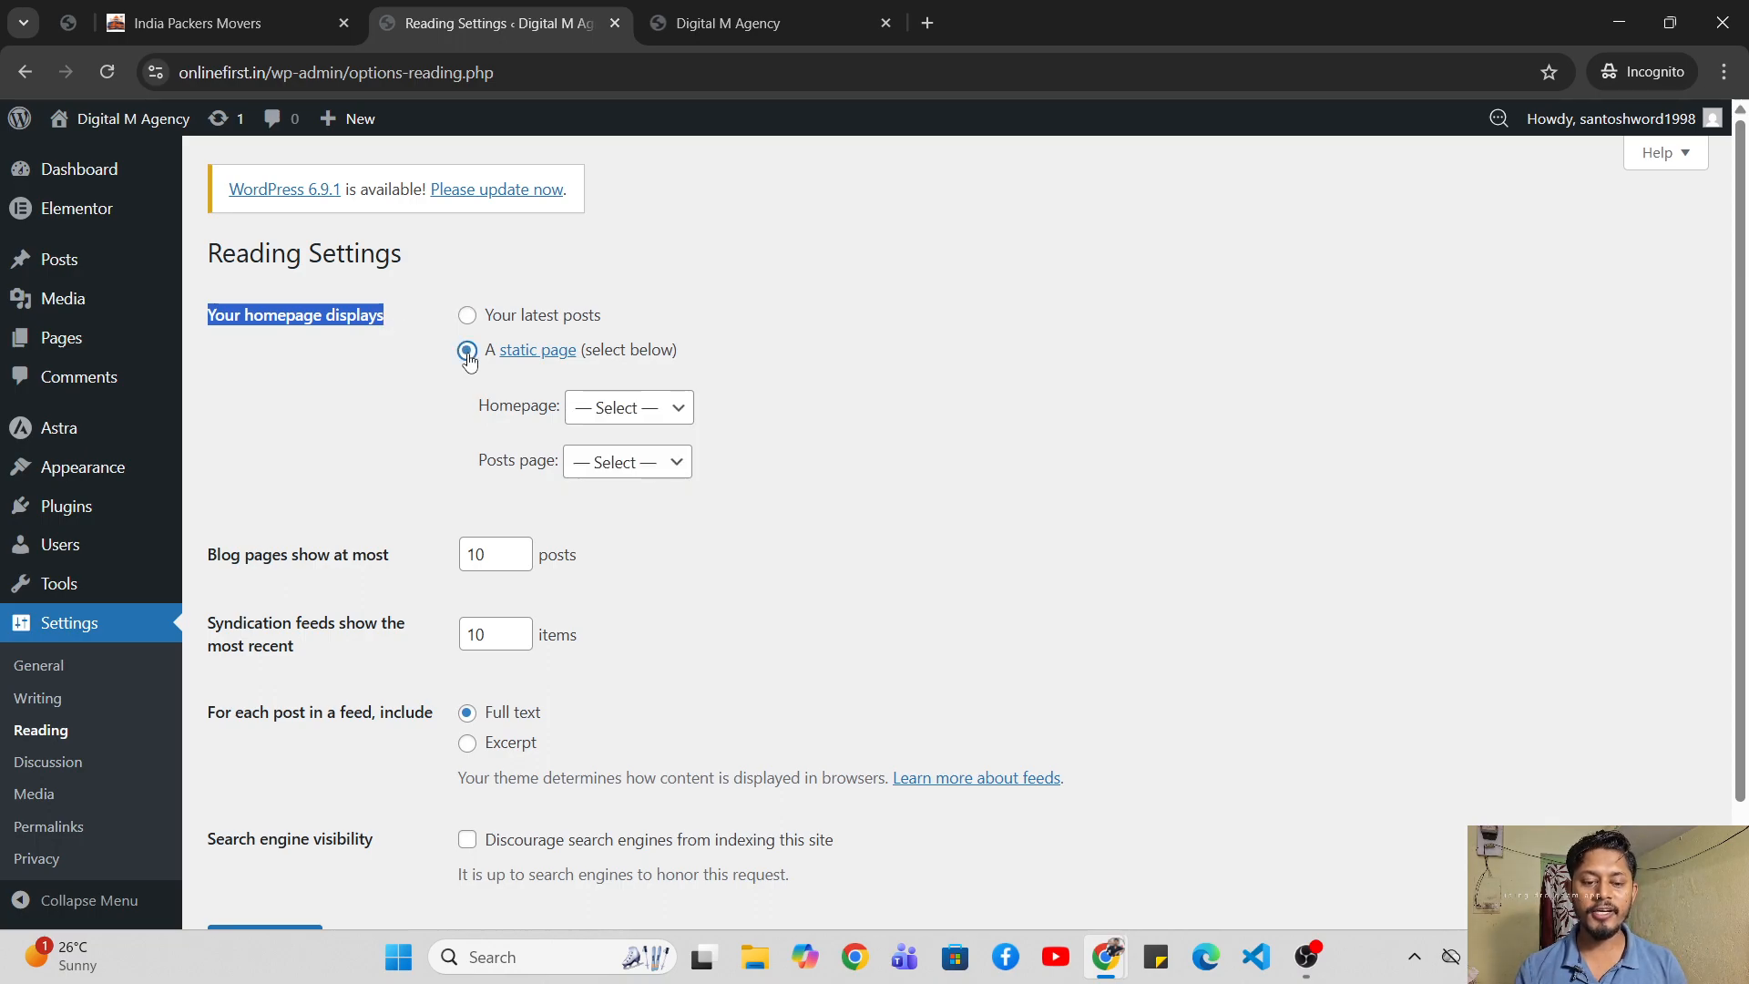
{"action": "left_click", "coordinate": [614, 414]}
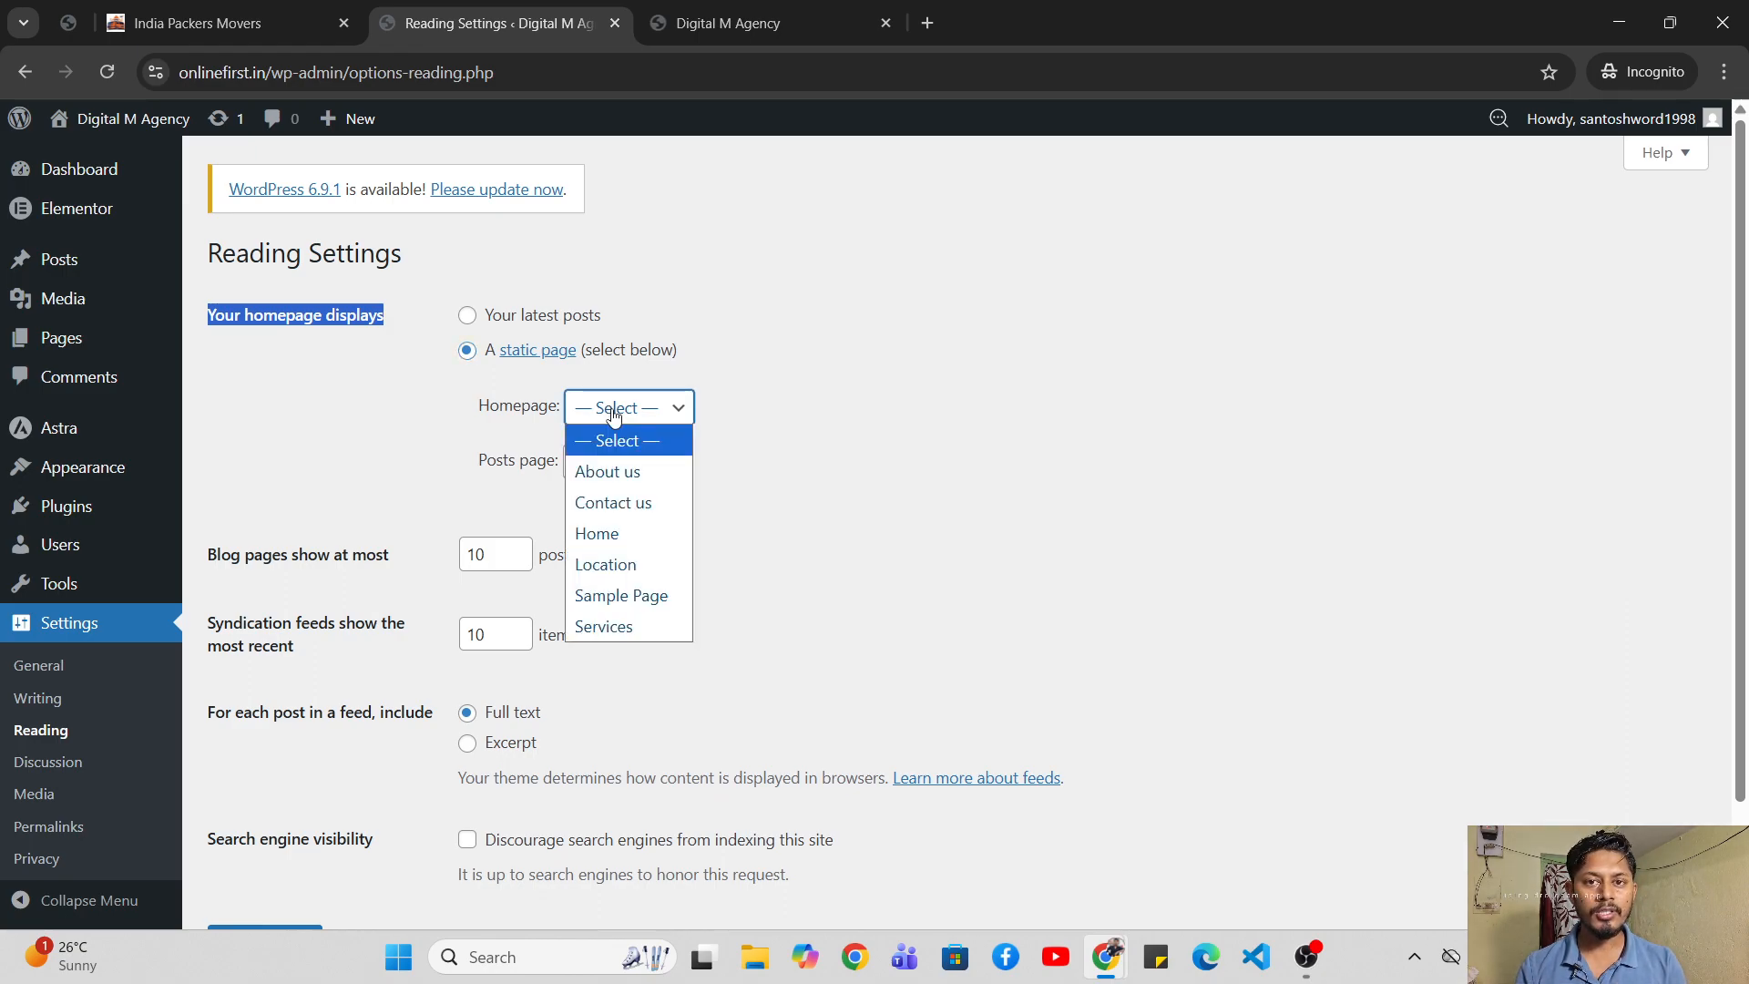
{"action": "left_click", "coordinate": [605, 535]}
{"action": "scroll", "coordinate": [604, 534], "scroll_direction": "down", "scroll_amount": 2}
{"action": "left_click", "coordinate": [262, 818]}
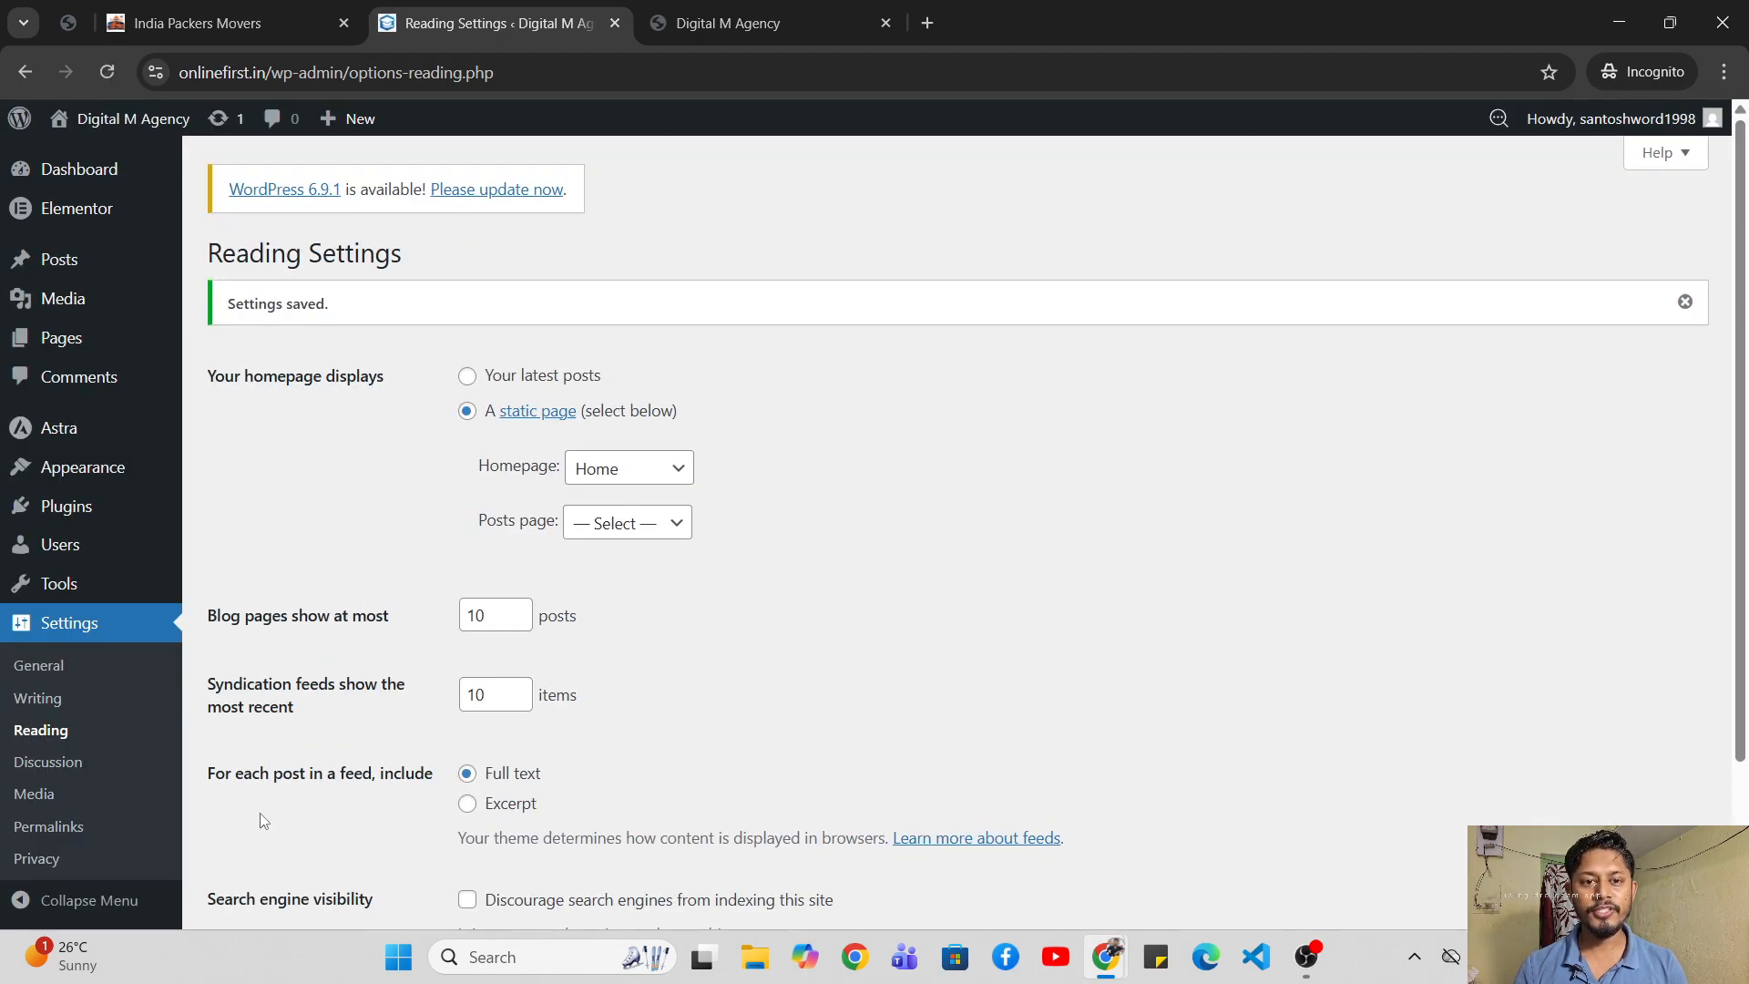
- Reload the live site and check which page it displays as the homepage
{"action": "left_click", "coordinate": [745, 7]}
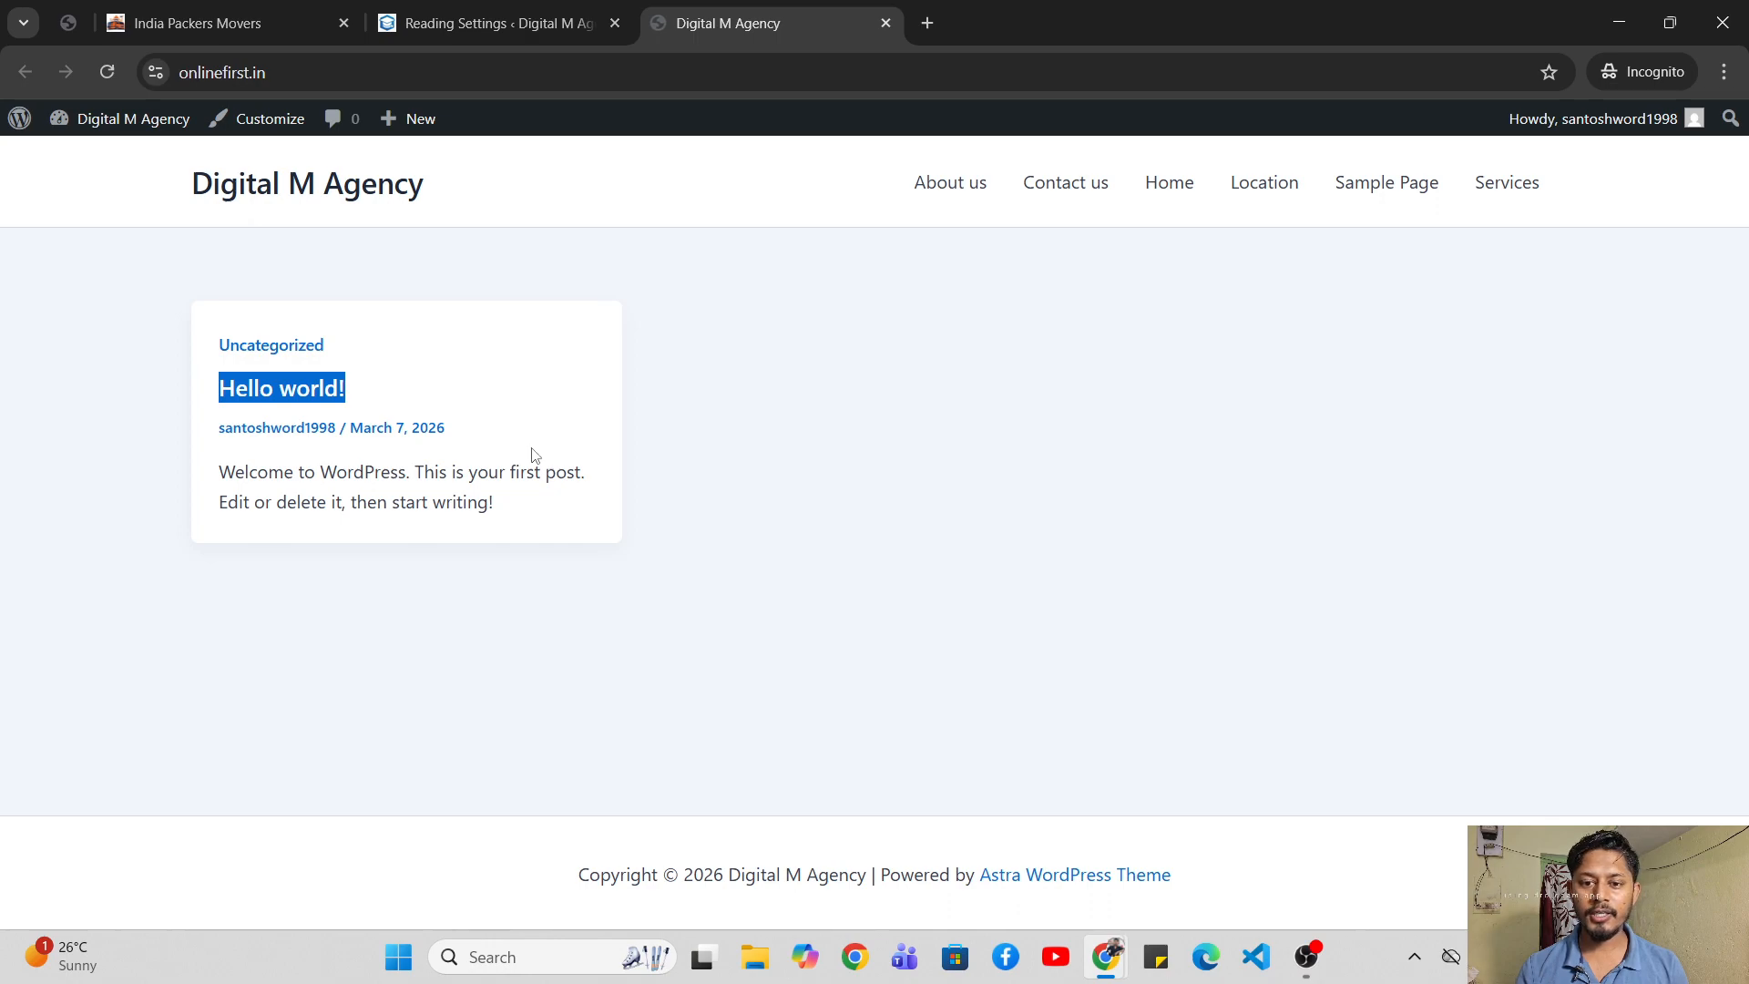
{"action": "left_click", "coordinate": [107, 75]}
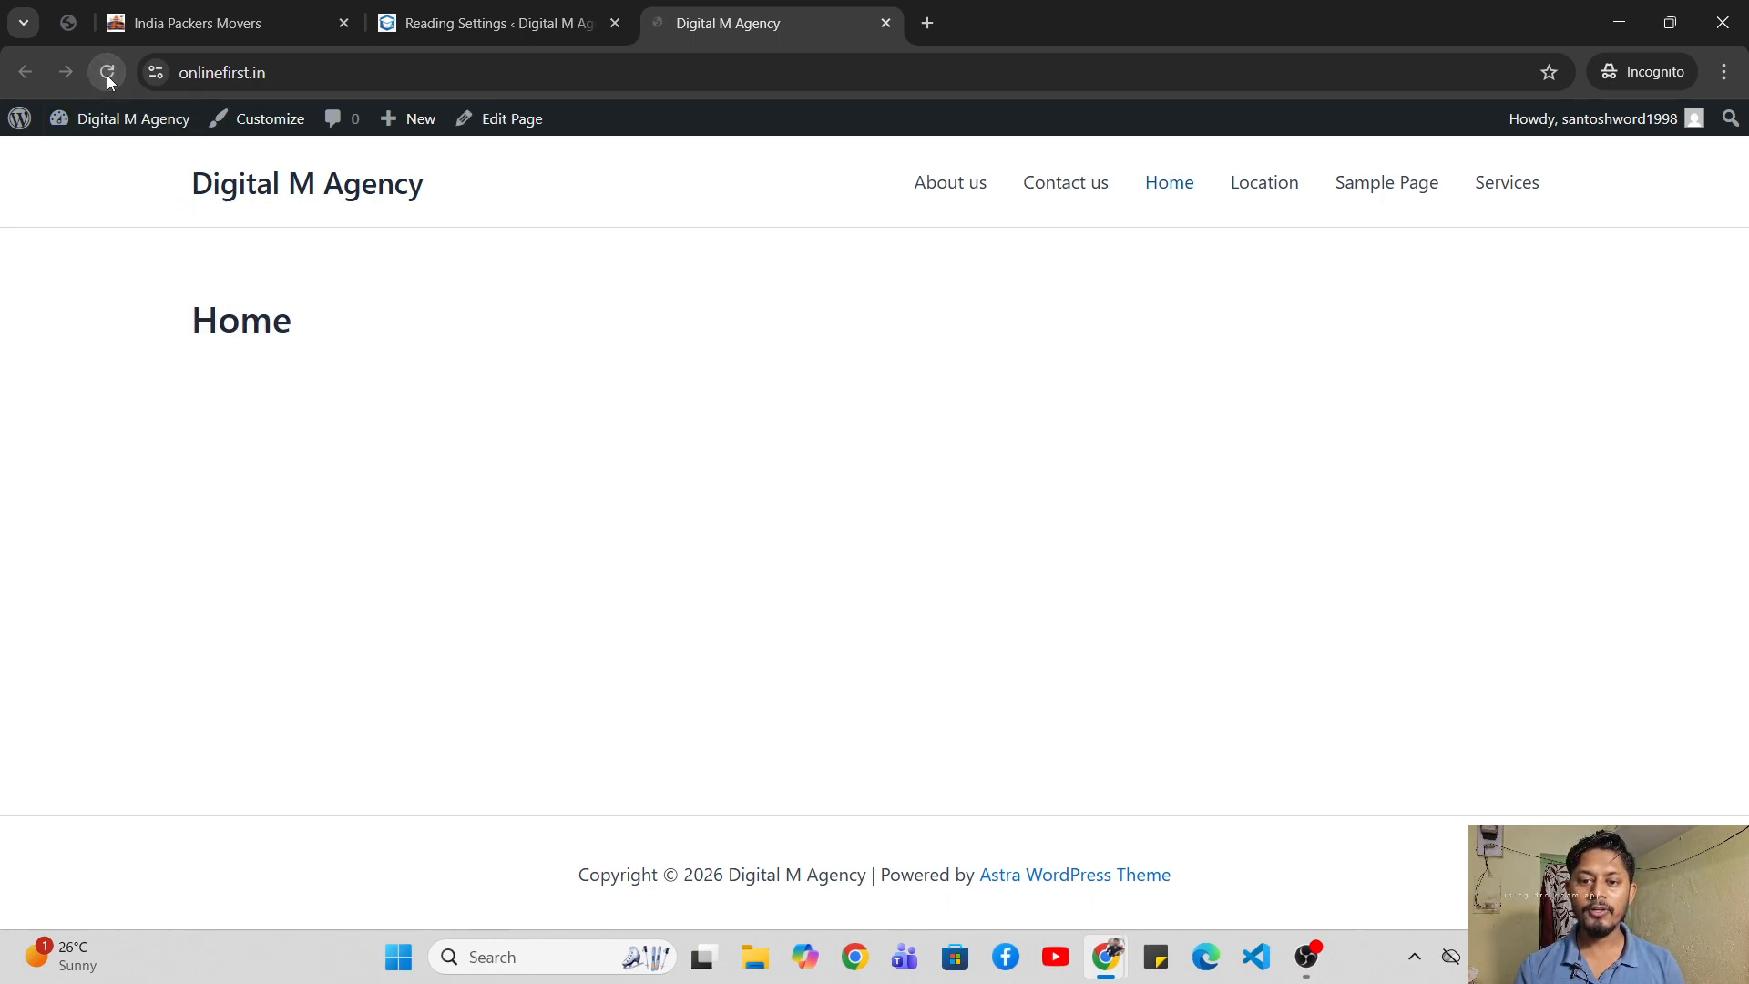
{"action": "left_click_drag", "start_coordinate": [177, 326], "coordinate": [319, 328]}
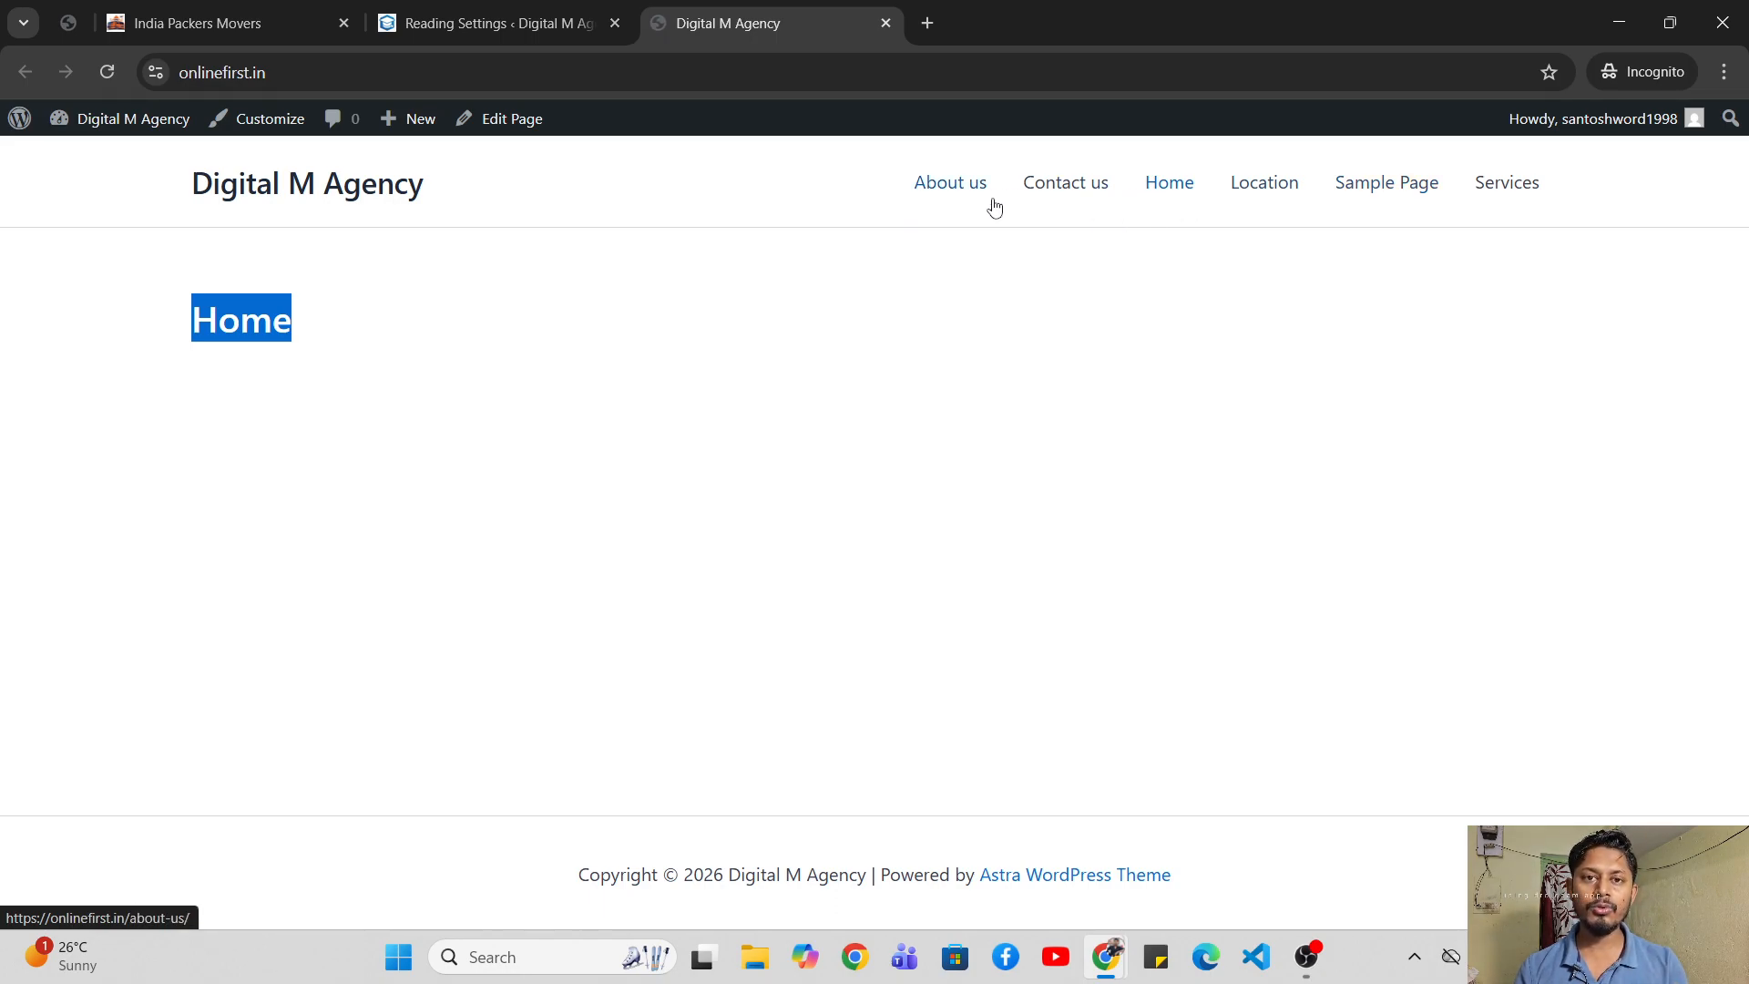
- Create a navigation menu named "Main menu", assigned to the Primary Menu location with new top-level pages added automatically
{"action": "left_click", "coordinate": [551, 9]}
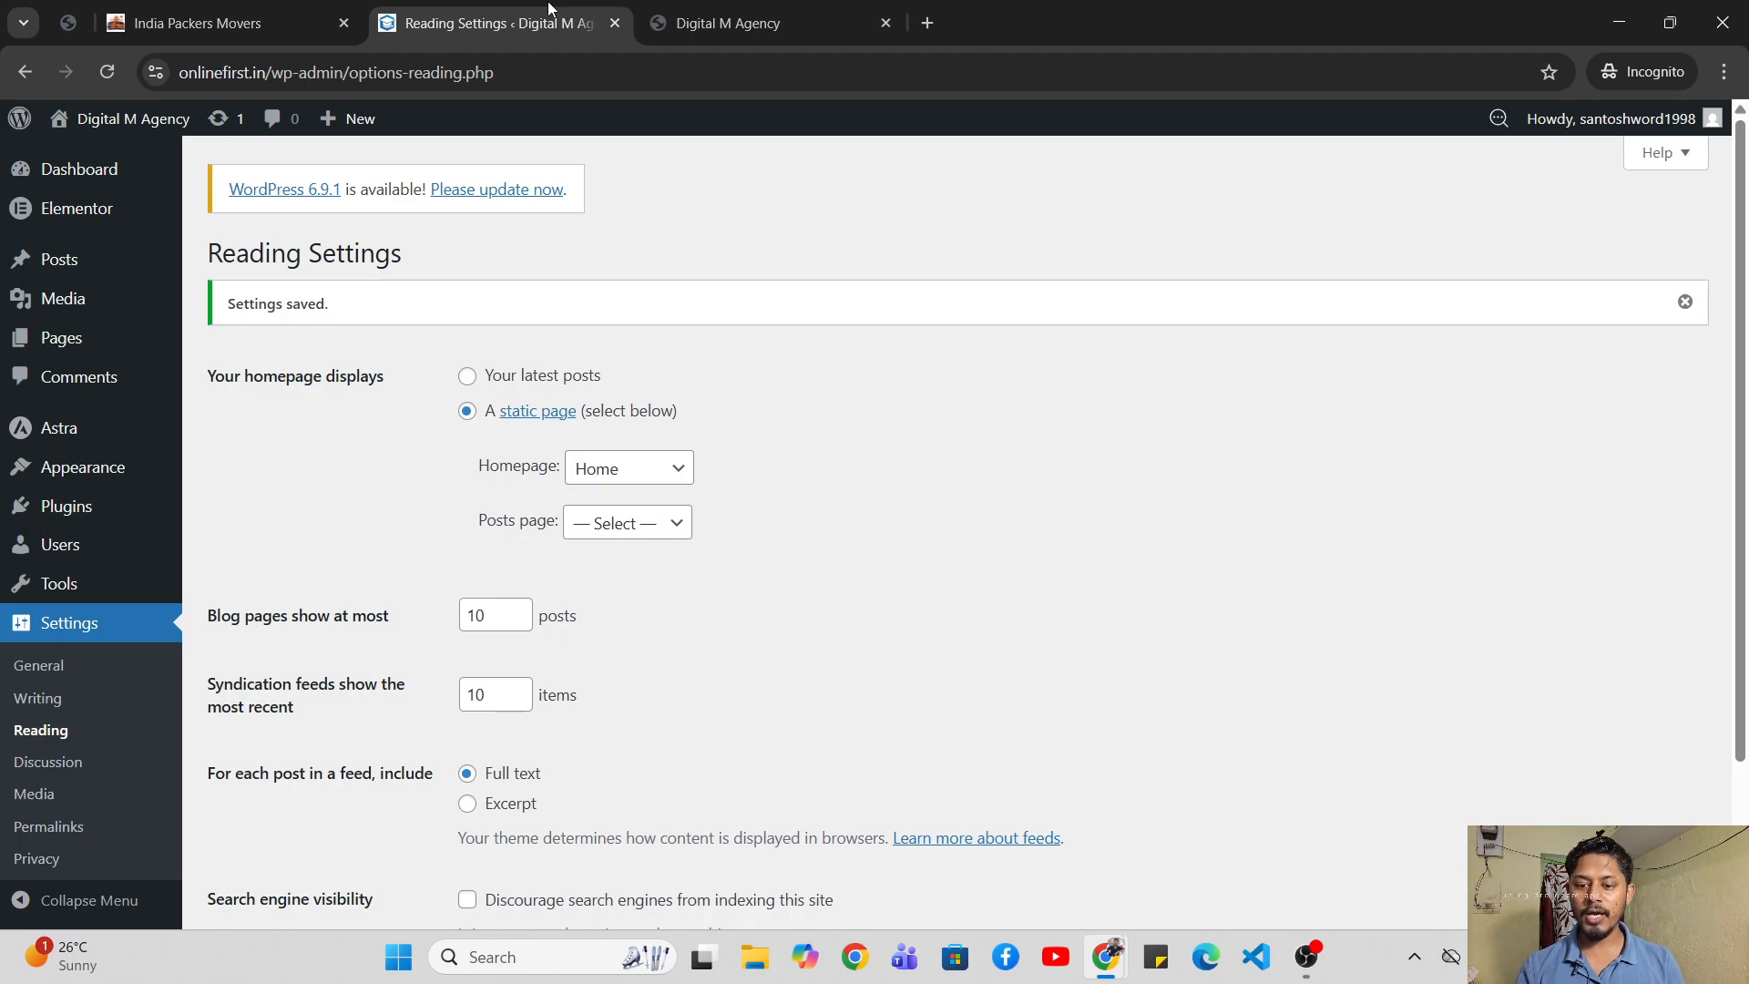
{"action": "mouse_move", "coordinate": [112, 469]}
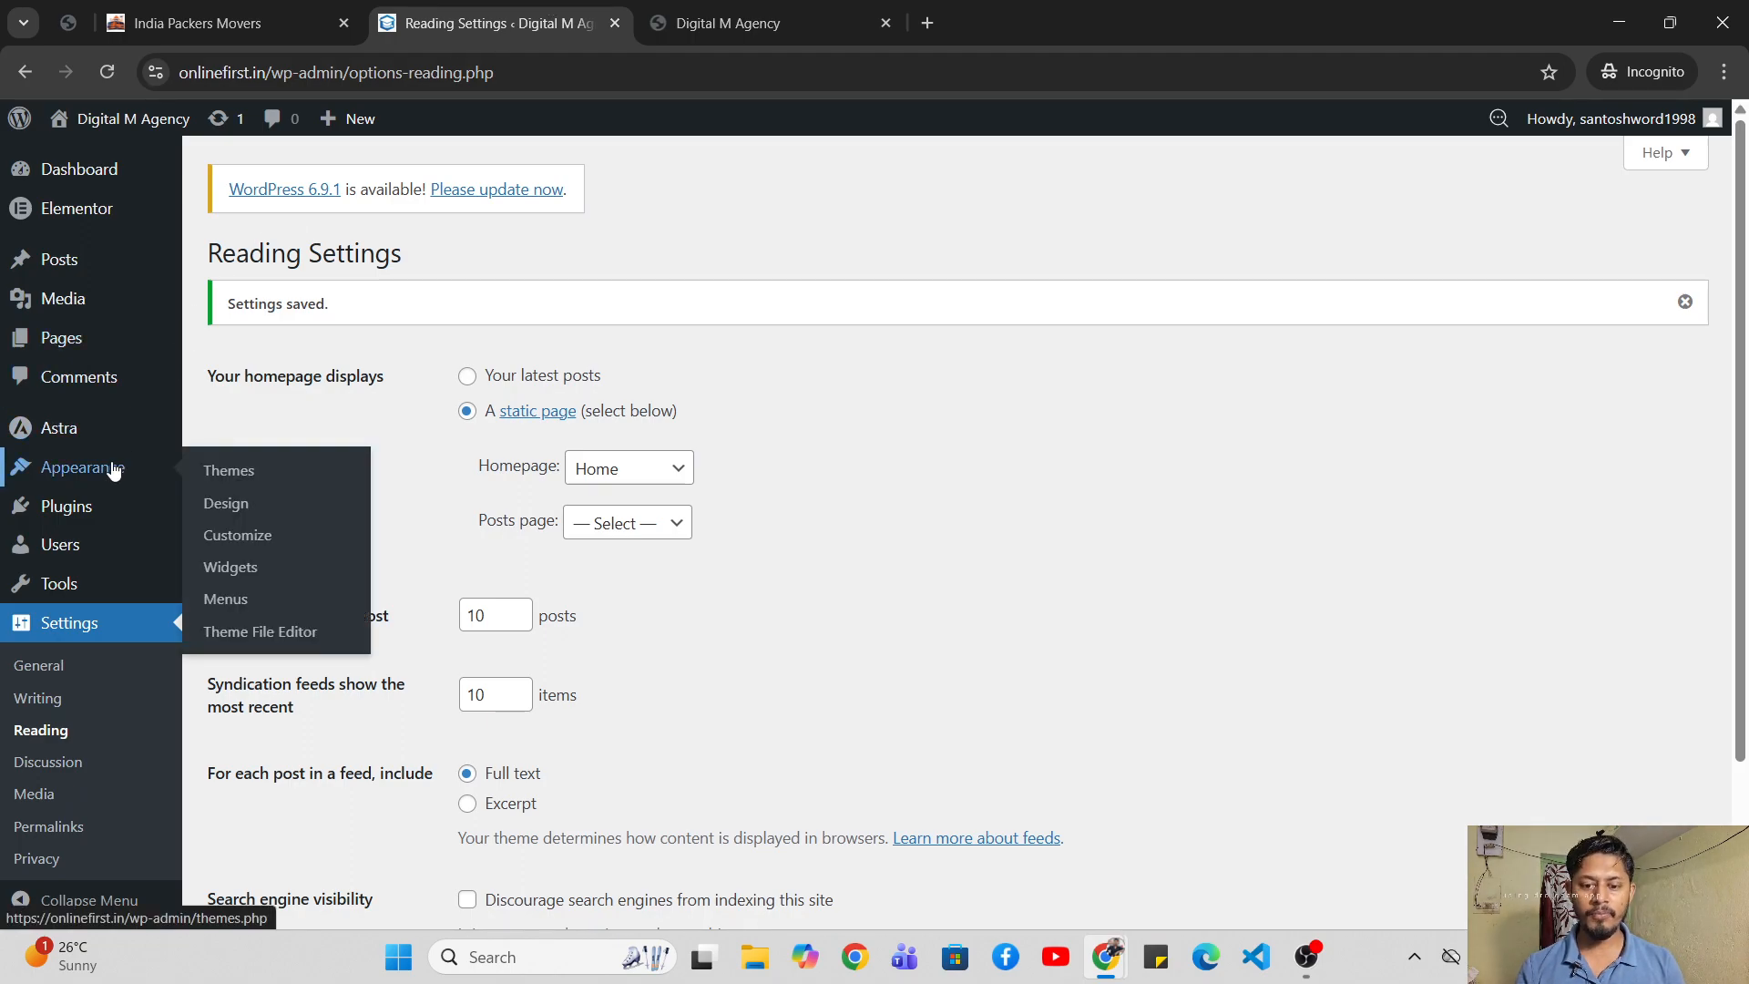
{"action": "left_click", "coordinate": [249, 602]}
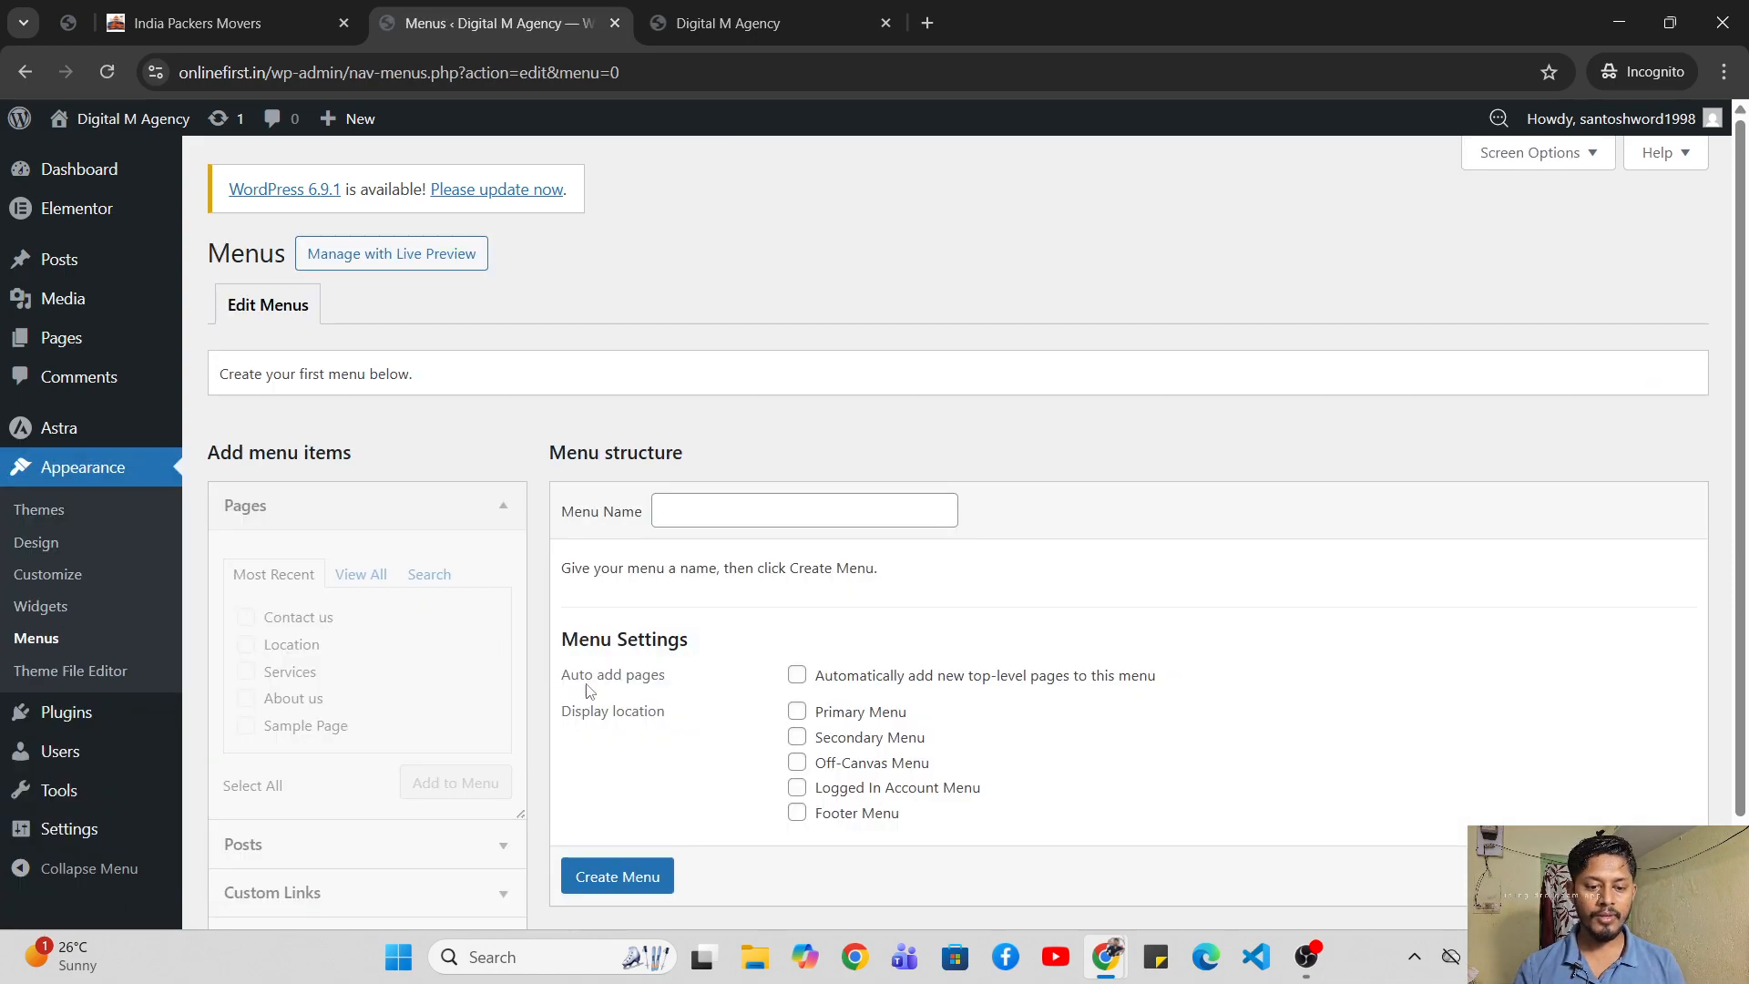
{"action": "scroll", "coordinate": [587, 684], "scroll_direction": "down", "scroll_amount": 2}
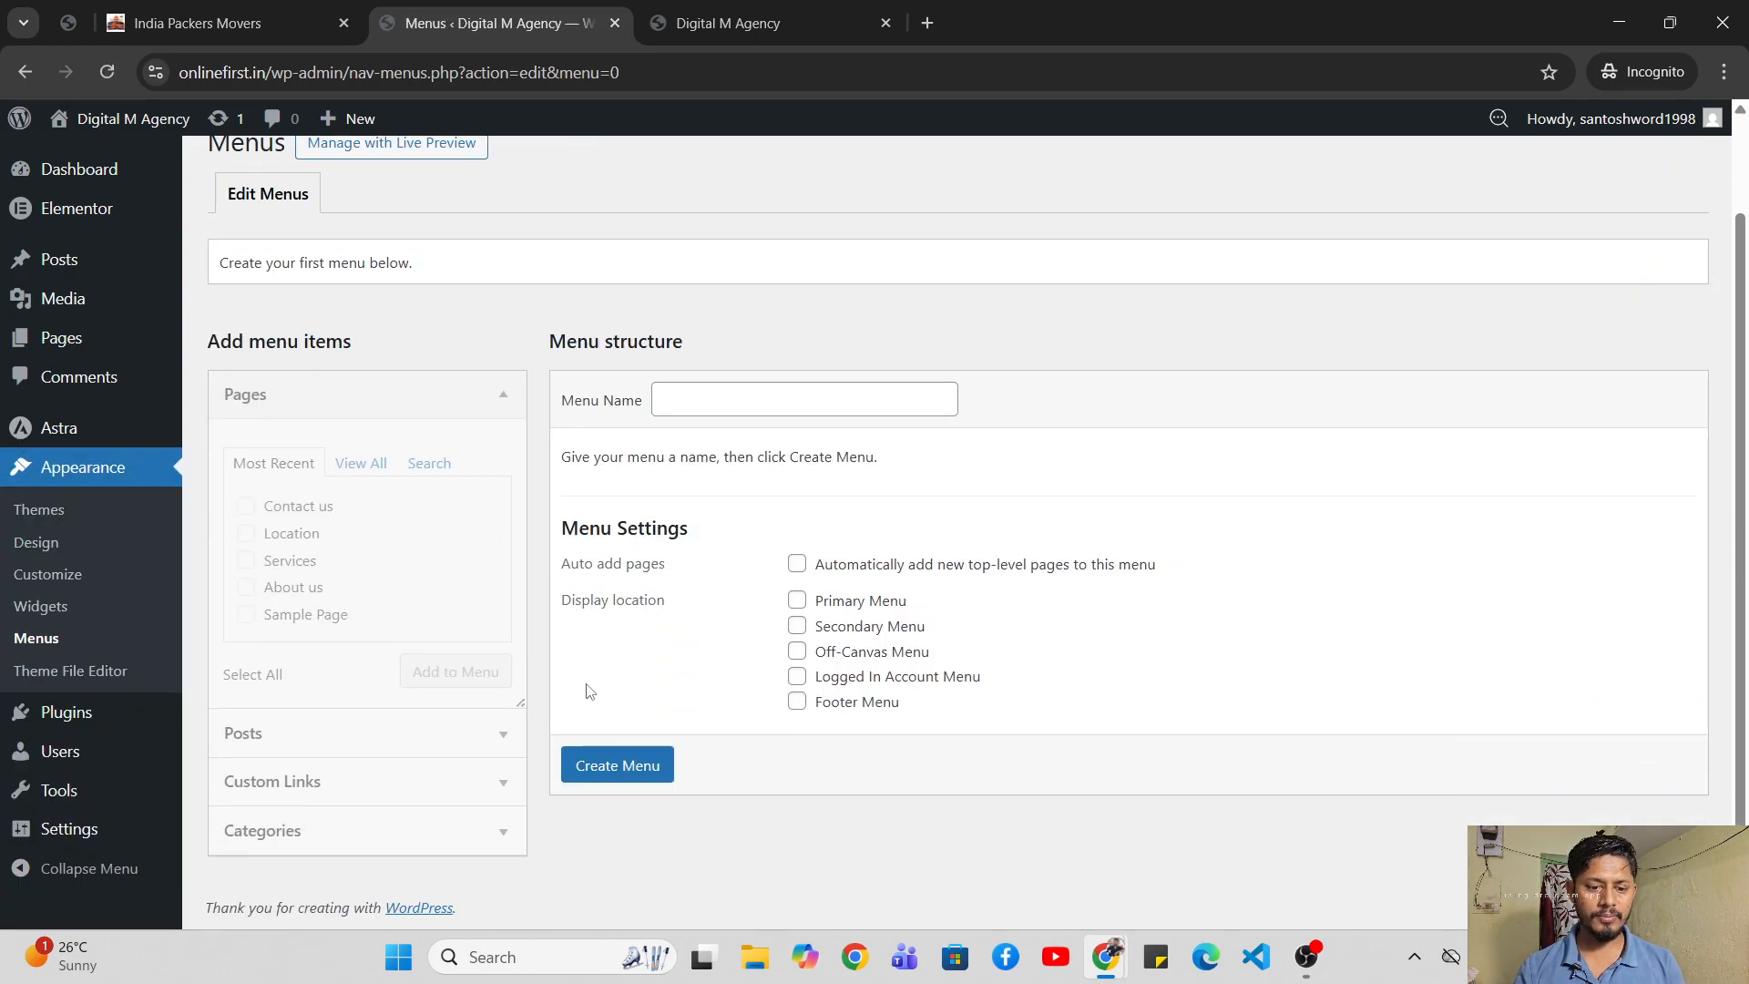
{"action": "left_click", "coordinate": [798, 603]}
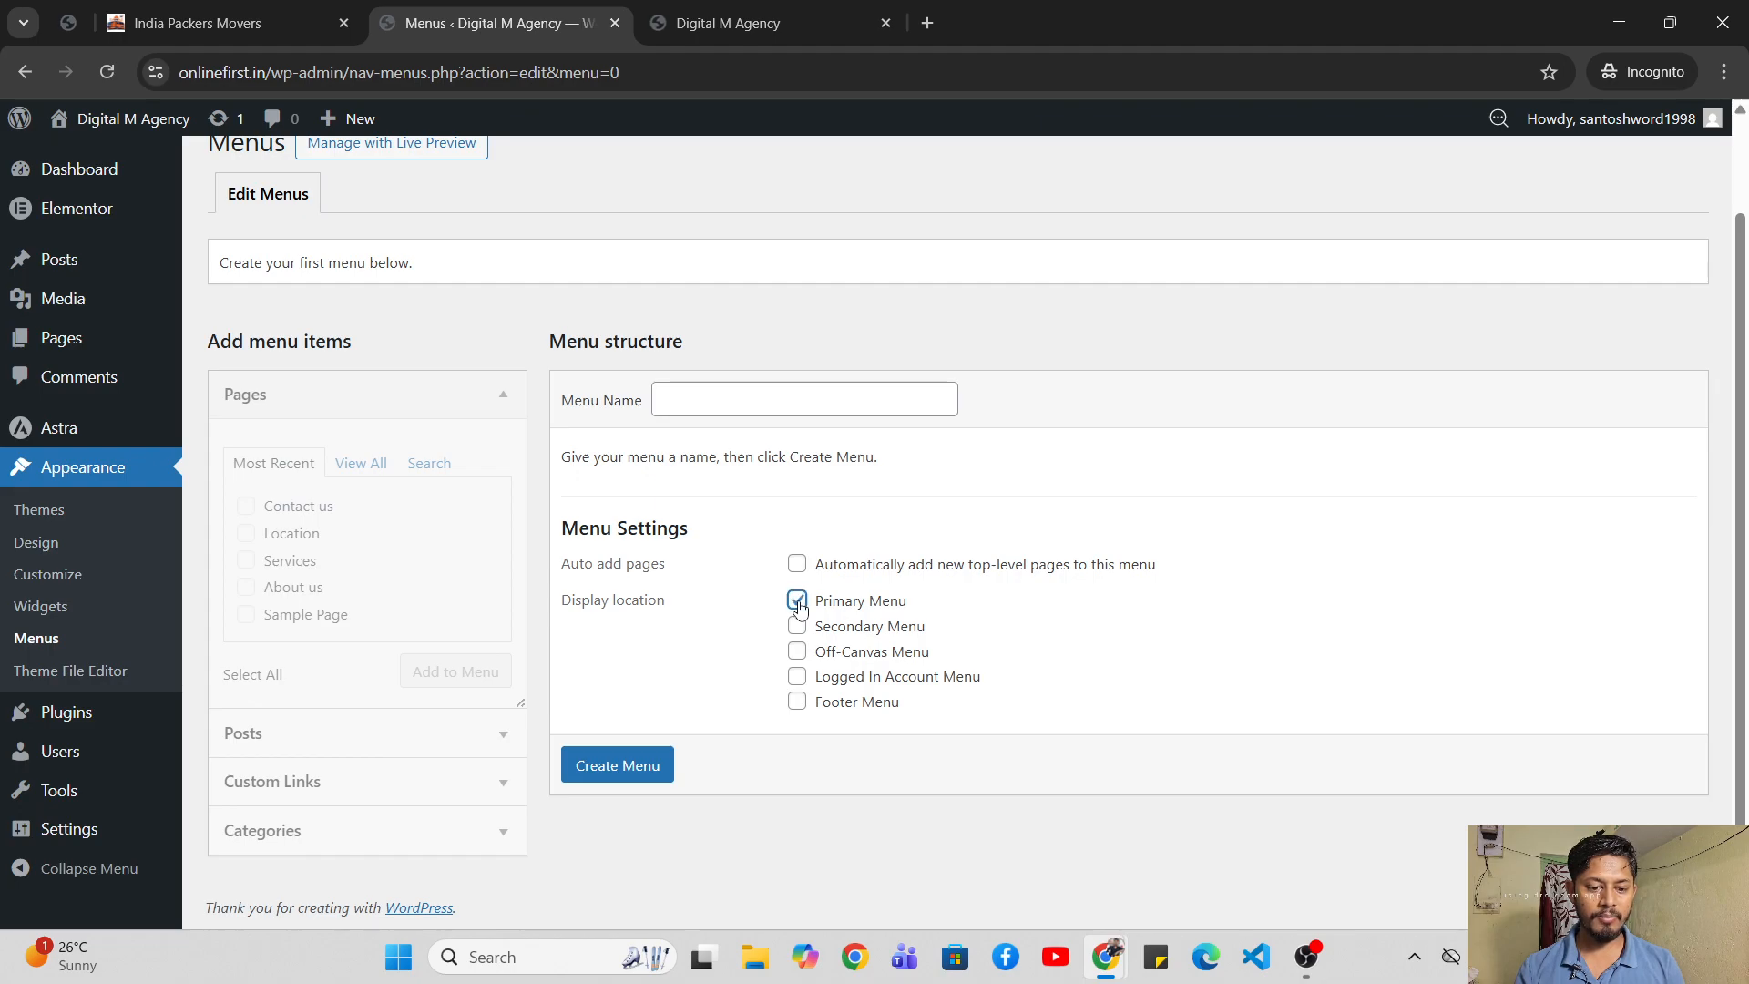
{"action": "left_click", "coordinate": [797, 564]}
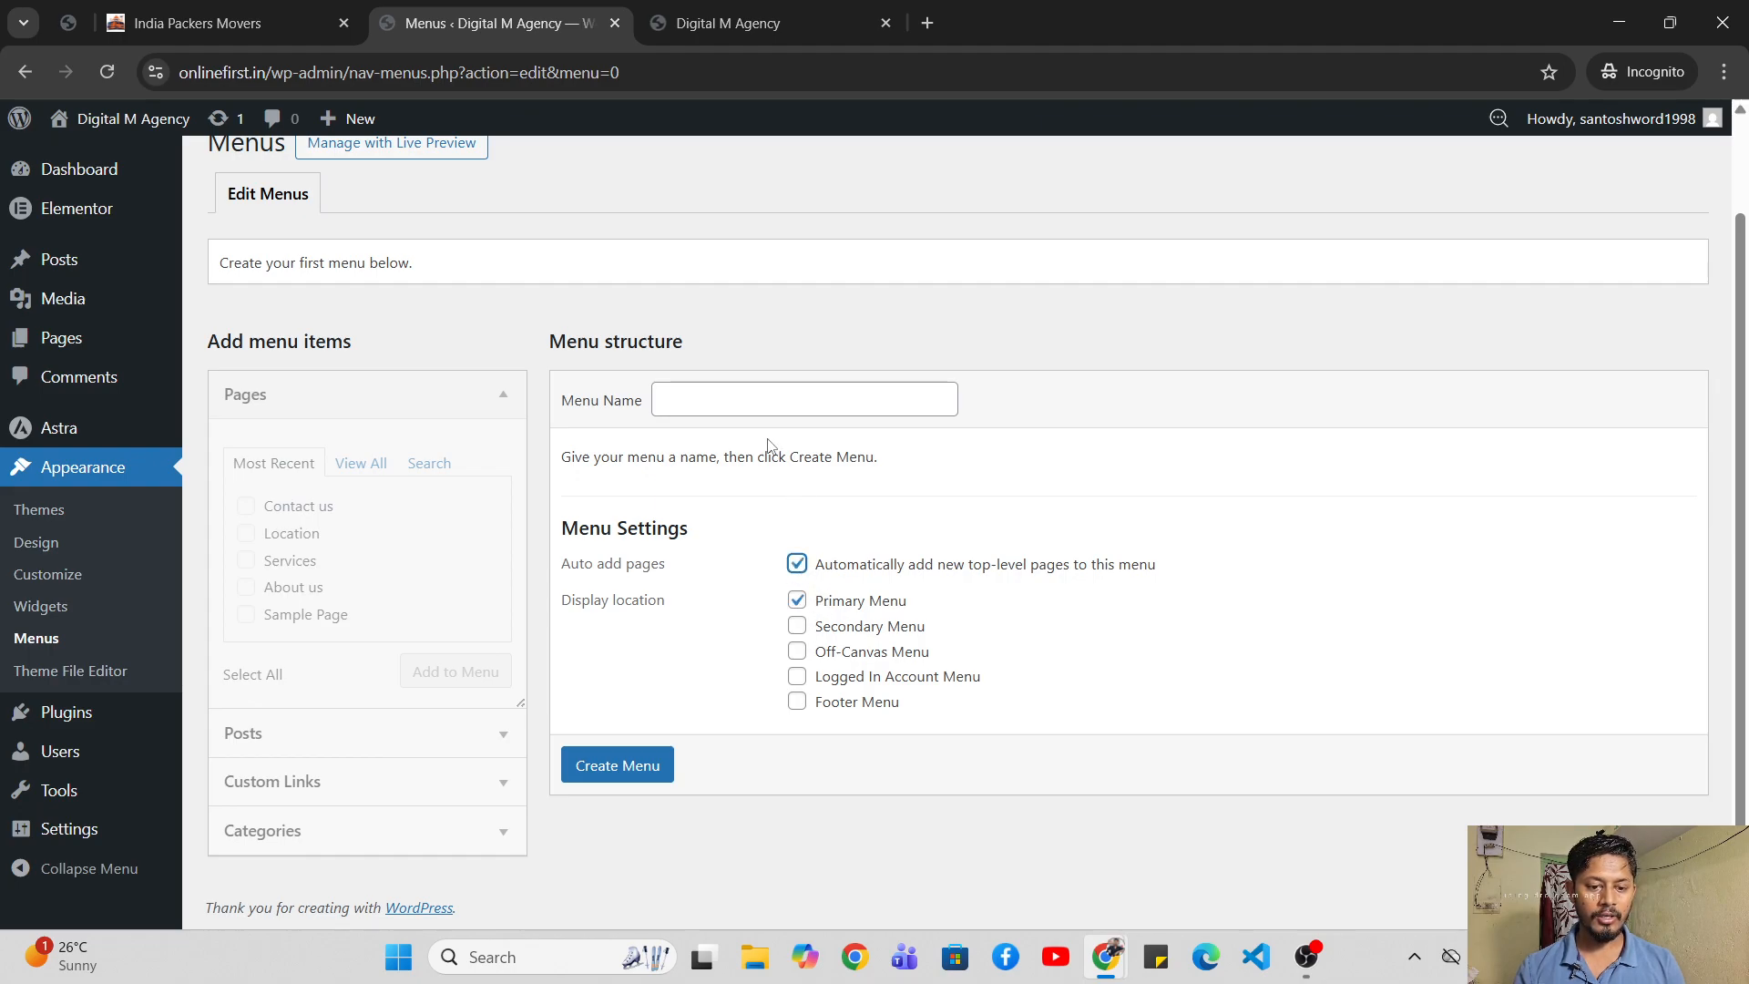
{"action": "left_click", "coordinate": [746, 401]}
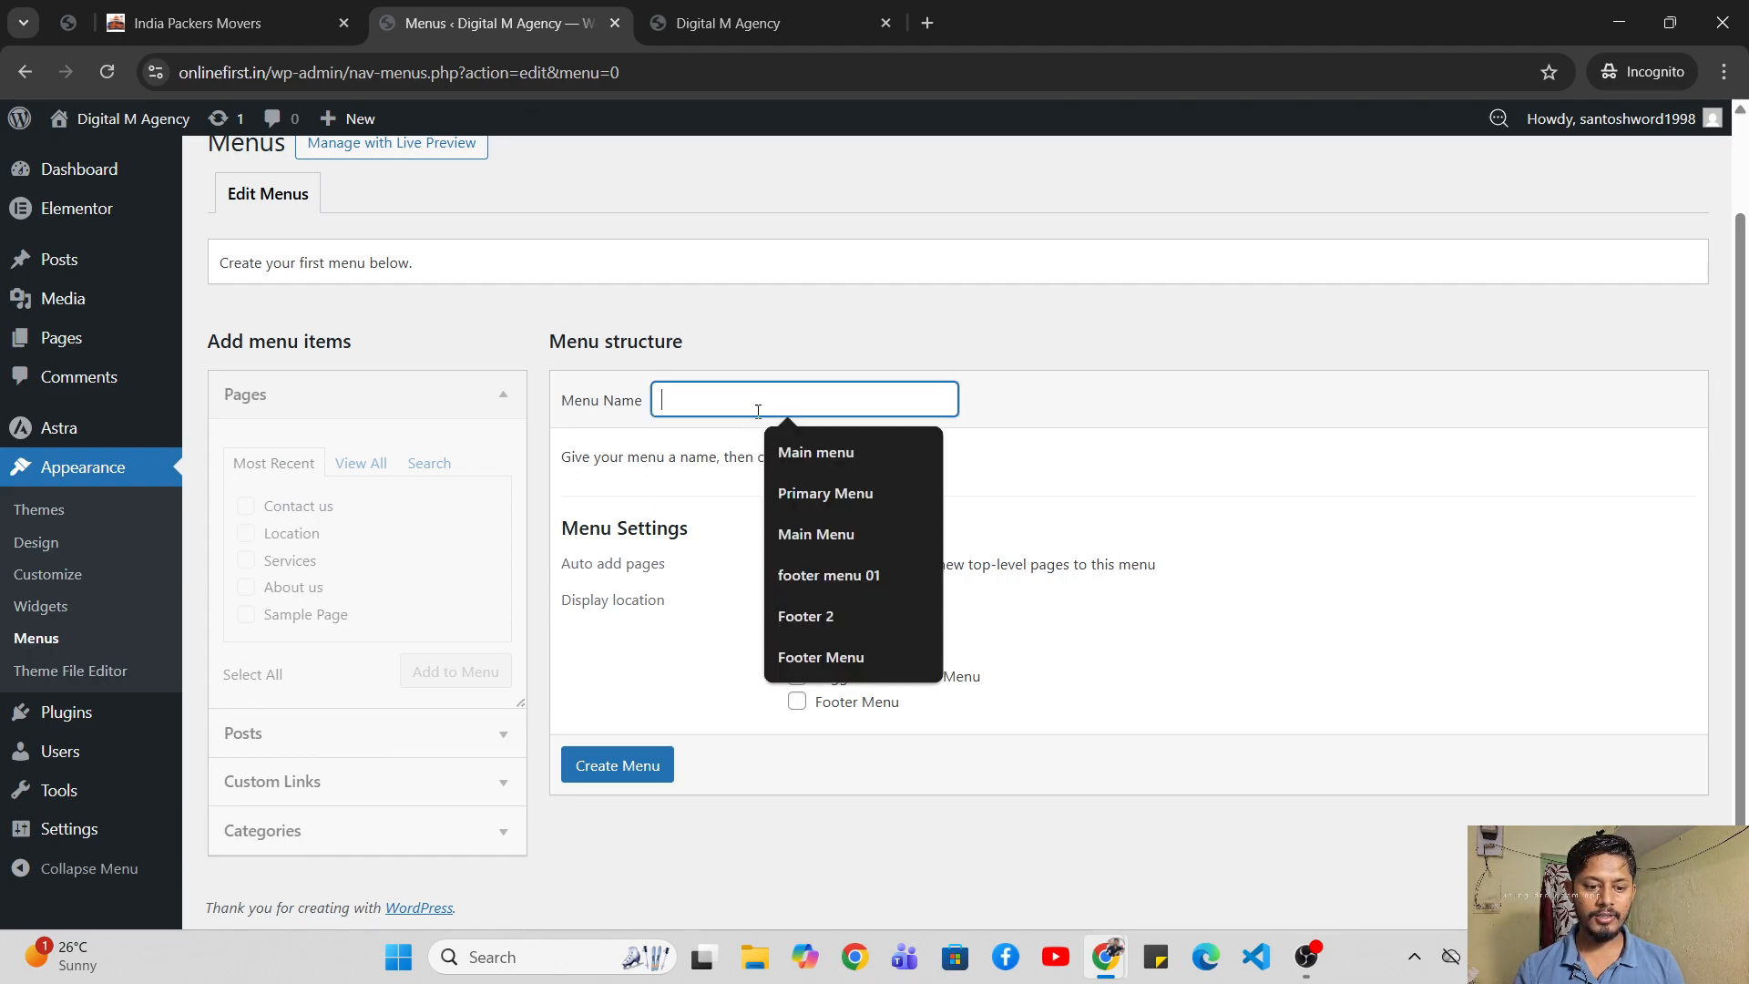
{"action": "left_click", "coordinate": [829, 455]}
{"action": "left_click", "coordinate": [626, 765]}
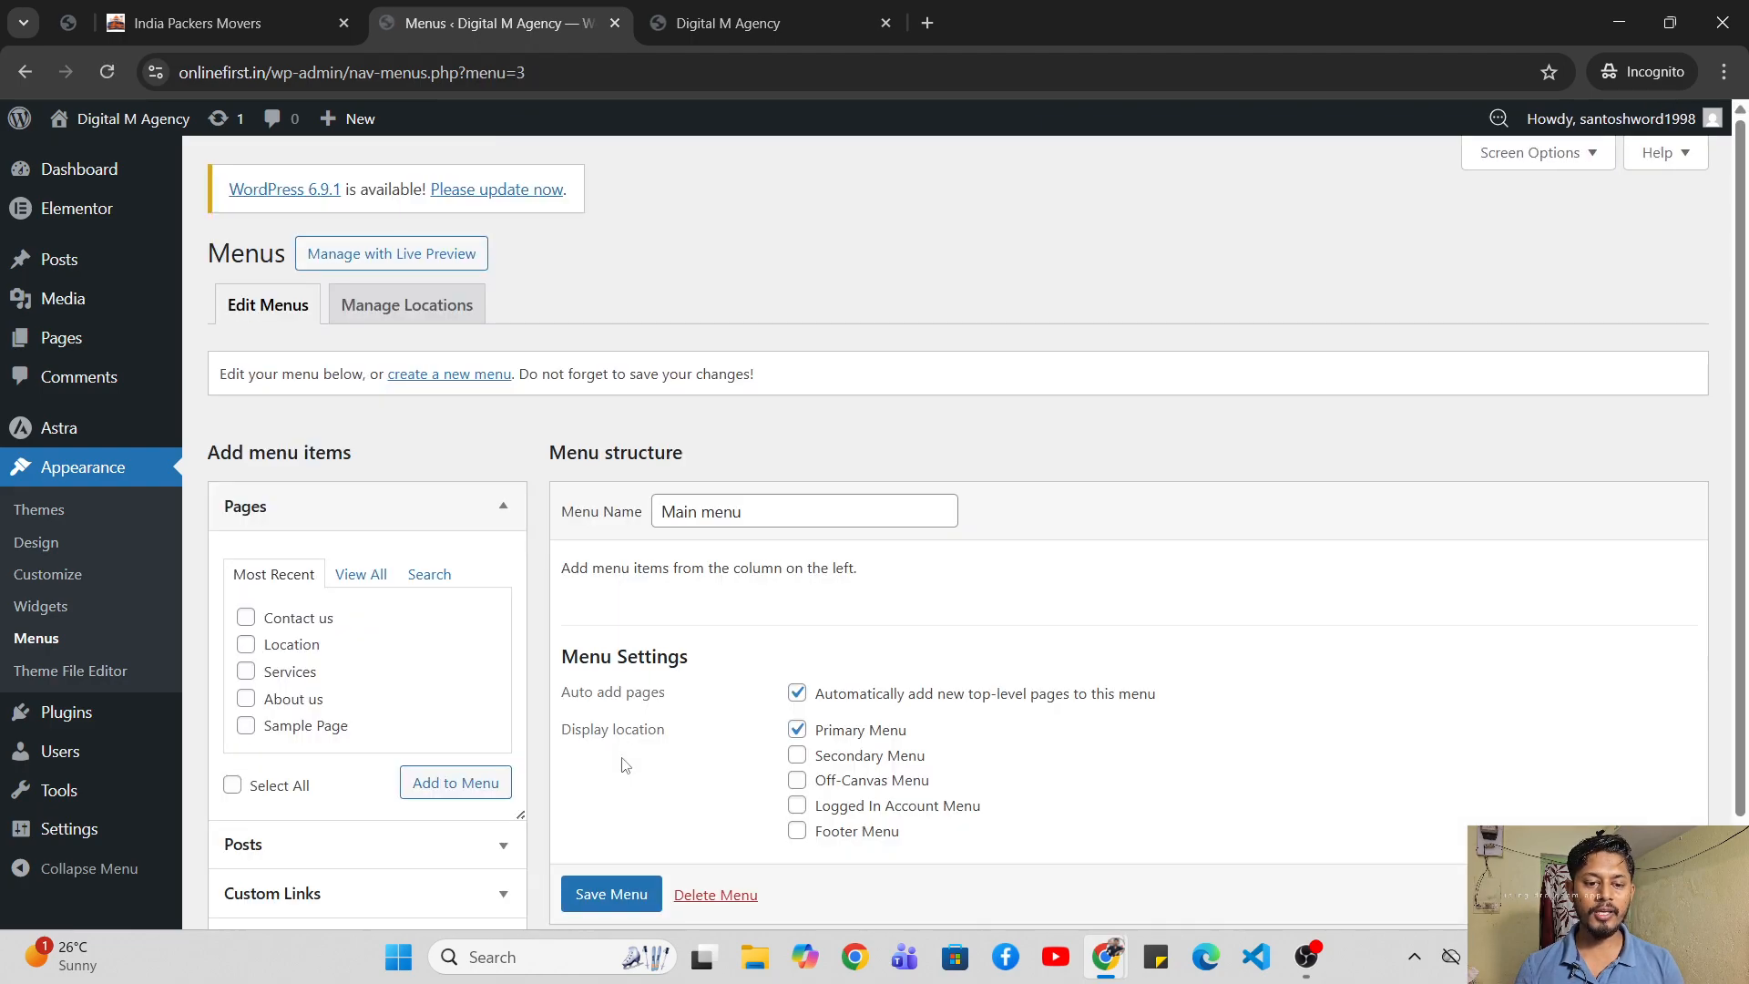
- Add the Contact us, Location and Services pages to Main menu
{"action": "scroll", "coordinate": [626, 765], "scroll_direction": "down", "scroll_amount": 2}
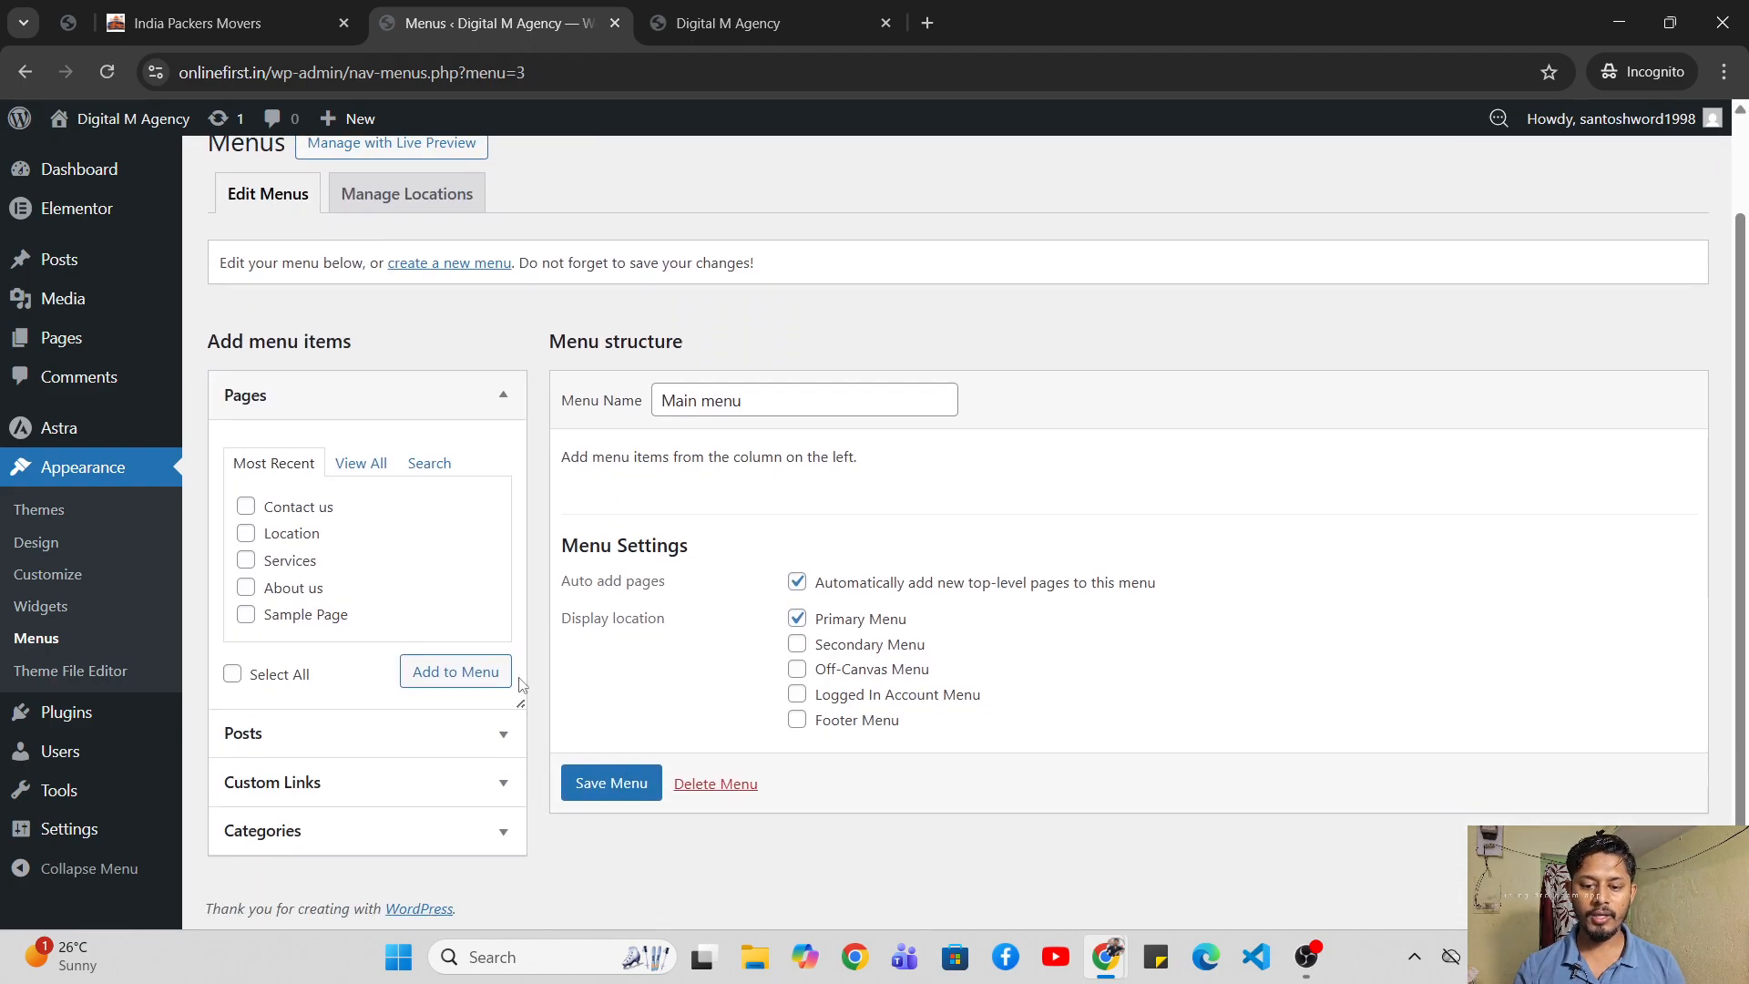
{"action": "left_click", "coordinate": [246, 510]}
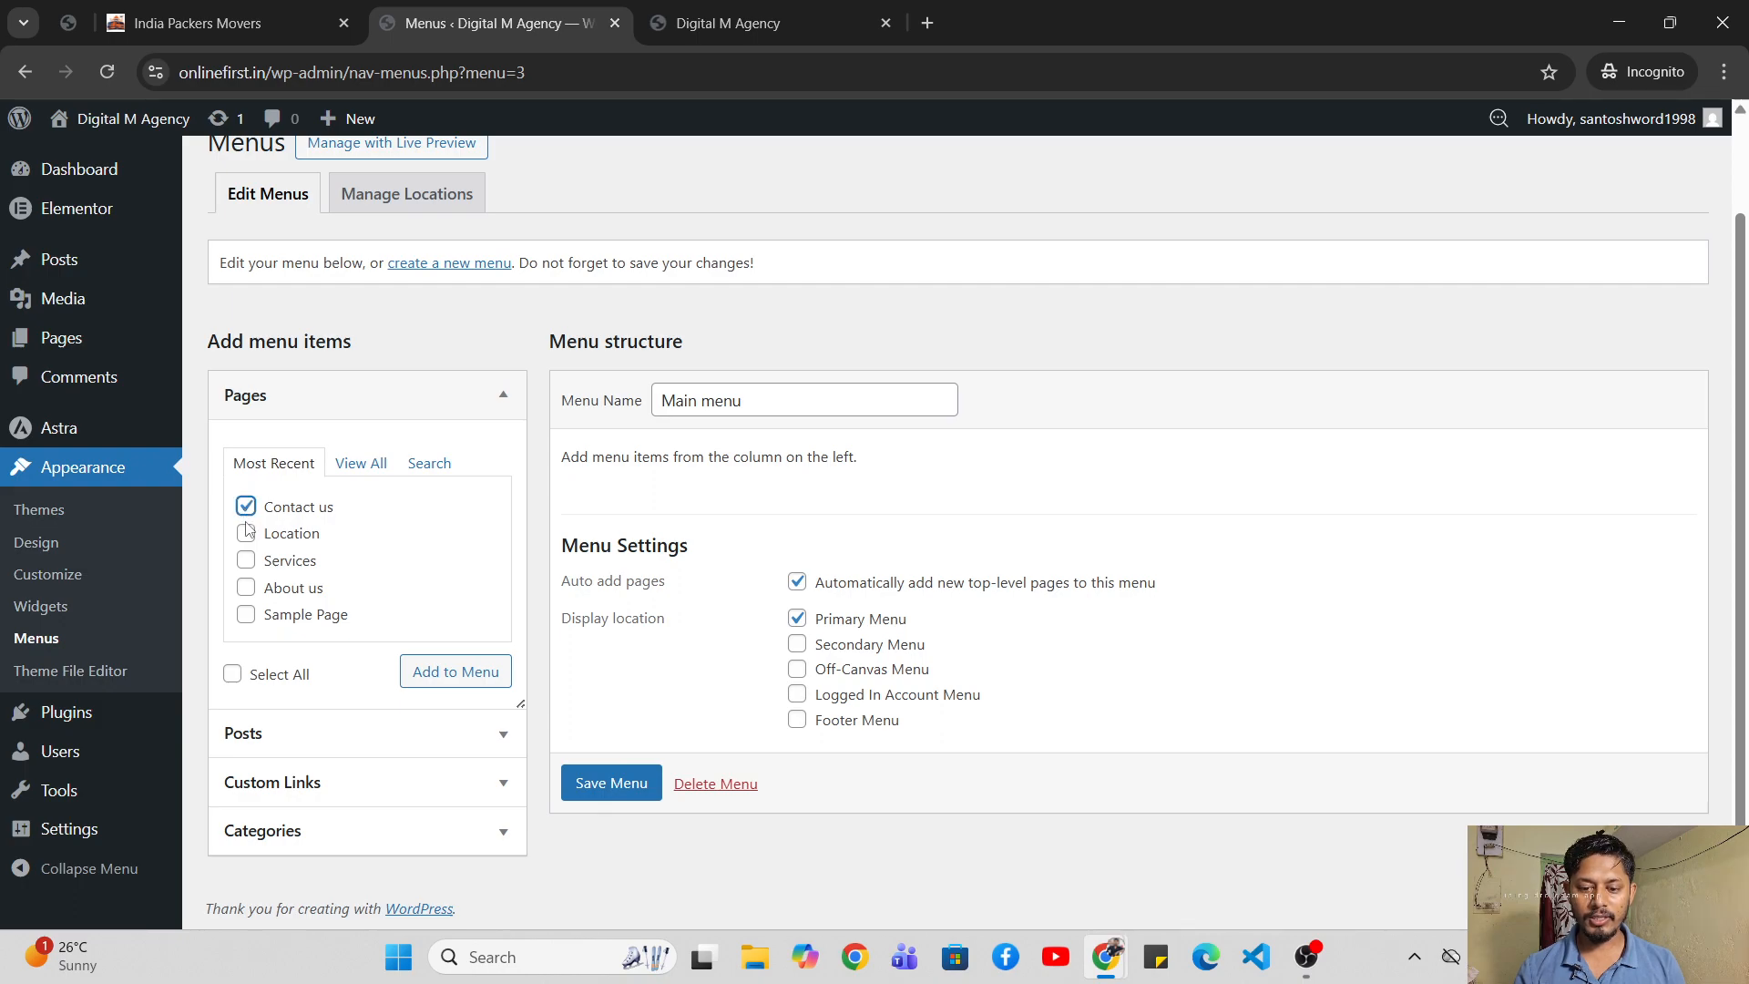
{"action": "left_click", "coordinate": [246, 534]}
{"action": "left_click", "coordinate": [246, 560]}
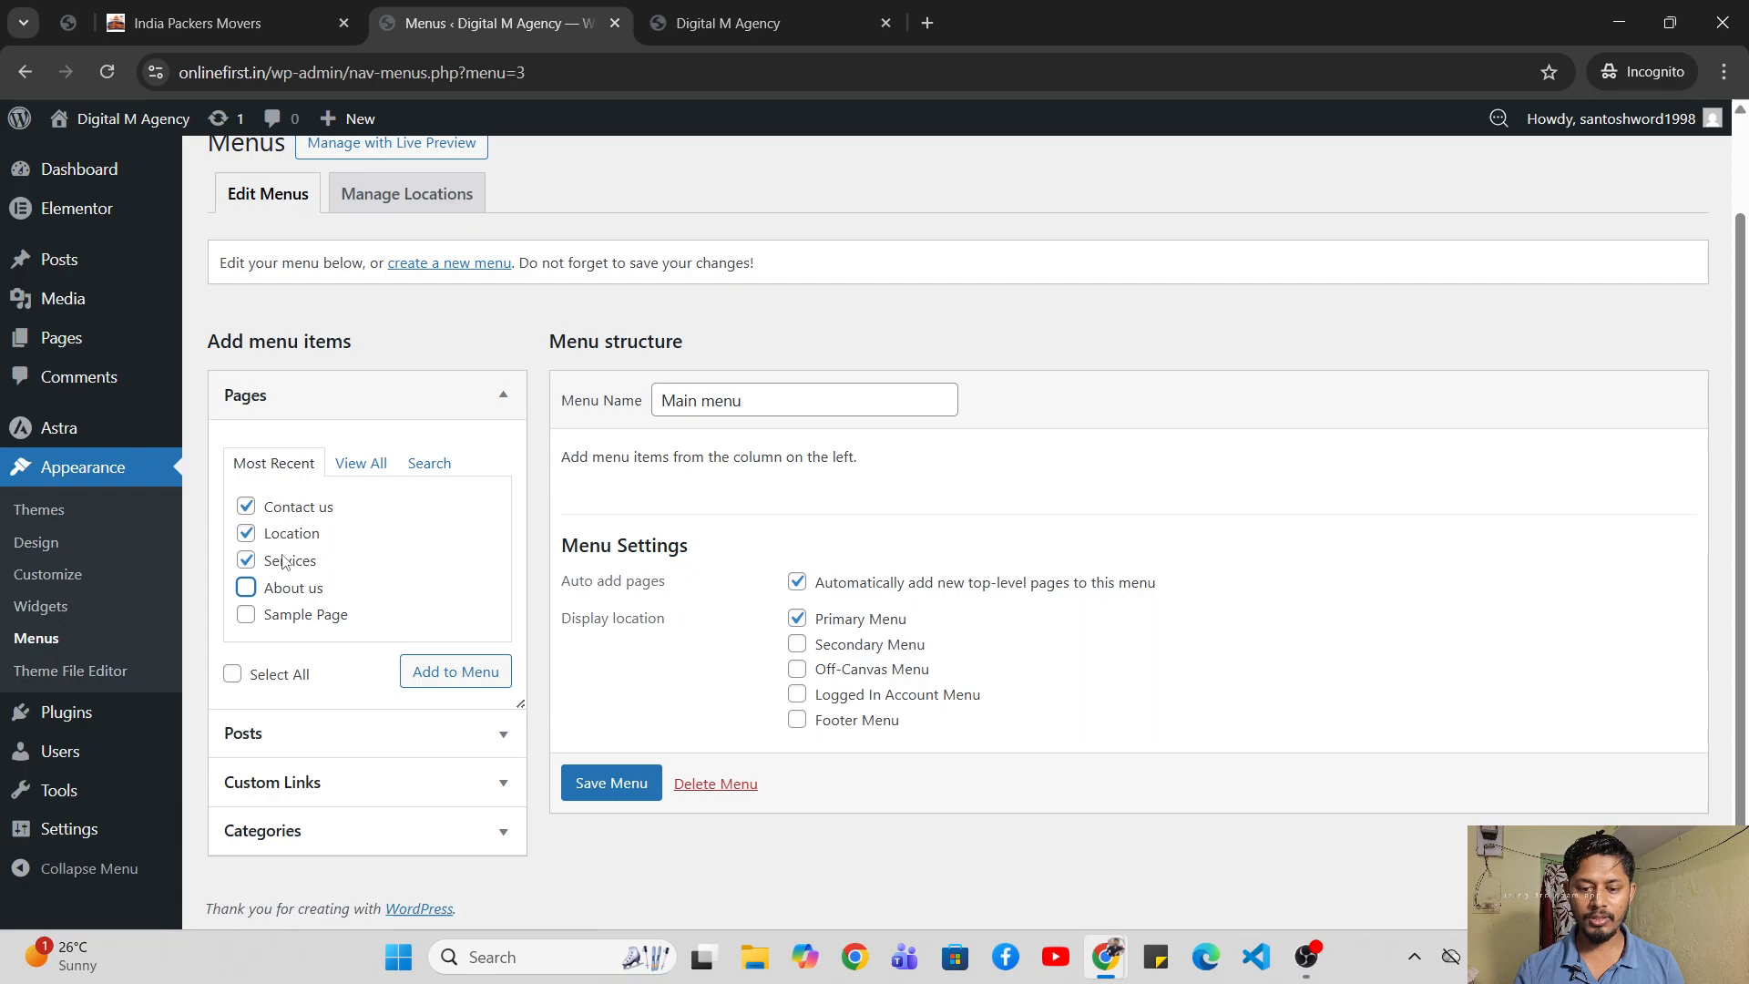
{"action": "left_click", "coordinate": [456, 683]}
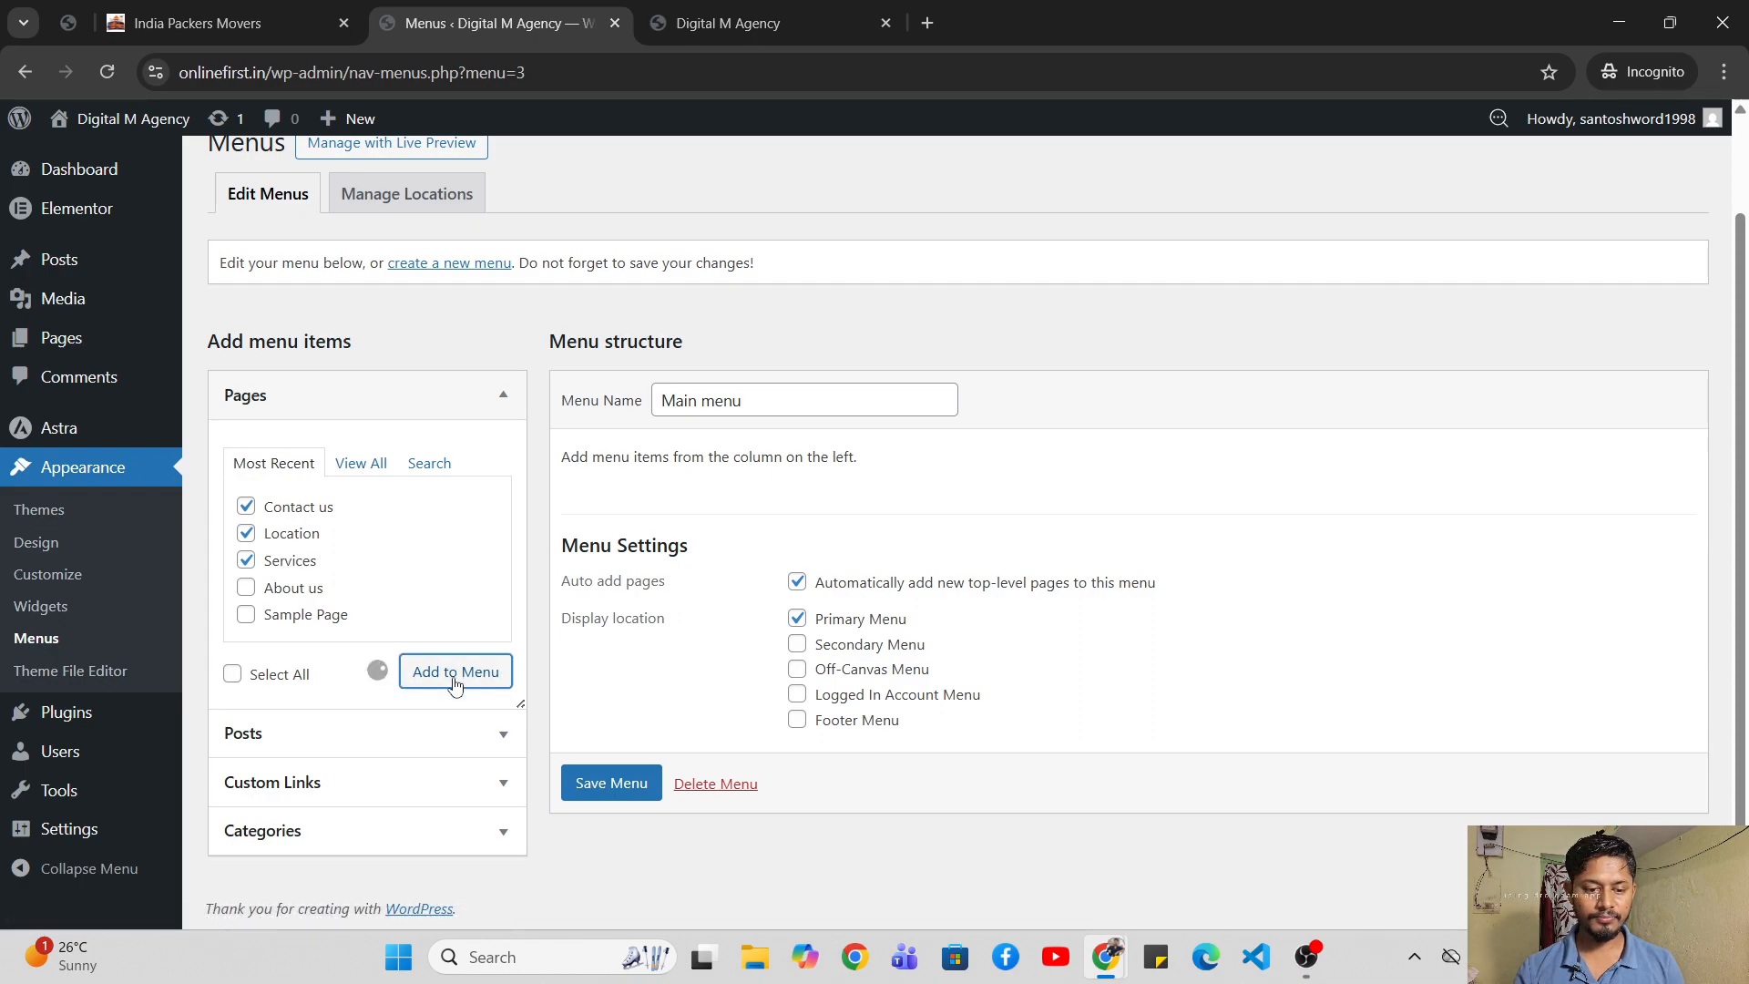
- From the full page list, add Home, About us and Location to Main menu
{"action": "left_click", "coordinate": [363, 464]}
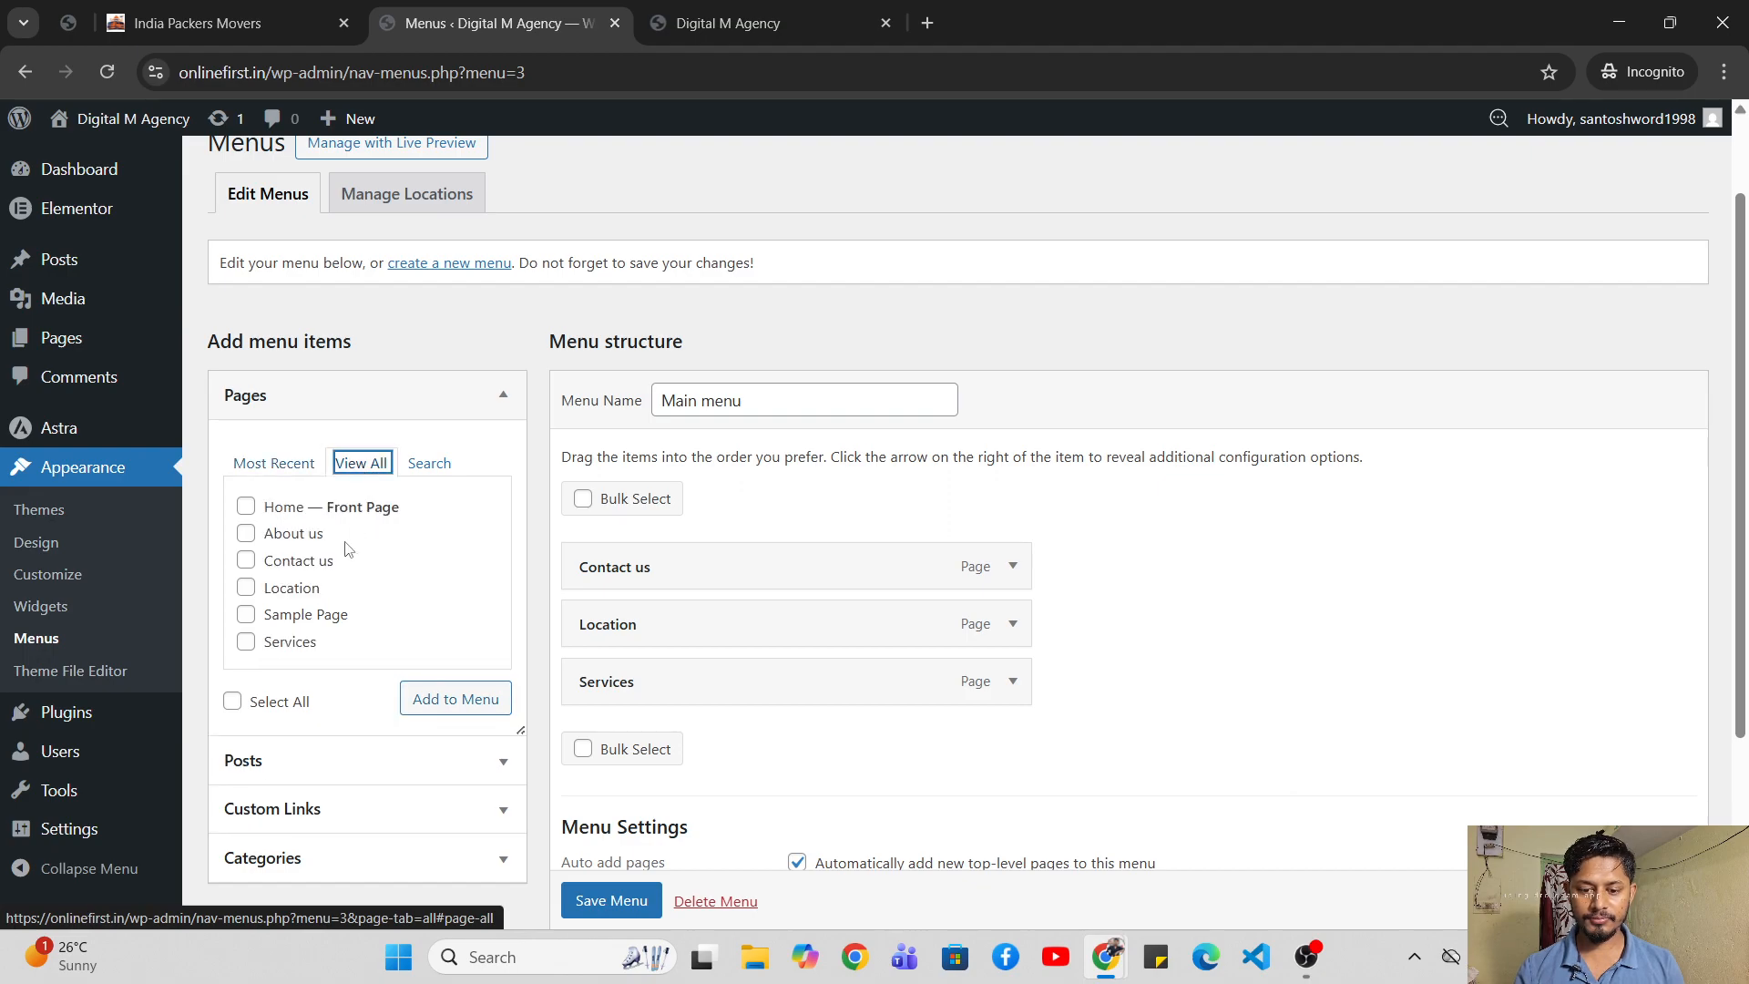
{"action": "left_click", "coordinate": [245, 516]}
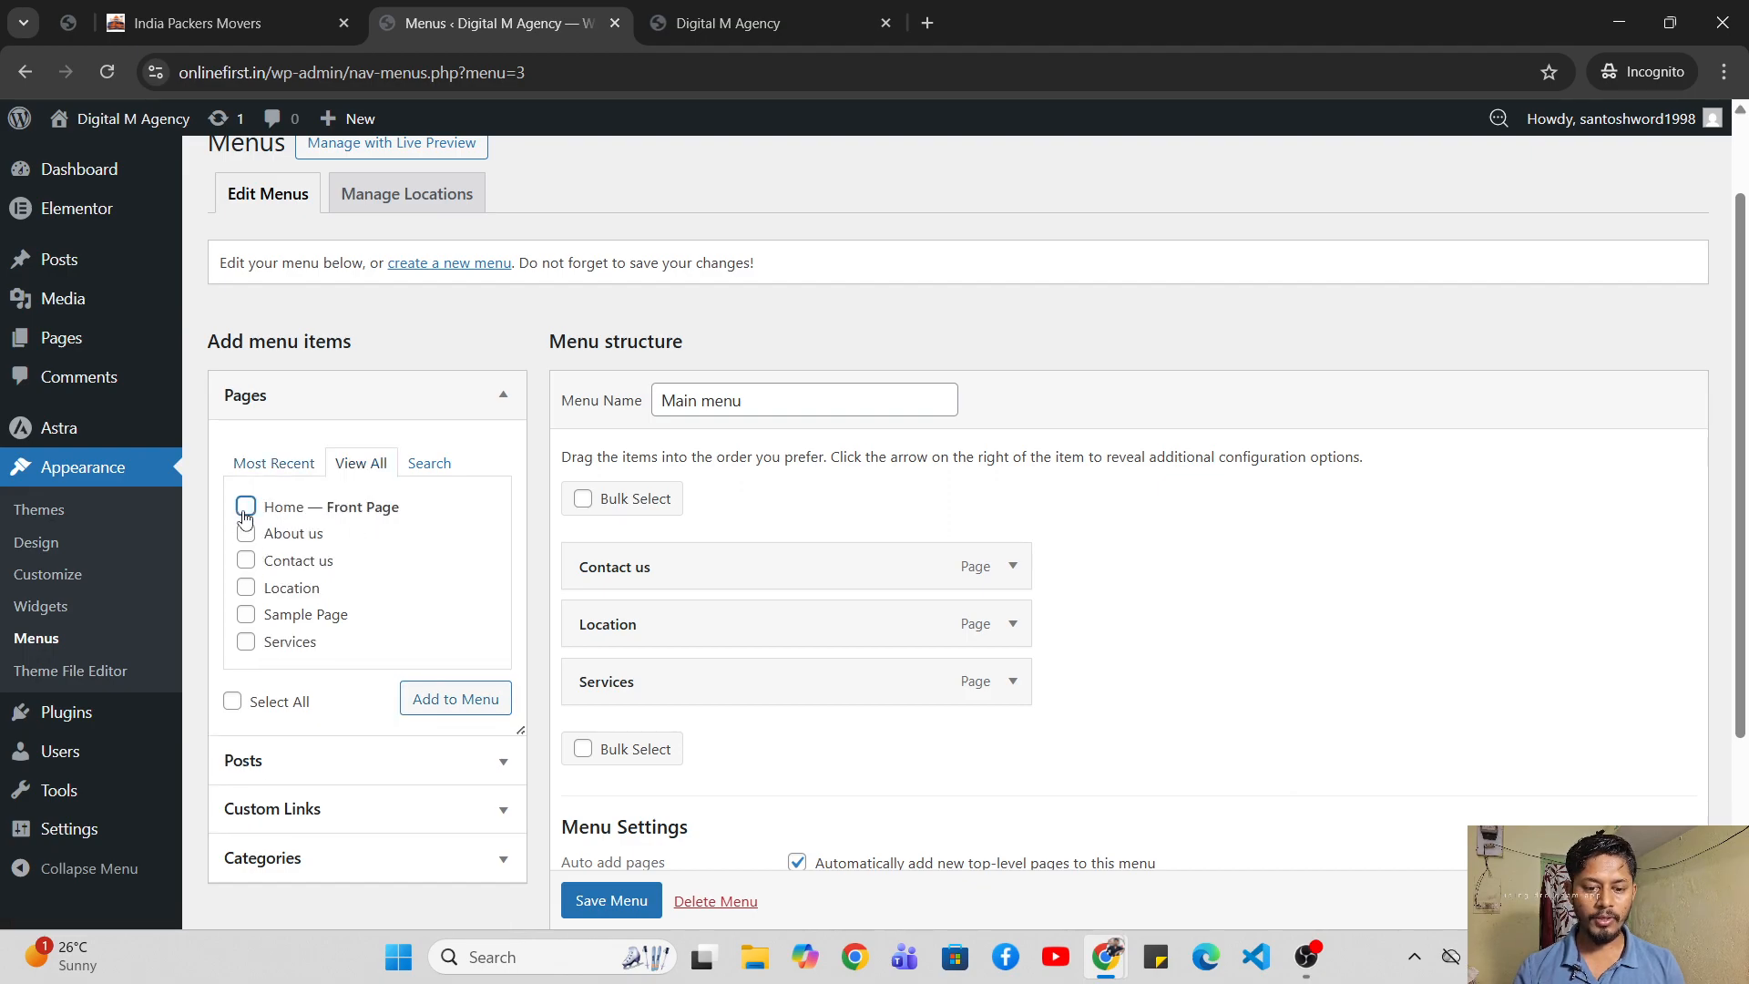
{"action": "left_click", "coordinate": [246, 534]}
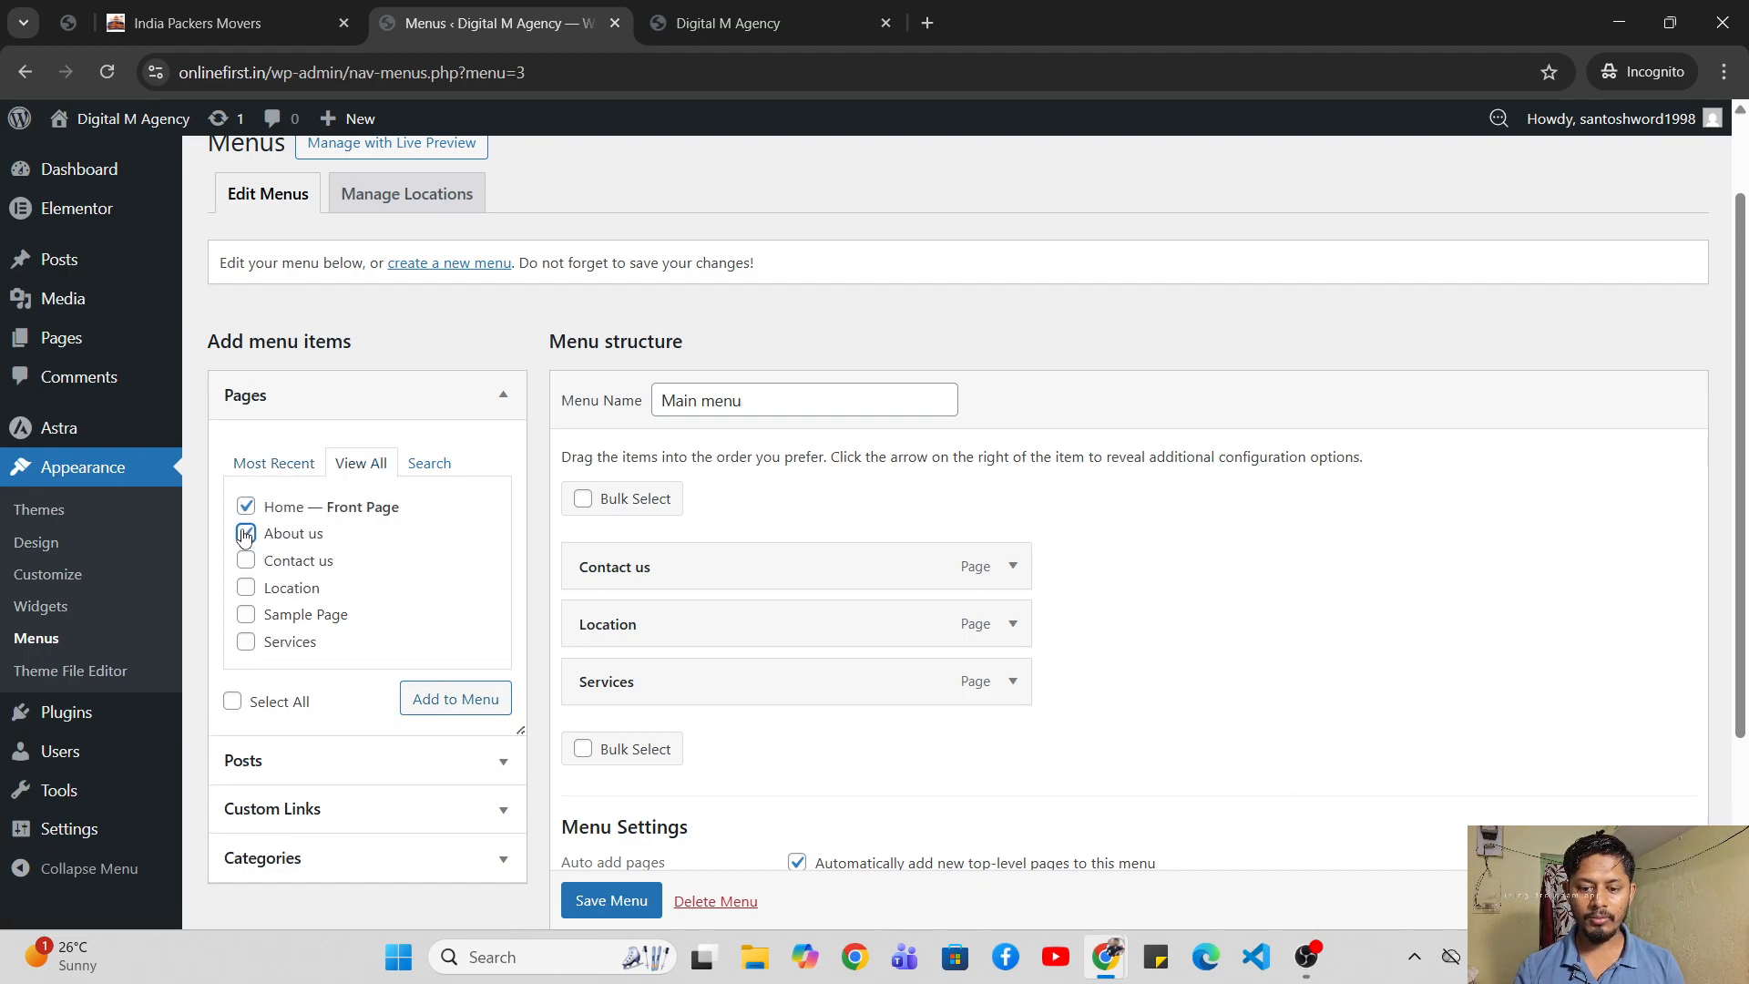
{"action": "left_click", "coordinate": [246, 587]}
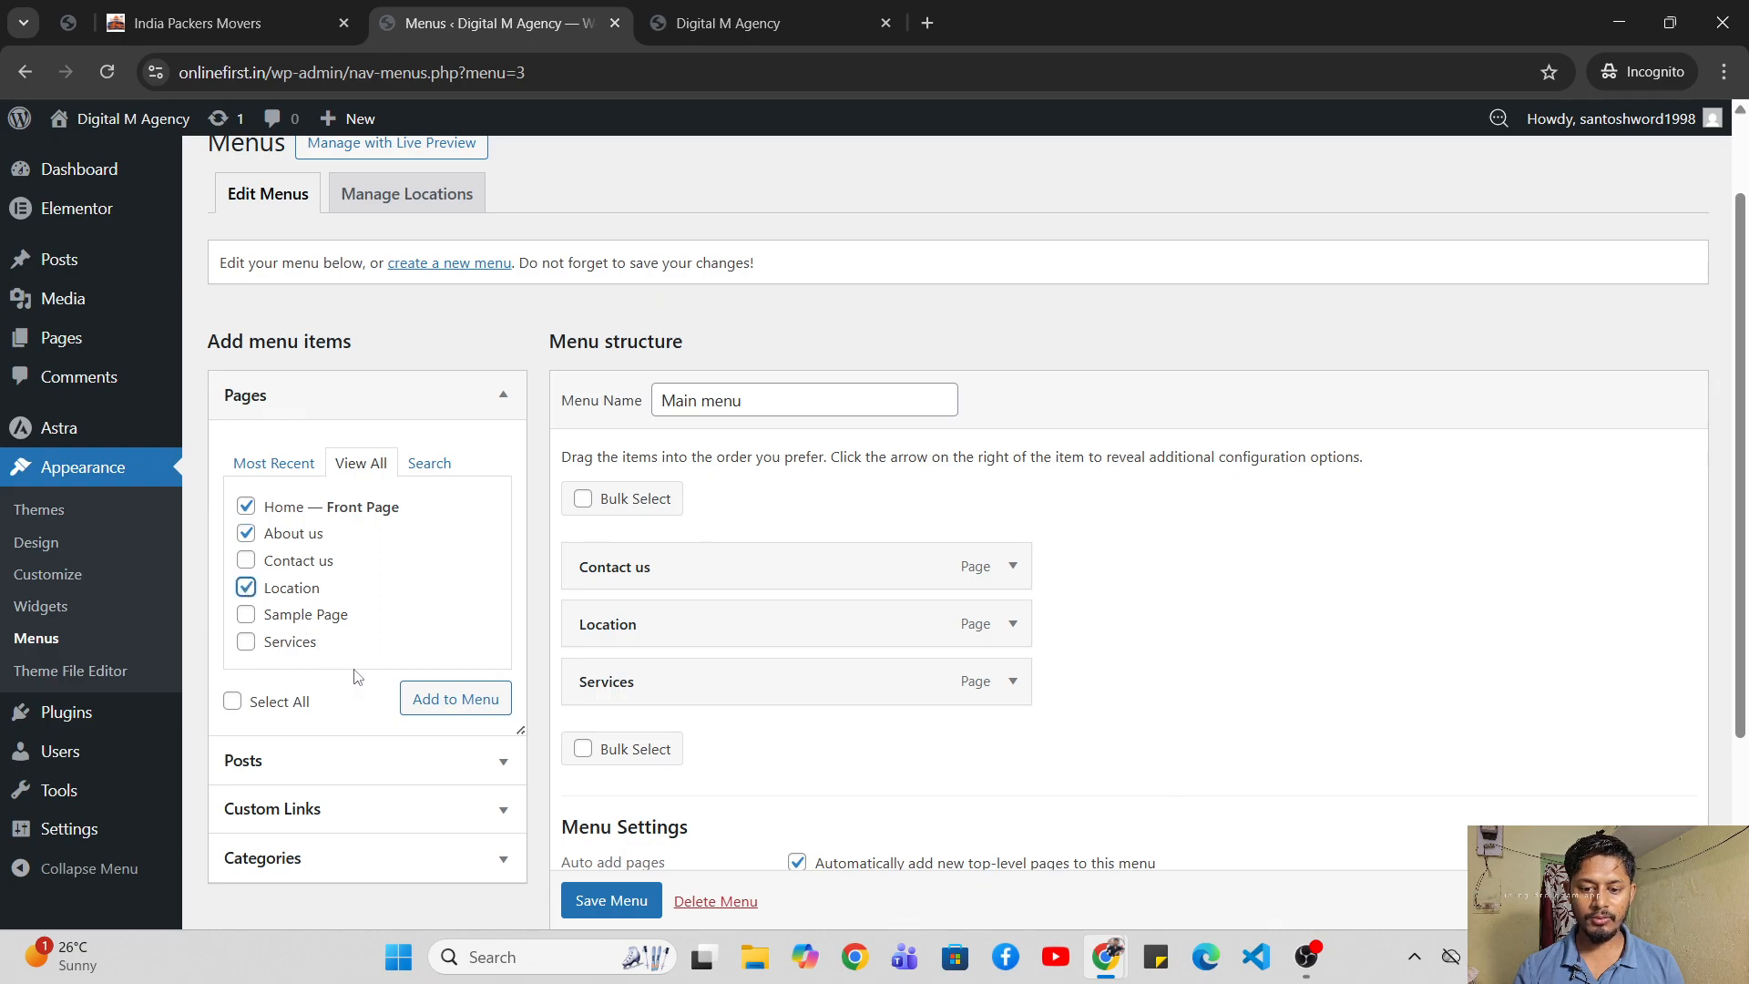
{"action": "left_click", "coordinate": [424, 705]}
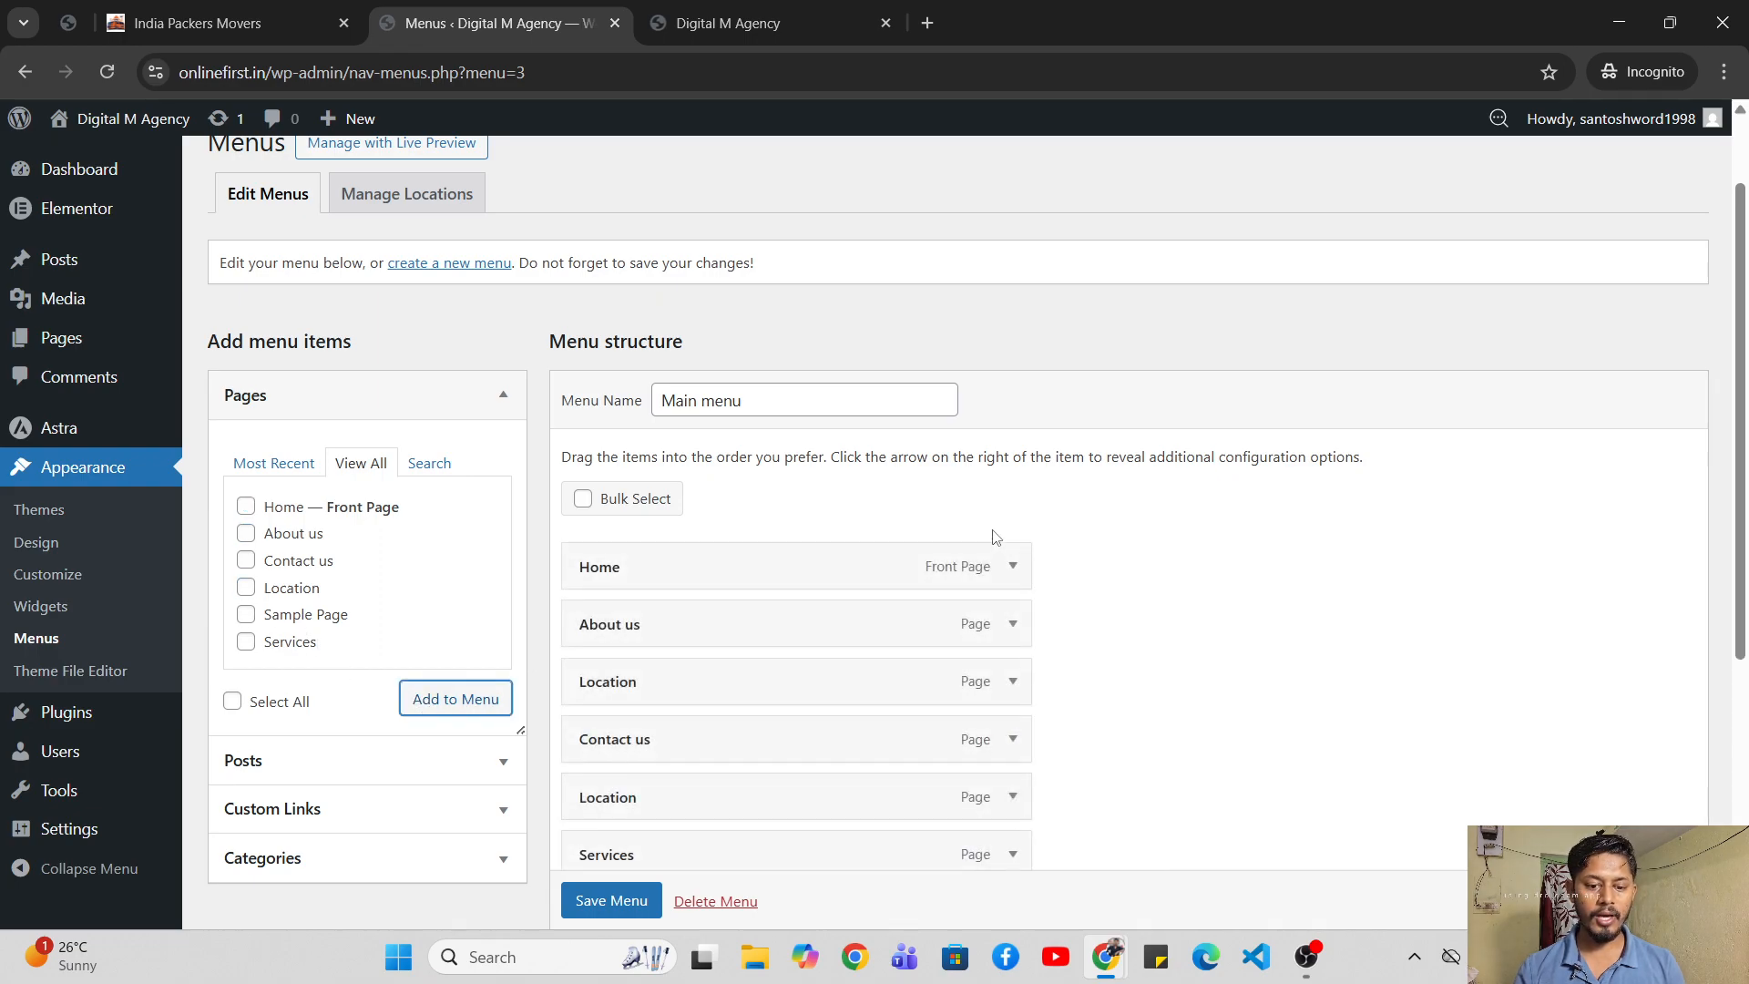
- Remove the duplicate Location item below Contact us from the menu structure
{"action": "scroll", "coordinate": [991, 537], "scroll_direction": "down", "scroll_amount": 3}
{"action": "scroll", "coordinate": [994, 537], "scroll_direction": "down", "scroll_amount": 1}
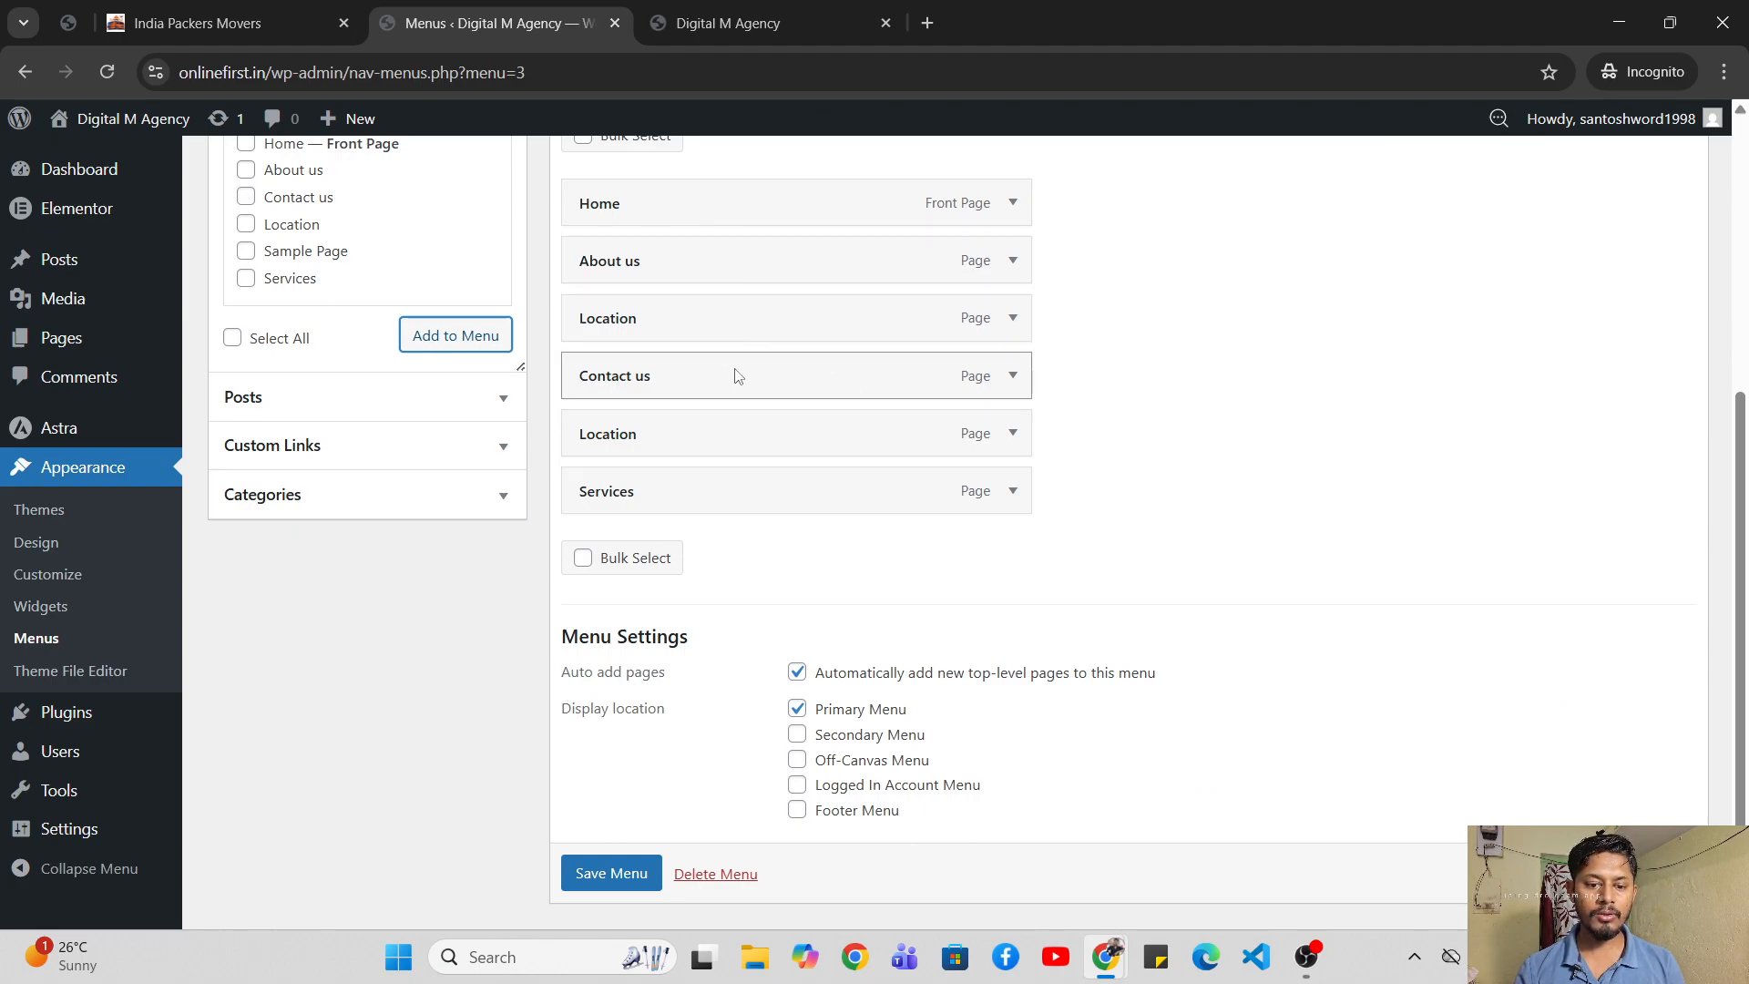
{"action": "left_click", "coordinate": [1015, 441]}
{"action": "left_click", "coordinate": [603, 770]}
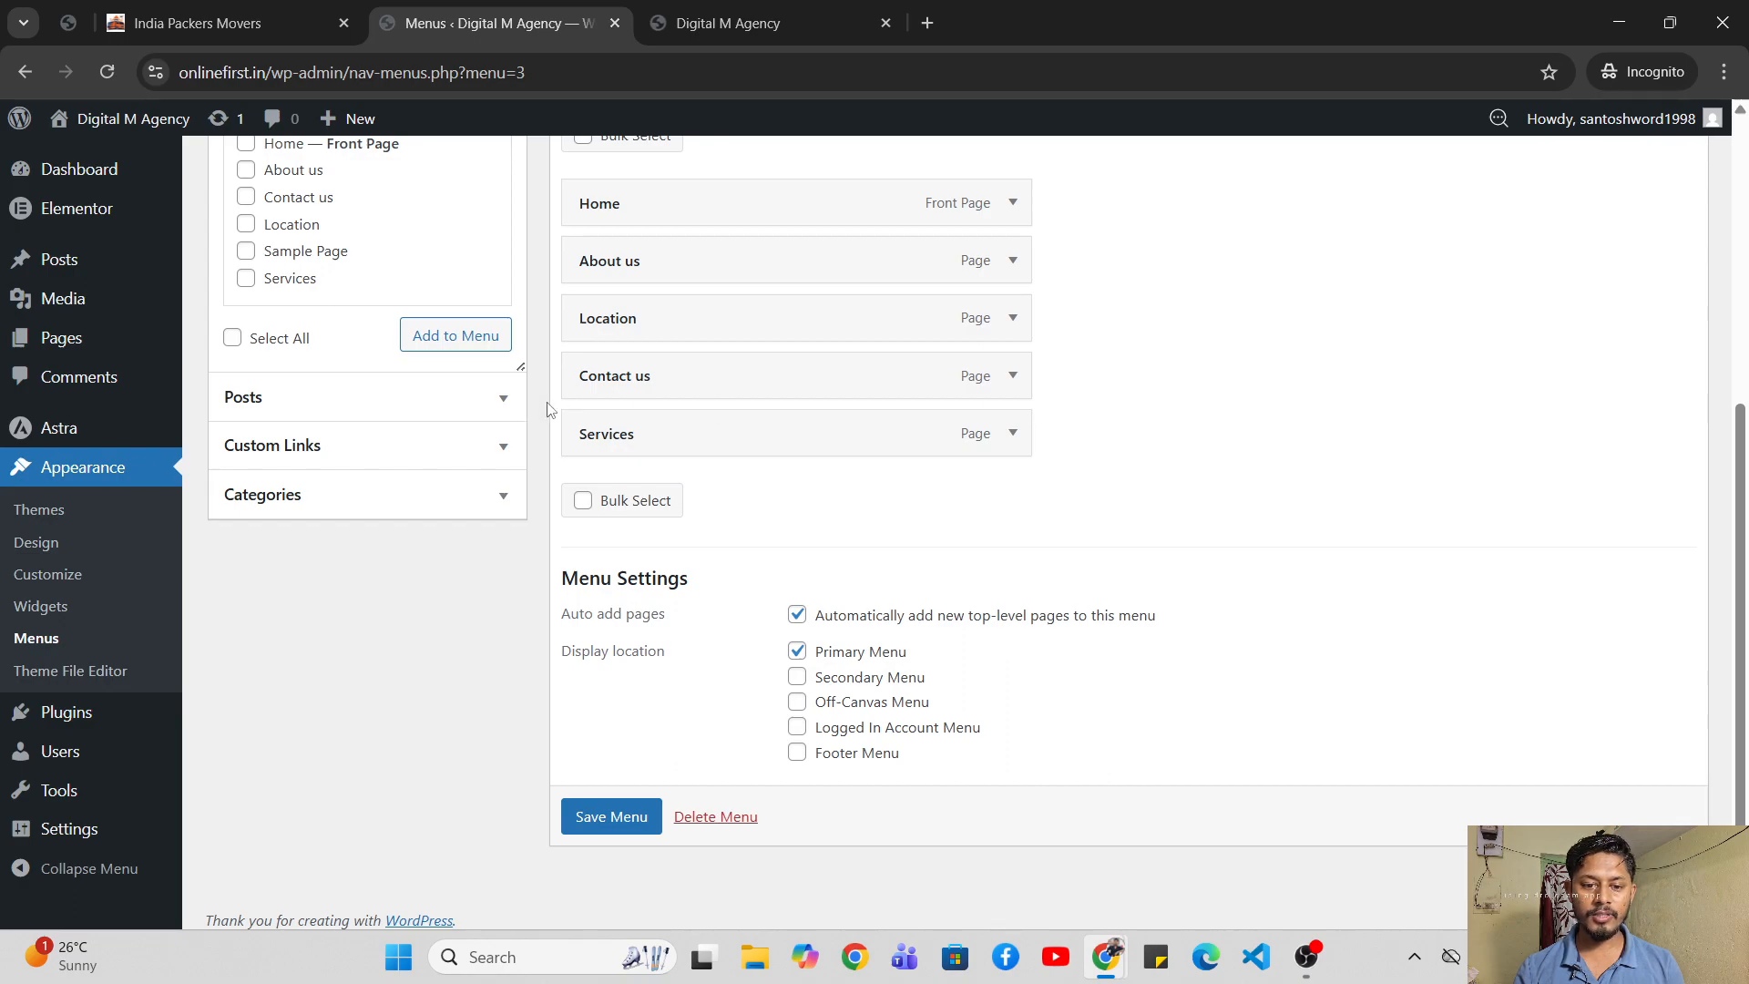
- Place Services above Contact us as a top-level menu item and save the menu
{"action": "left_click_drag", "start_coordinate": [681, 385], "coordinate": [710, 335]}
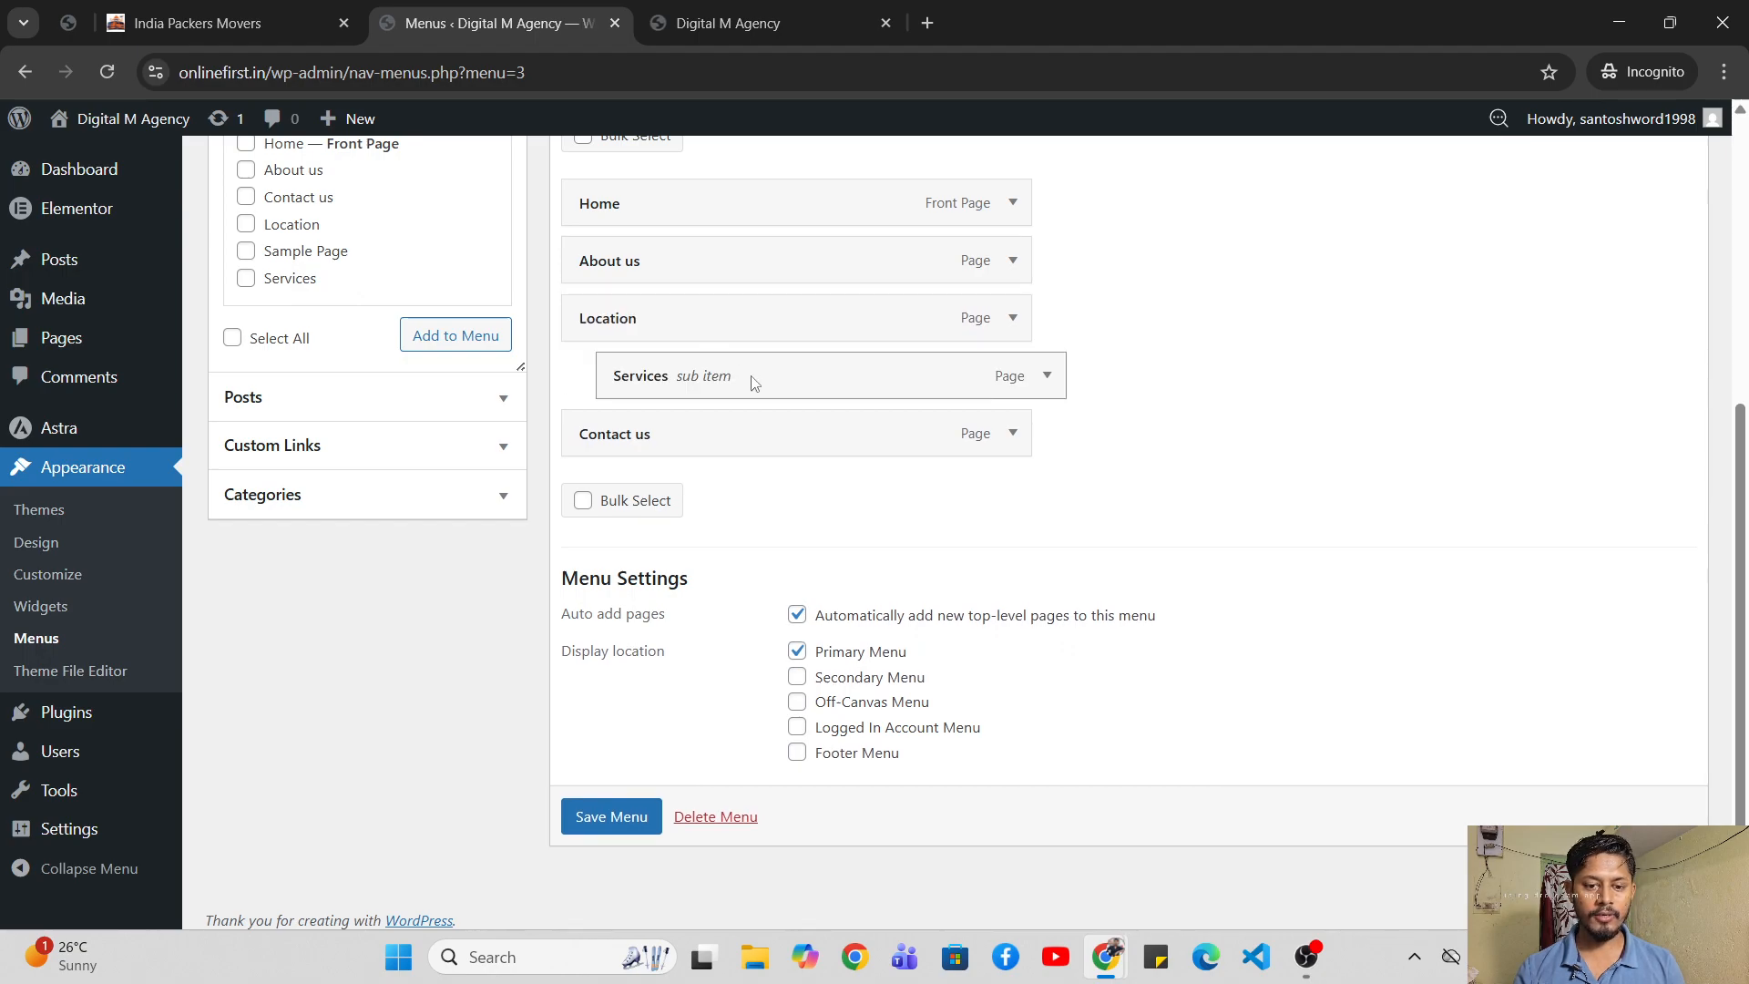
{"action": "mouse_move", "coordinate": [796, 371]}
{"action": "left_mouse_down"}
{"action": "mouse_move", "coordinate": [735, 377]}
{"action": "mouse_move", "coordinate": [766, 371]}
{"action": "left_mouse_up"}
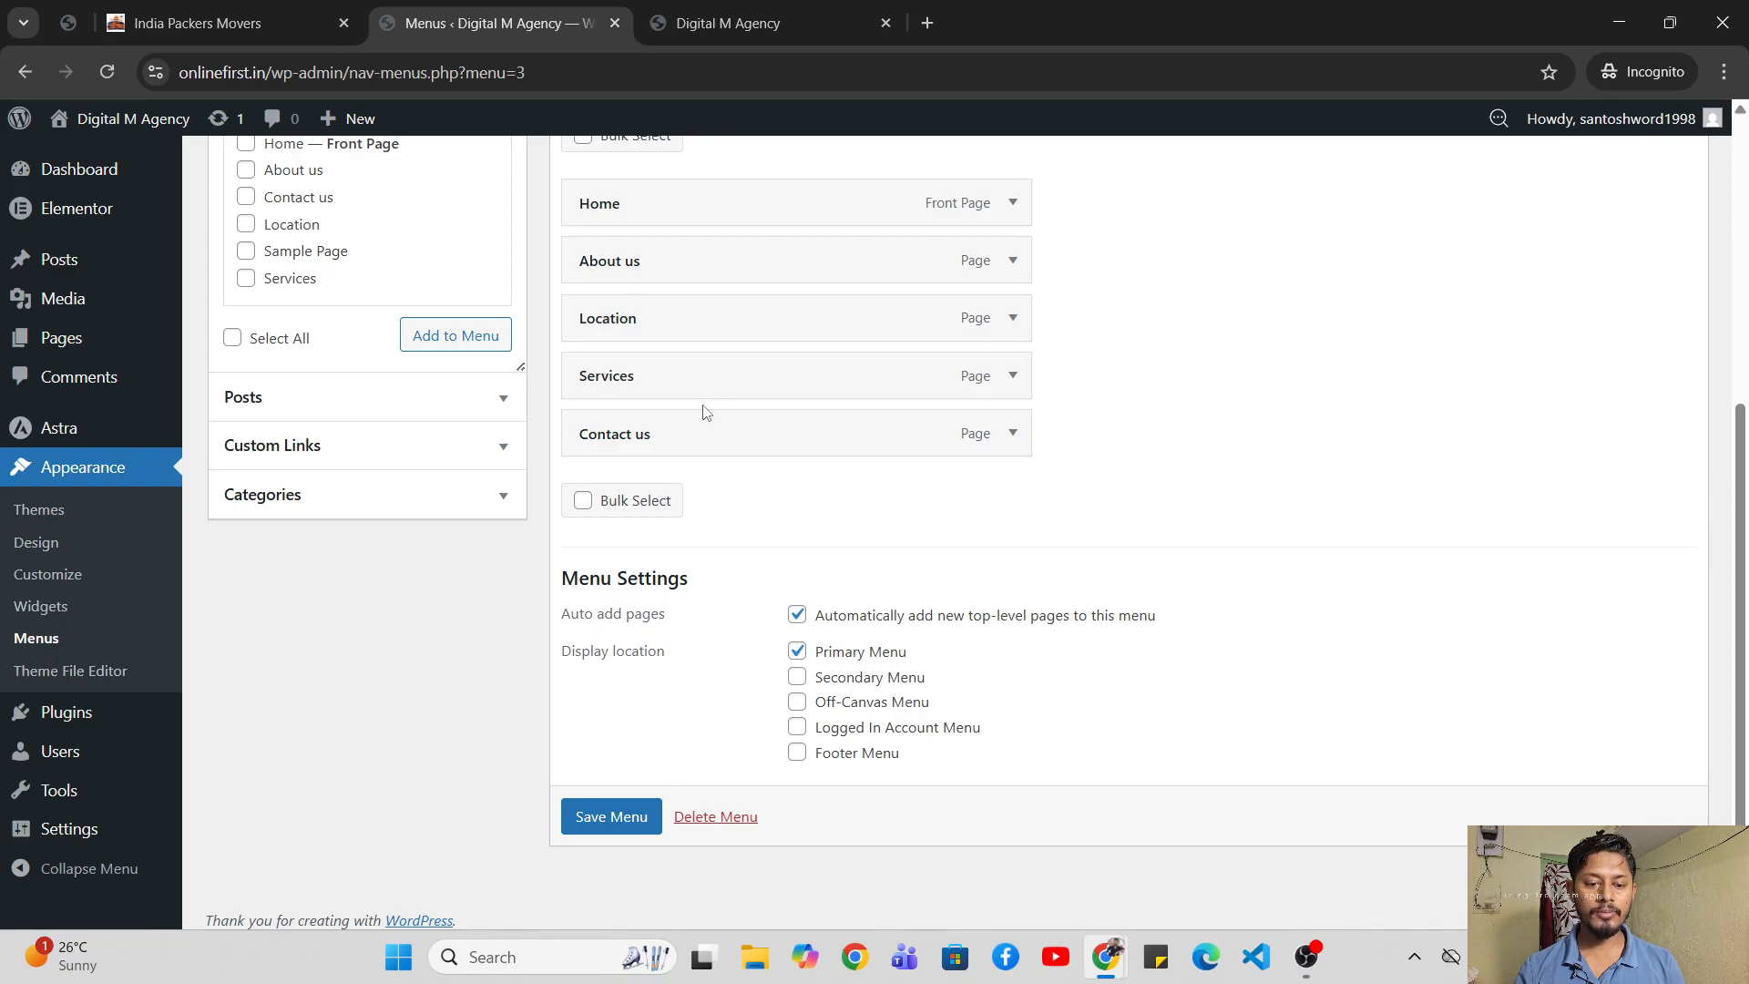
{"action": "left_click", "coordinate": [604, 825]}
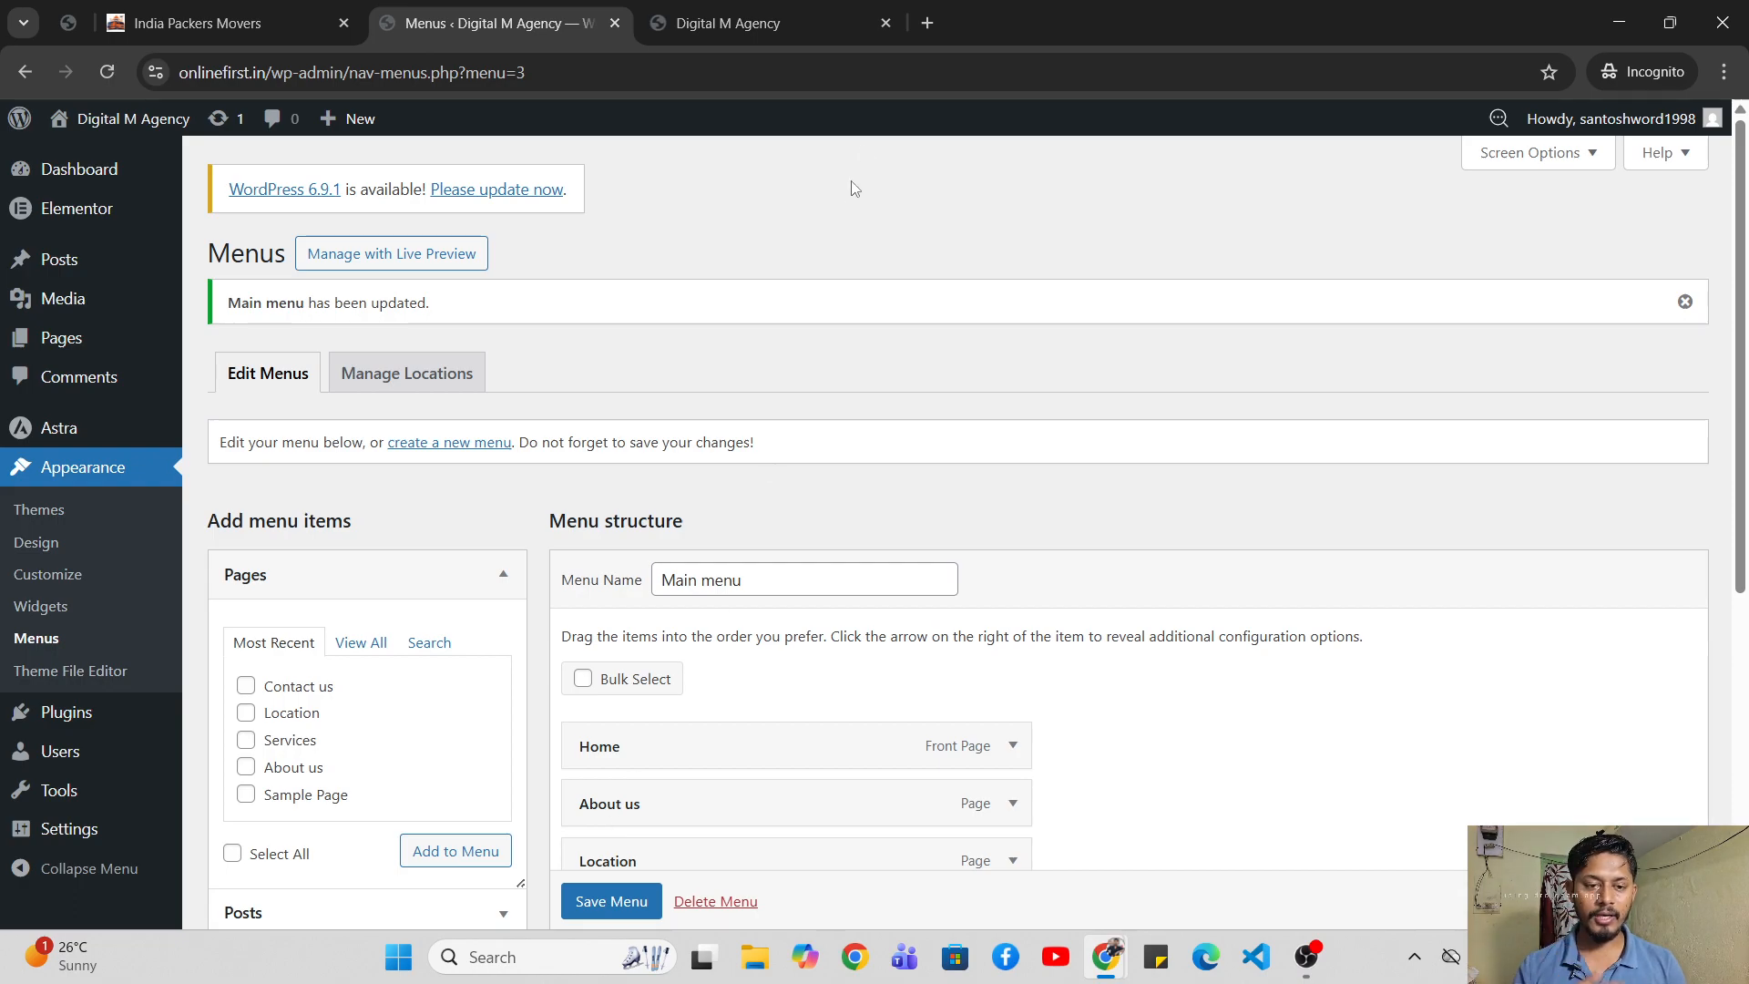
- Test the navigation links on the live site and compare the menu order with the reference site
{"action": "left_click", "coordinate": [782, 5]}
{"action": "left_click", "coordinate": [1041, 202]}
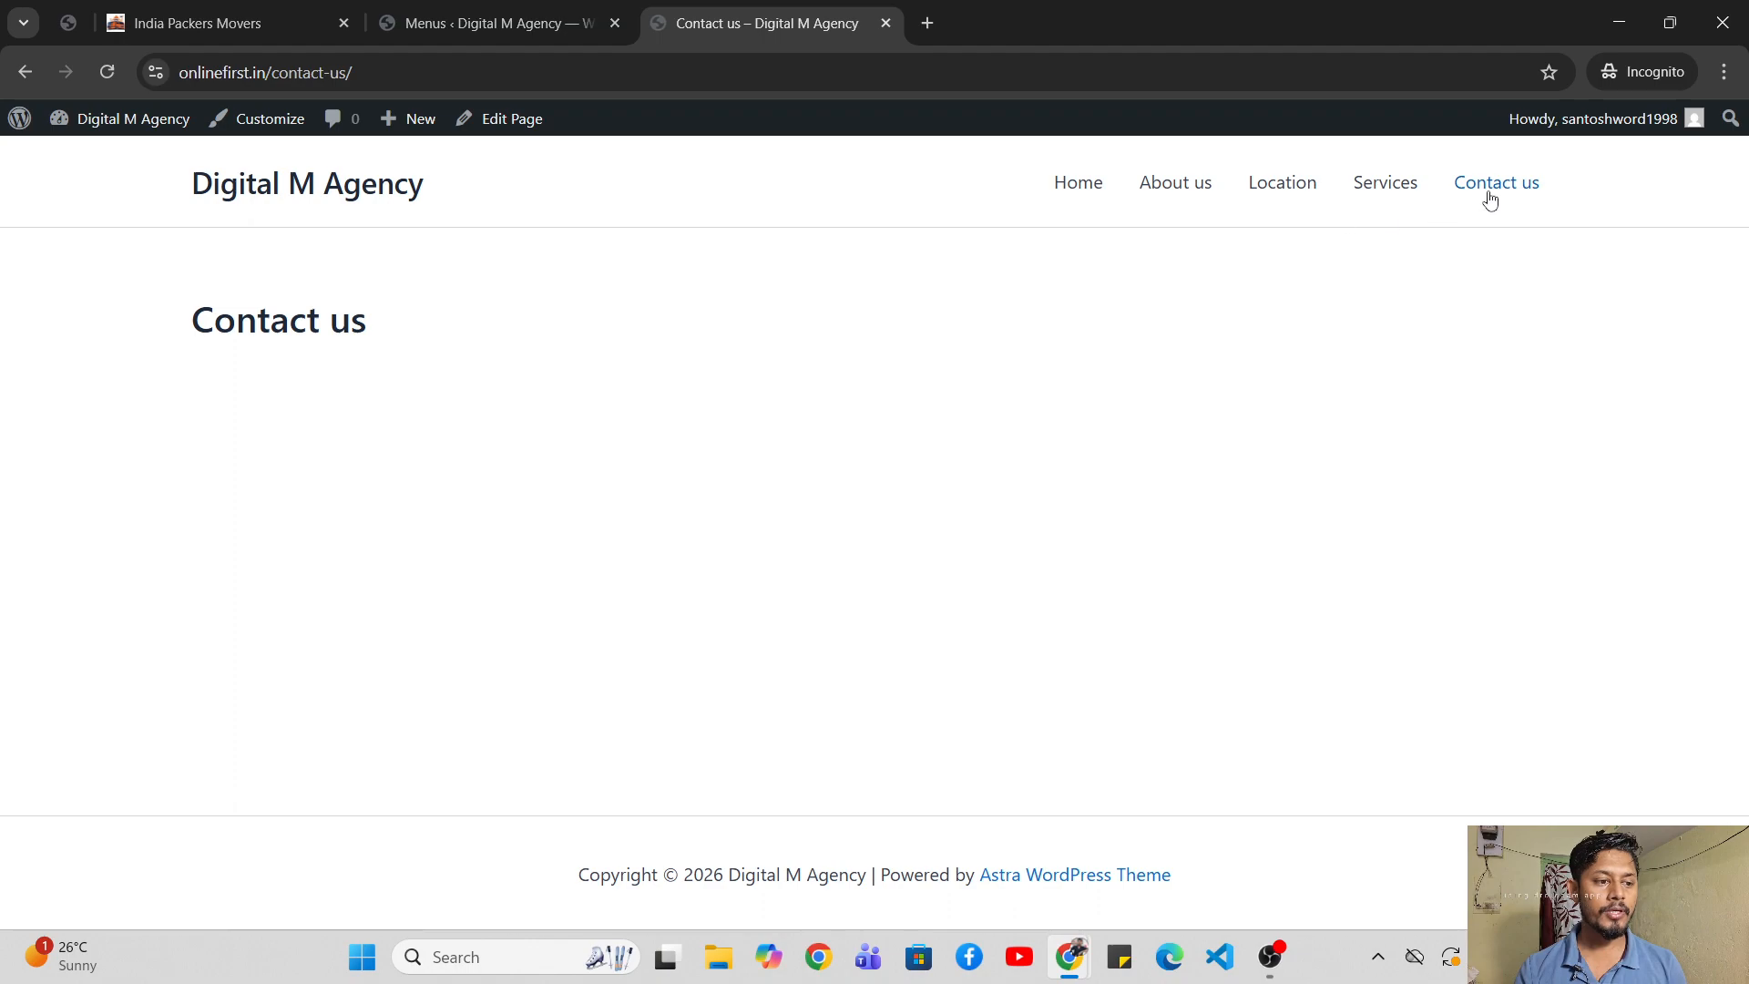
{"action": "left_click", "coordinate": [1080, 192]}
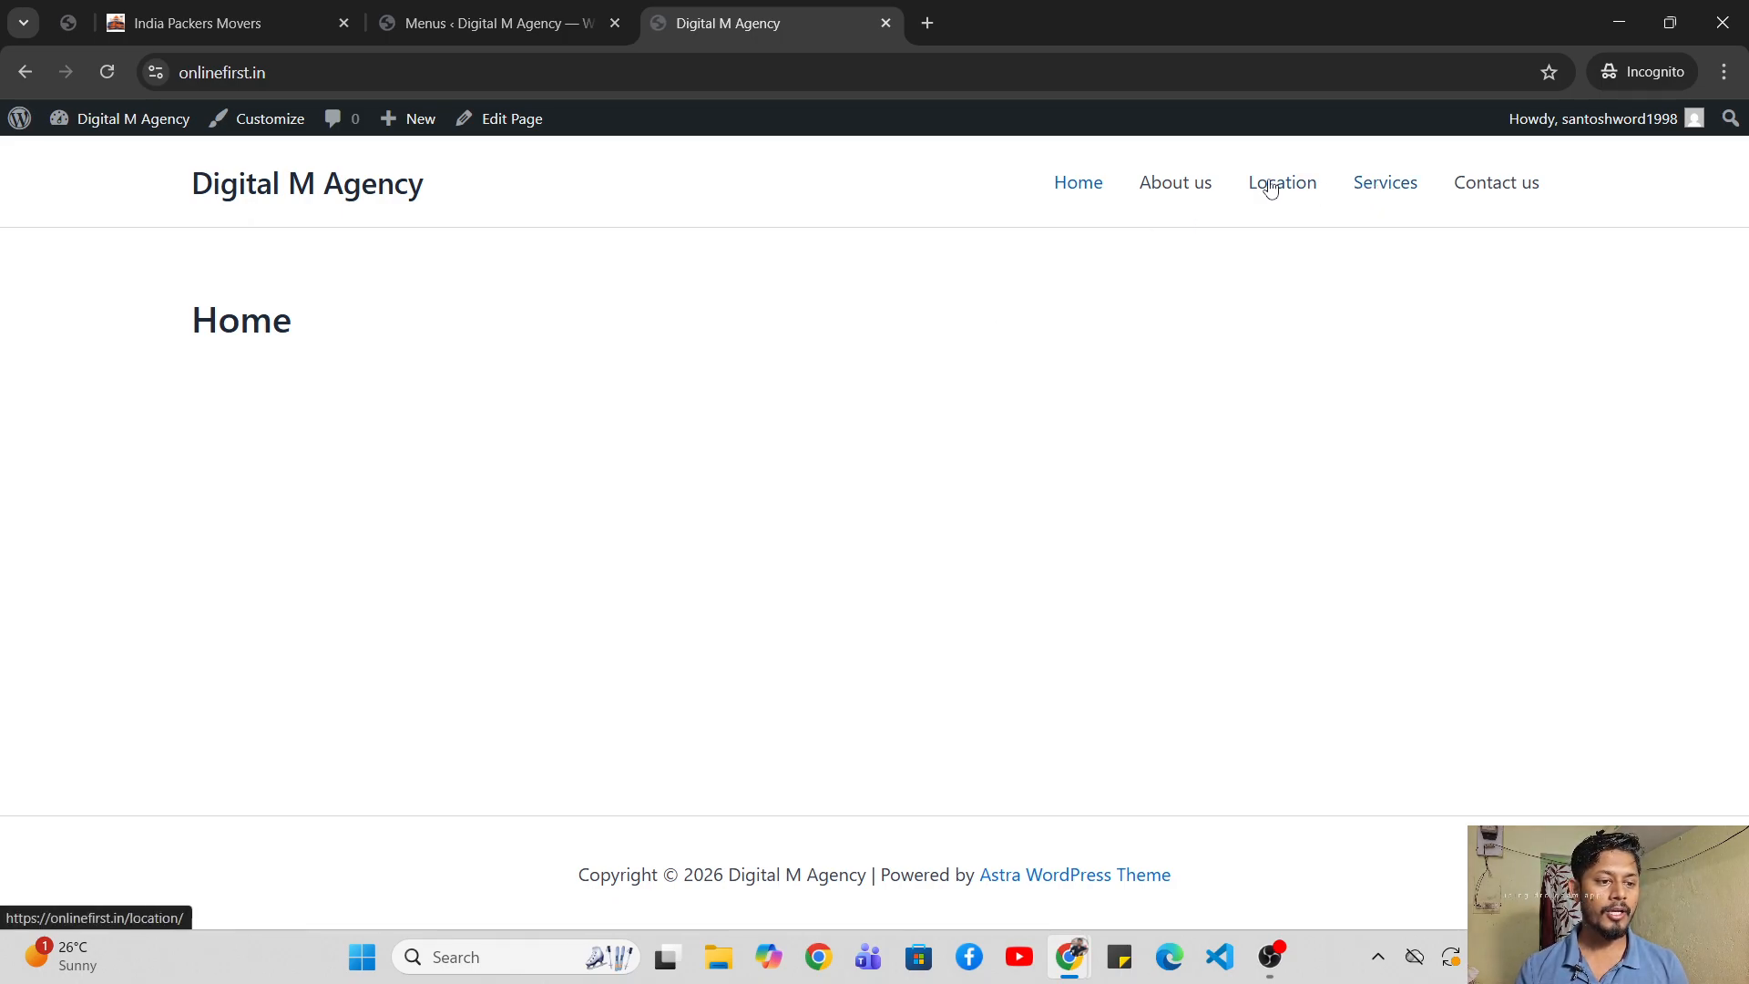
{"action": "left_click", "coordinate": [113, 8]}
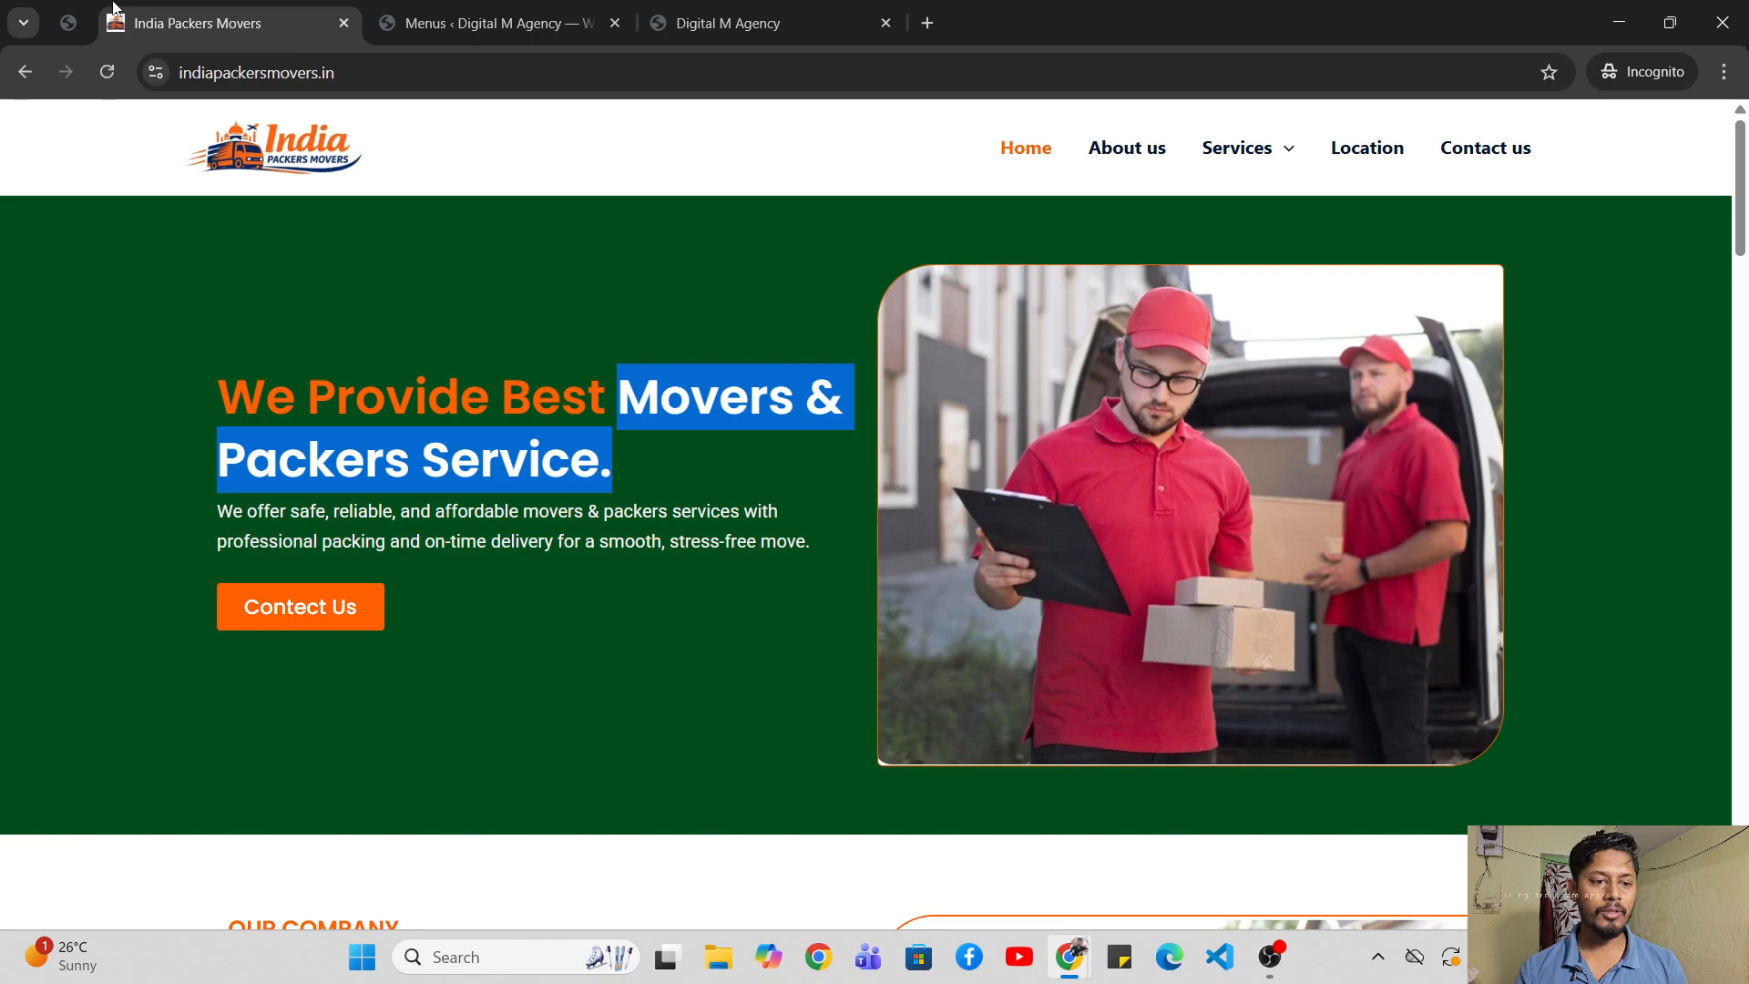
- Reorder Main menu so that Services comes before Location and save the menu
{"action": "left_click", "coordinate": [529, 11]}
{"action": "scroll", "coordinate": [717, 503], "scroll_direction": "down", "scroll_amount": 3}
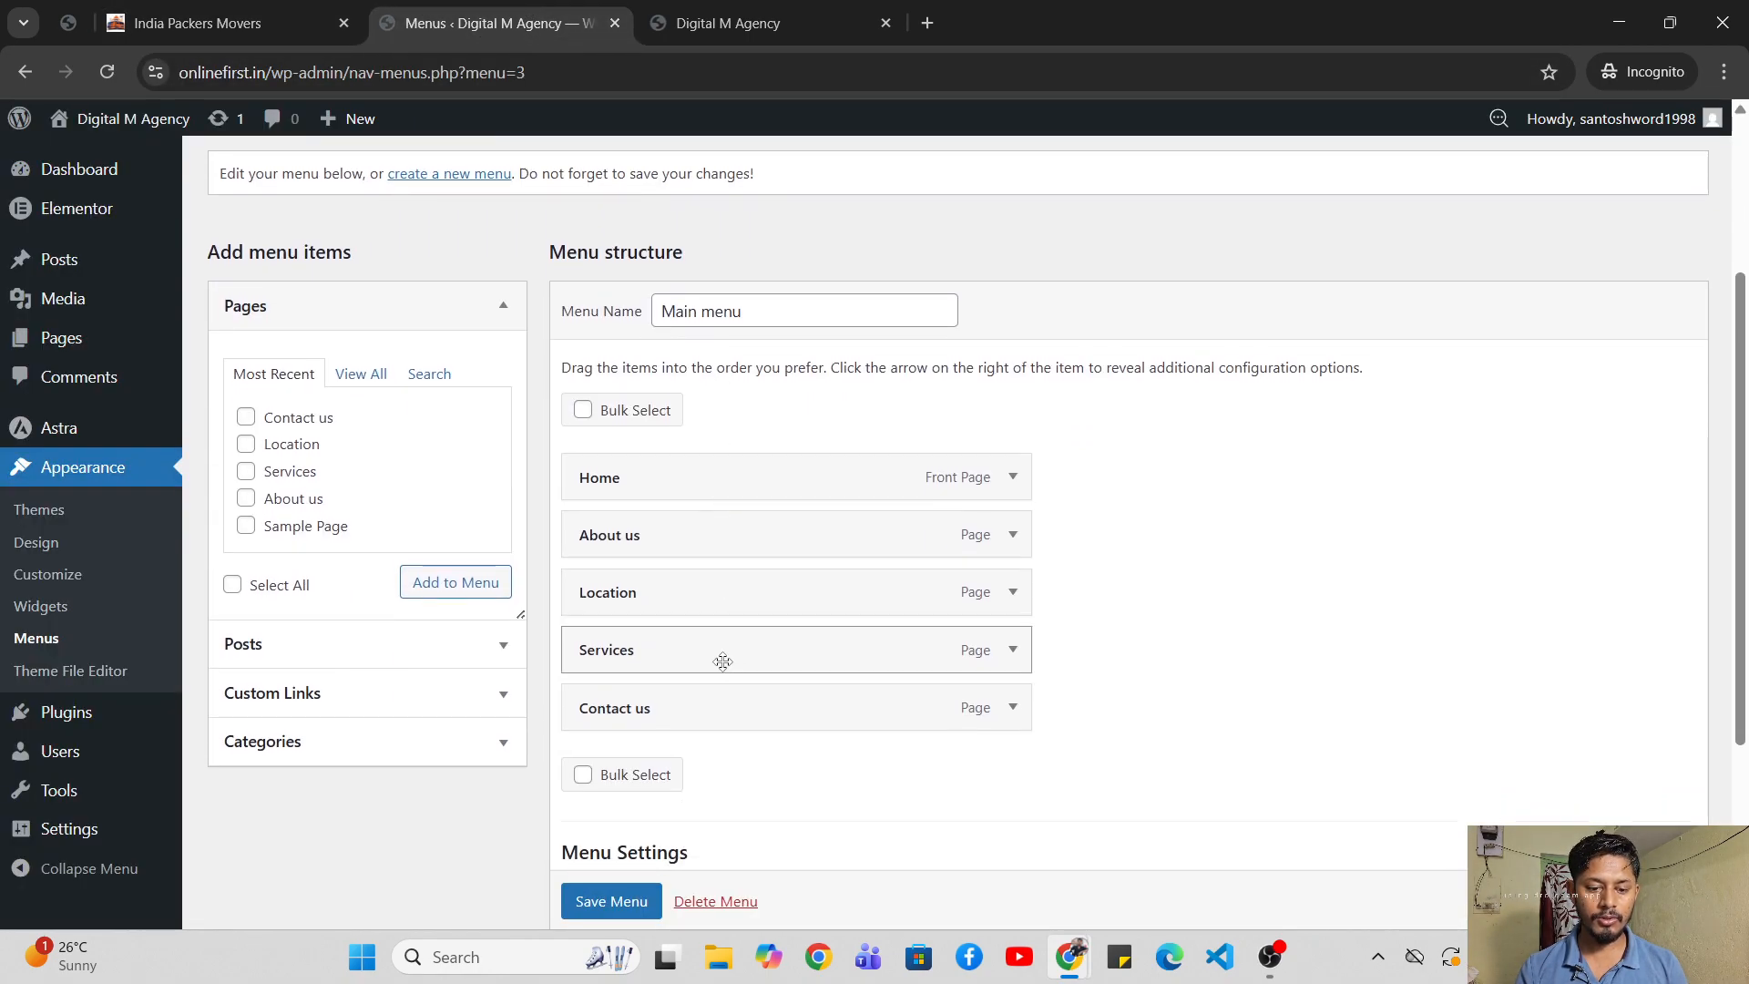
{"action": "left_click_drag", "start_coordinate": [724, 599], "coordinate": [722, 660]}
{"action": "scroll", "coordinate": [594, 897], "scroll_direction": "down", "scroll_amount": 1}
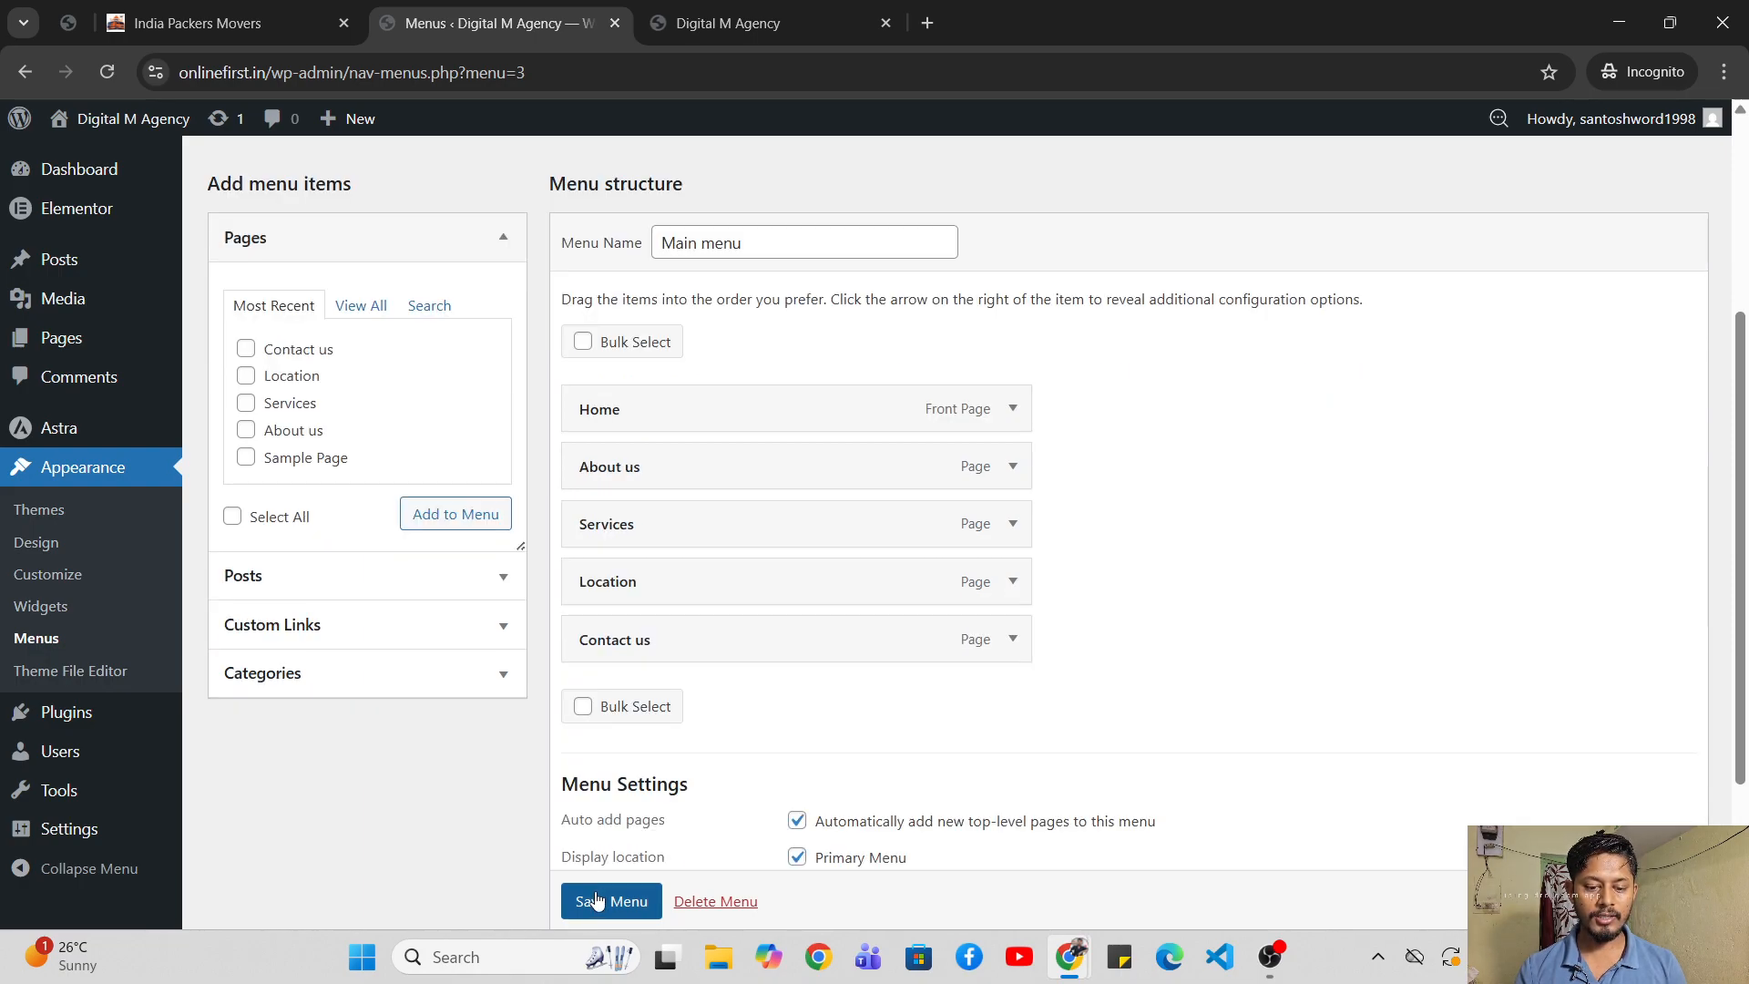
{"action": "left_click", "coordinate": [597, 900]}
- Reload the live site and check its navigation order against the saved menu structure
{"action": "left_click", "coordinate": [736, 9]}
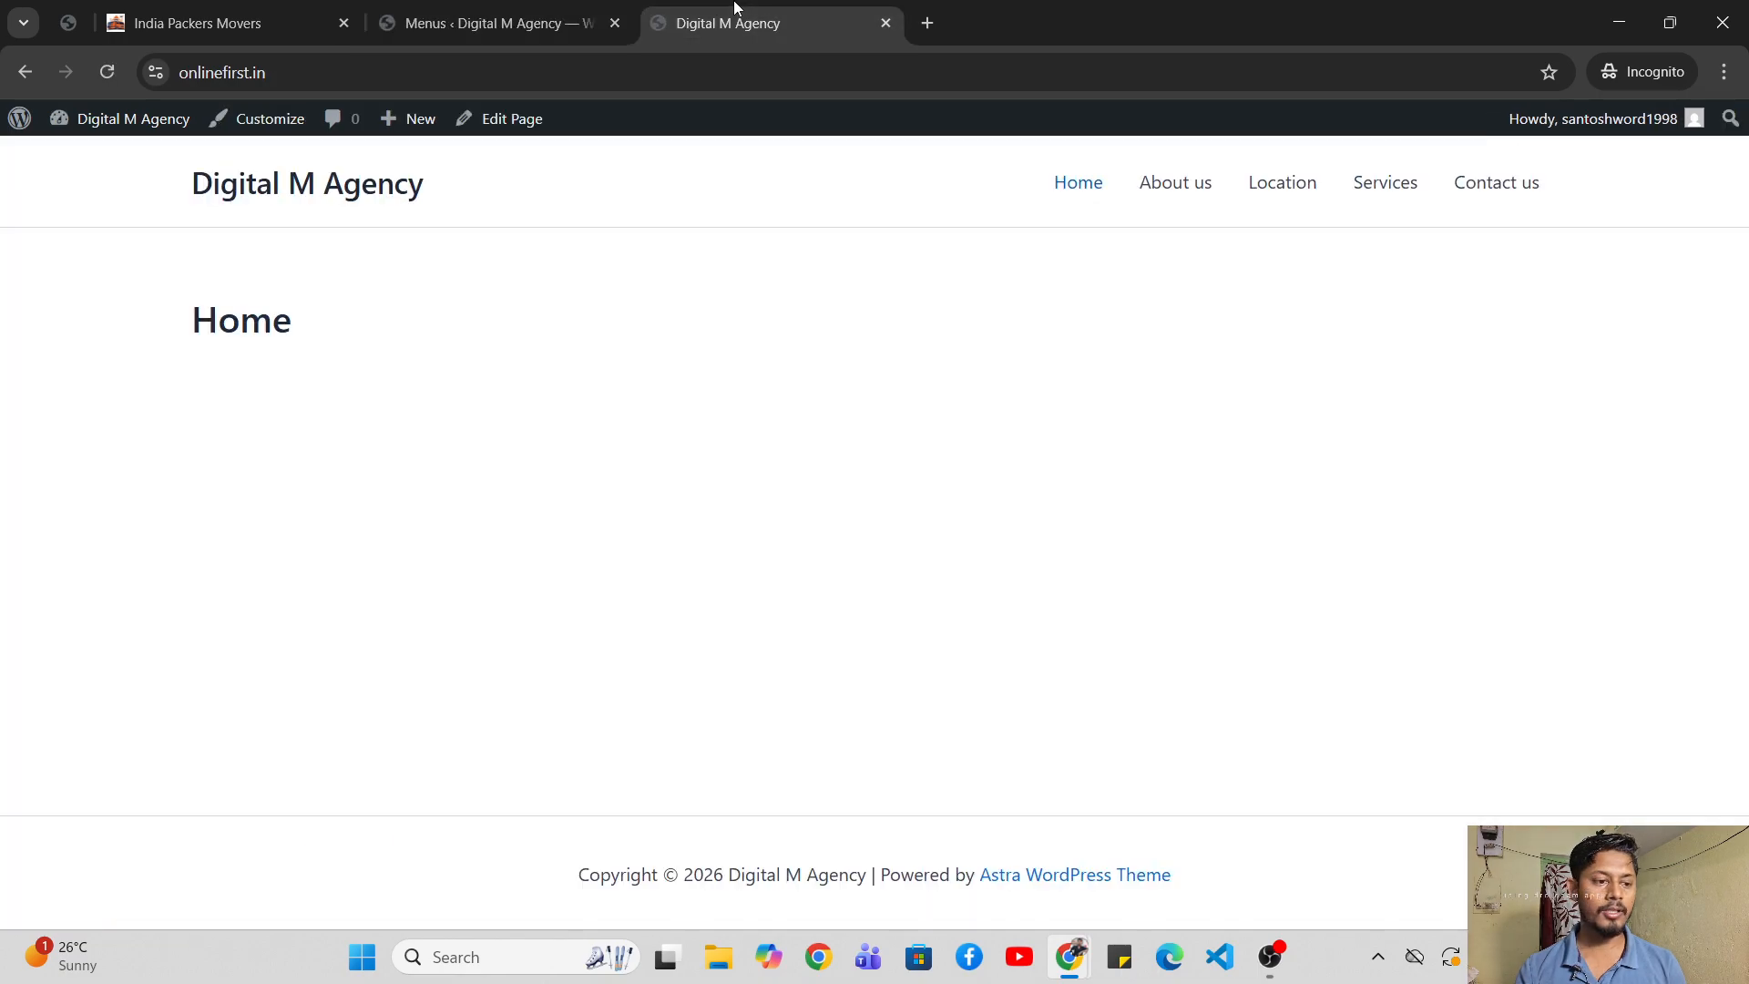
{"action": "left_click", "coordinate": [106, 74]}
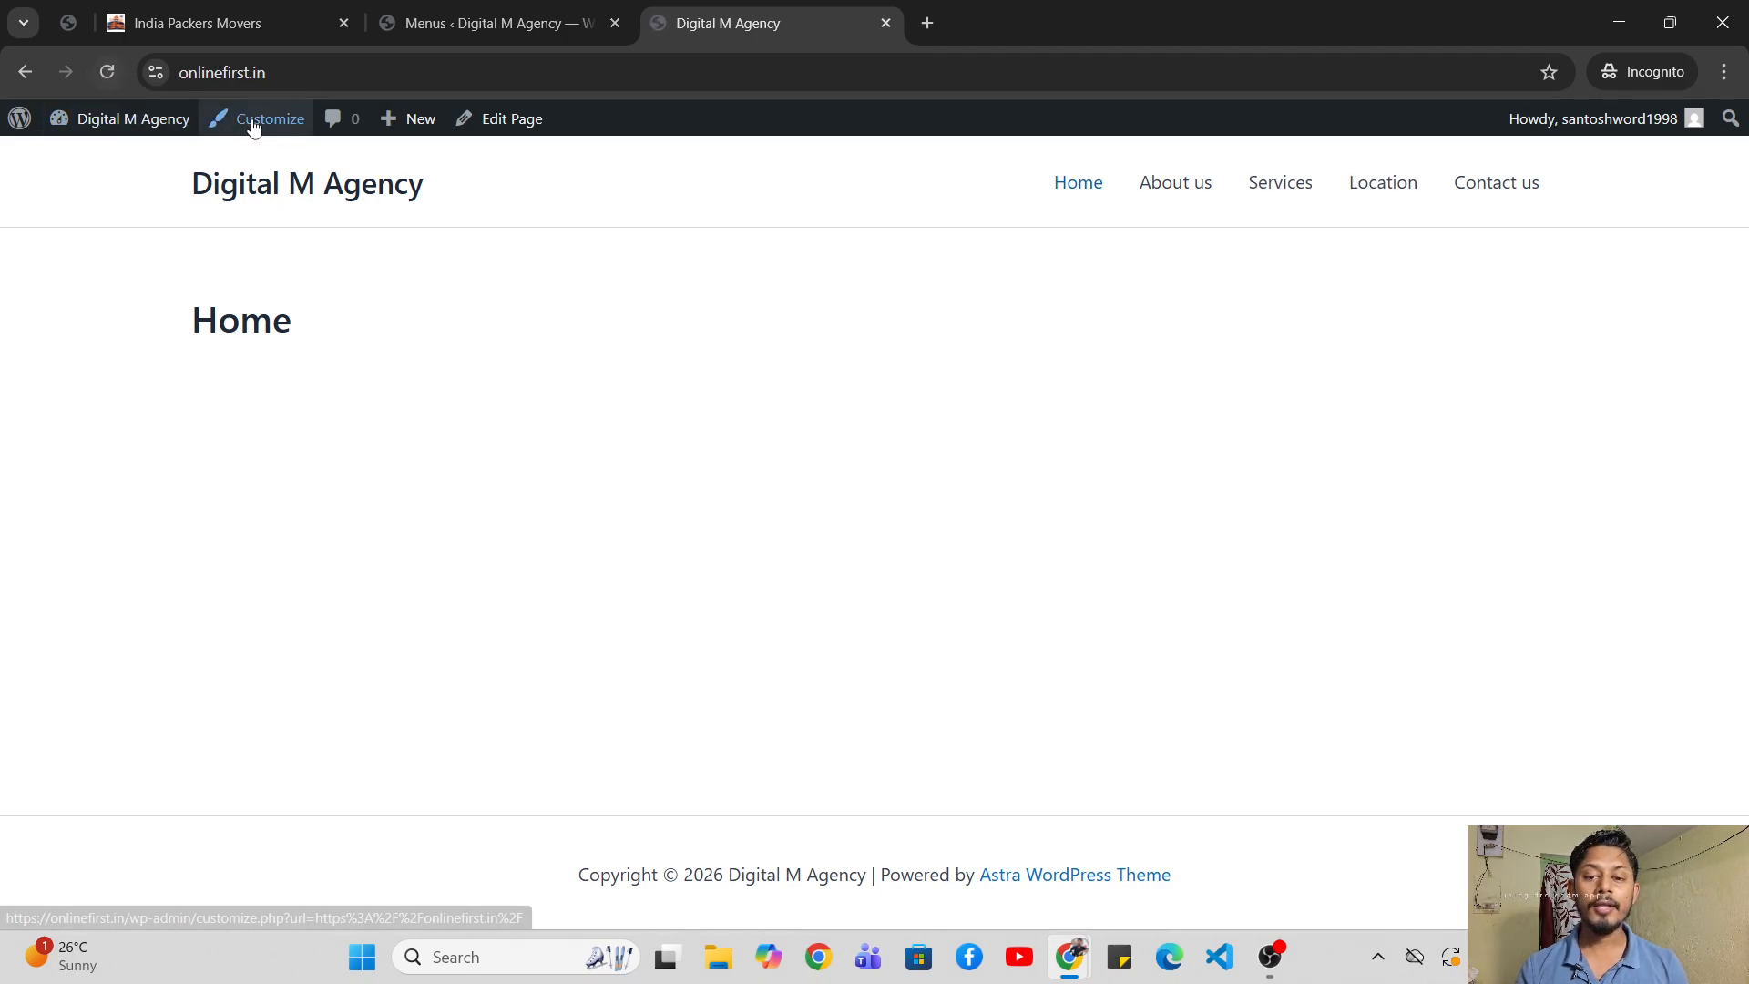
{"action": "left_click", "coordinate": [466, 12]}
{"action": "scroll", "coordinate": [617, 652], "scroll_direction": "down", "scroll_amount": 4}
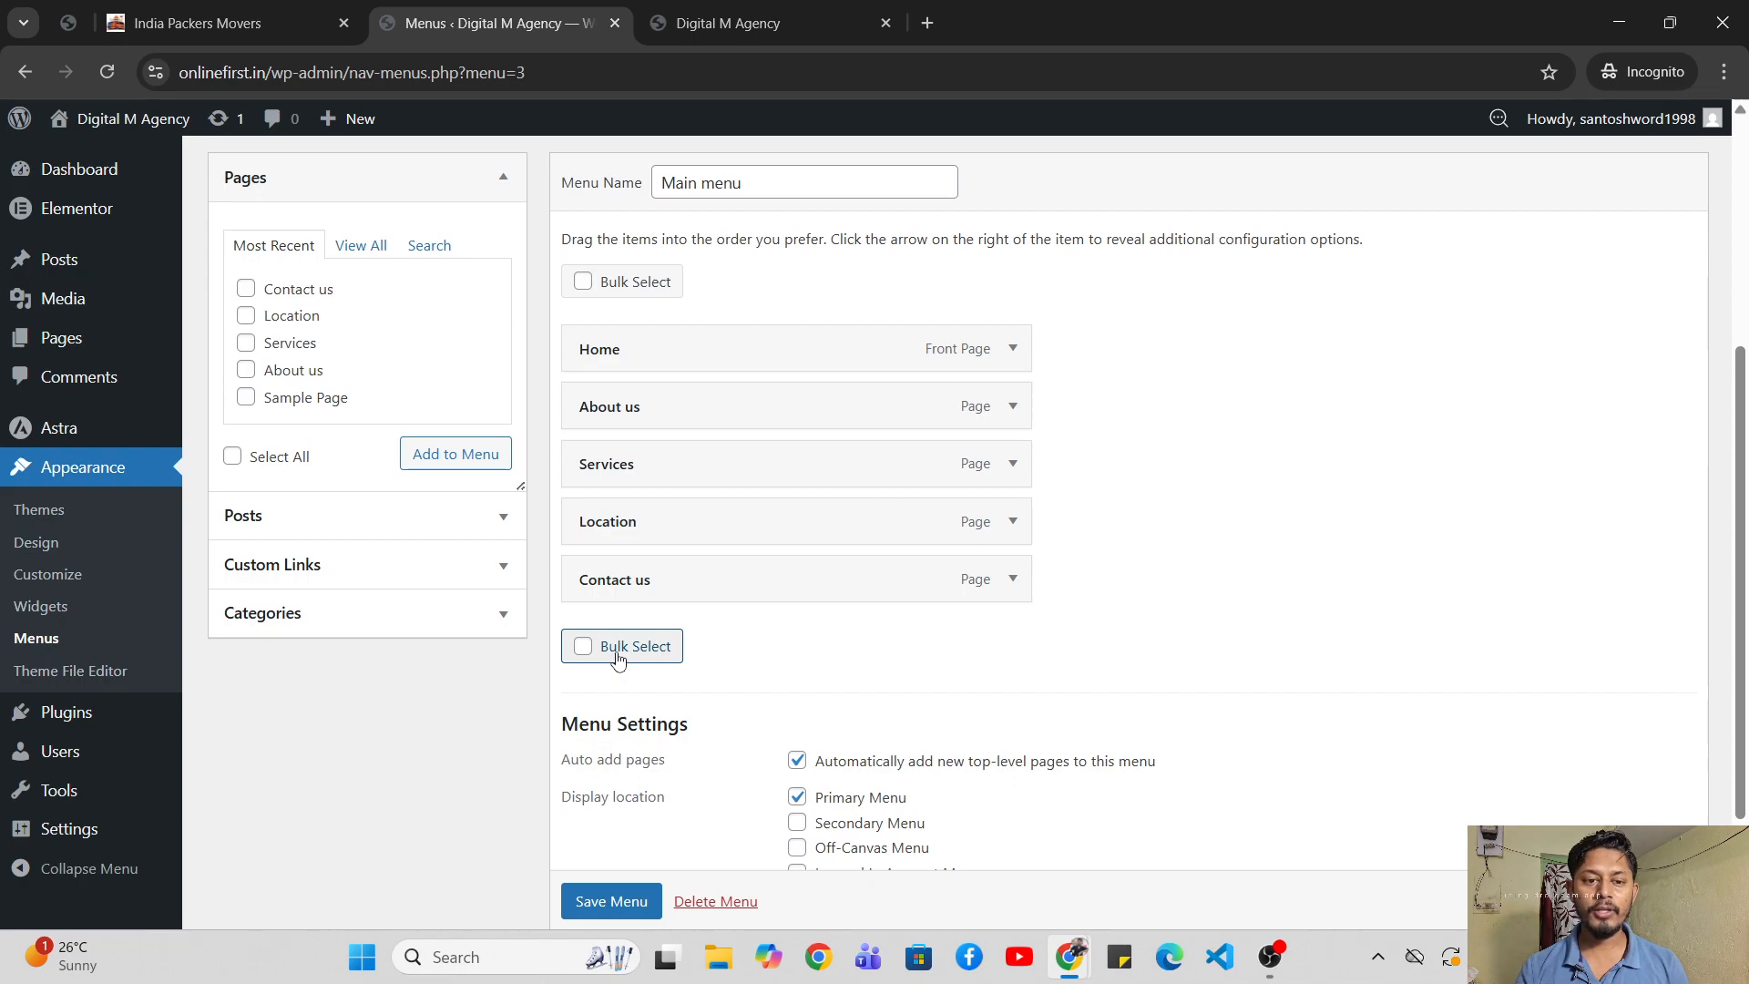
{"action": "scroll", "coordinate": [617, 657], "scroll_direction": "up", "scroll_amount": 2}
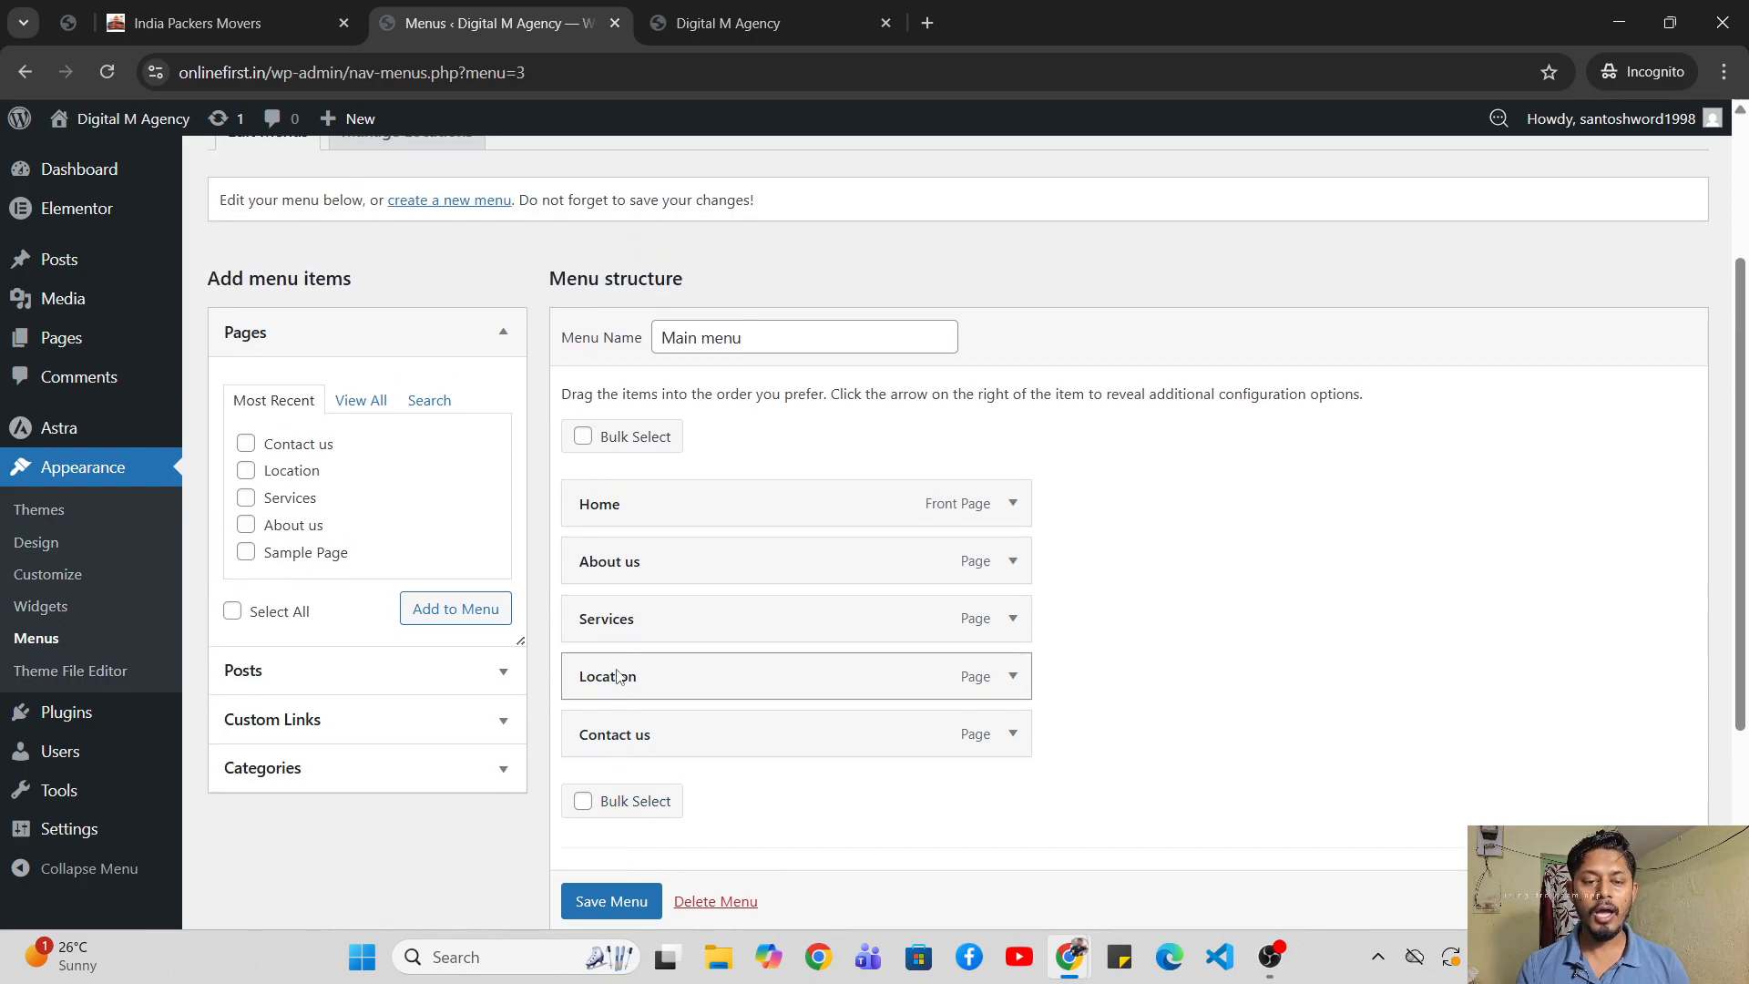
{"action": "left_click", "coordinate": [742, 11]}
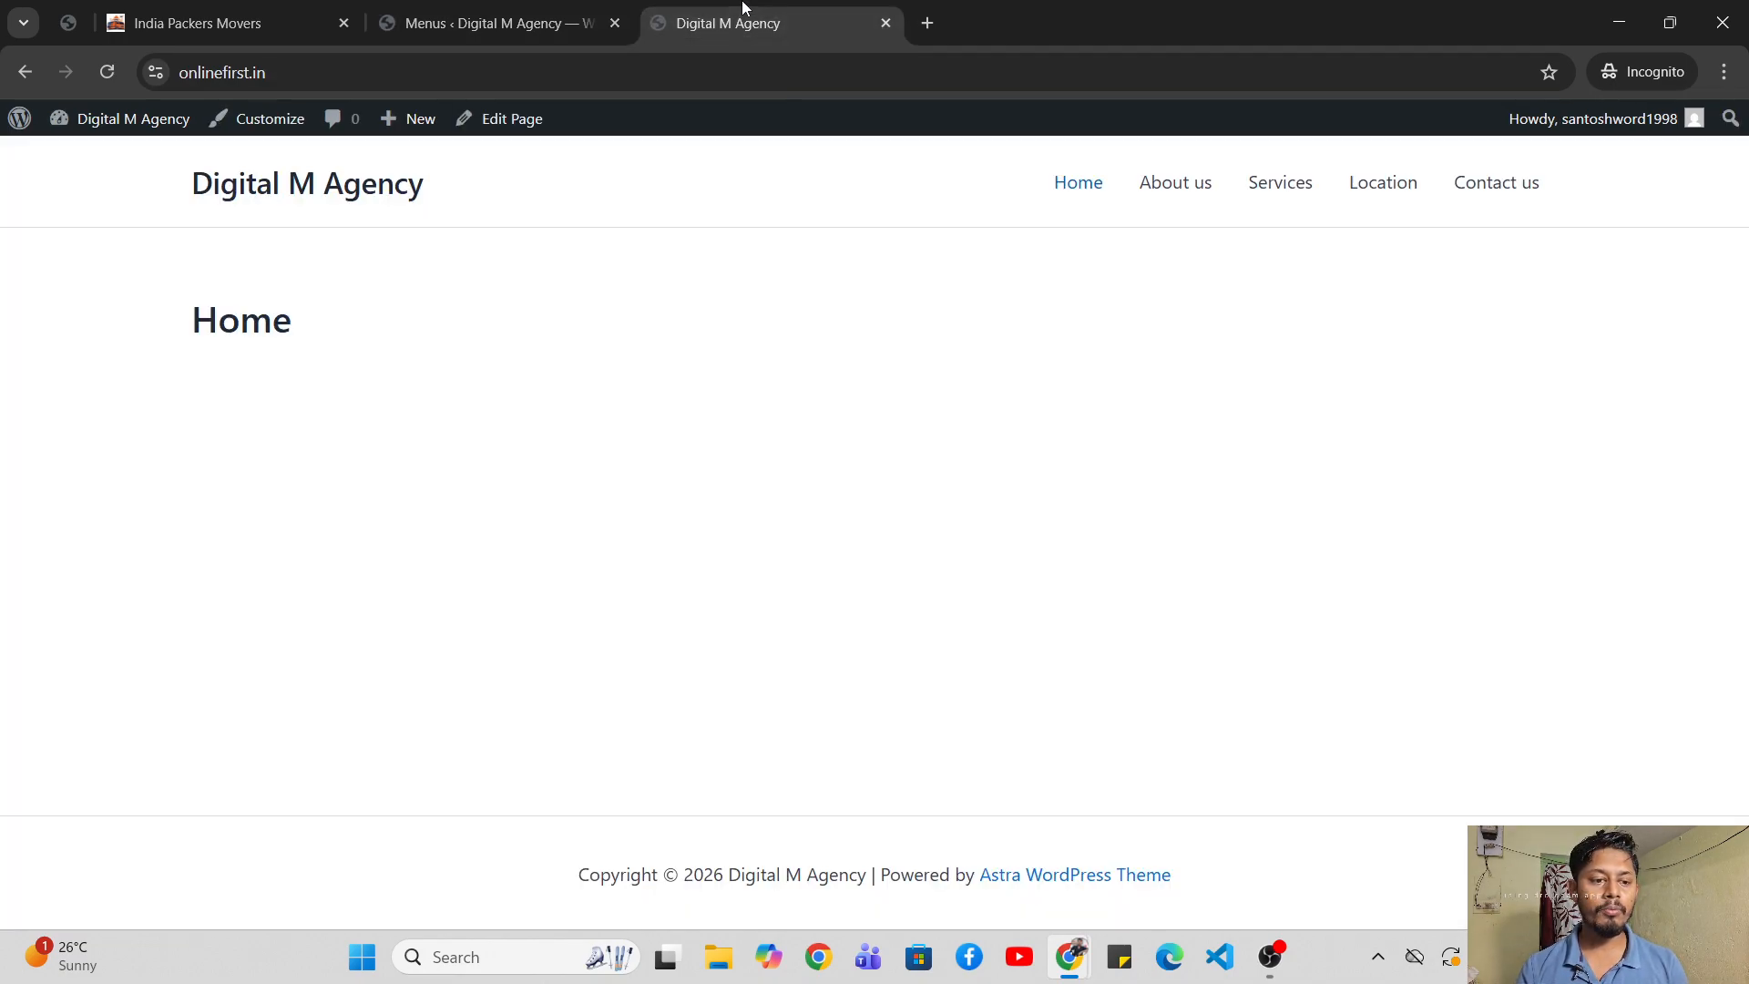
- Examine the sections of the India Packers Movers reference homepage
{"action": "left_click", "coordinate": [282, 10]}
{"action": "left_click", "coordinate": [592, 303]}
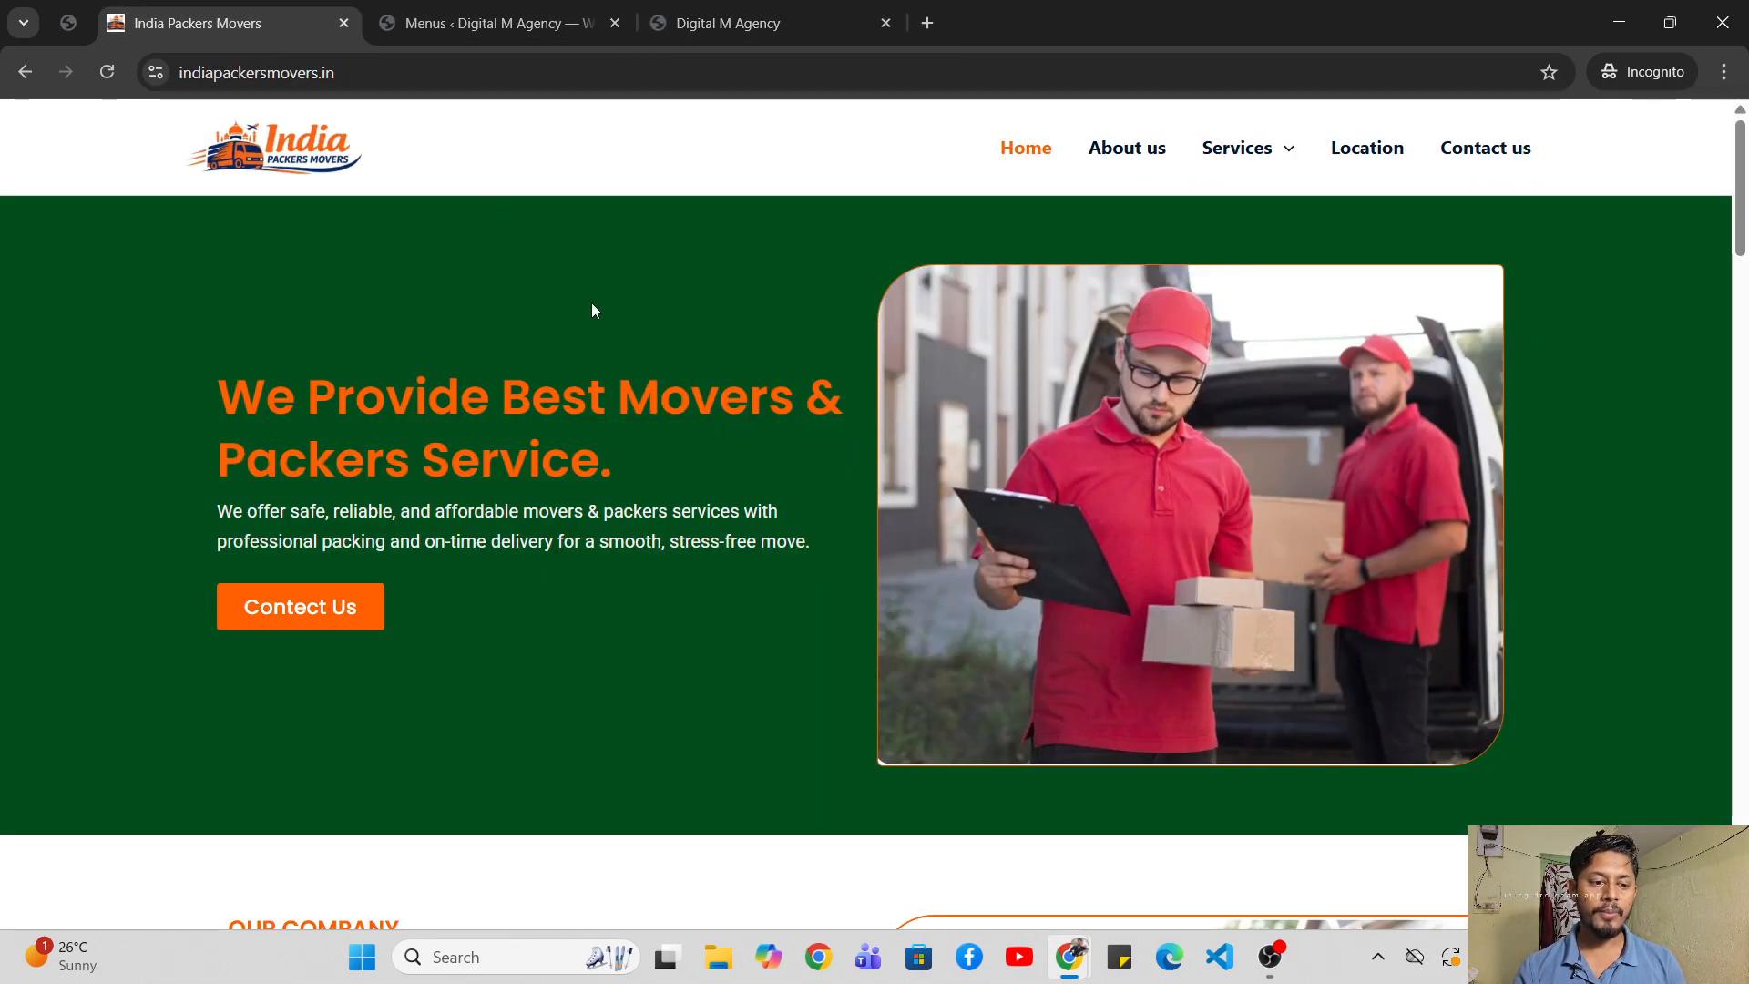
{"action": "scroll", "coordinate": [592, 302], "scroll_direction": "down", "scroll_amount": 7}
{"action": "scroll", "coordinate": [592, 310], "scroll_direction": "down", "scroll_amount": 18}
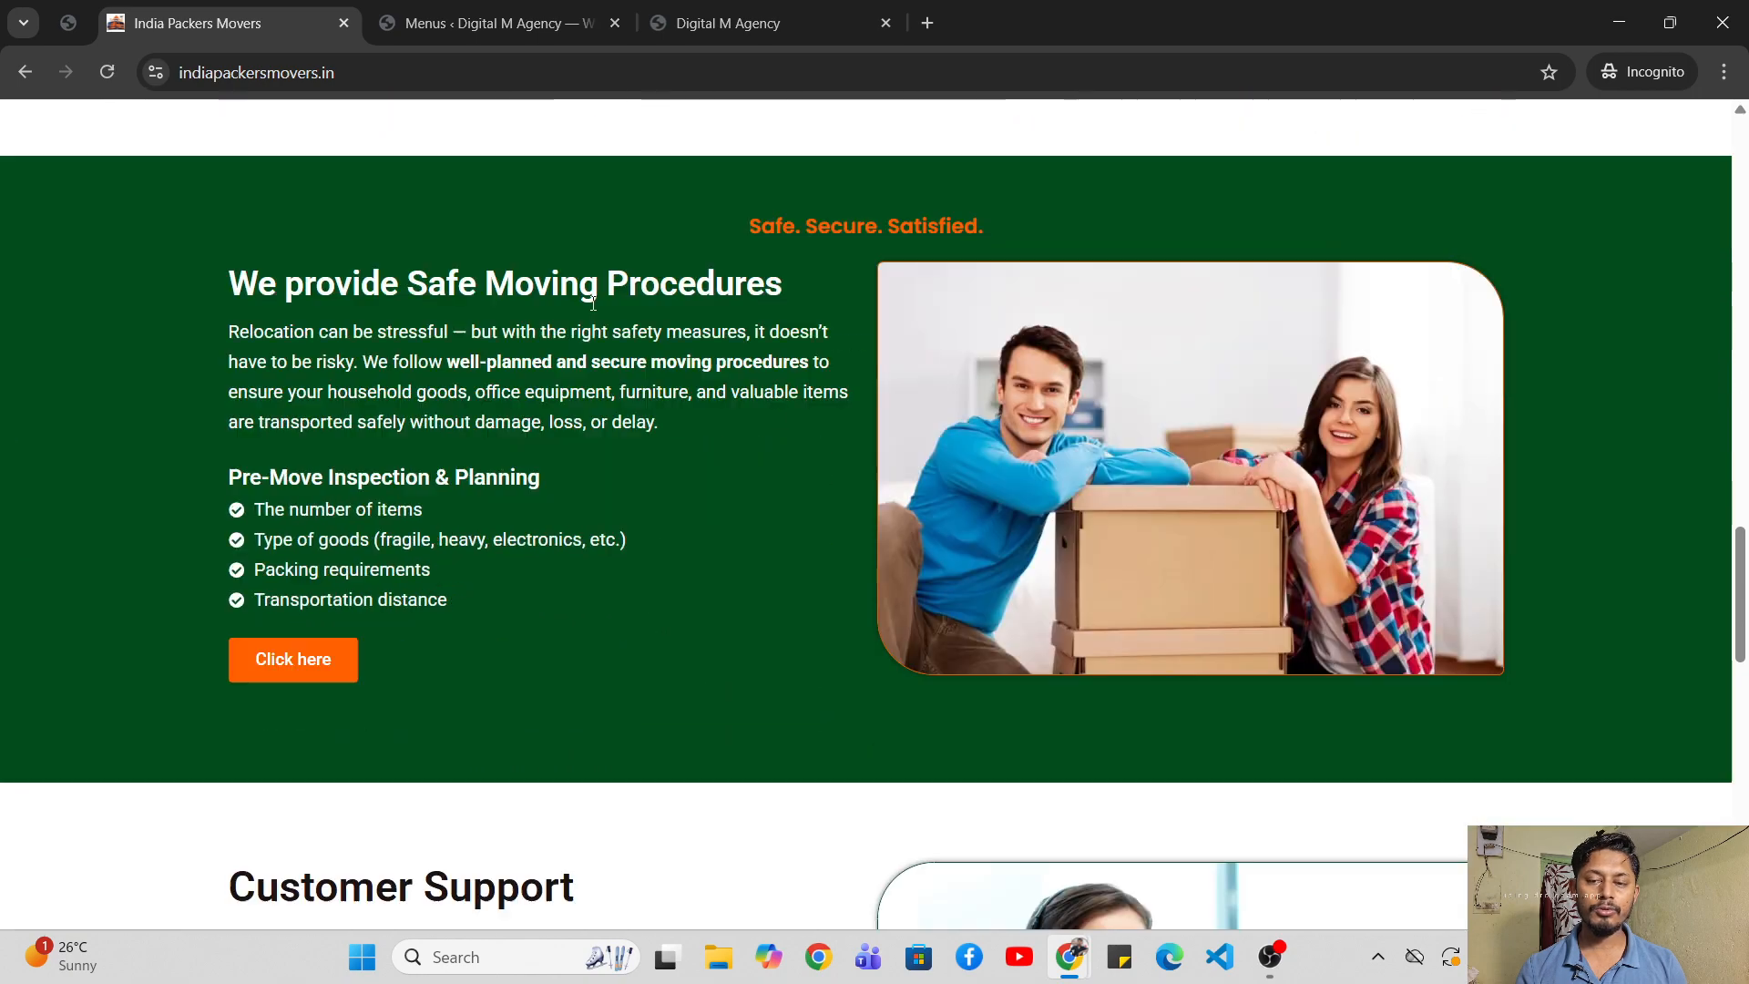